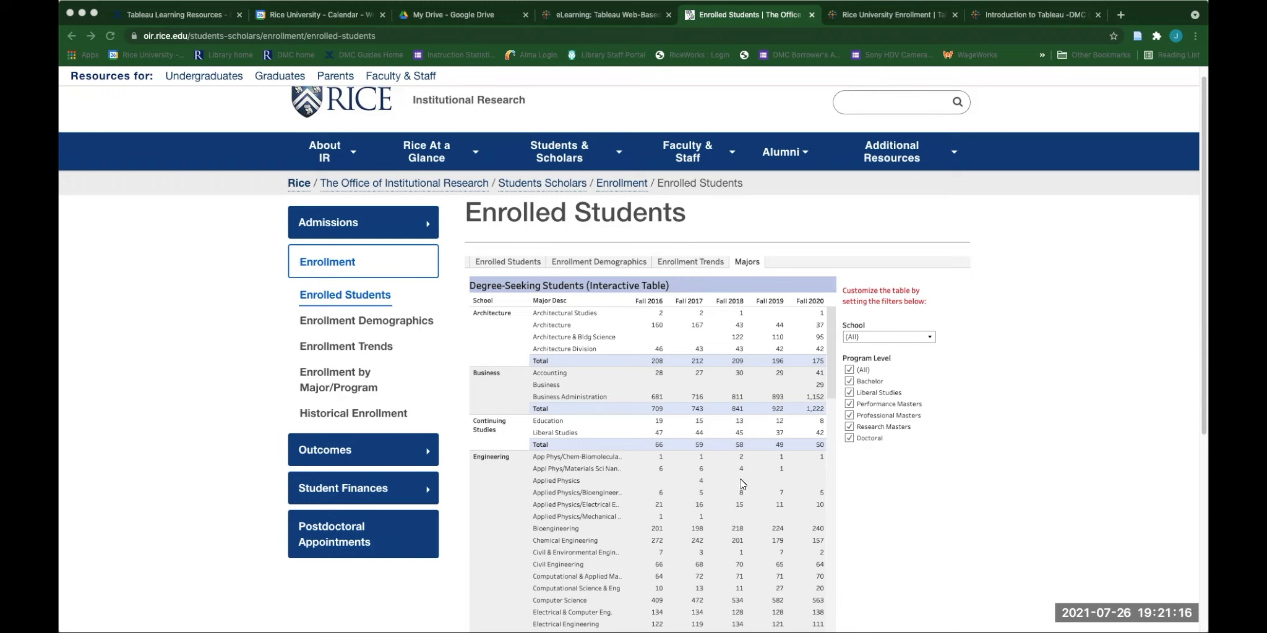
Browse the Majors table on the Enrolled Students page and compare it with the Rice University Enrollment workbook on Tableau Public
{"action": "scroll", "coordinate": [743, 484], "scroll_direction": "down", "scroll_amount": 3}
{"action": "scroll", "coordinate": [738, 480], "scroll_direction": "down", "scroll_amount": 3}
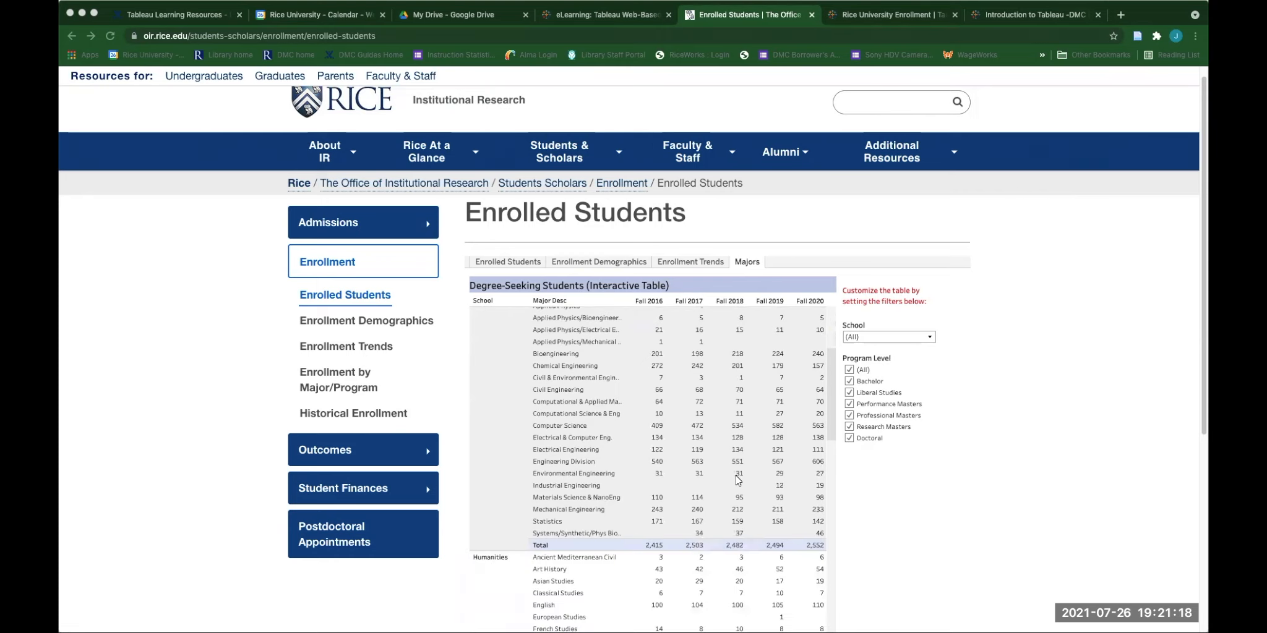
{"action": "scroll", "coordinate": [731, 480], "scroll_direction": "down", "scroll_amount": 6}
{"action": "scroll", "coordinate": [732, 480], "scroll_direction": "down", "scroll_amount": 10}
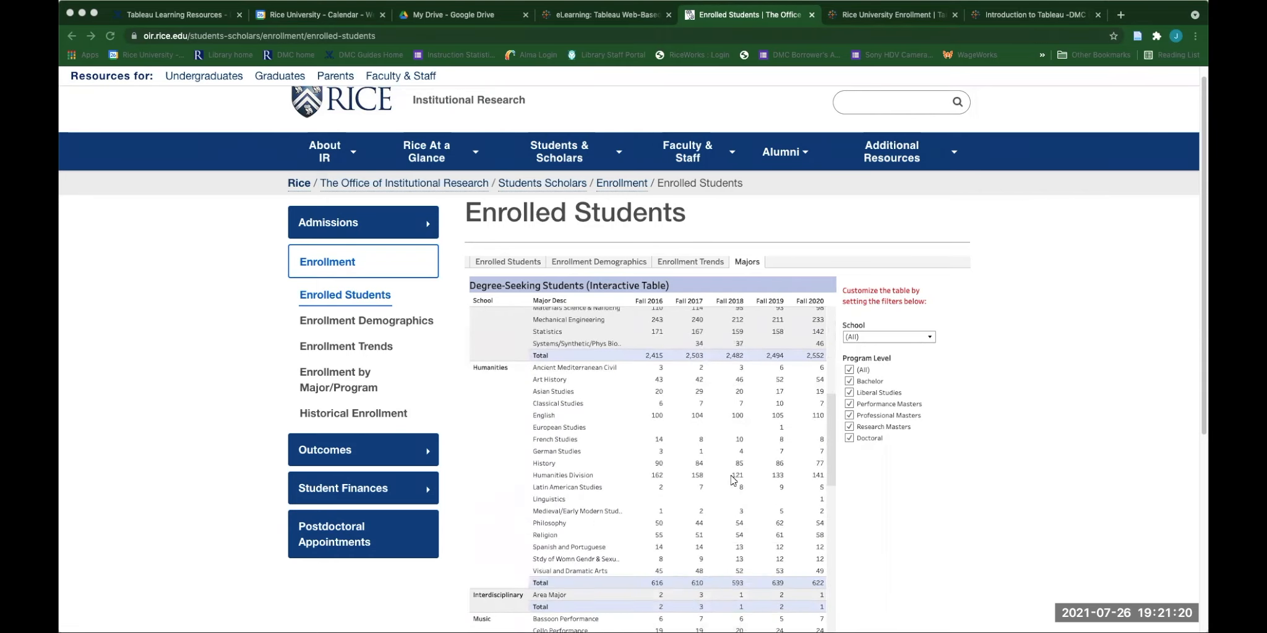
{"action": "scroll", "coordinate": [1008, 478], "scroll_direction": "down", "scroll_amount": 1}
{"action": "scroll", "coordinate": [1002, 479], "scroll_direction": "down", "scroll_amount": 5}
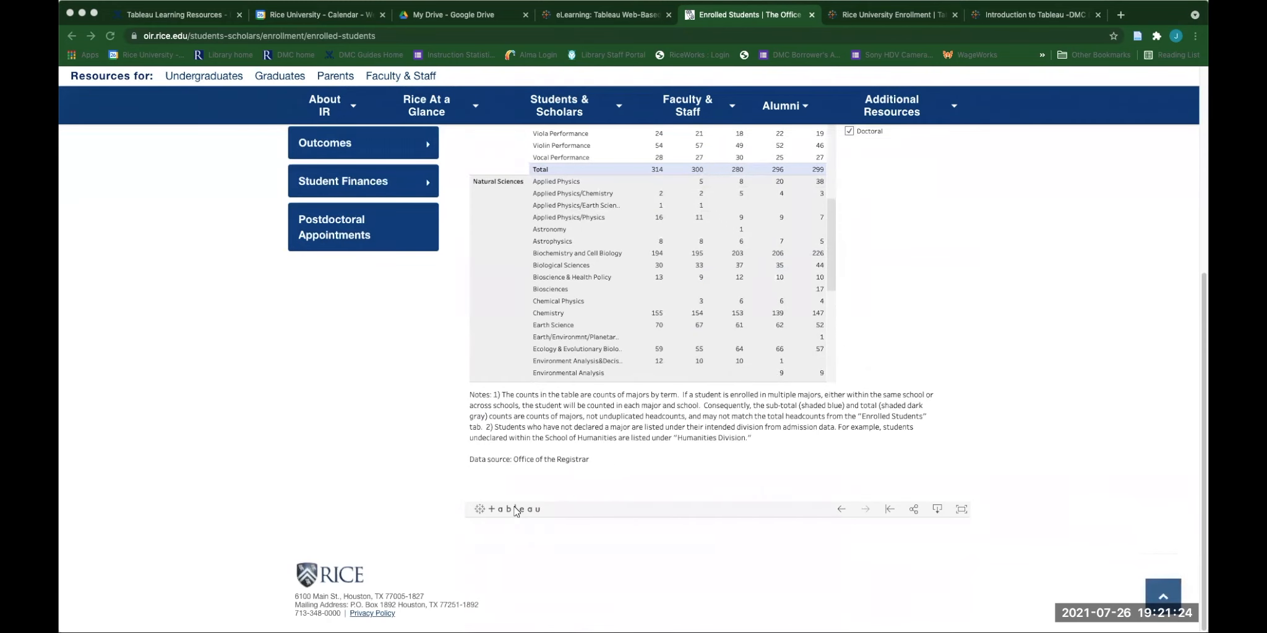
{"action": "scroll", "coordinate": [896, 320], "scroll_direction": "up", "scroll_amount": 1}
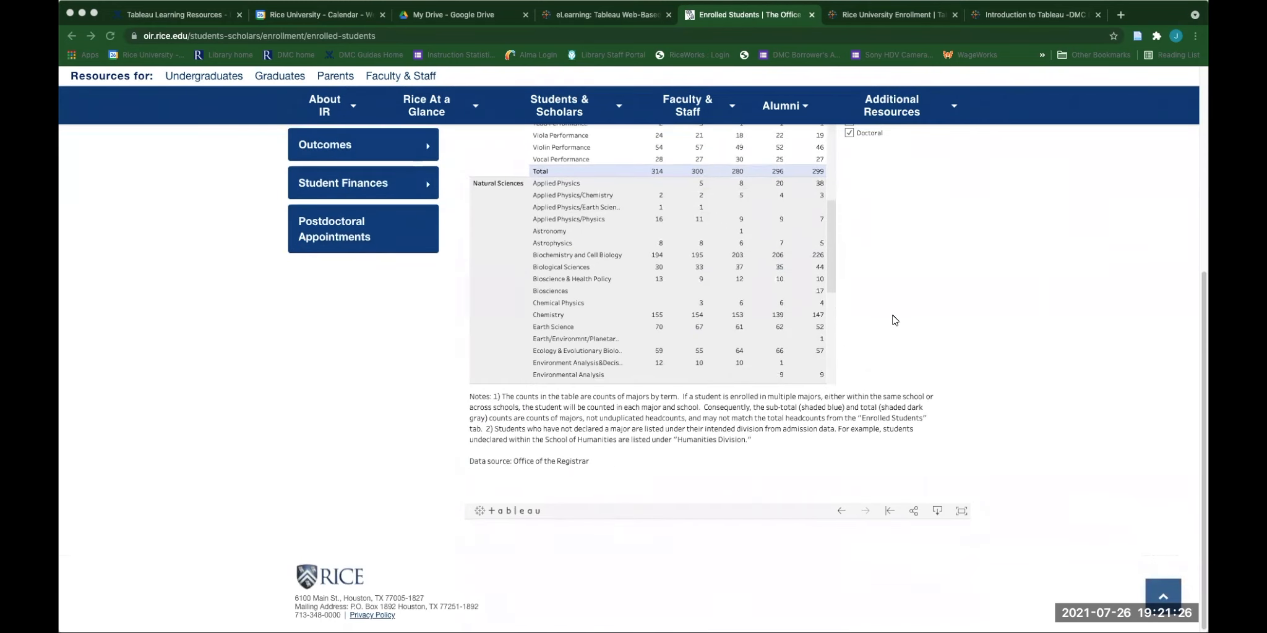
{"action": "scroll", "coordinate": [891, 321], "scroll_direction": "up", "scroll_amount": 5}
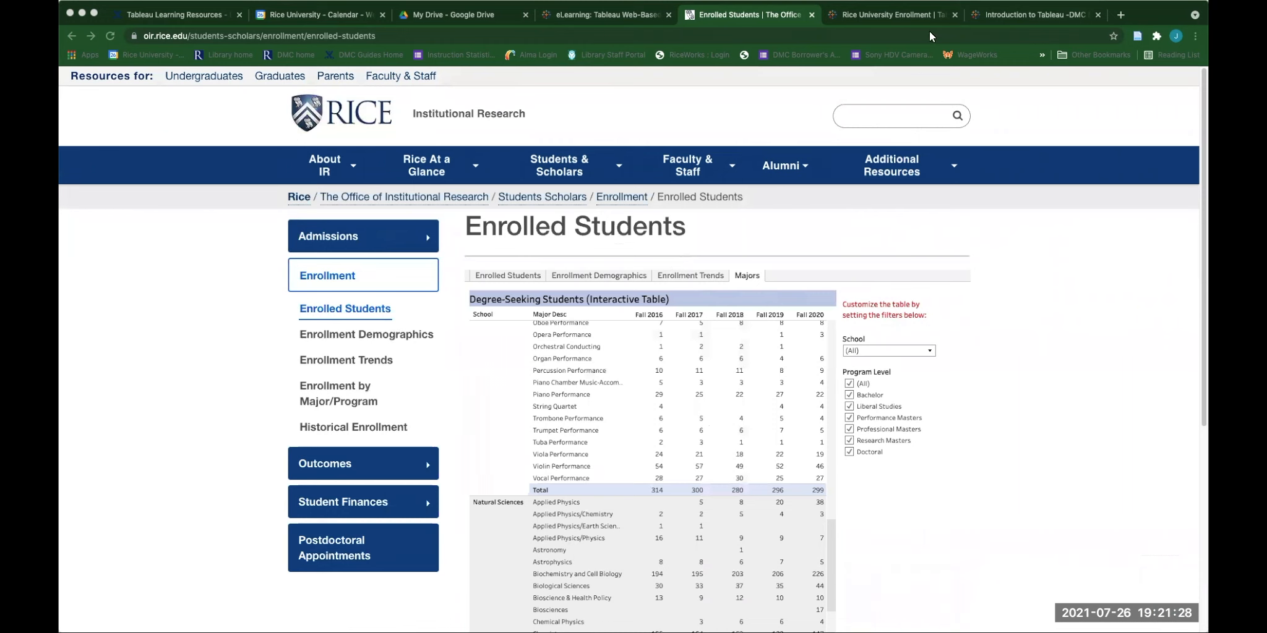
{"action": "left_click", "coordinate": [892, 15]}
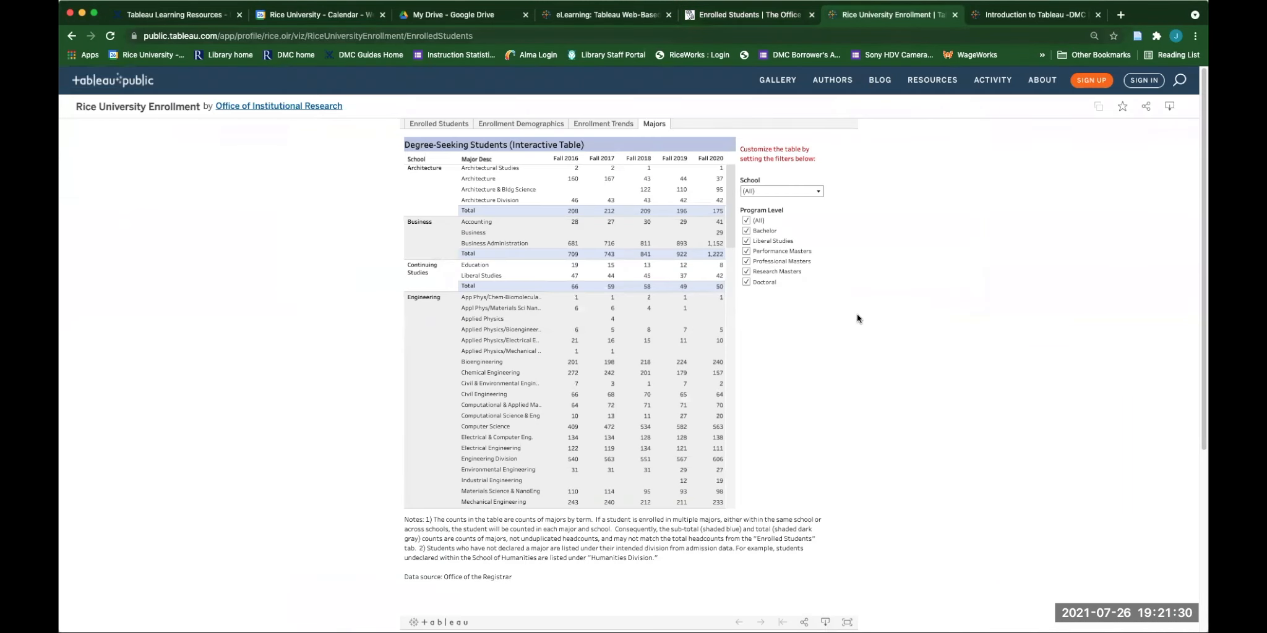
{"action": "left_click", "coordinate": [764, 17]}
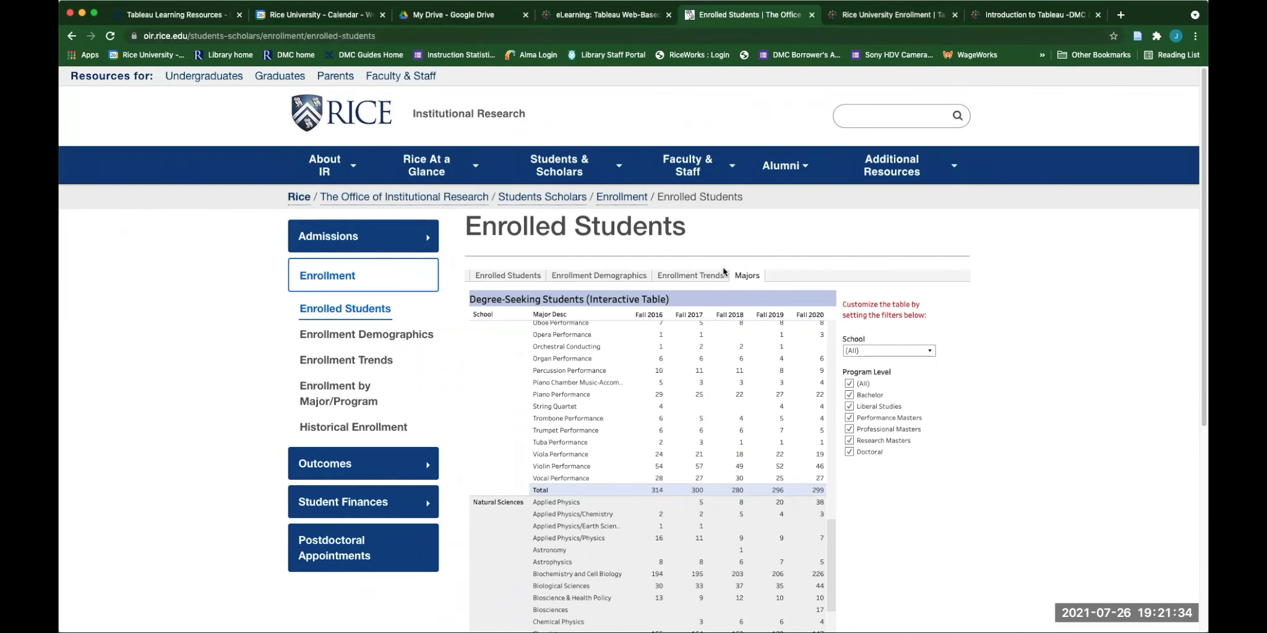
Inspect the details of individual music major counts and the School filter's options in the Majors table
{"action": "mouse_move", "coordinate": [723, 440]}
{"action": "mouse_move", "coordinate": [729, 388]}
{"action": "mouse_move", "coordinate": [812, 405]}
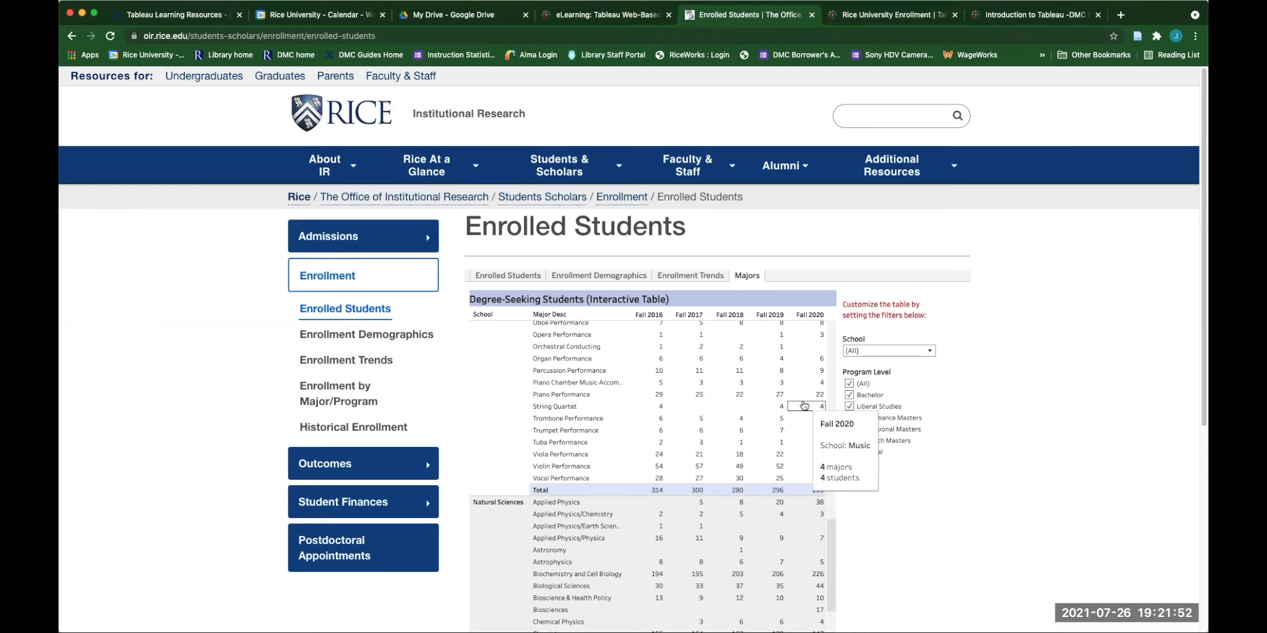
{"action": "mouse_move", "coordinate": [770, 418]}
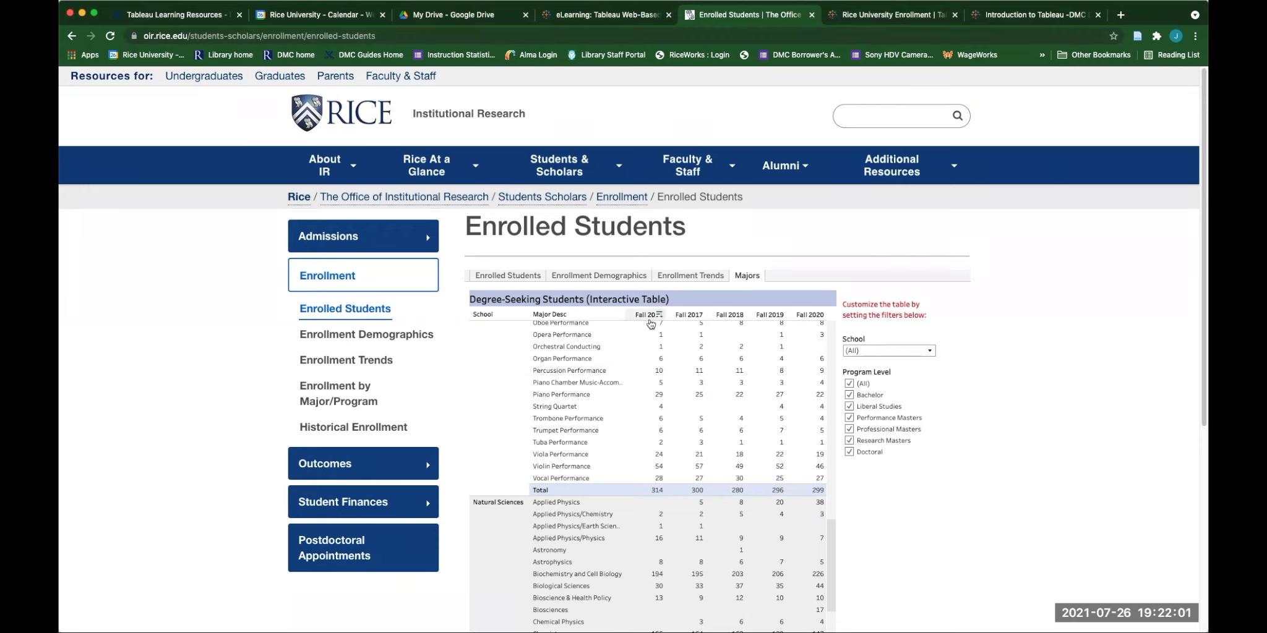
{"action": "left_click", "coordinate": [929, 353]}
{"action": "left_click", "coordinate": [927, 325]}
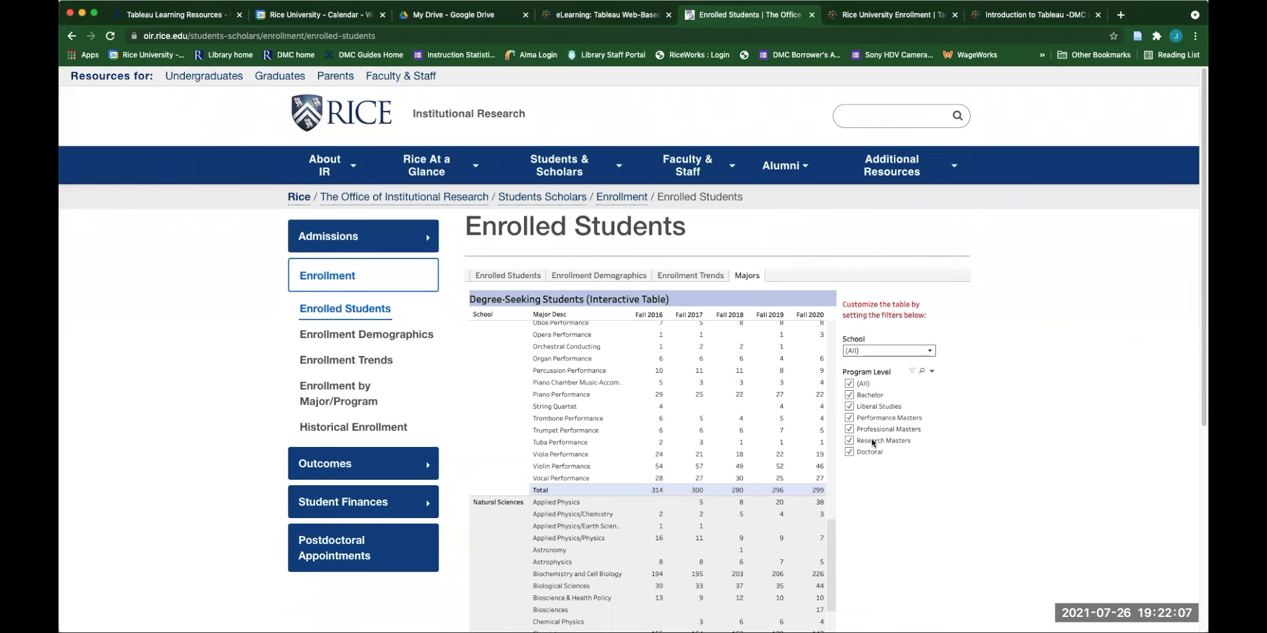
Show the Enrollment Trends charts by Gender and then by School
{"action": "left_click", "coordinate": [688, 278]}
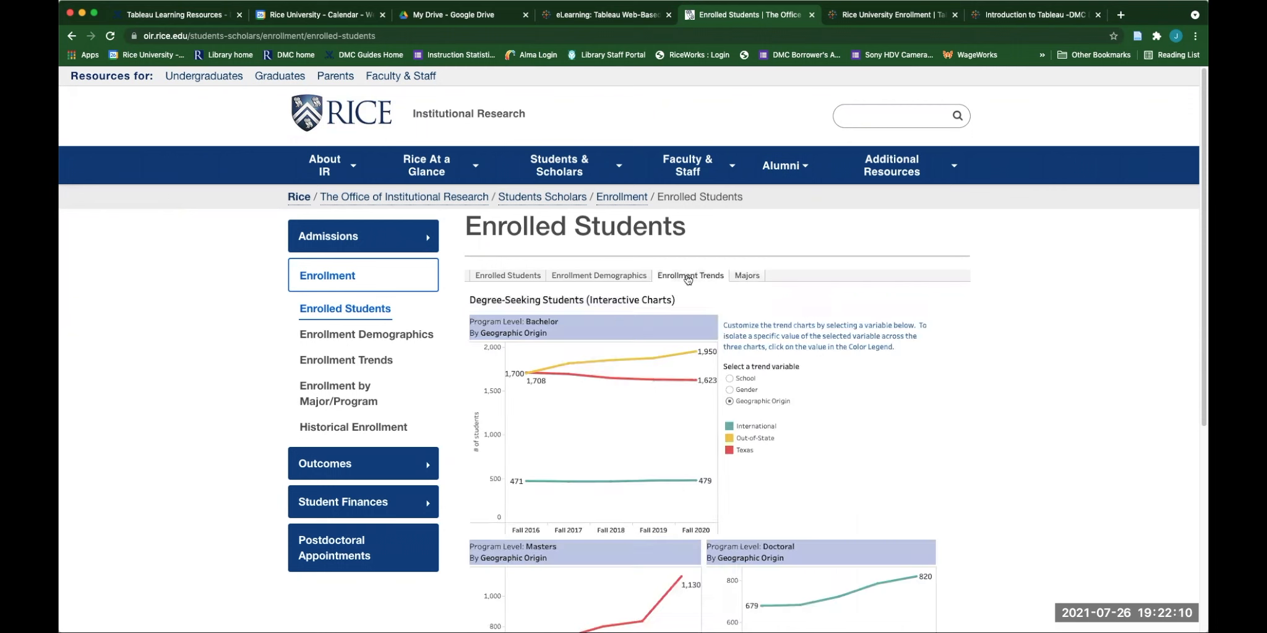
{"action": "scroll", "coordinate": [813, 403], "scroll_direction": "down", "scroll_amount": 2}
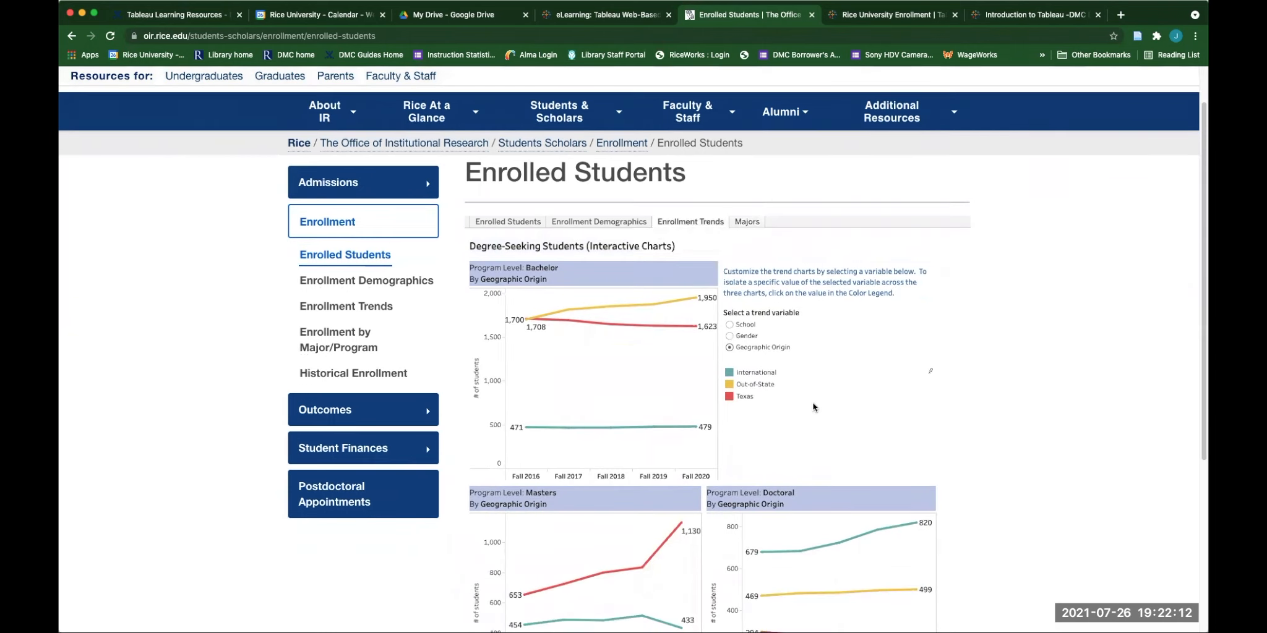
{"action": "scroll", "coordinate": [814, 406], "scroll_direction": "down", "scroll_amount": 1}
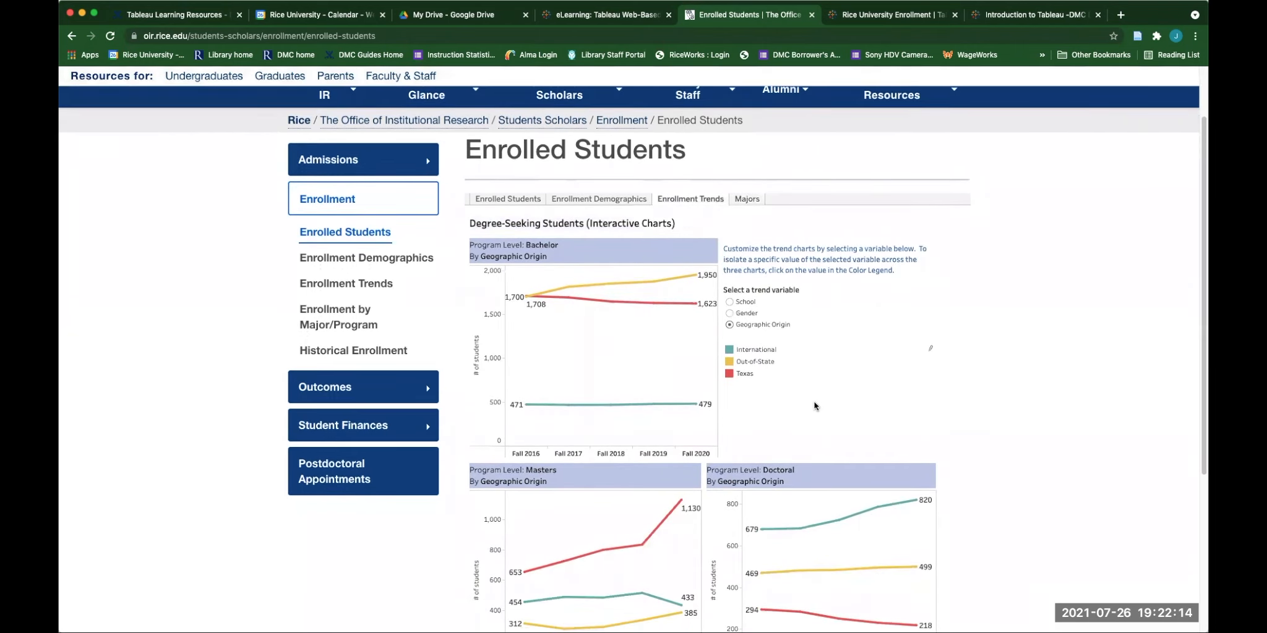
{"action": "scroll", "coordinate": [814, 402], "scroll_direction": "down", "scroll_amount": 1}
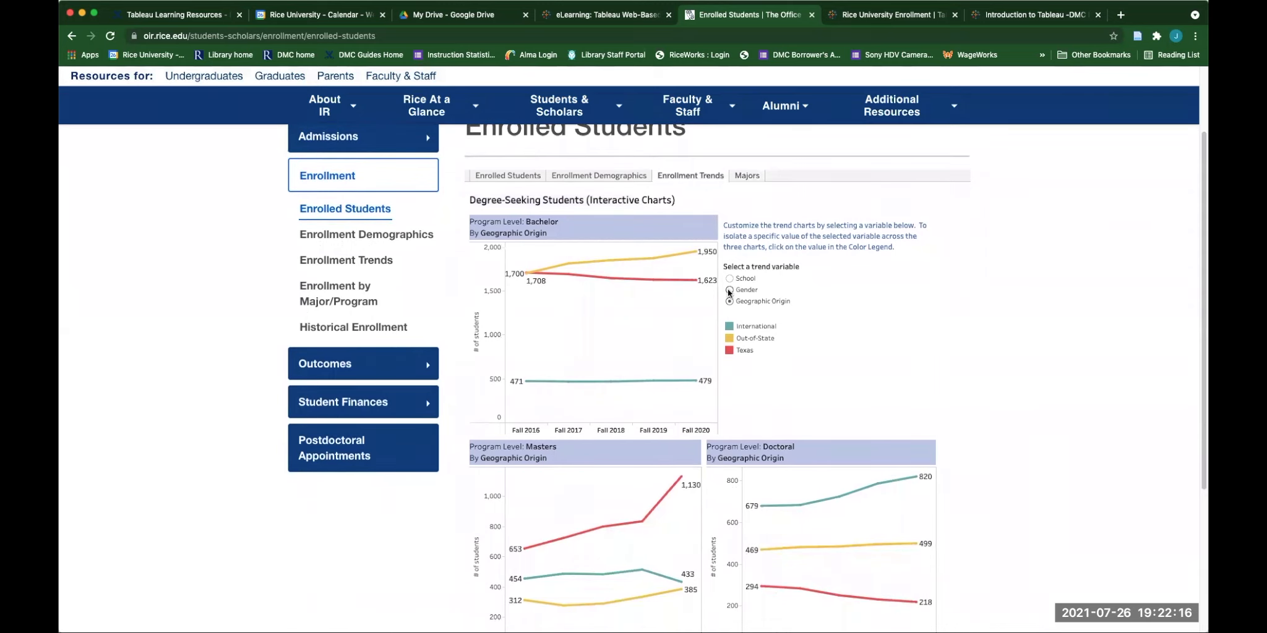
{"action": "left_click", "coordinate": [729, 289]}
{"action": "left_click", "coordinate": [729, 279]}
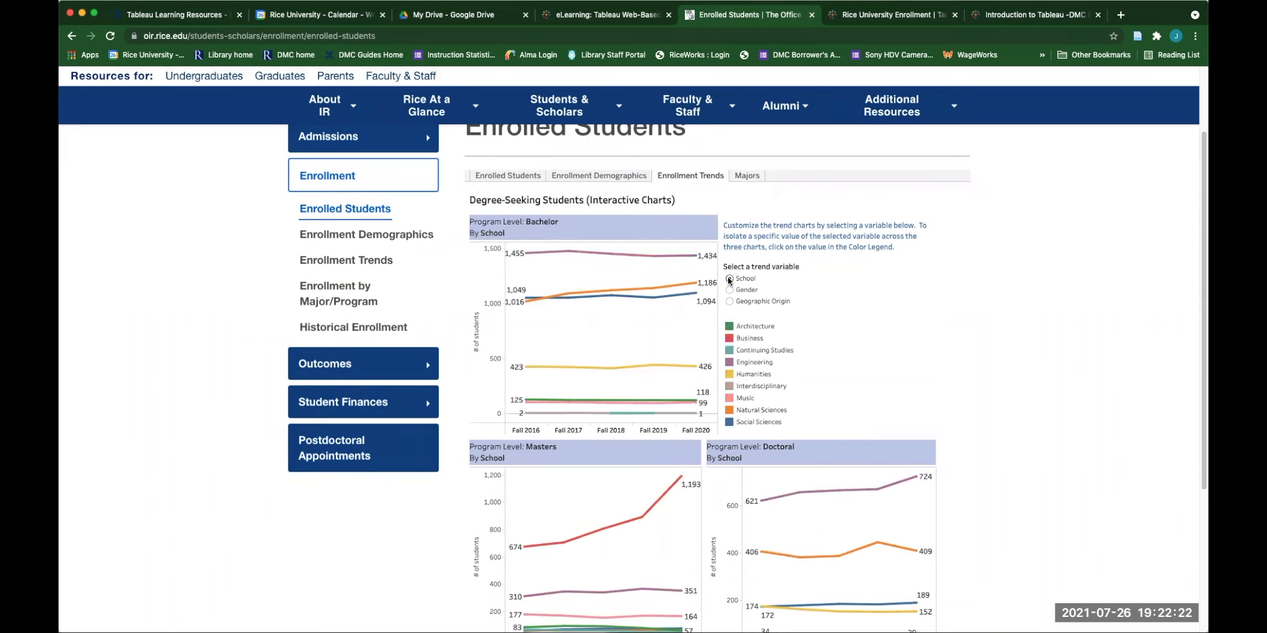
Examine the Enrollment Demographics table and pie charts, including the choices for term and variable
{"action": "left_click", "coordinate": [612, 179]}
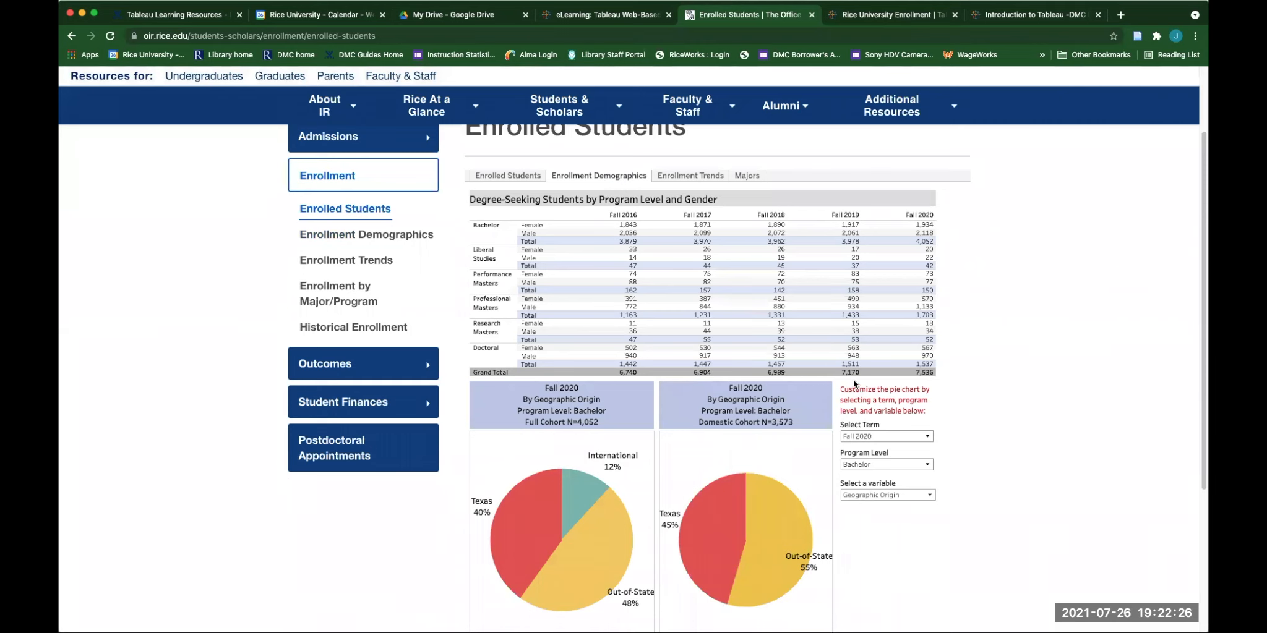
{"action": "scroll", "coordinate": [833, 317], "scroll_direction": "down", "scroll_amount": 4}
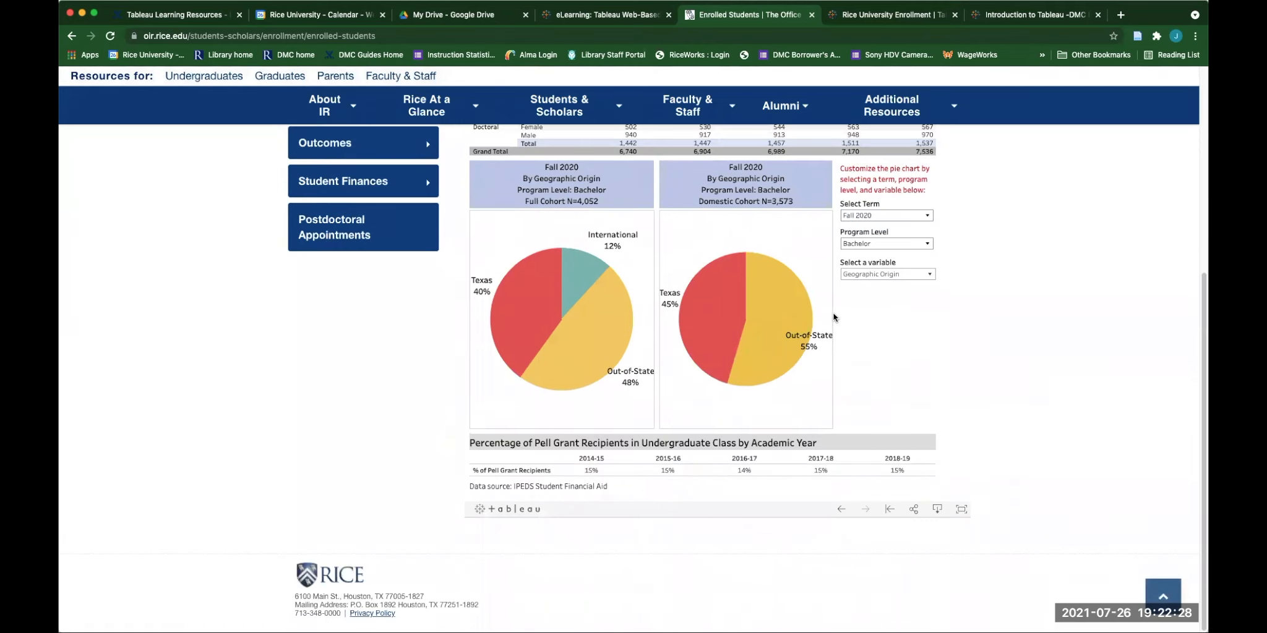
{"action": "scroll", "coordinate": [798, 477], "scroll_direction": "up", "scroll_amount": 1}
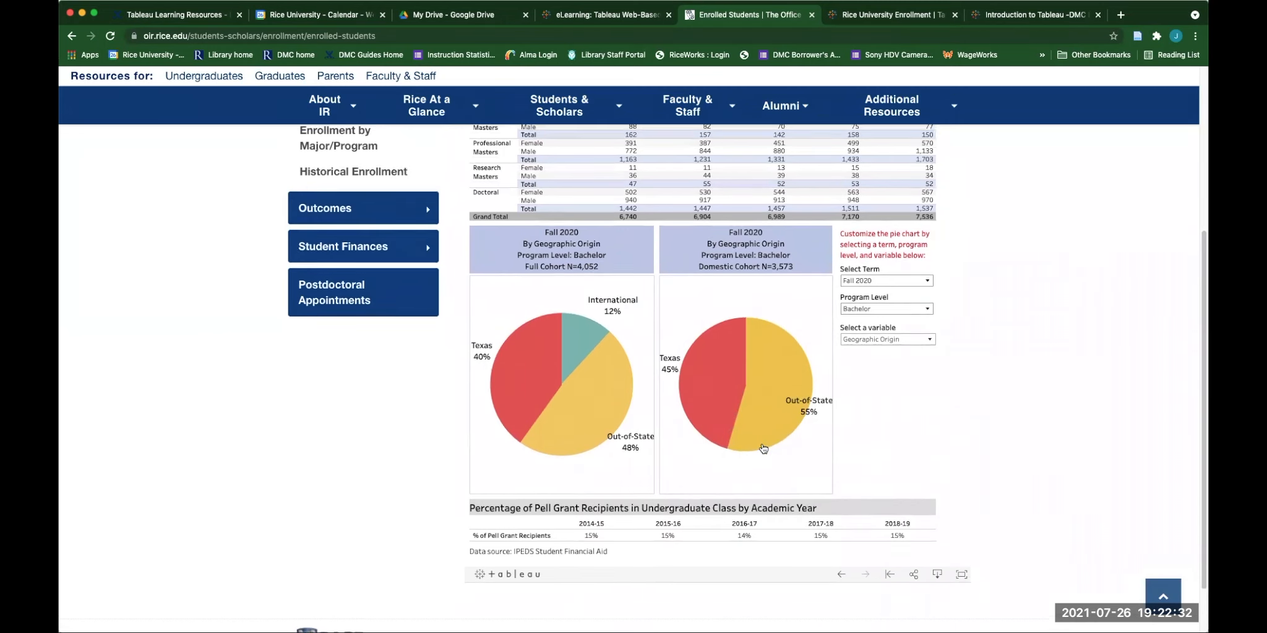
{"action": "scroll", "coordinate": [767, 449], "scroll_direction": "up", "scroll_amount": 1}
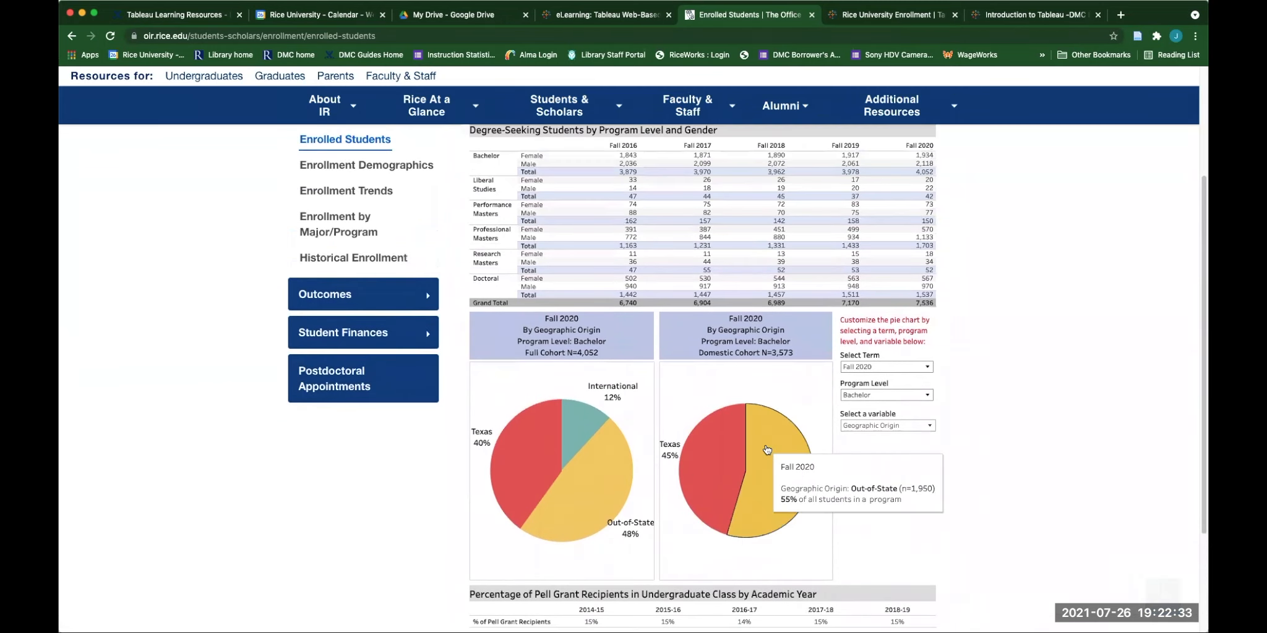
{"action": "left_click", "coordinate": [917, 367]}
{"action": "left_click", "coordinate": [949, 364]}
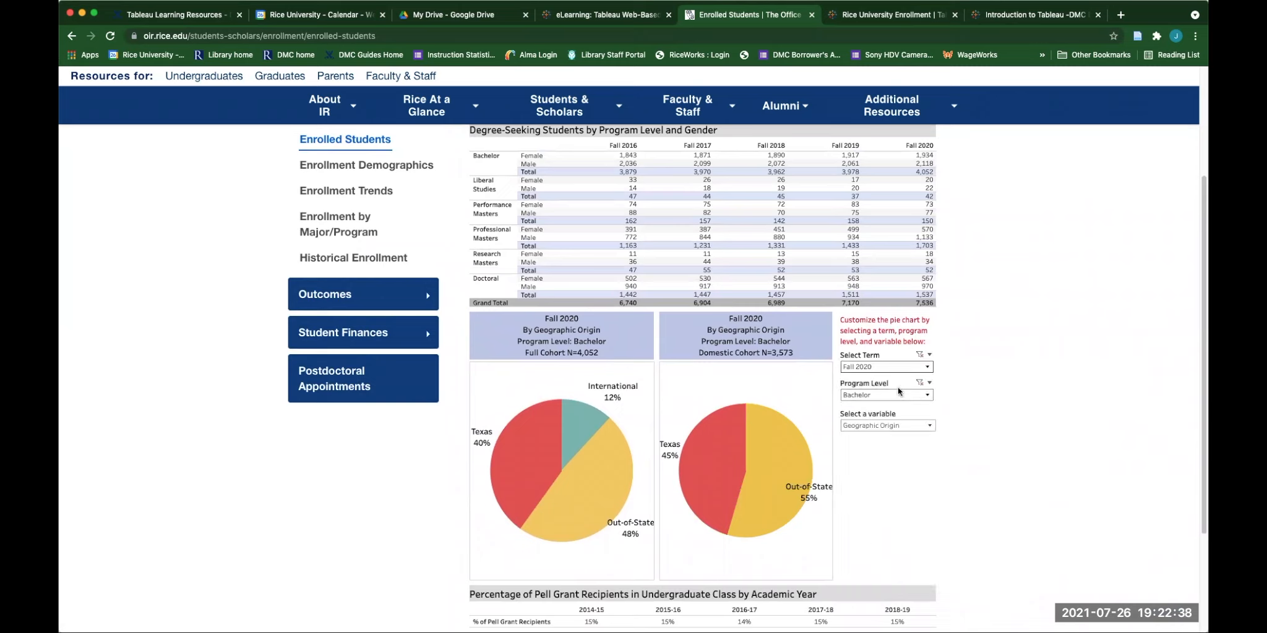
{"action": "left_click", "coordinate": [892, 424]}
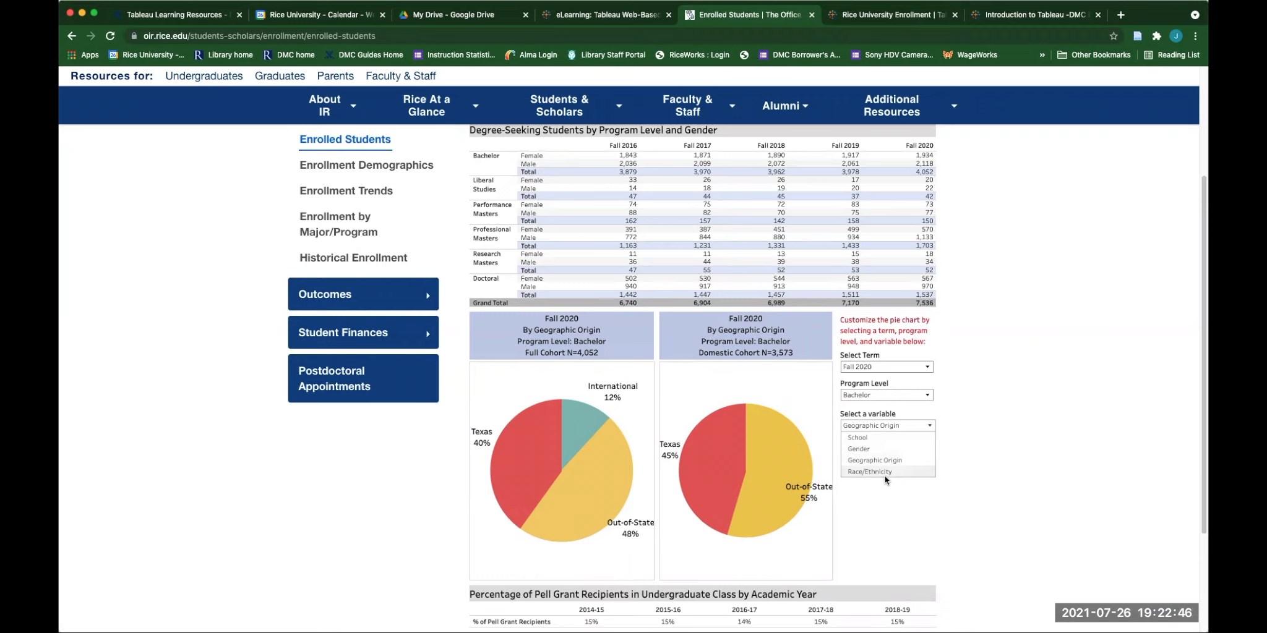
{"action": "left_click", "coordinate": [898, 507]}
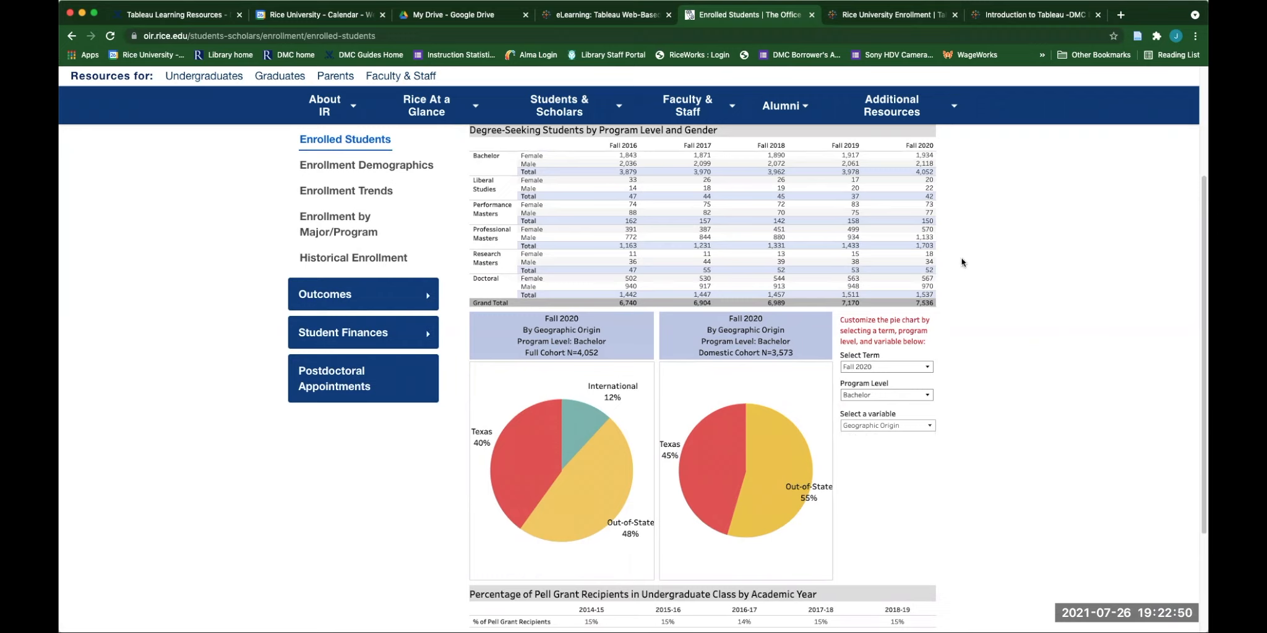
{"action": "scroll", "coordinate": [996, 102], "scroll_direction": "up", "scroll_amount": 2}
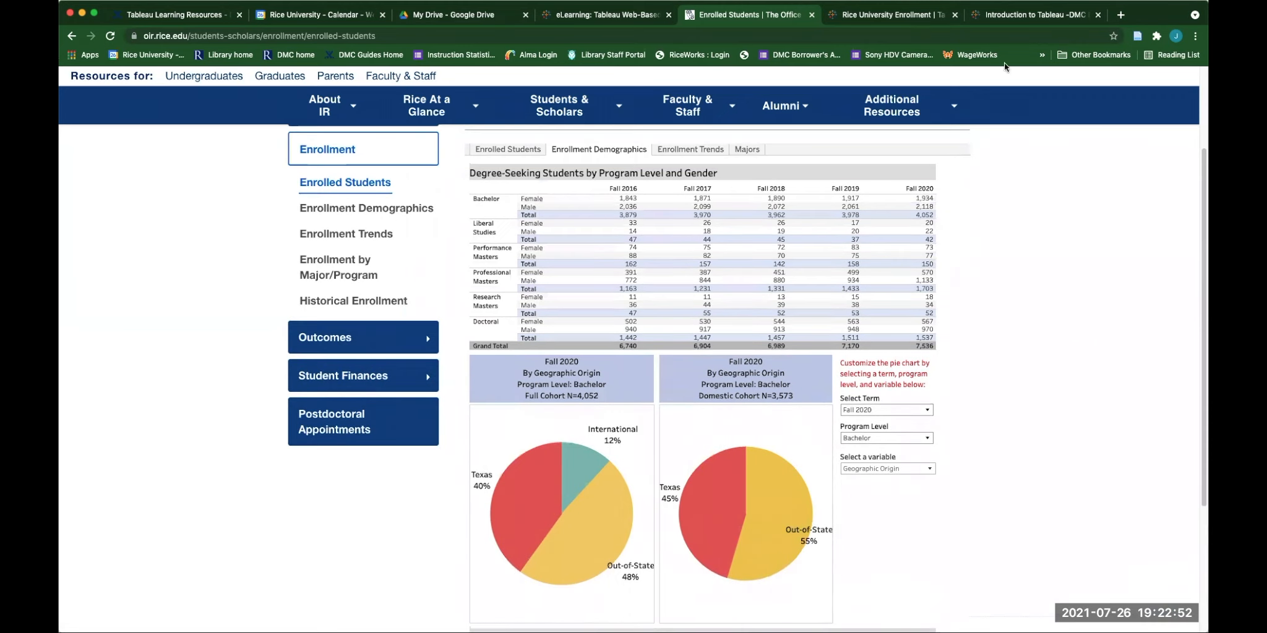
Switch to the DMC Equipment Circulation workbook and view its yearly charges by user profile, by equipment, and the III-text-table sheet
{"action": "left_click", "coordinate": [1018, 17]}
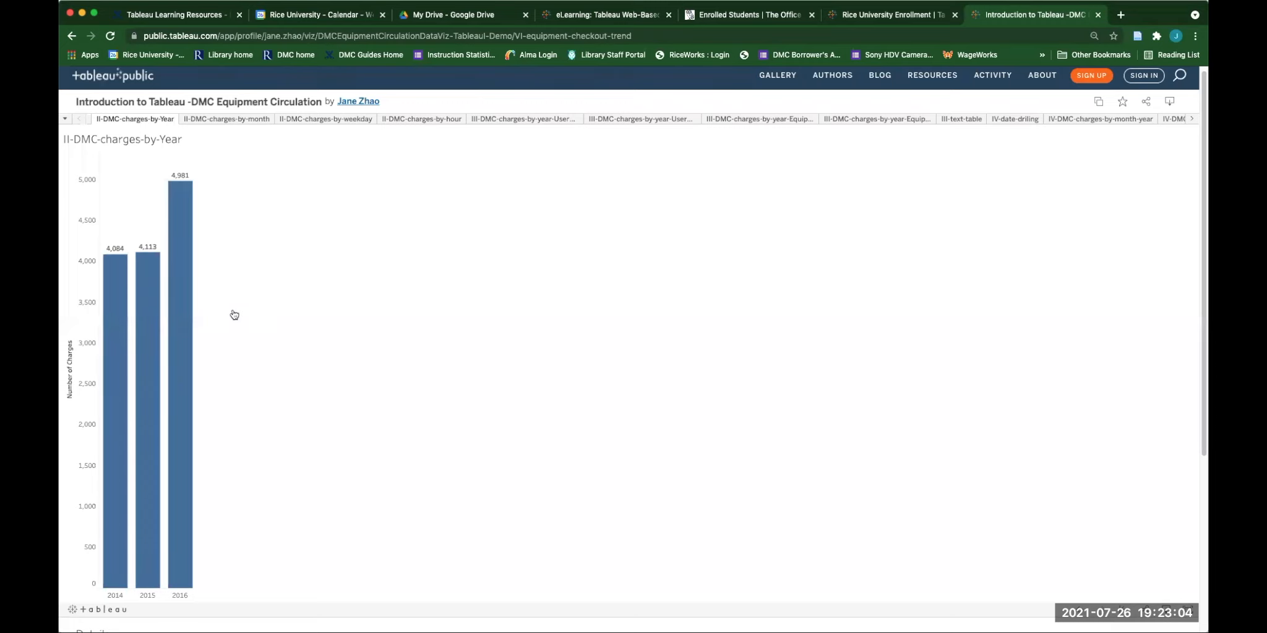
{"action": "left_click", "coordinate": [516, 124]}
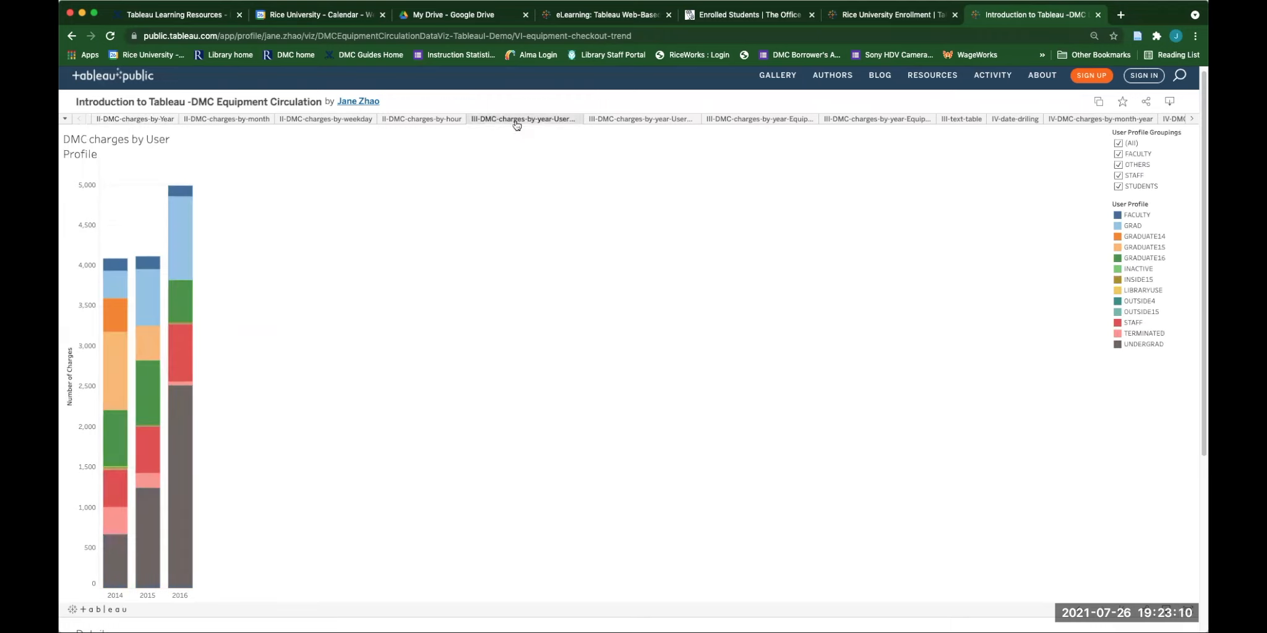
{"action": "left_click", "coordinate": [751, 127]}
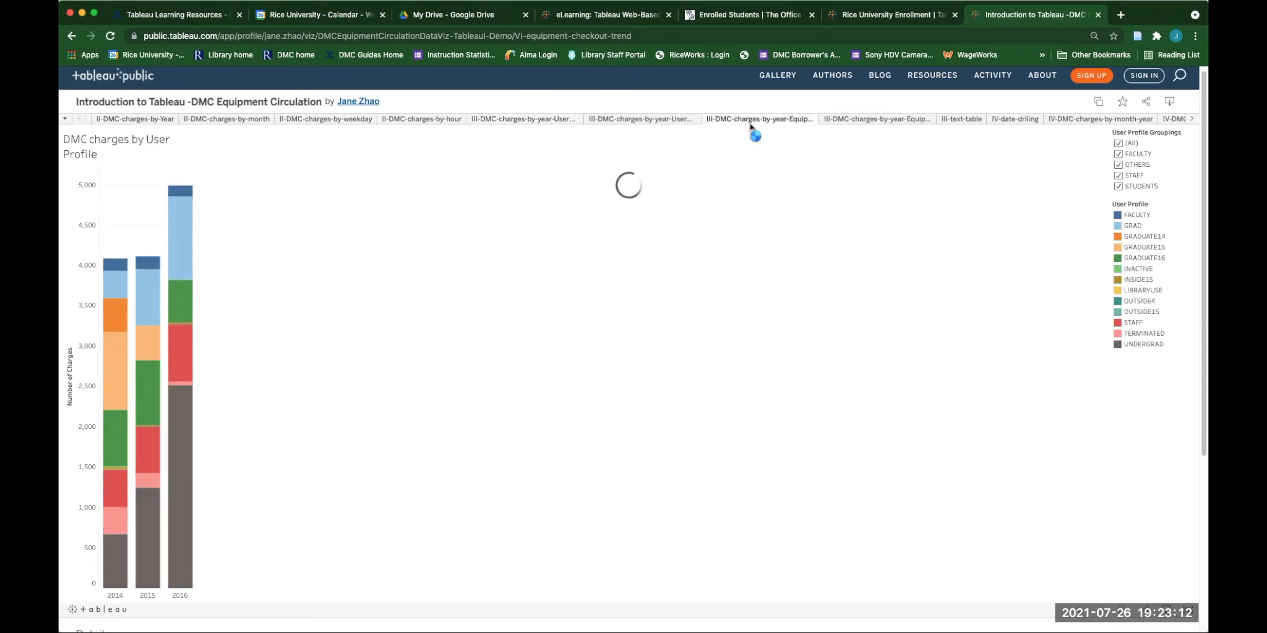
{"action": "left_click", "coordinate": [963, 122]}
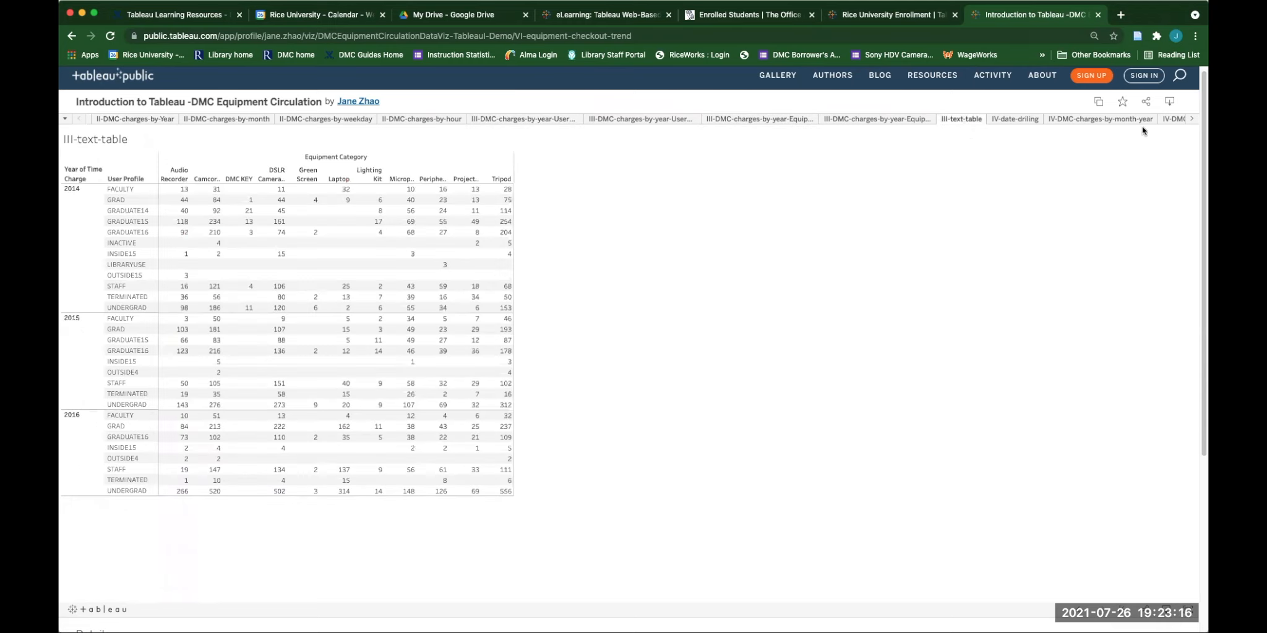
View the V-faculty-trend-line and V-staff-trend-line sheets further along the workbook
{"action": "left_click", "coordinate": [1194, 118]}
{"action": "left_click", "coordinate": [1193, 118]}
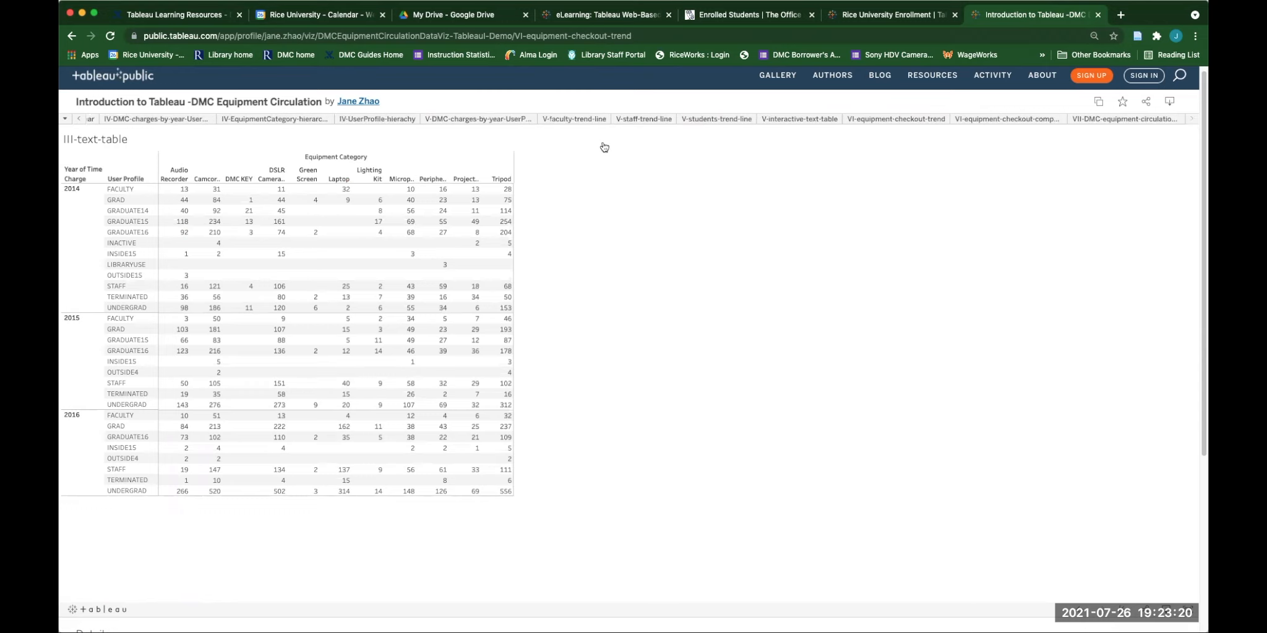
{"action": "left_click", "coordinate": [575, 119]}
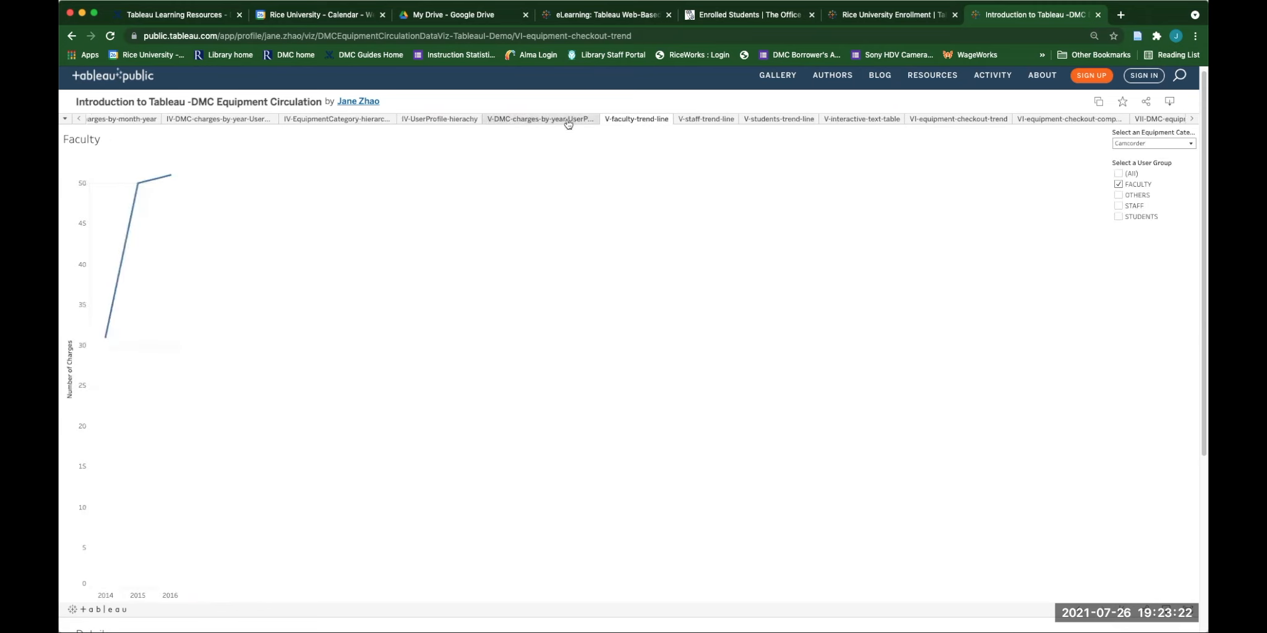
{"action": "left_click", "coordinate": [704, 125]}
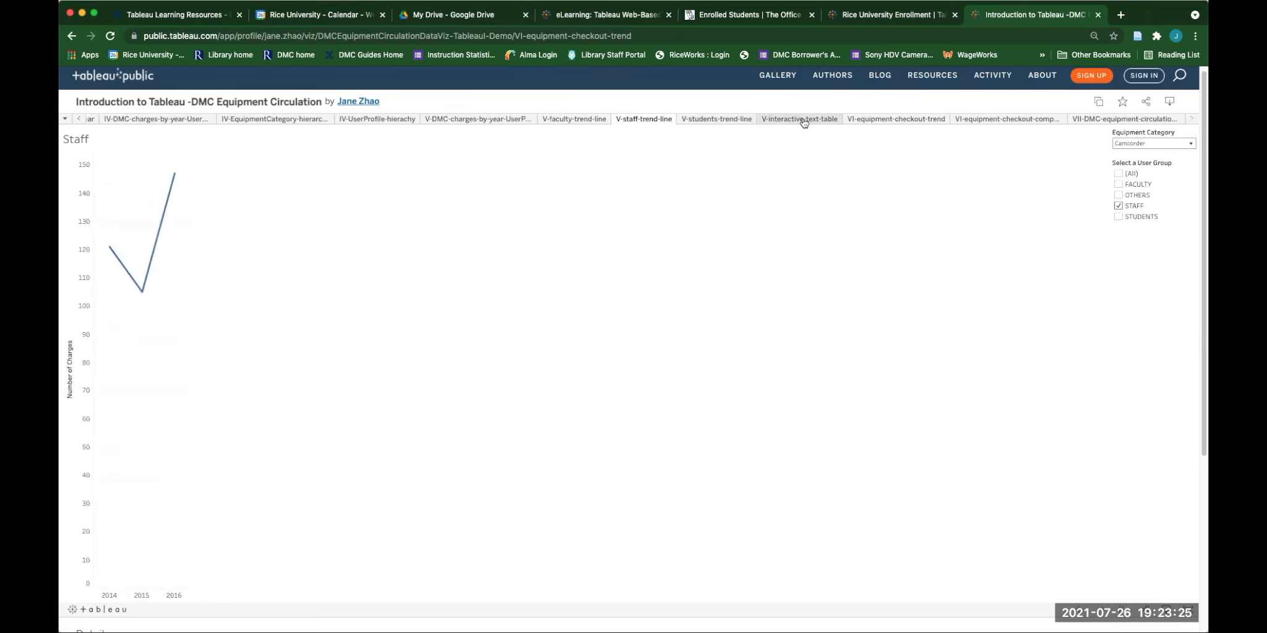
View the V-interactive-text-table sheet and check the choices of its equipment category filter
{"action": "left_click", "coordinate": [803, 120]}
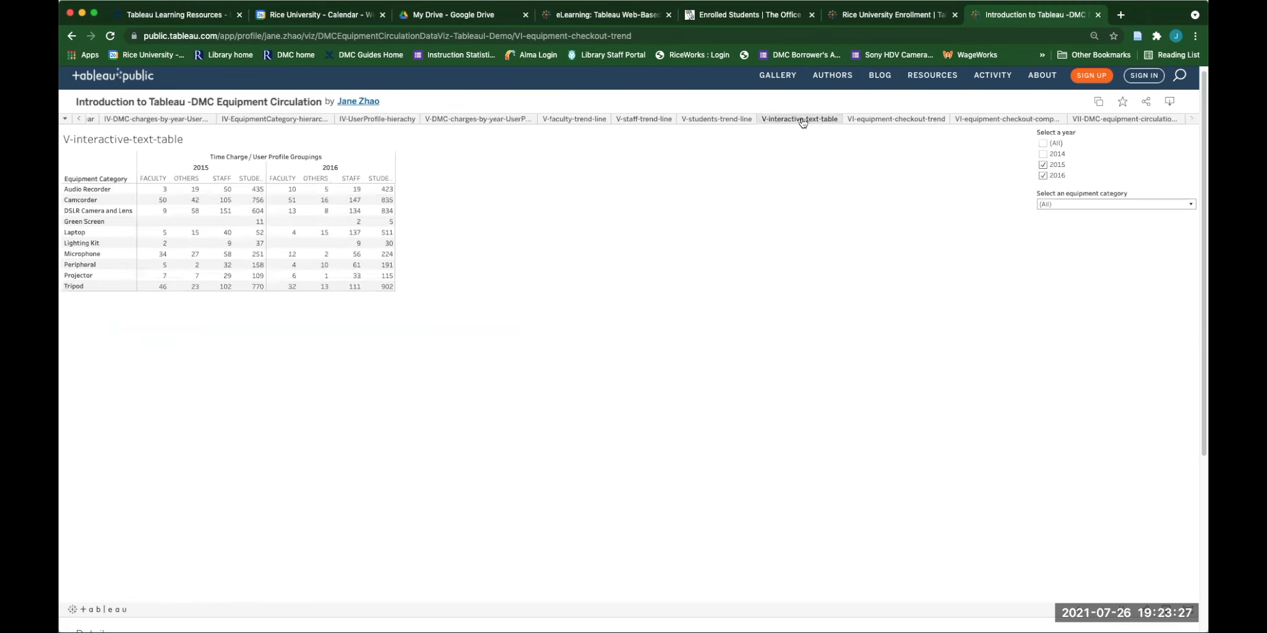
{"action": "left_click", "coordinate": [1080, 203]}
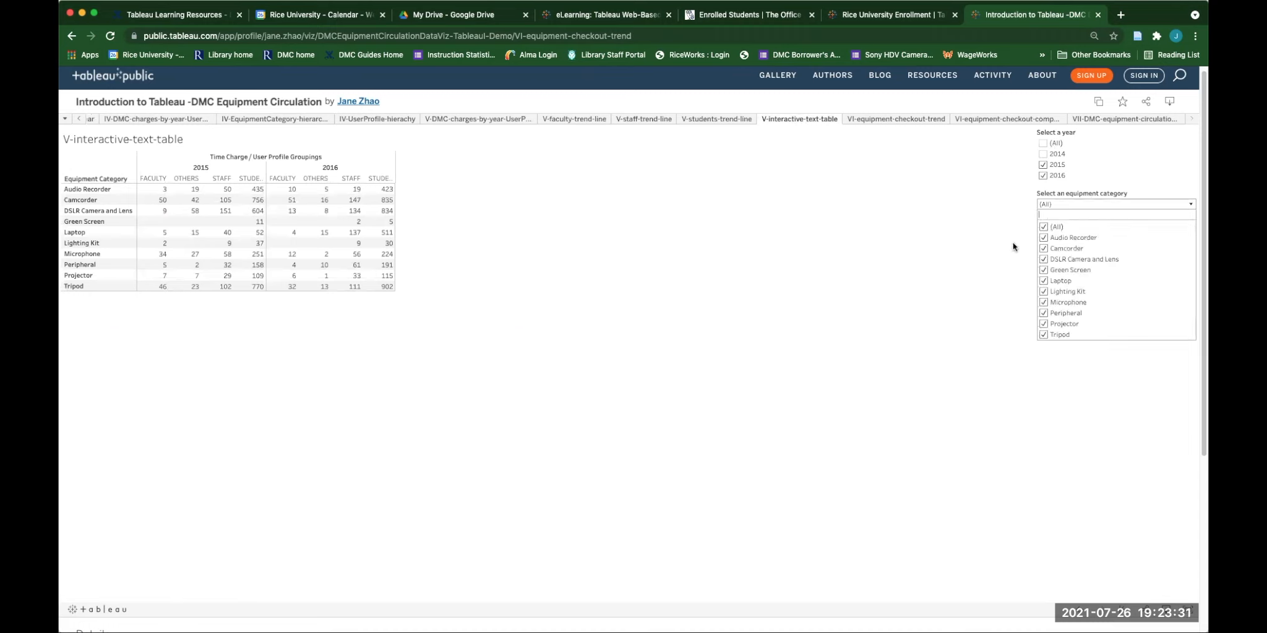
{"action": "left_click", "coordinate": [981, 263]}
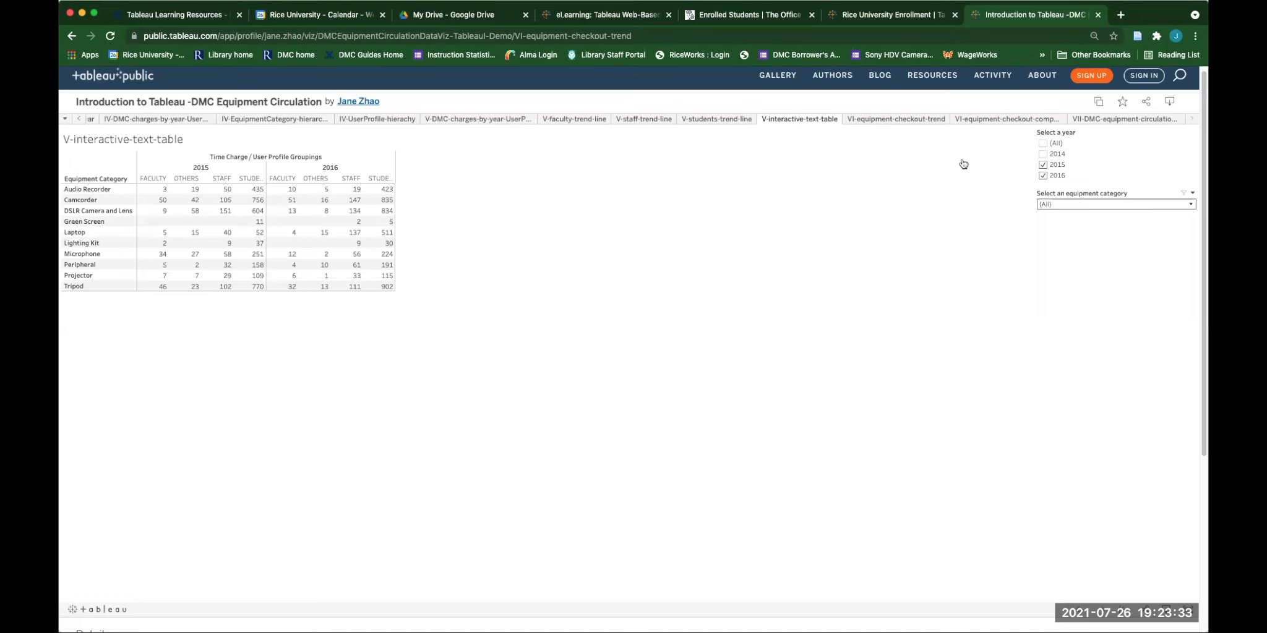
Filter the VI-equipment-checkout-trend interactive charts to DSLR Camera and Lens
{"action": "left_click", "coordinate": [879, 121]}
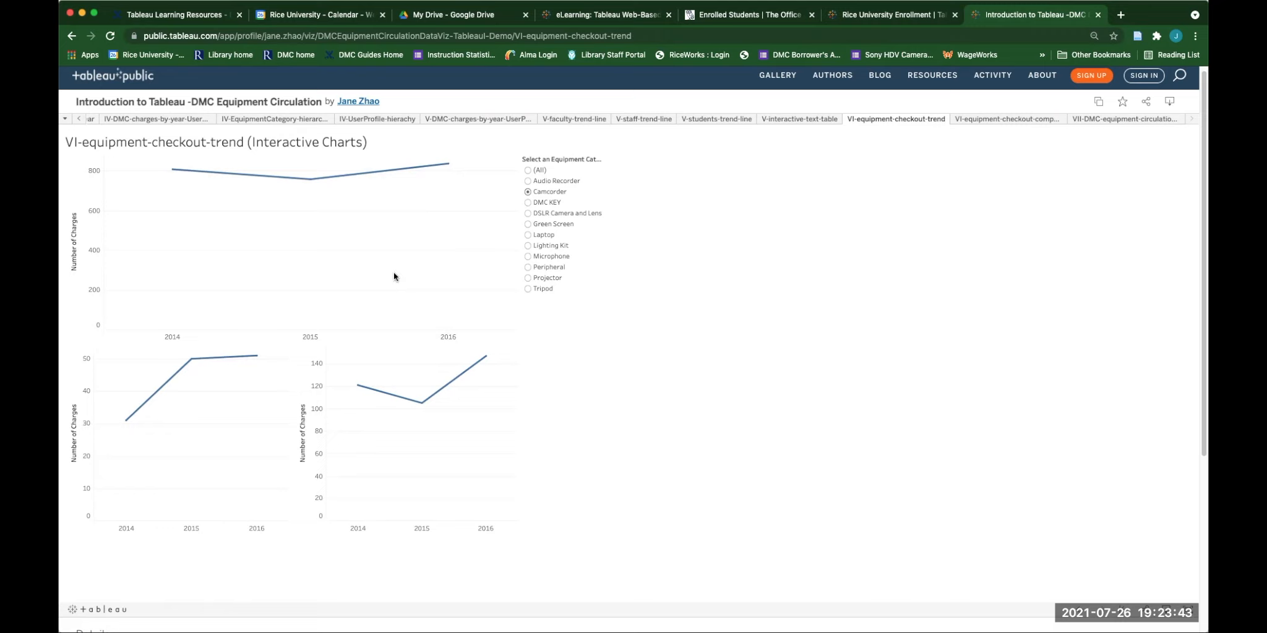
{"action": "left_click", "coordinate": [528, 214]}
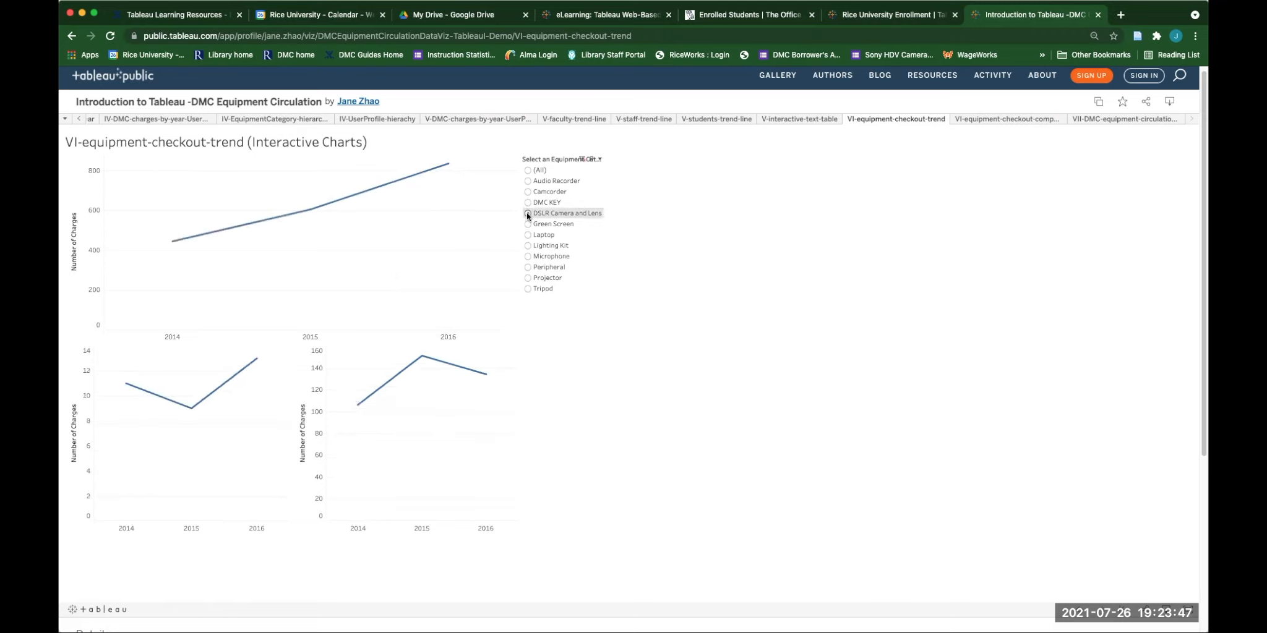
View the VI-equipment-checkout-comparisons sheet, limit its equipment category chart to 2015, and clear that selection
{"action": "left_click", "coordinate": [994, 120]}
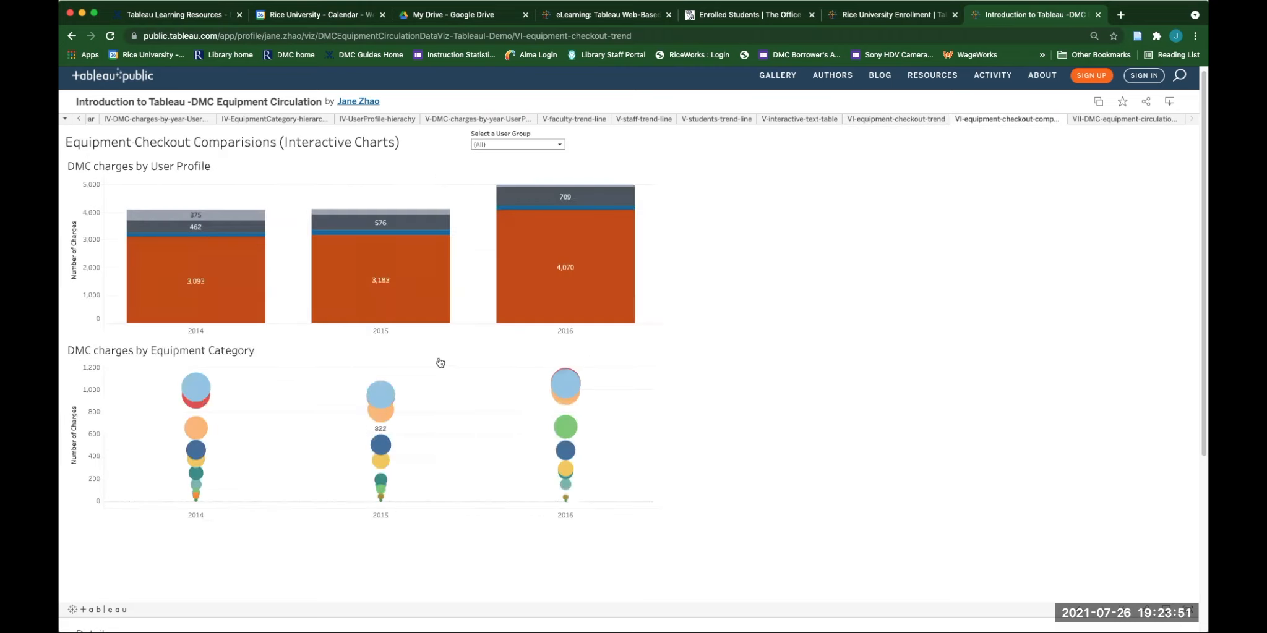
{"action": "left_click", "coordinate": [380, 334]}
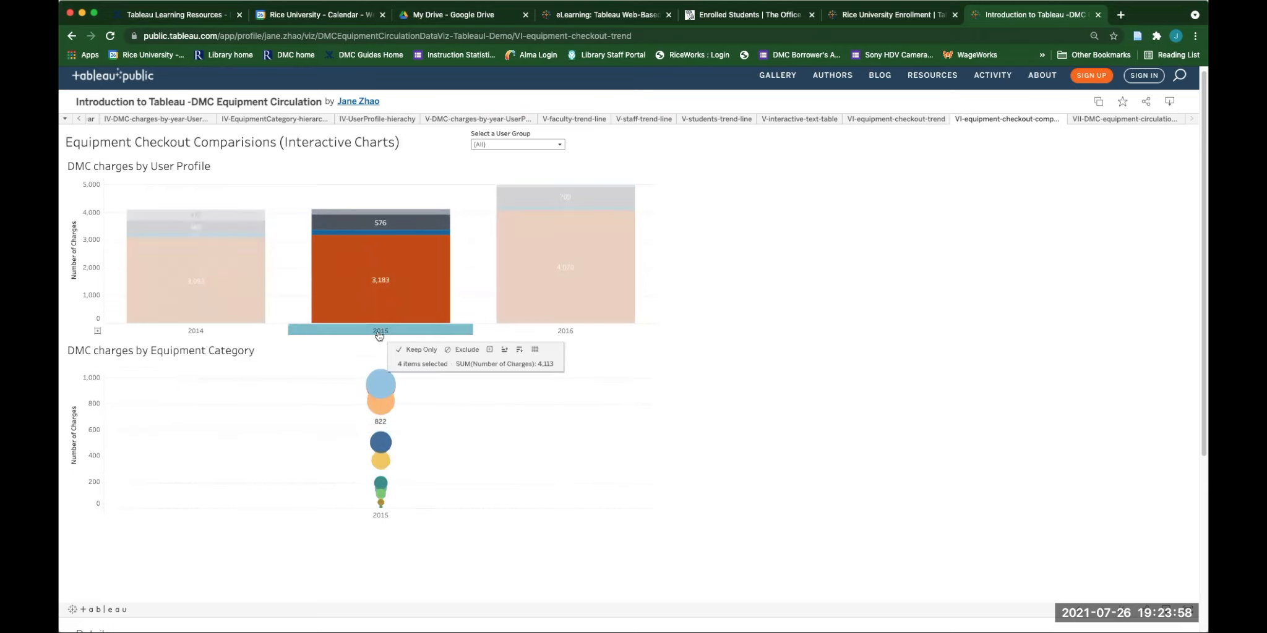
{"action": "left_click", "coordinate": [371, 338]}
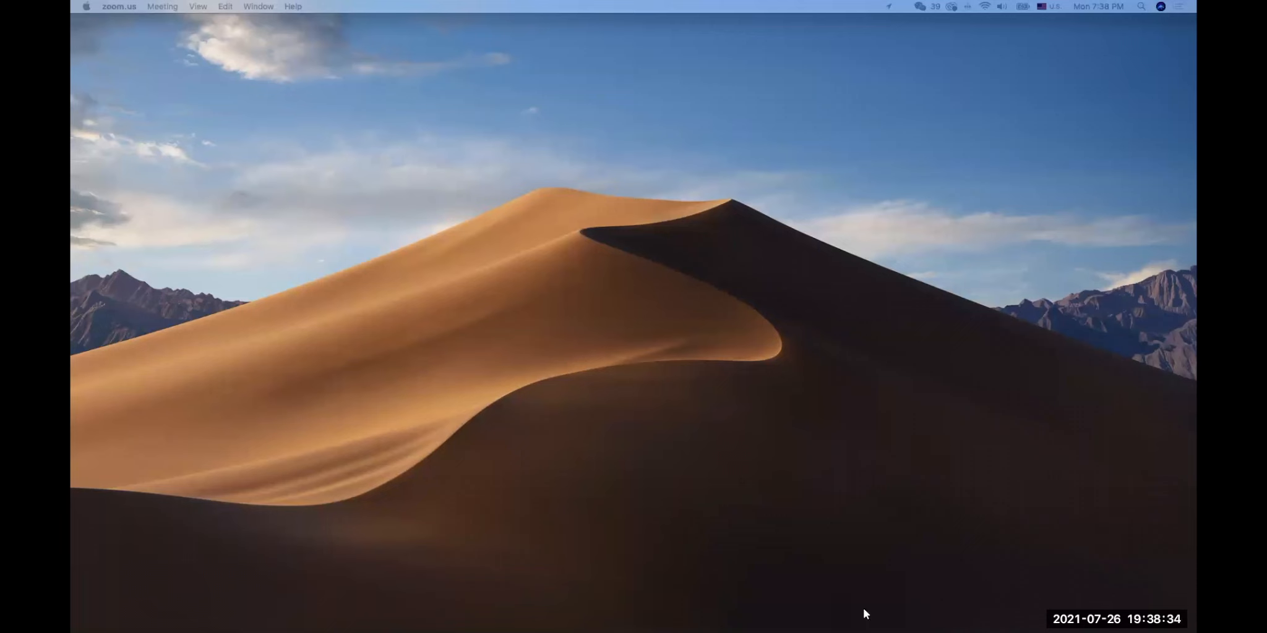
Switch to Tableau Public on the desktop and connect to the Microsoft Excel file DMC-equipment-circ-data.xlsx
{"action": "mouse_move", "coordinate": [844, 619]}
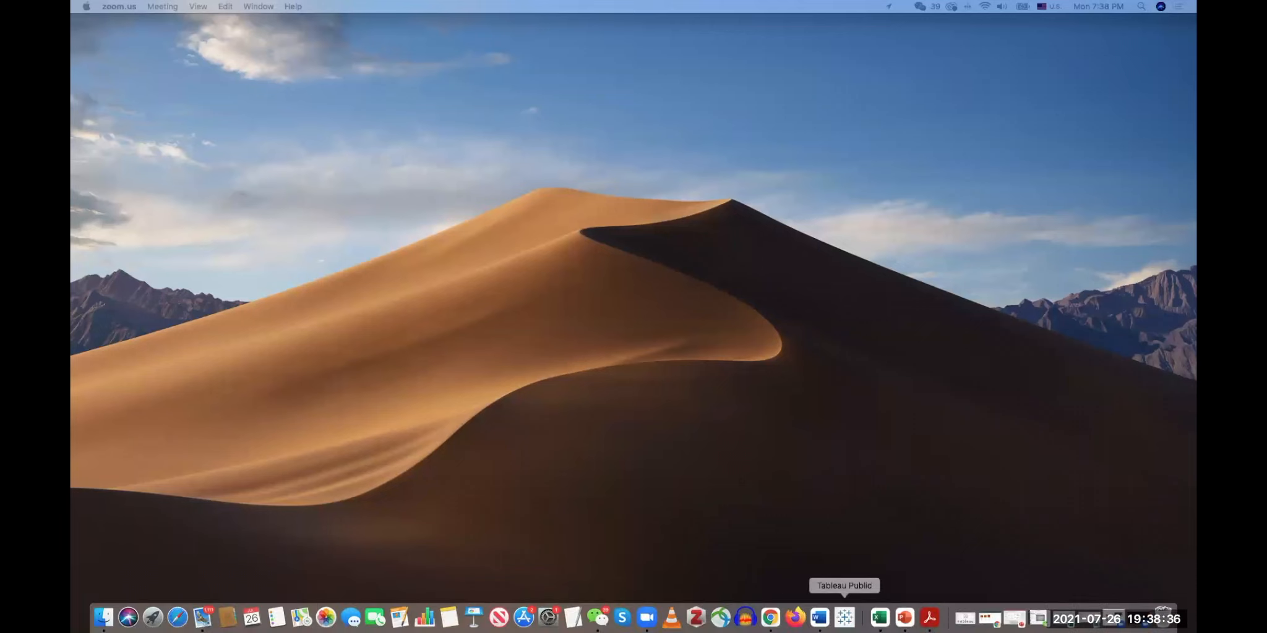
{"action": "left_click", "coordinate": [845, 617]}
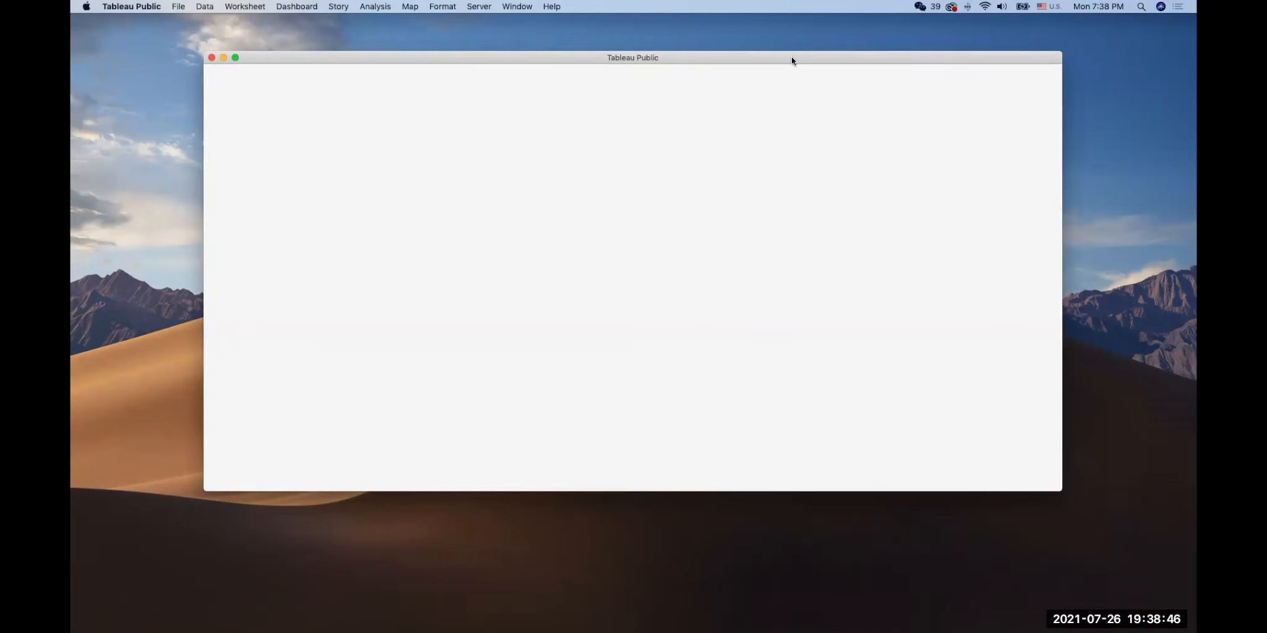
{"action": "left_click_drag", "start_coordinate": [792, 57], "coordinate": [708, 39]}
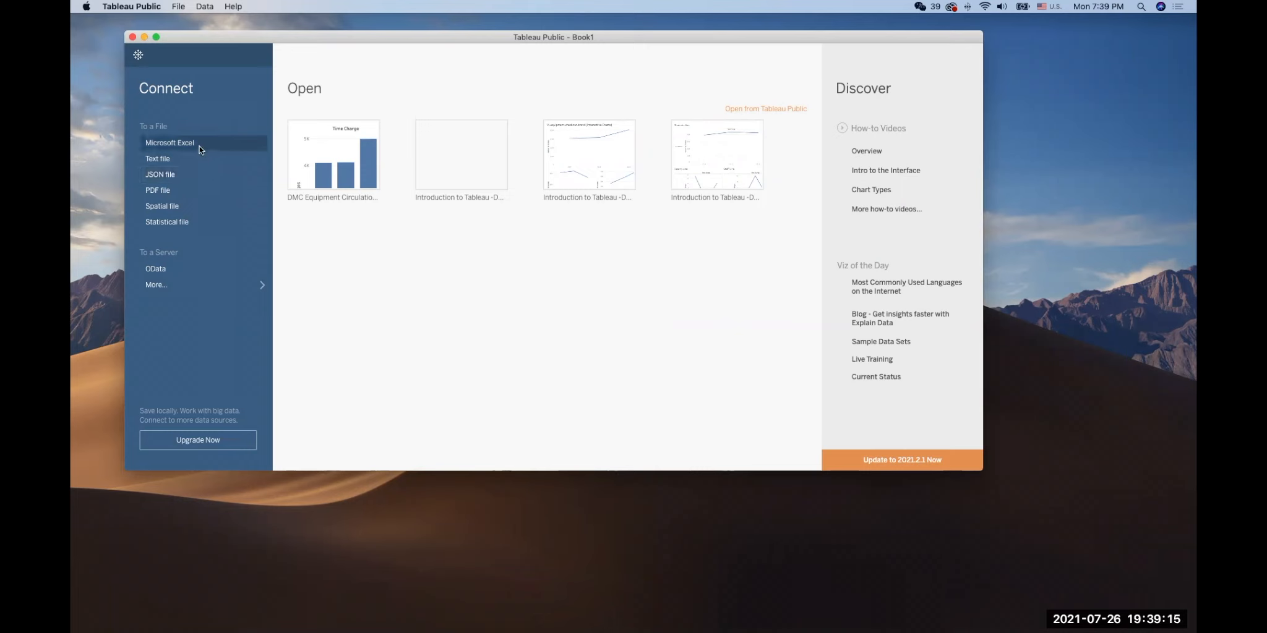
{"action": "left_click", "coordinate": [167, 145]}
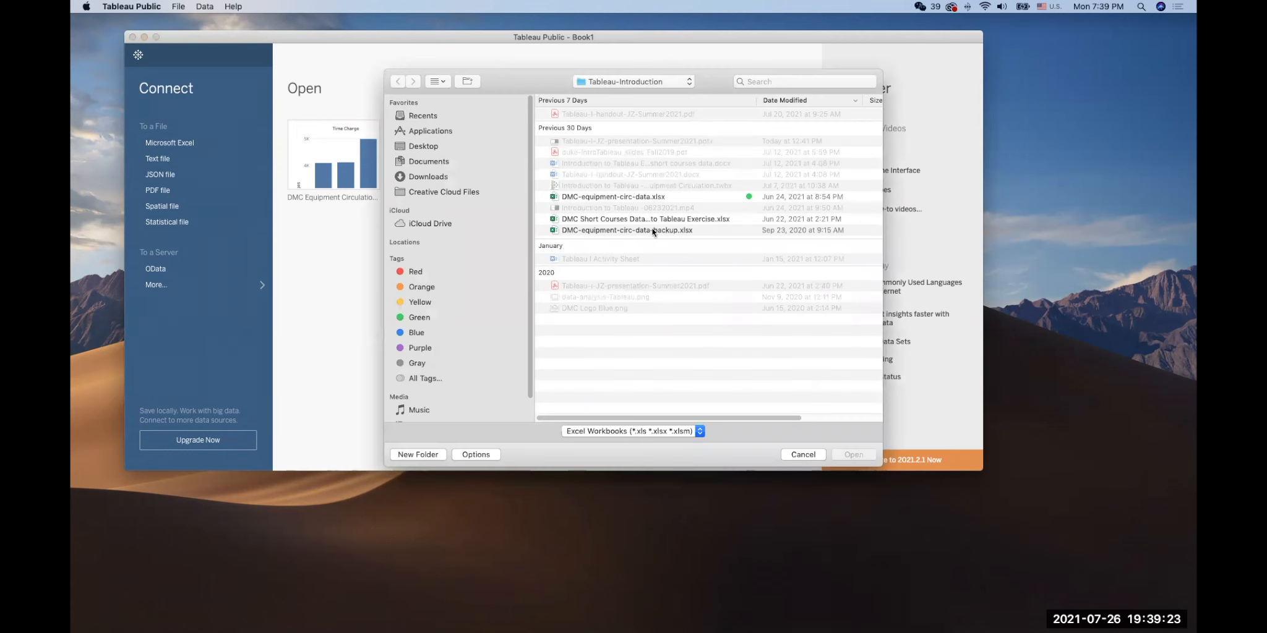
{"action": "left_click", "coordinate": [644, 198]}
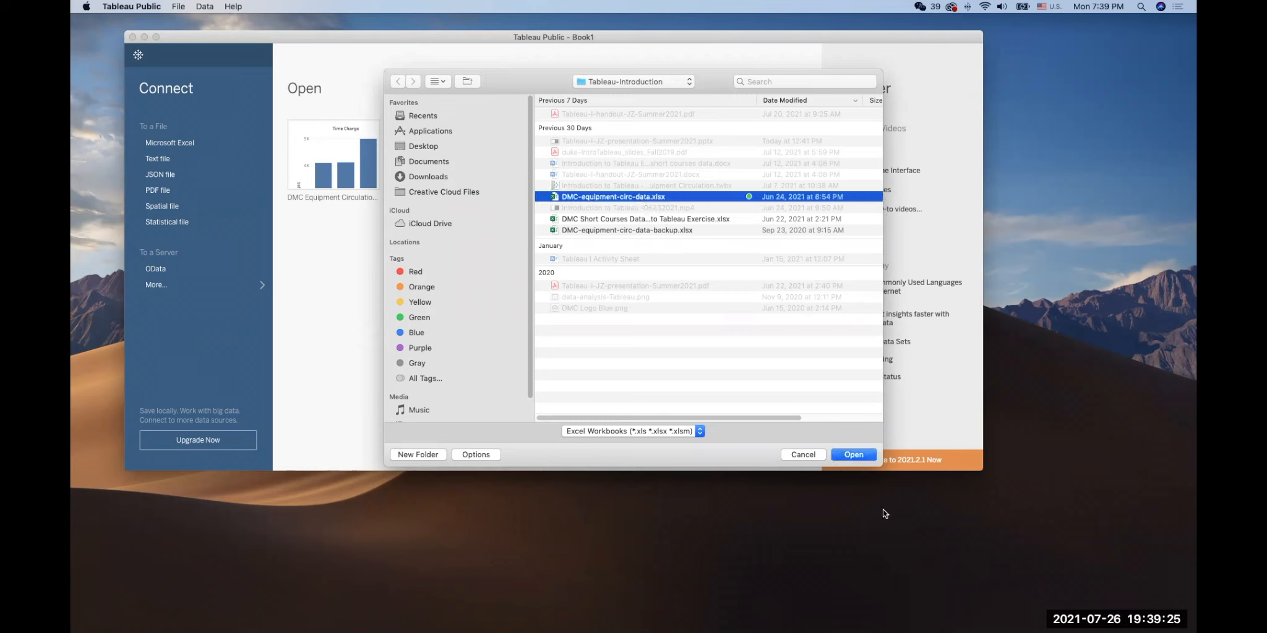
{"action": "left_click", "coordinate": [852, 457]}
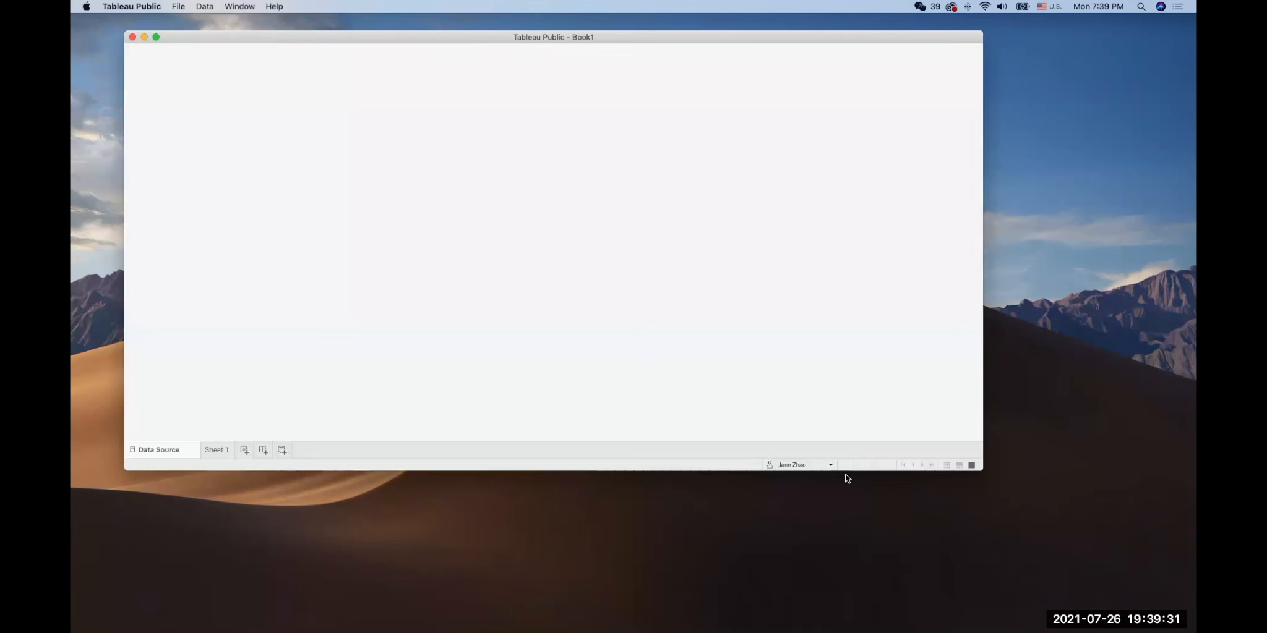
Switch to Excel and examine the Barcode, Equipment Category, Time Charge, Title/Call No., User Profile and Number of Charges columns of DMC-equipment-circ-data
{"action": "mouse_move", "coordinate": [904, 617]}
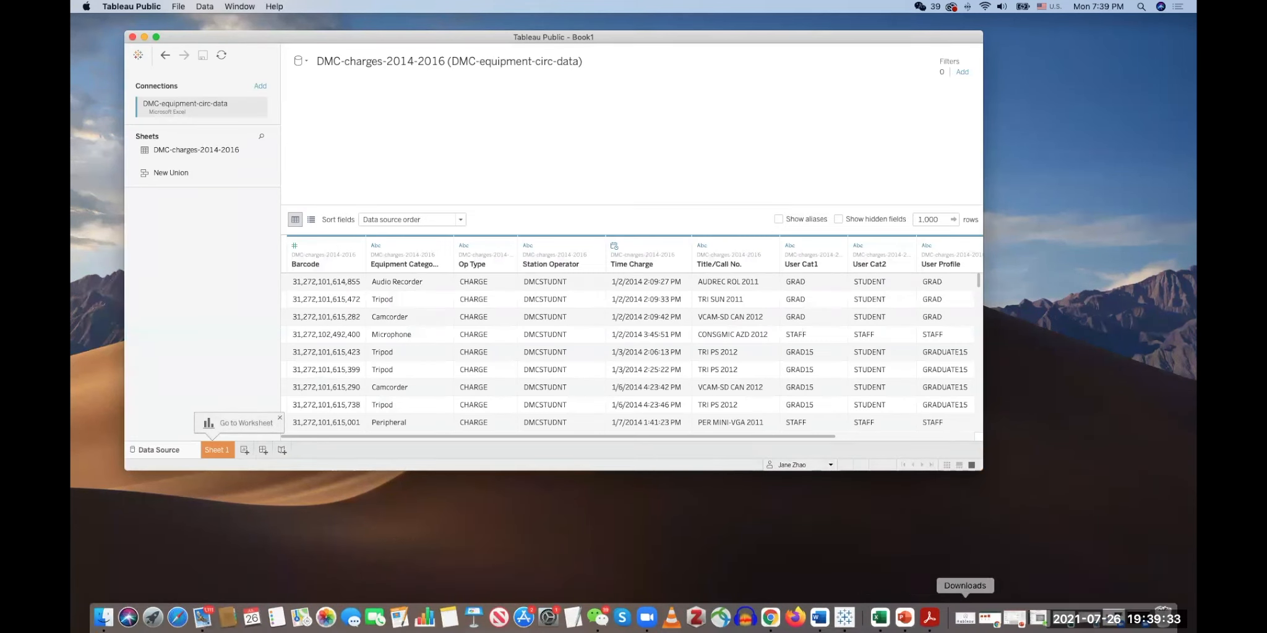
{"action": "left_click", "coordinate": [1062, 617]}
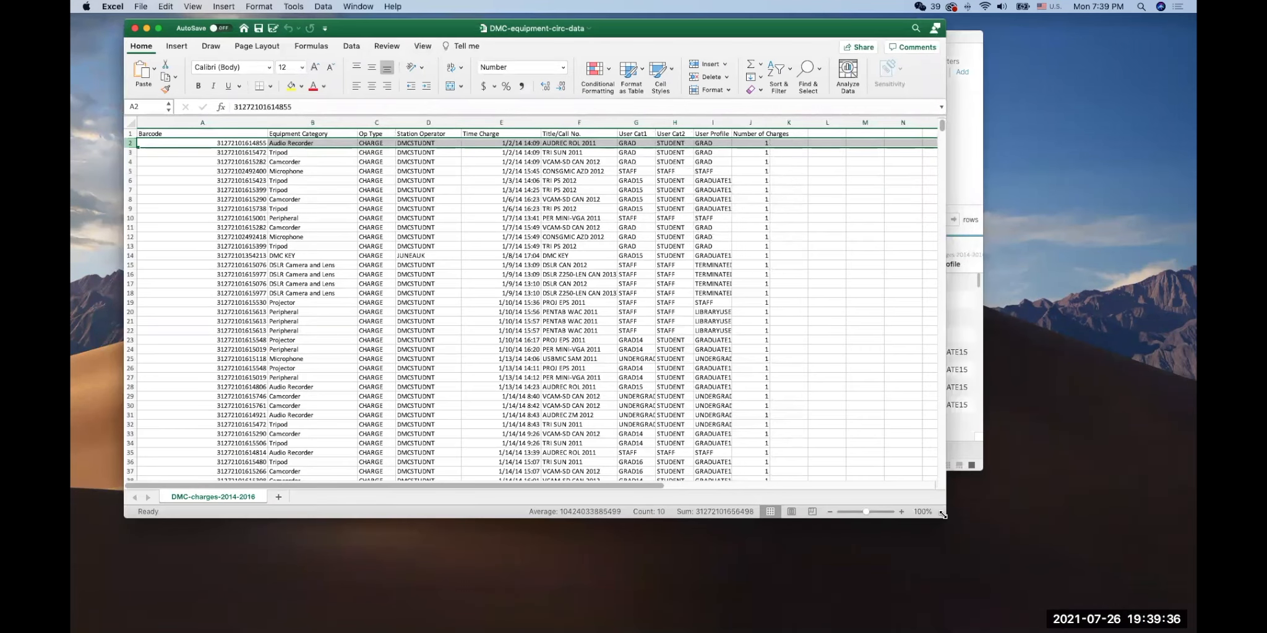
{"action": "left_click_drag", "start_coordinate": [943, 515], "coordinate": [1127, 626]}
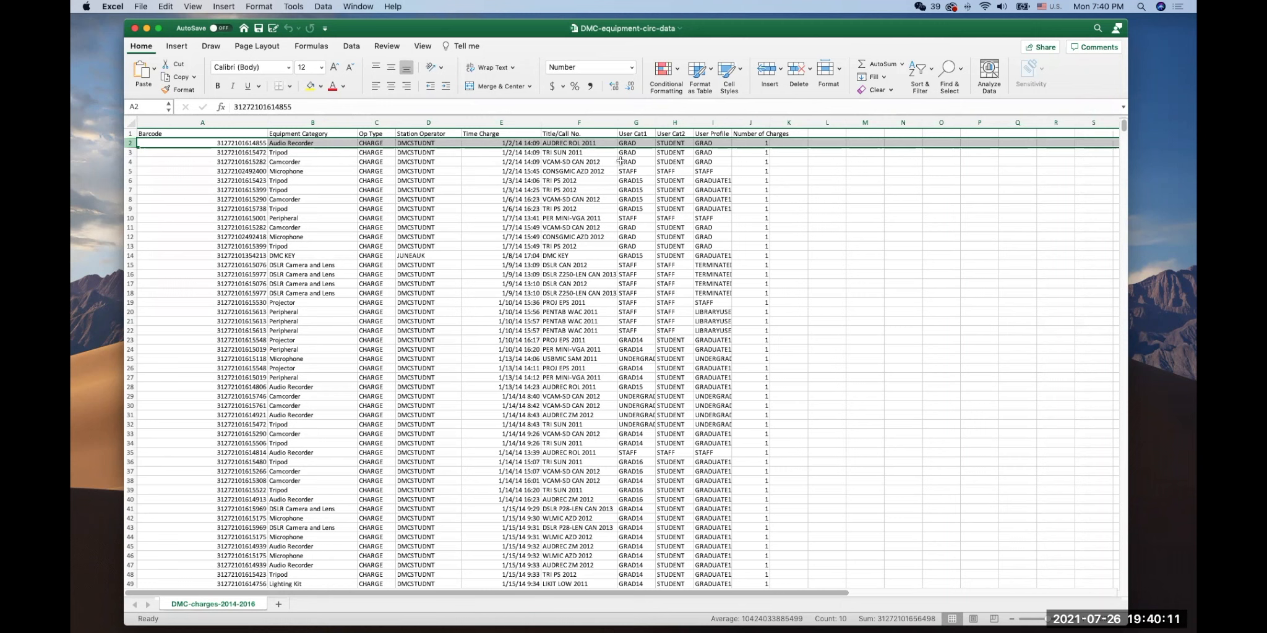
{"action": "left_click", "coordinate": [241, 120]}
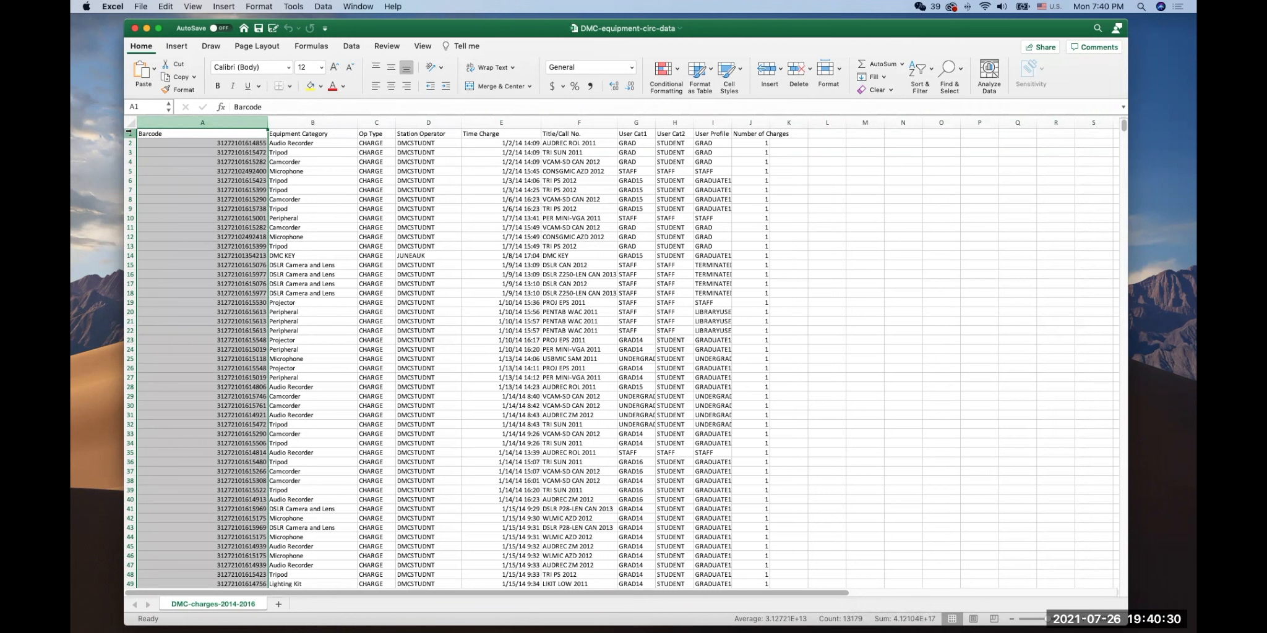
{"action": "left_click", "coordinate": [256, 246]}
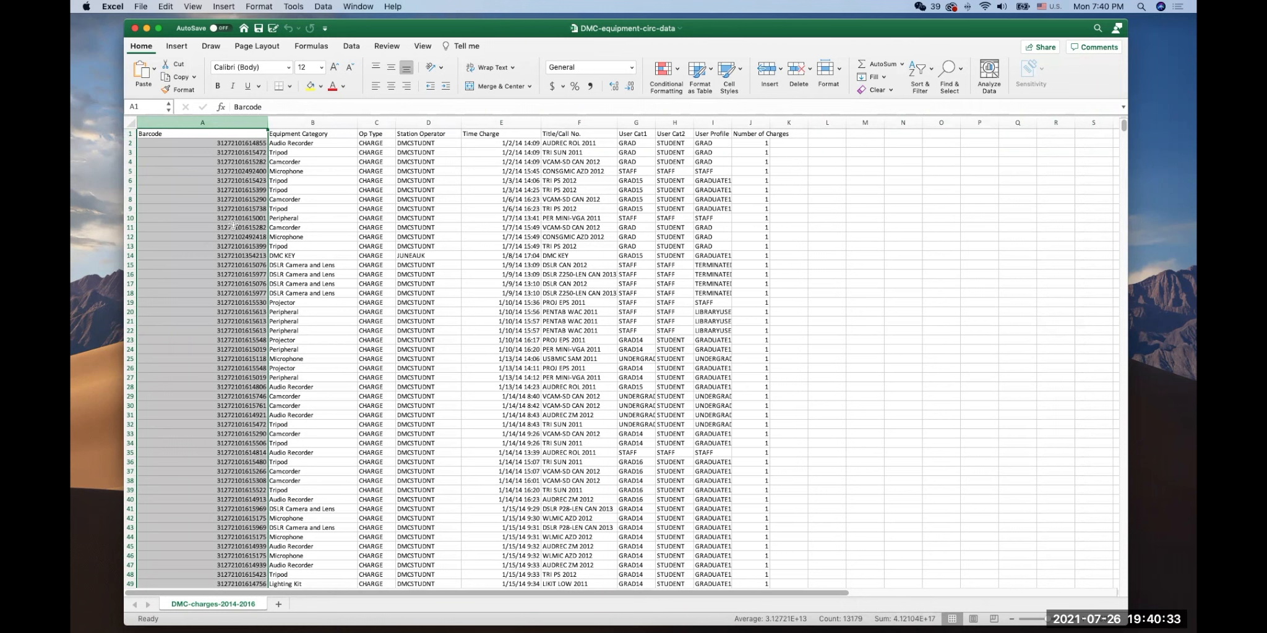
{"action": "left_click", "coordinate": [322, 121]}
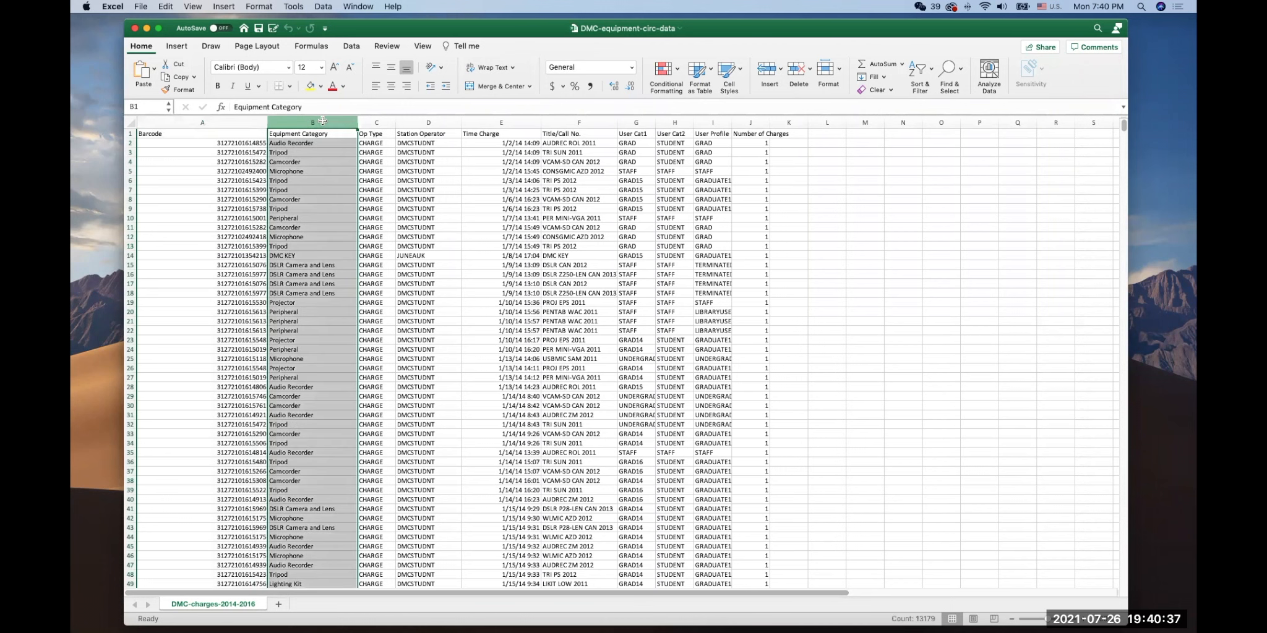
{"action": "left_click", "coordinate": [527, 122]}
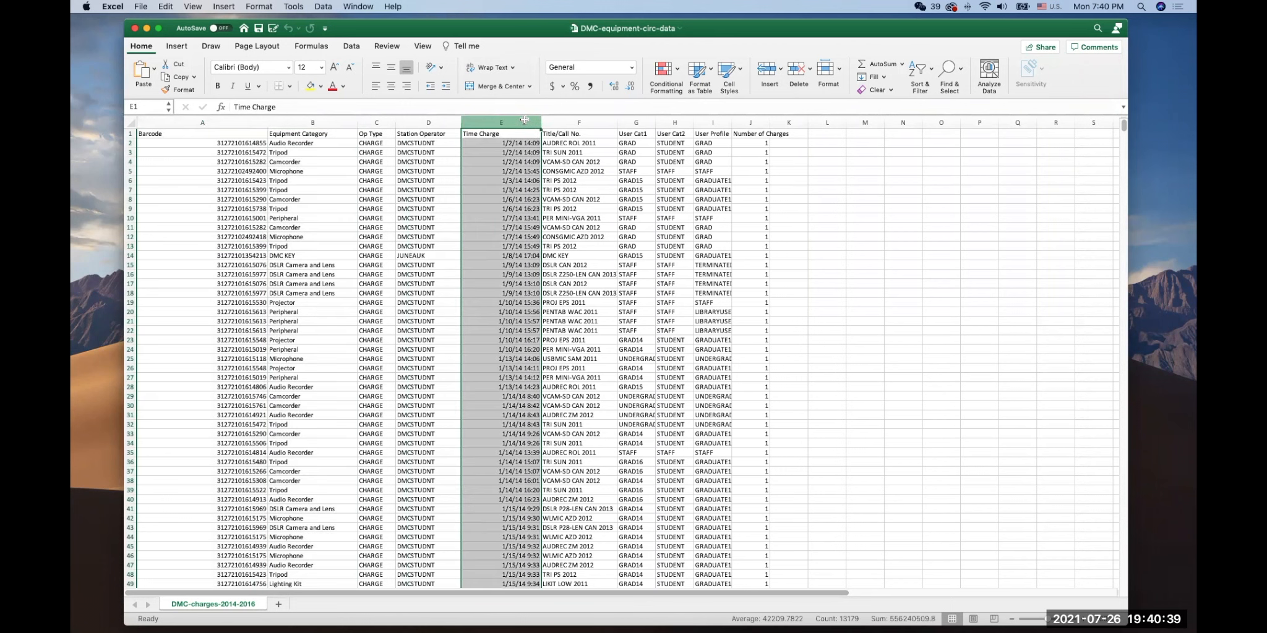
{"action": "left_click", "coordinate": [573, 121]}
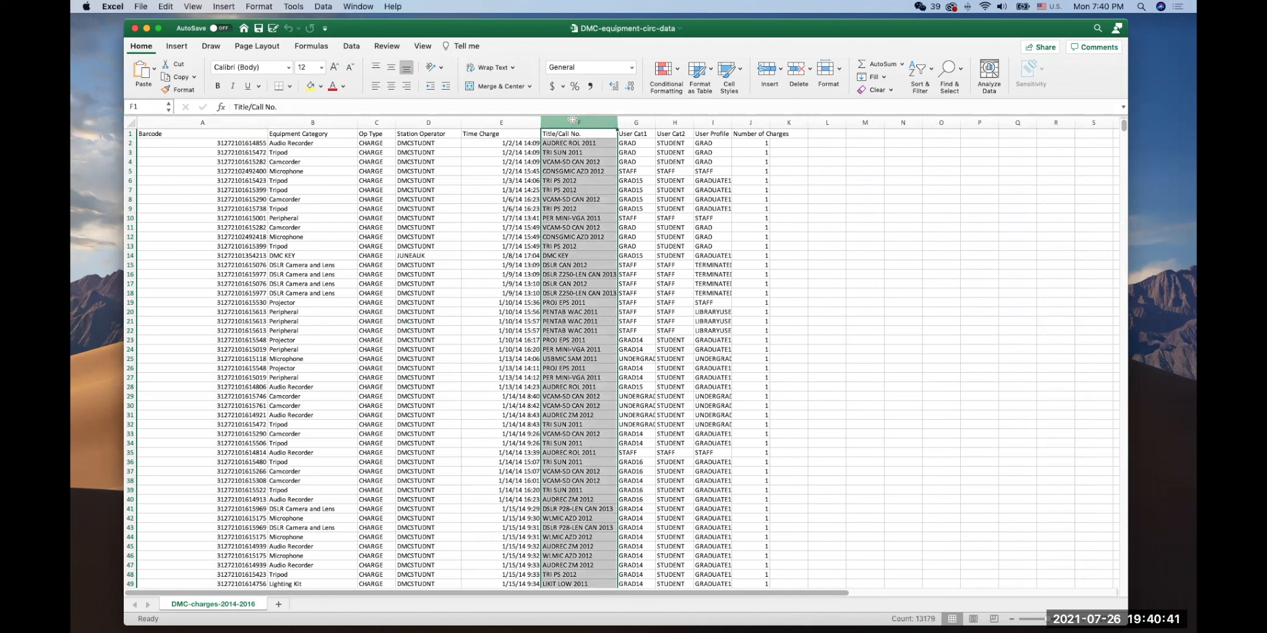
{"action": "left_click", "coordinate": [719, 121]}
{"action": "left_click", "coordinate": [755, 123]}
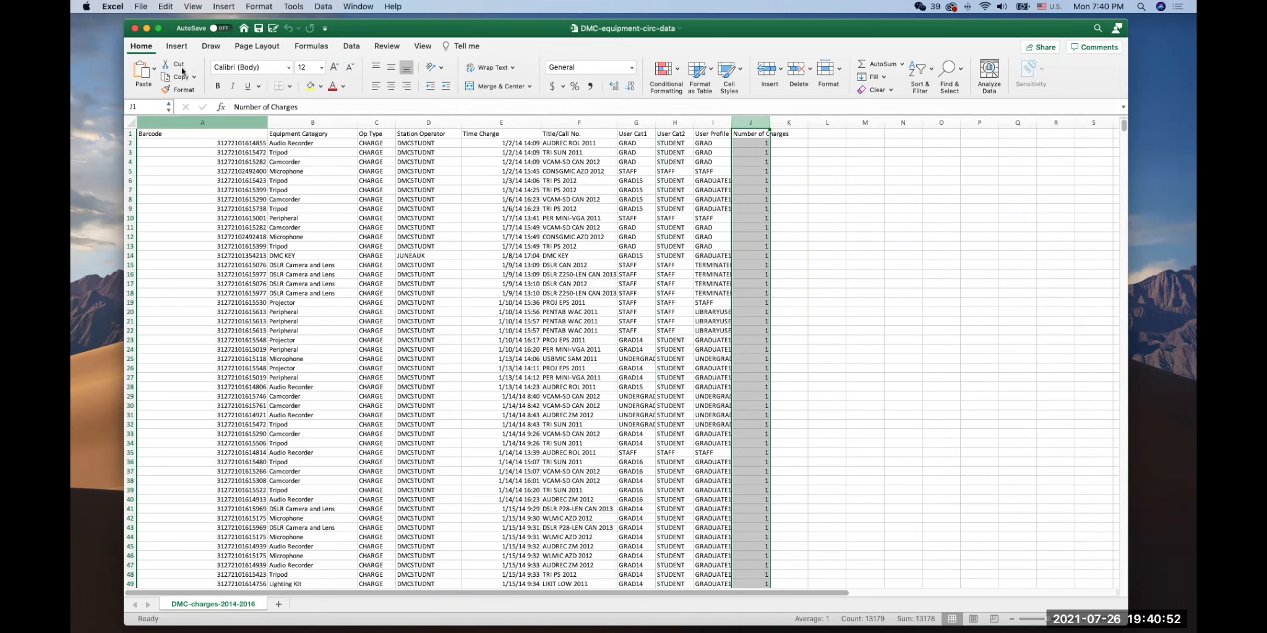
{"action": "key", "text": "super+m"}
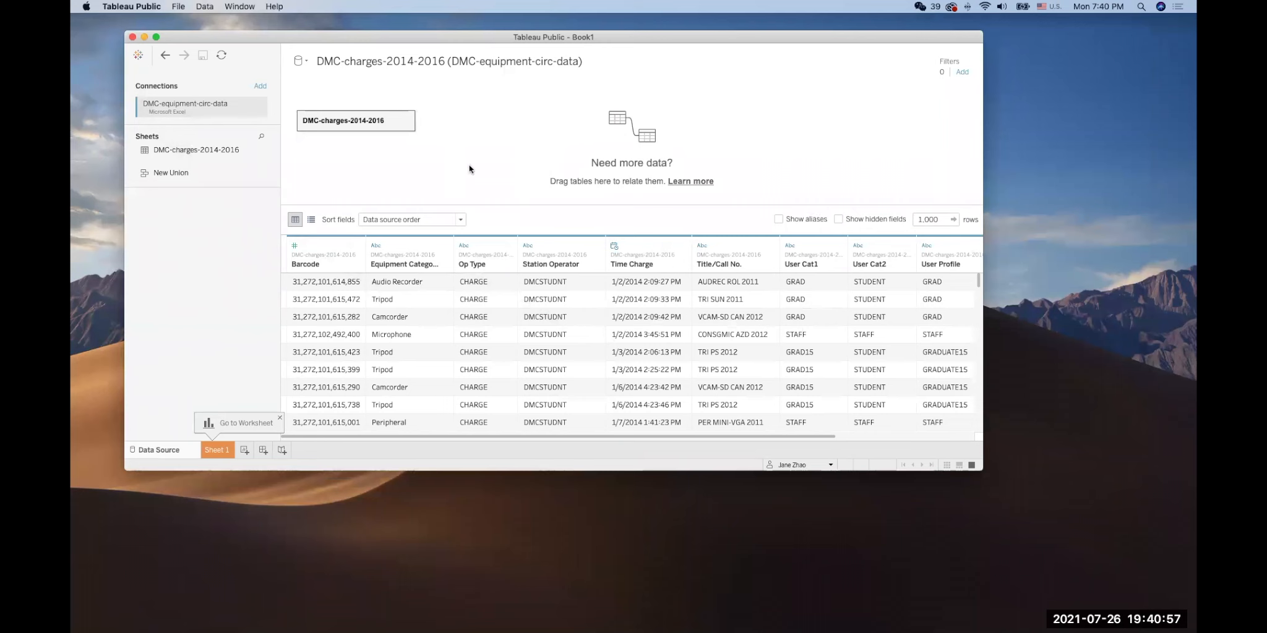
Reposition and enlarge the Tableau Public window so that it fills the screen
{"action": "left_click_drag", "start_coordinate": [982, 470], "coordinate": [1170, 632]}
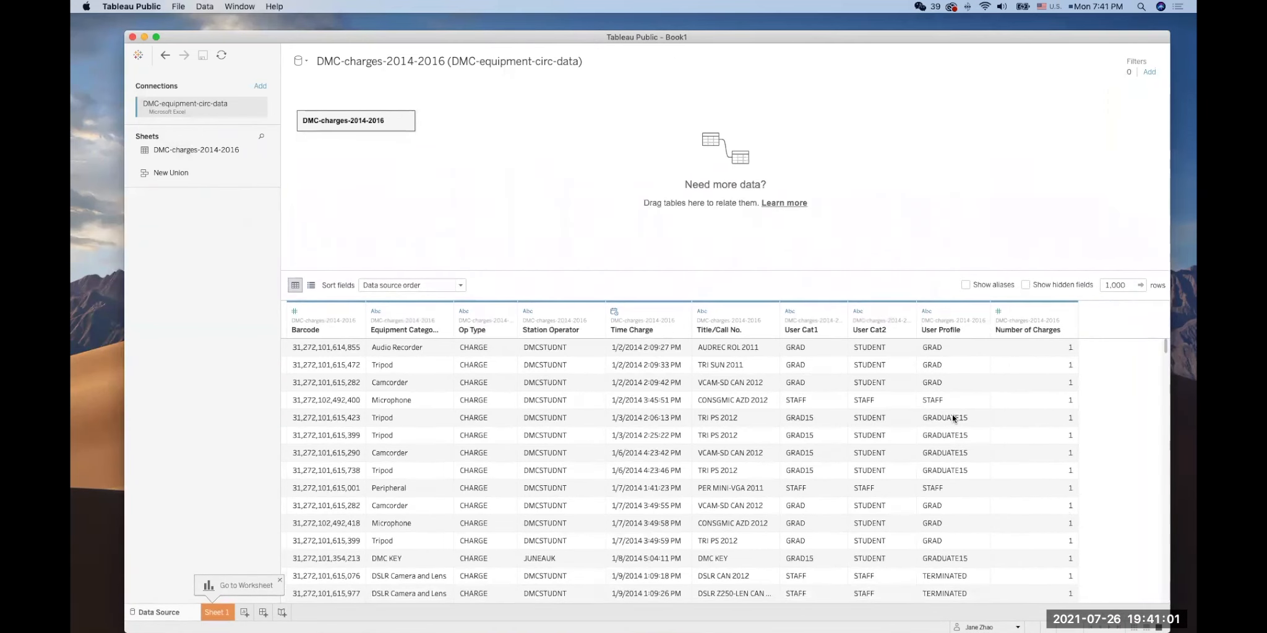
{"action": "left_click_drag", "start_coordinate": [789, 34], "coordinate": [739, 6]}
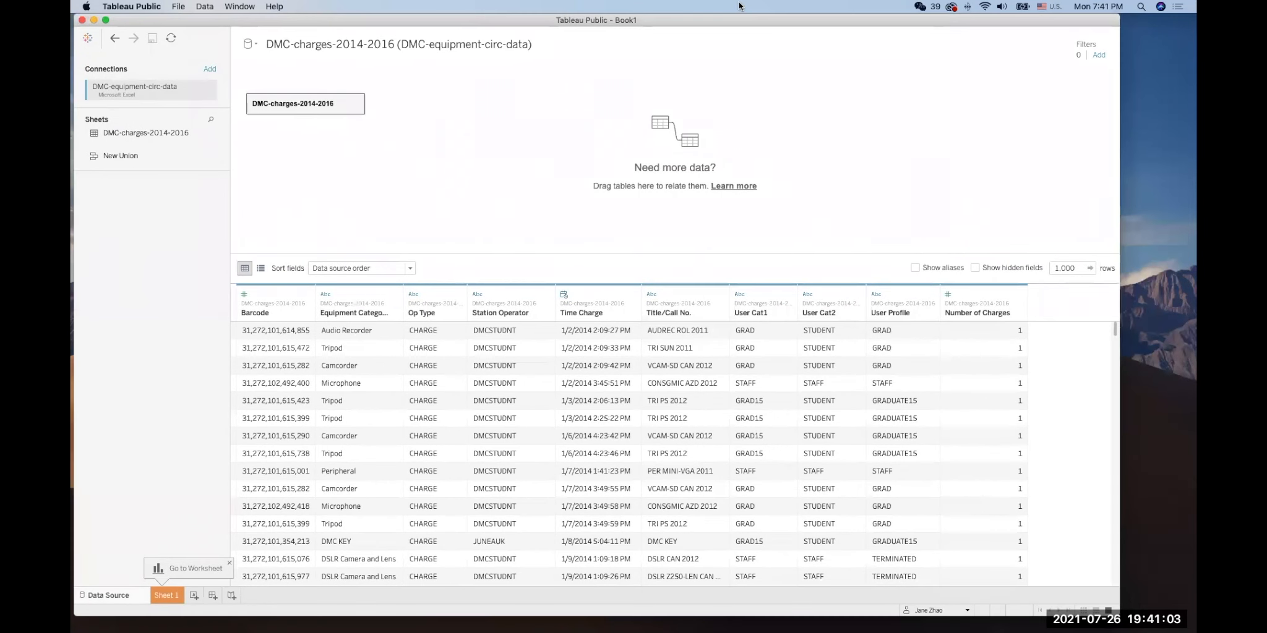
{"action": "left_click_drag", "start_coordinate": [1113, 609], "coordinate": [1195, 632]}
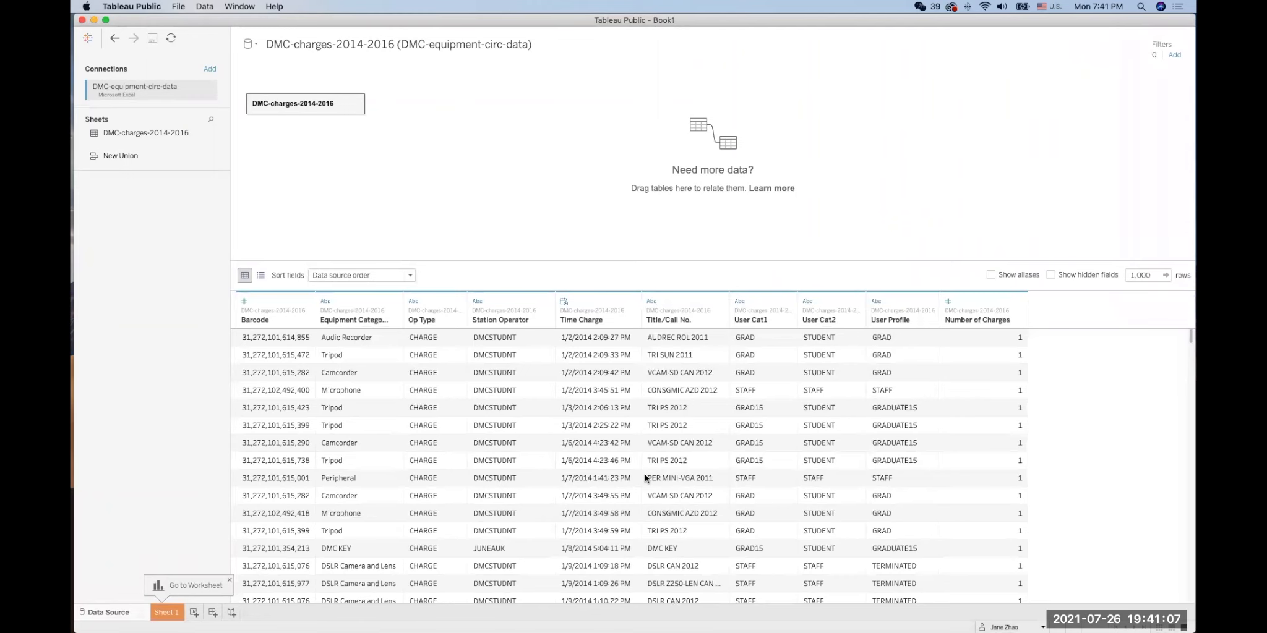
Change the data type of the Barcode field to String
{"action": "left_click", "coordinate": [244, 304]}
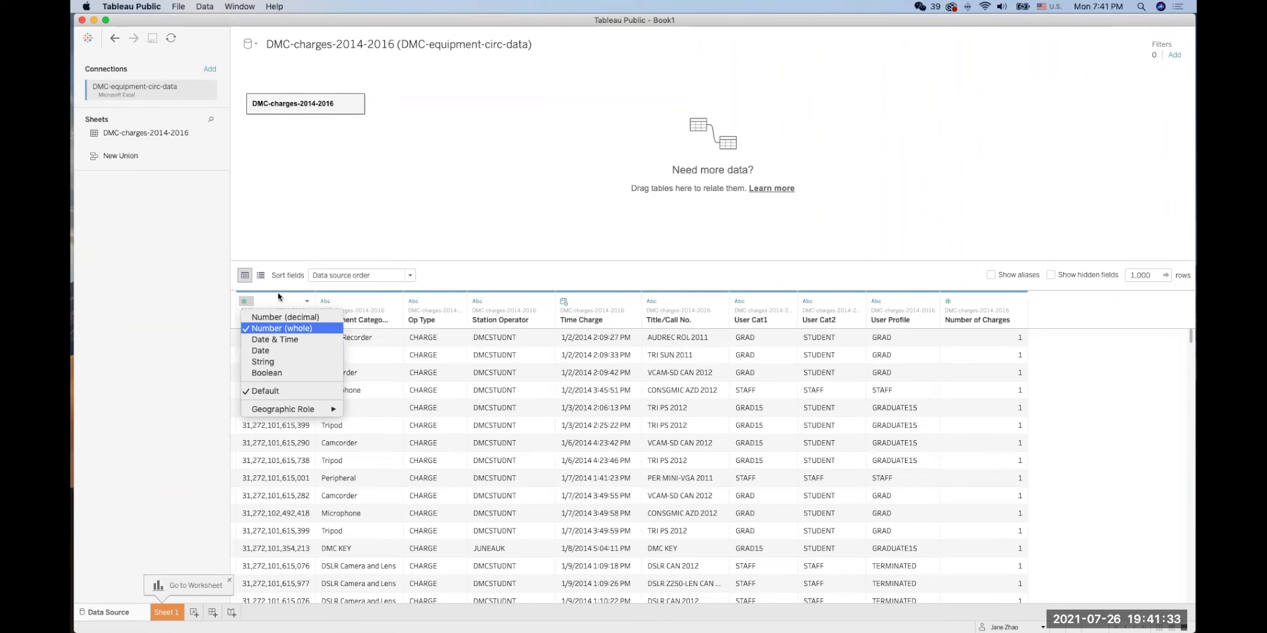
{"action": "left_click", "coordinate": [264, 330]}
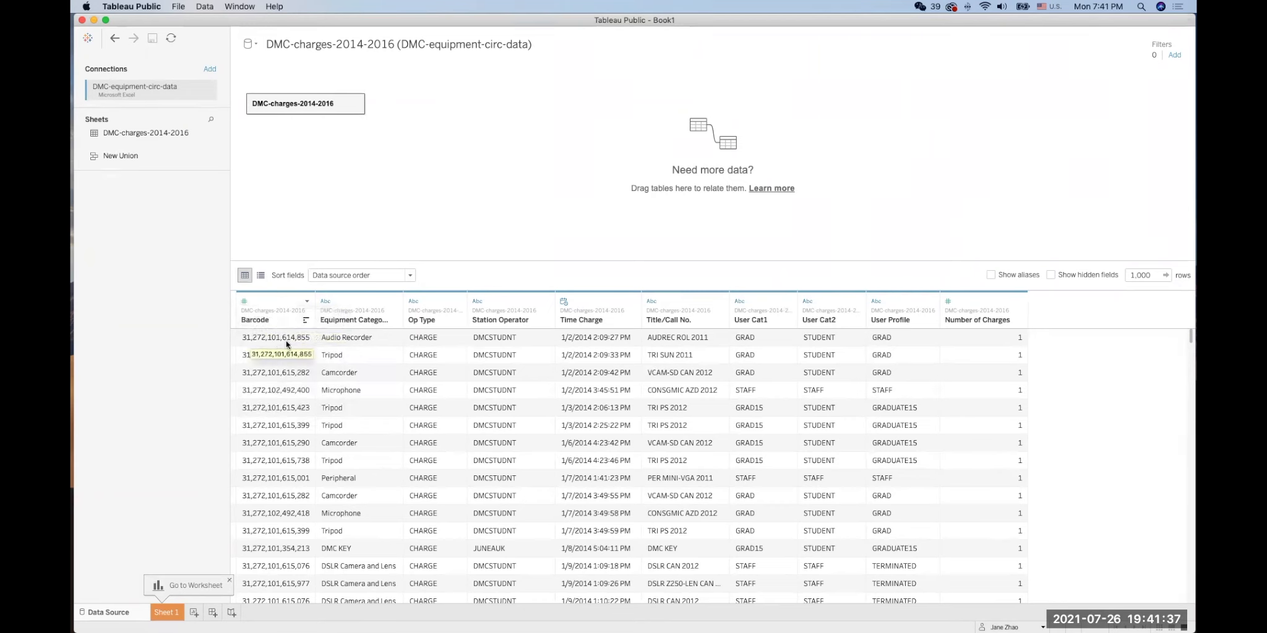
{"action": "left_click", "coordinate": [244, 302]}
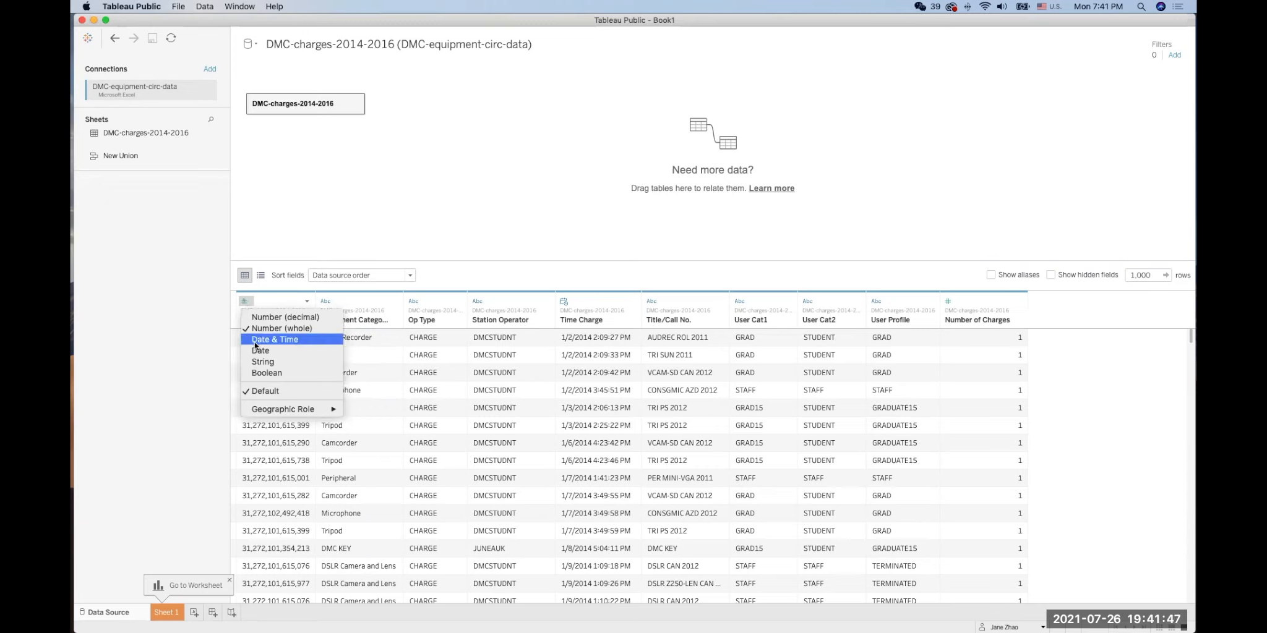
{"action": "left_click", "coordinate": [259, 363]}
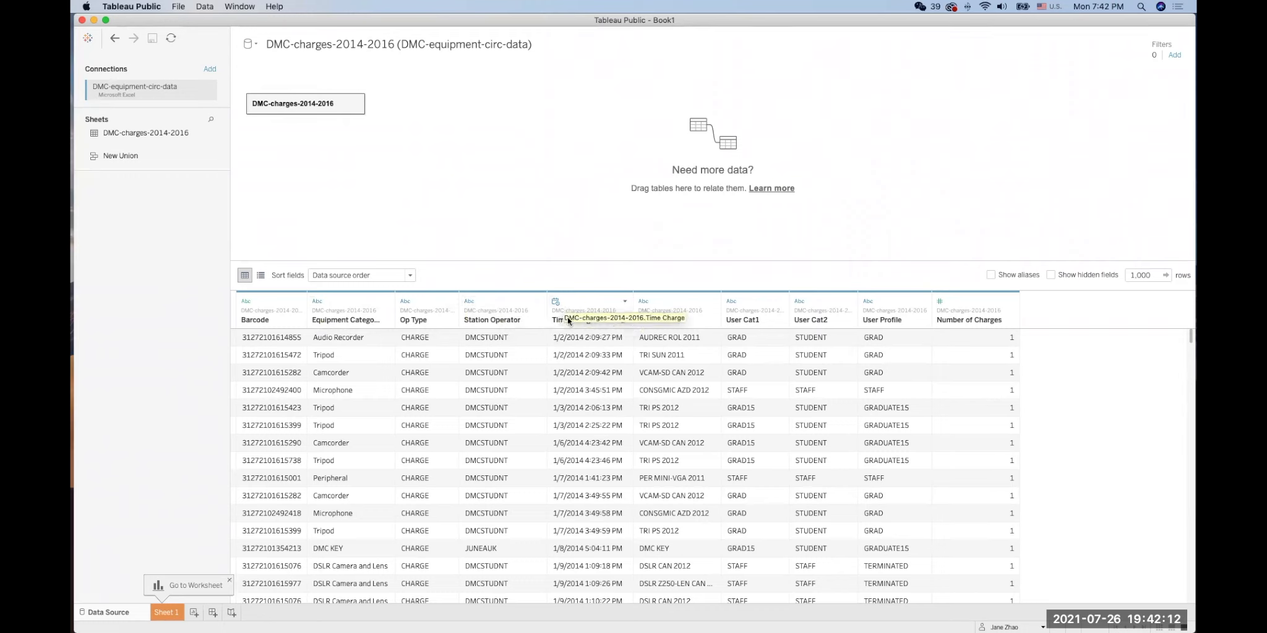
Check the data types assigned to the Time Charge and Number of Charges fields
{"action": "left_click", "coordinate": [556, 301]}
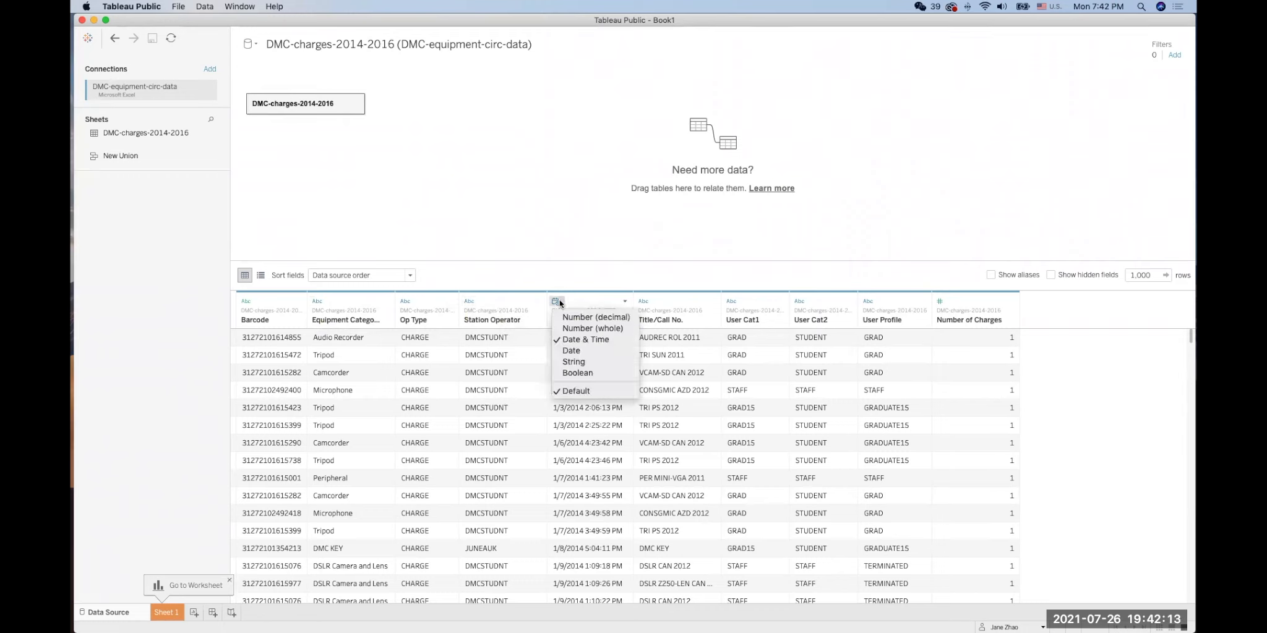
{"action": "left_click", "coordinate": [610, 285]}
{"action": "left_click", "coordinate": [941, 301]}
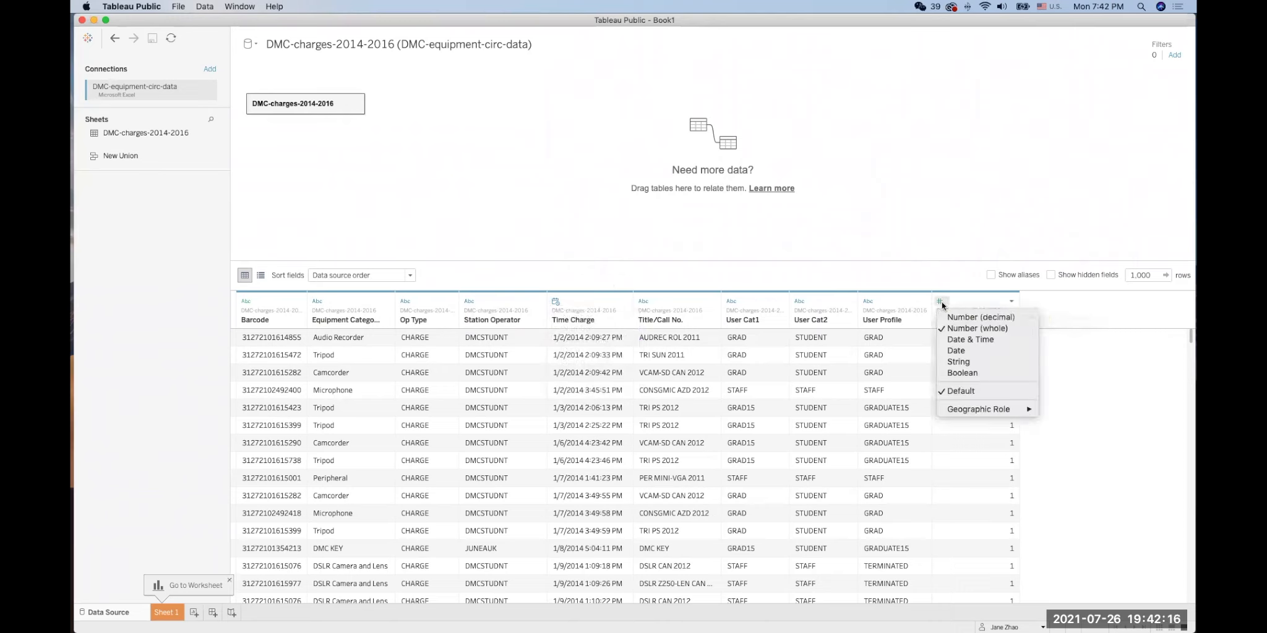
{"action": "left_click", "coordinate": [941, 301]}
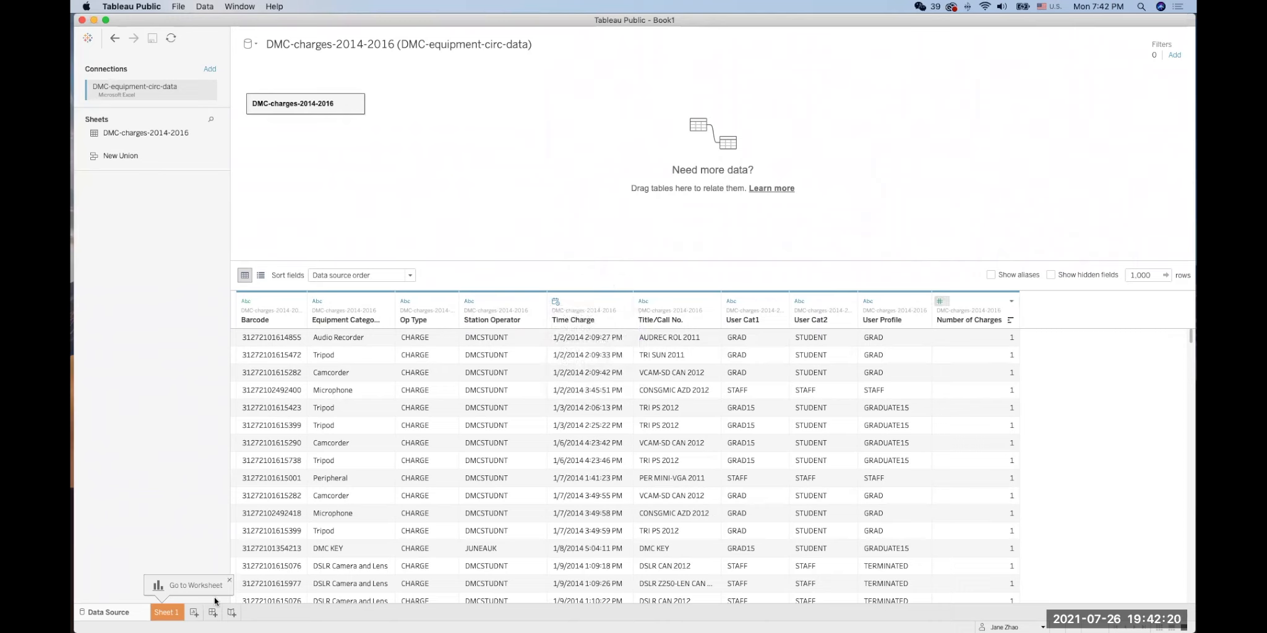
Go to Sheet 1 and add the sum of Number of Charges to the view as text
{"action": "left_click", "coordinate": [166, 612]}
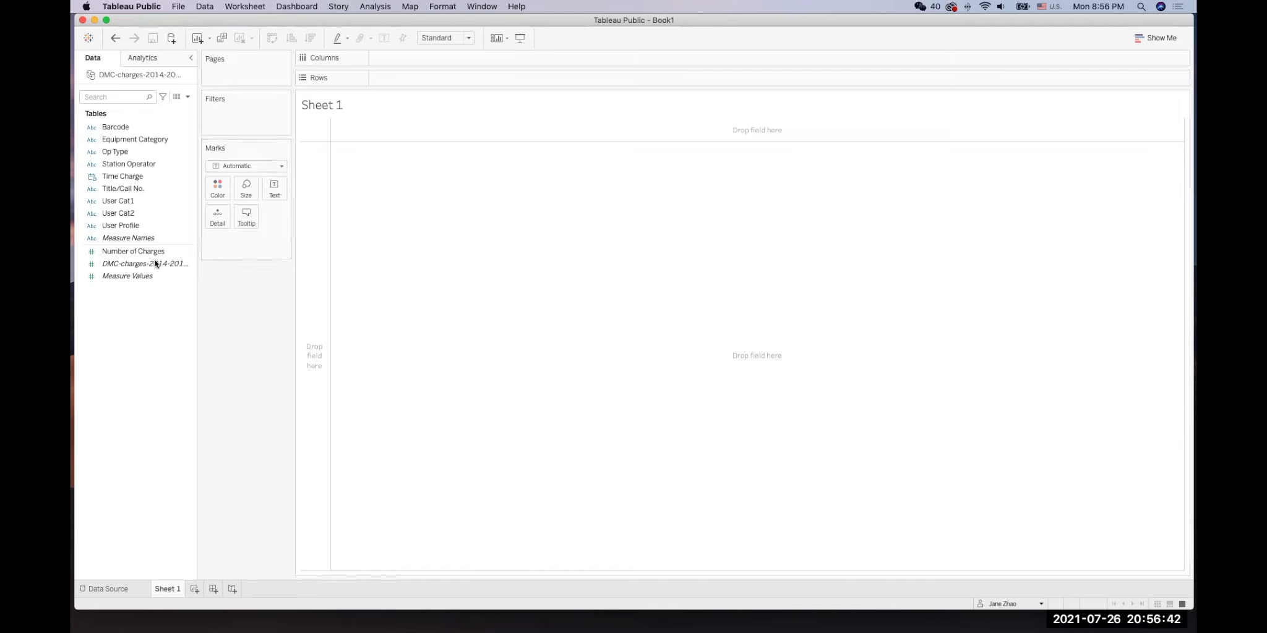
{"action": "left_click", "coordinate": [178, 252]}
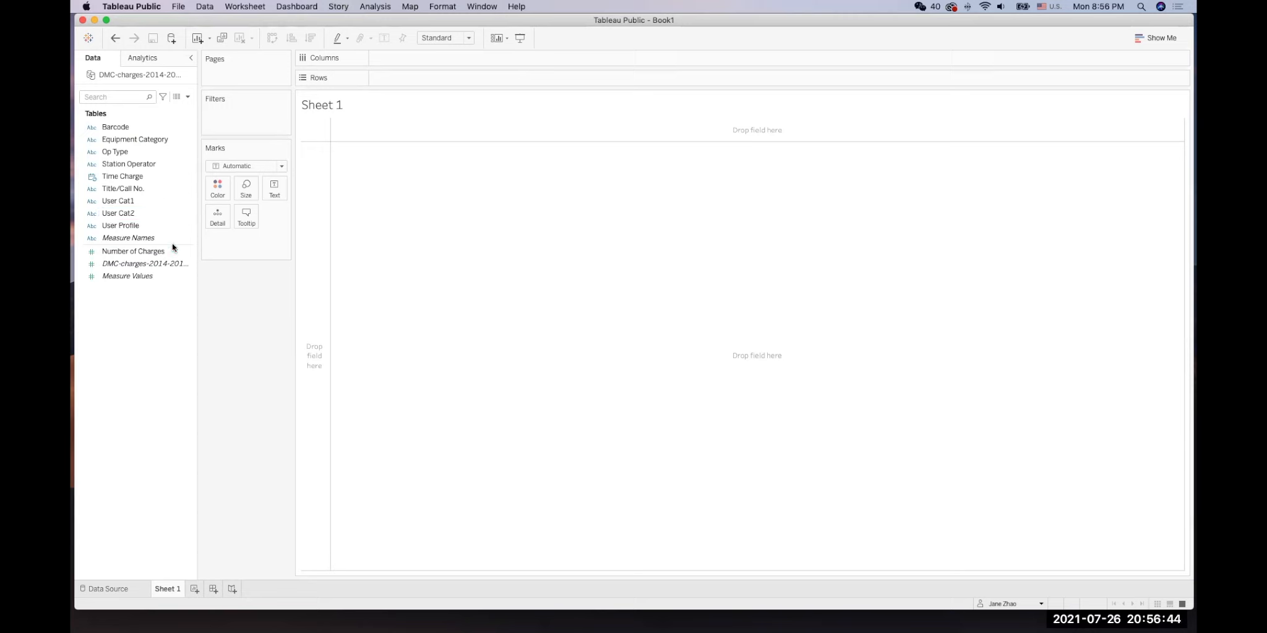
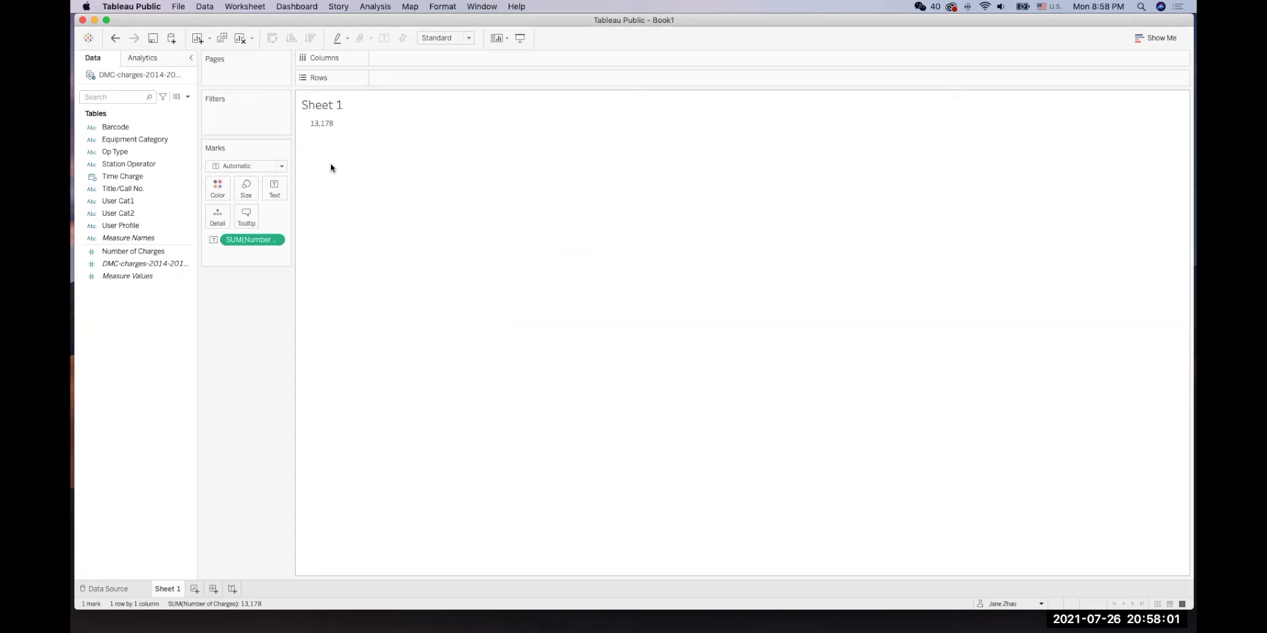
Check the available measure aggregations for Number of Charges and leave it as Sum
{"action": "left_click", "coordinate": [274, 241]}
{"action": "mouse_move", "coordinate": [313, 343]}
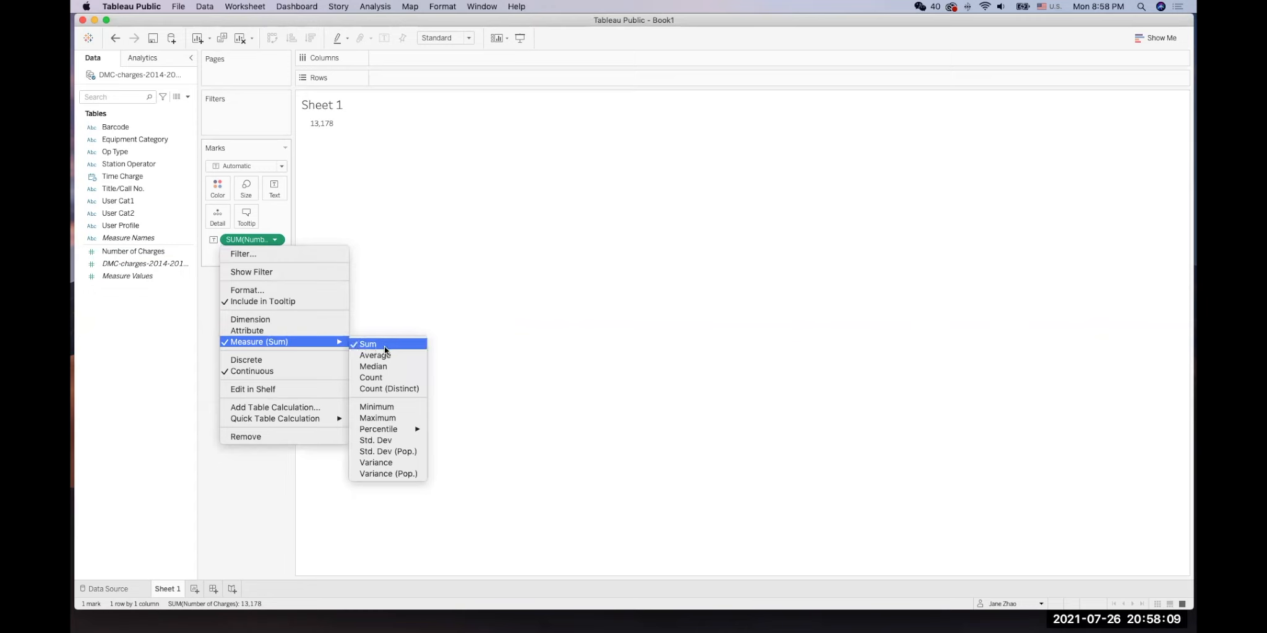
{"action": "left_click", "coordinate": [480, 298]}
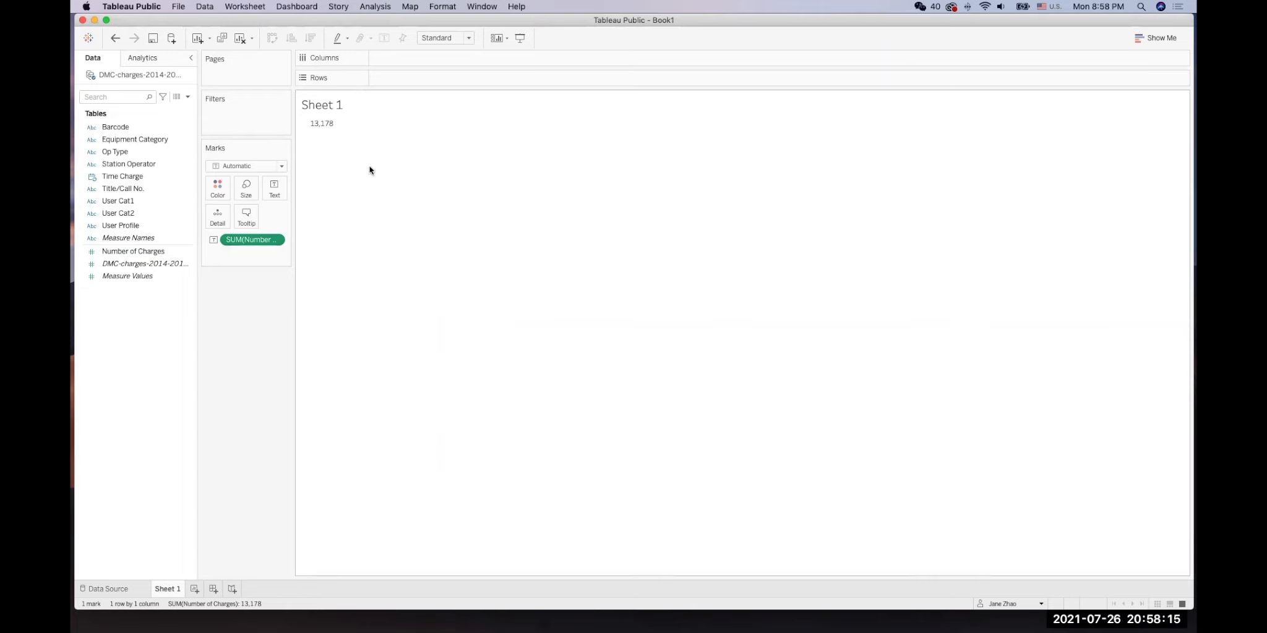
Break down the sum of Number of Charges with the year of Time Charge in Rows and User Profile in Columns
{"action": "left_click", "coordinate": [136, 178]}
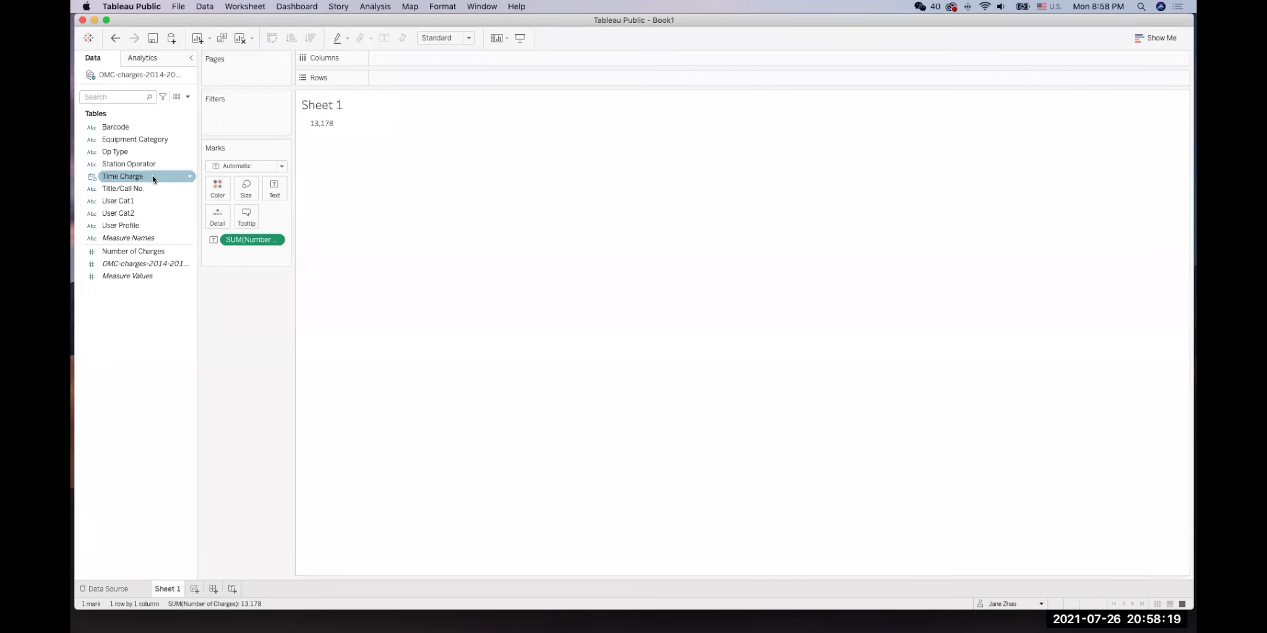
{"action": "left_click_drag", "start_coordinate": [122, 176], "coordinate": [424, 79]}
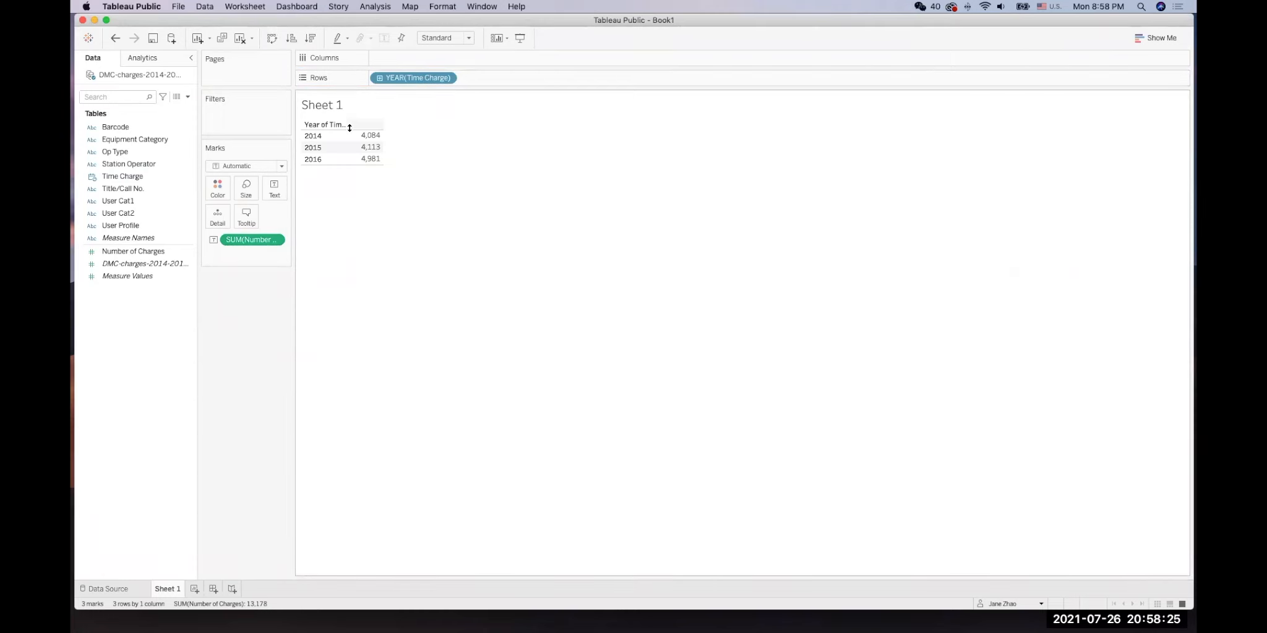
{"action": "mouse_move", "coordinate": [371, 146]}
{"action": "left_click", "coordinate": [144, 226]}
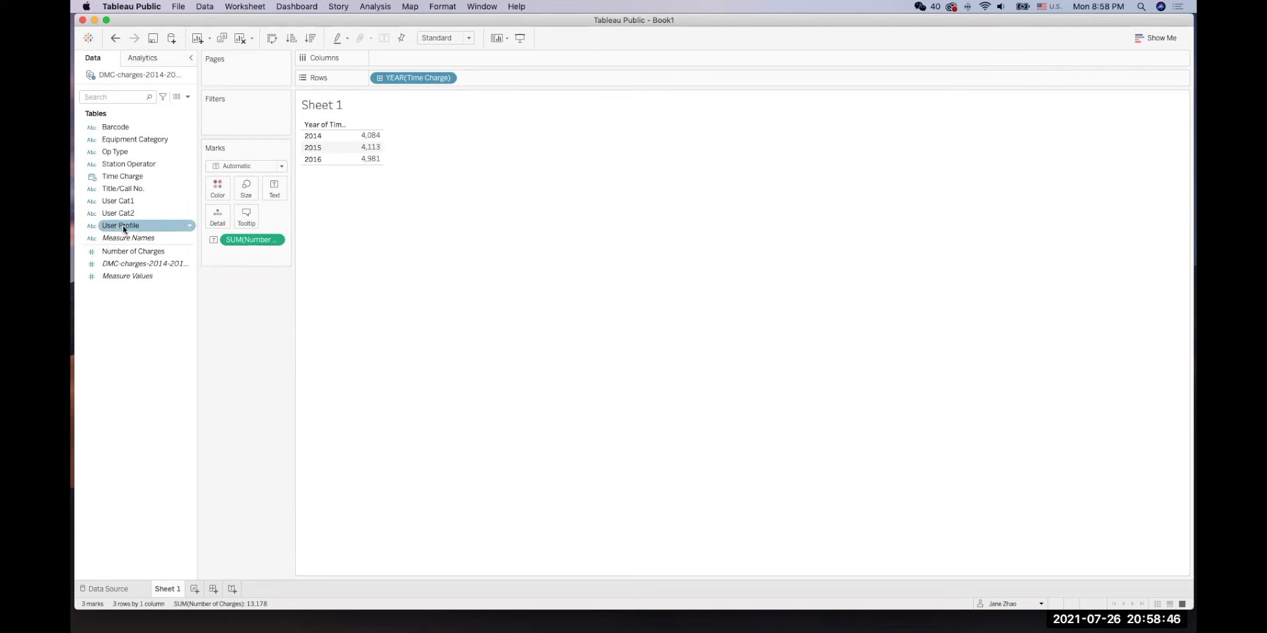
{"action": "left_click_drag", "start_coordinate": [147, 225], "coordinate": [404, 63]}
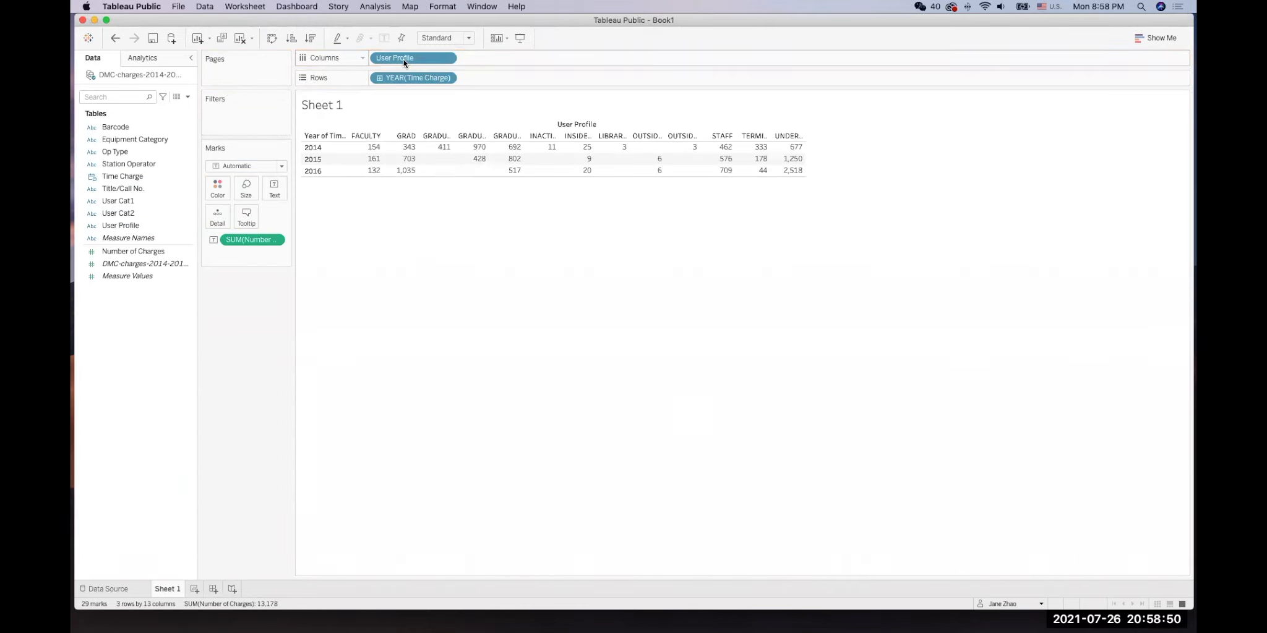
{"action": "mouse_move", "coordinate": [430, 154]}
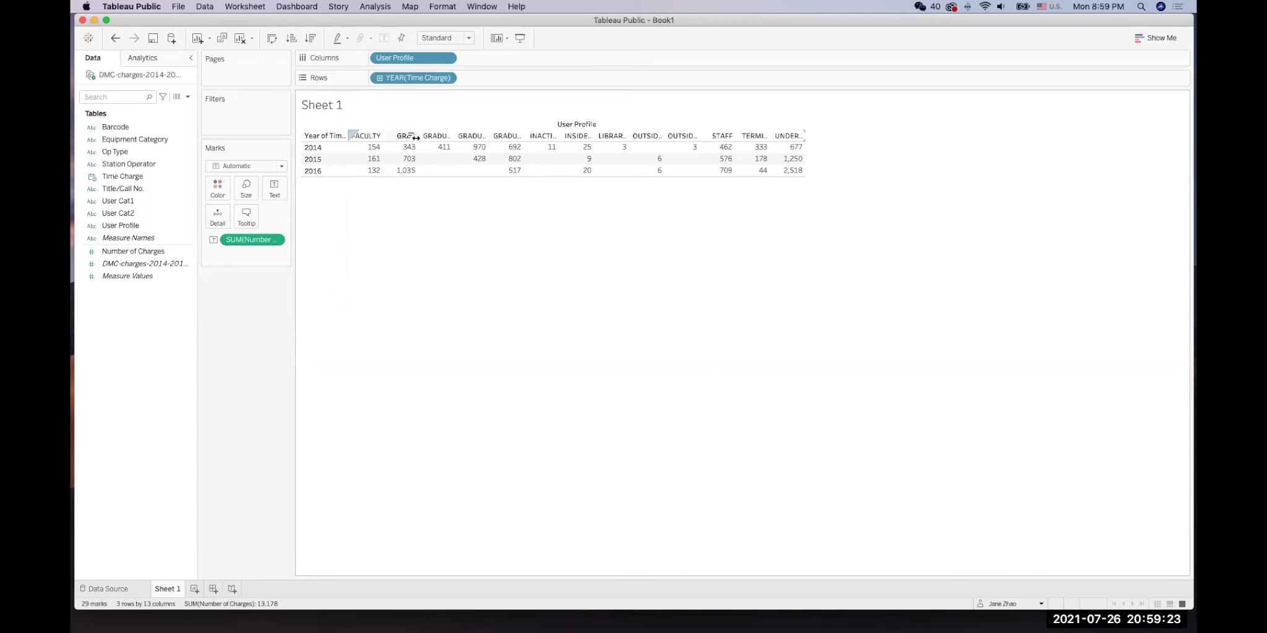
Try showing the charges as discrete lines, horizontal bars, stacked bars and side-by-side bars, and clear the sheet
{"action": "left_click", "coordinate": [151, 177]}
{"action": "left_click", "coordinate": [1137, 38]}
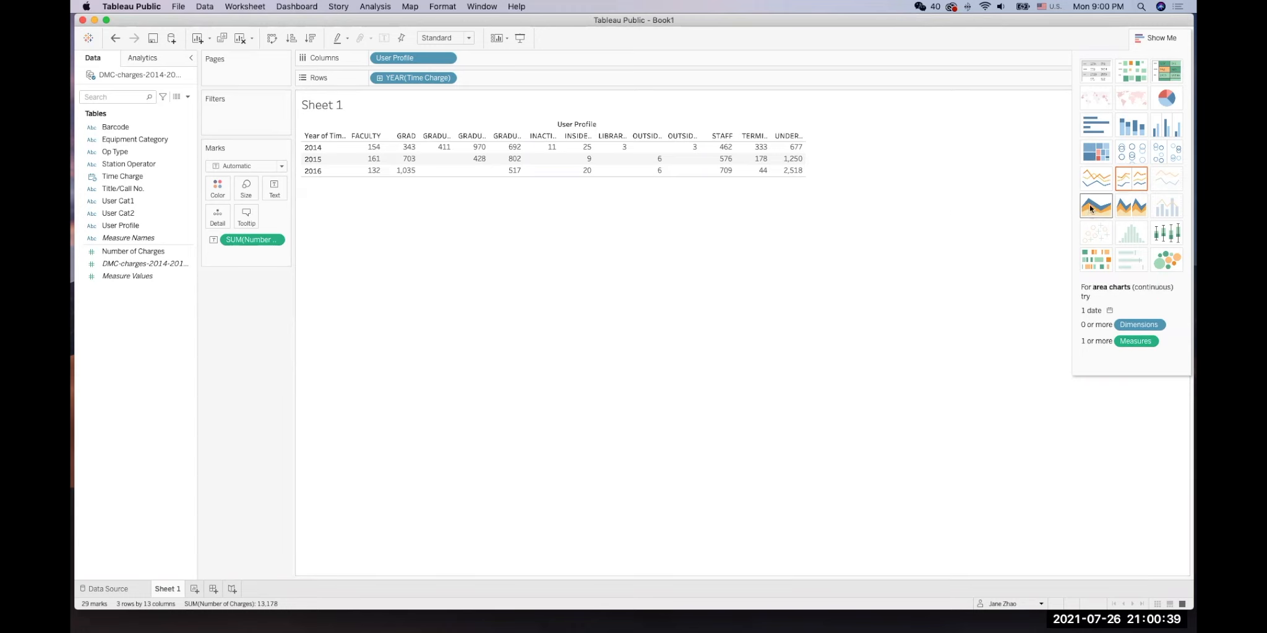
{"action": "left_click", "coordinate": [1131, 184]}
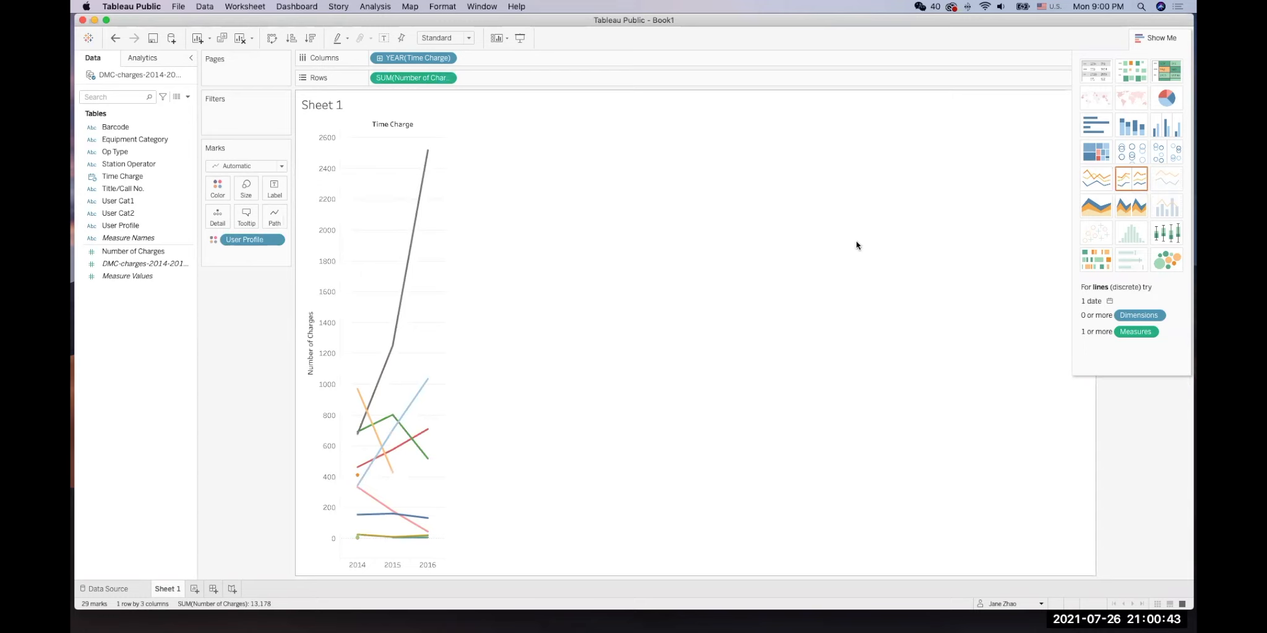
{"action": "left_click", "coordinate": [1093, 130]}
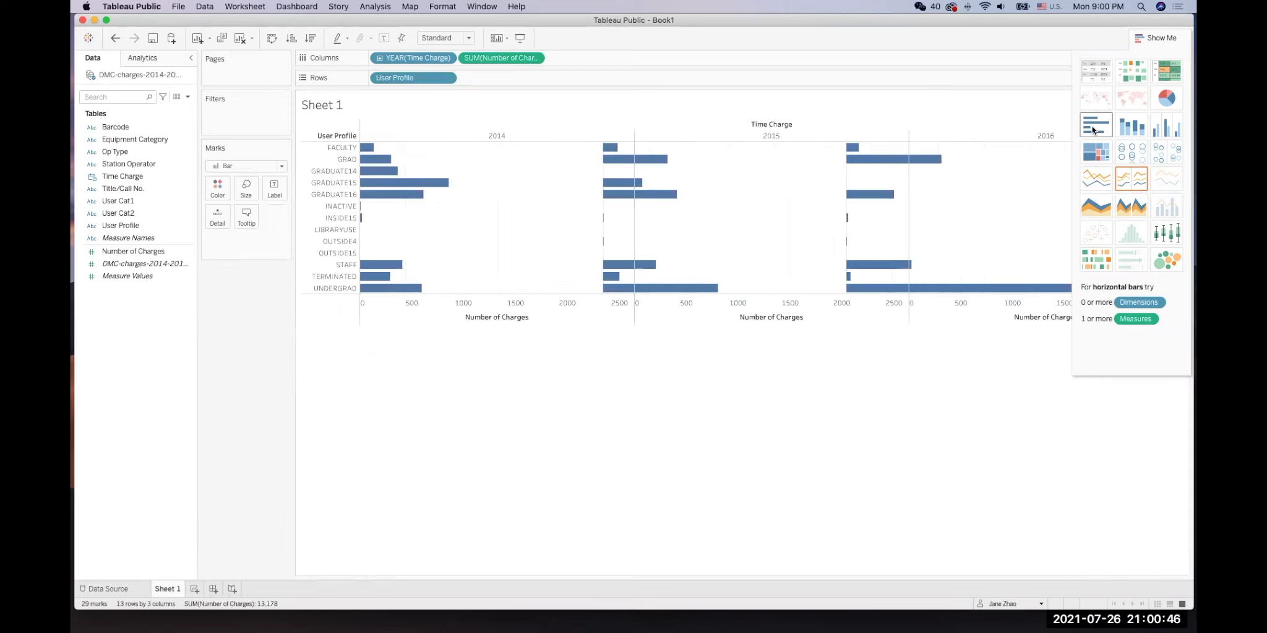
{"action": "left_click", "coordinate": [1133, 130]}
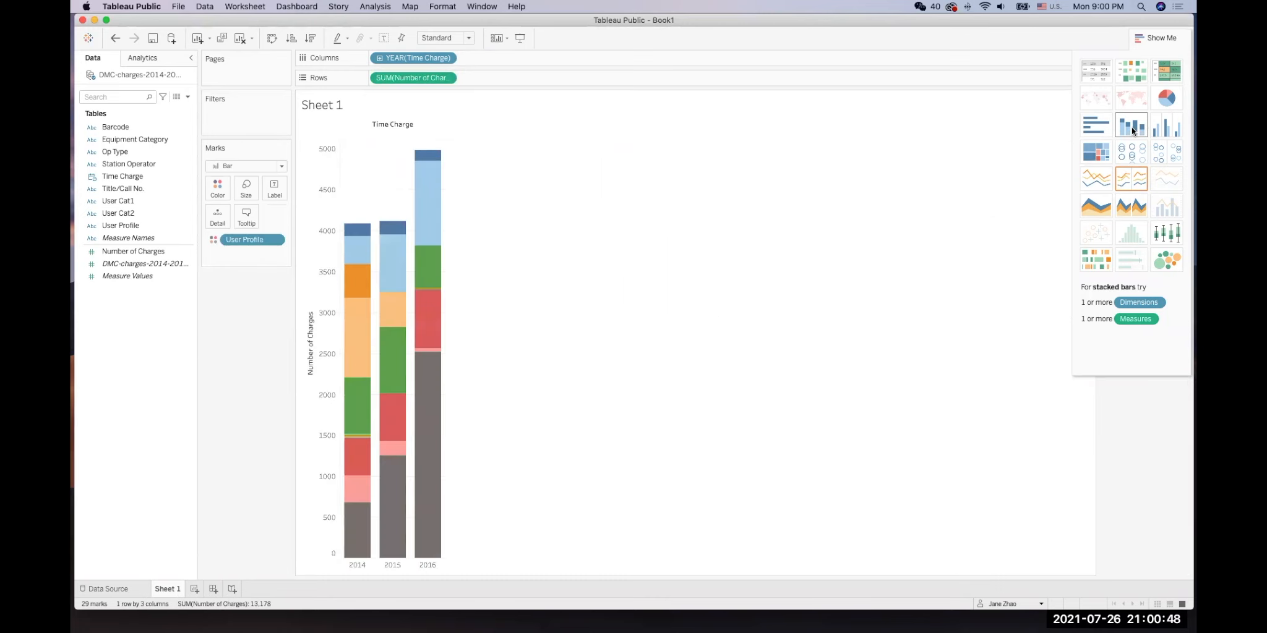
{"action": "left_click", "coordinate": [1172, 133]}
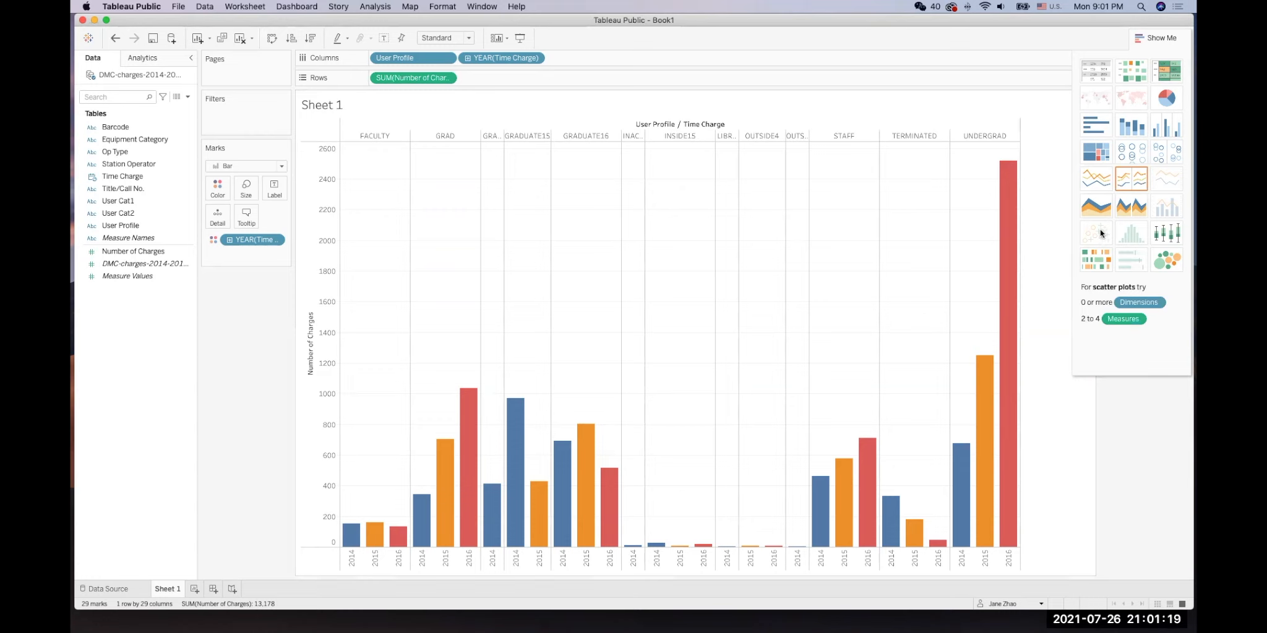
{"action": "left_click", "coordinate": [1155, 38]}
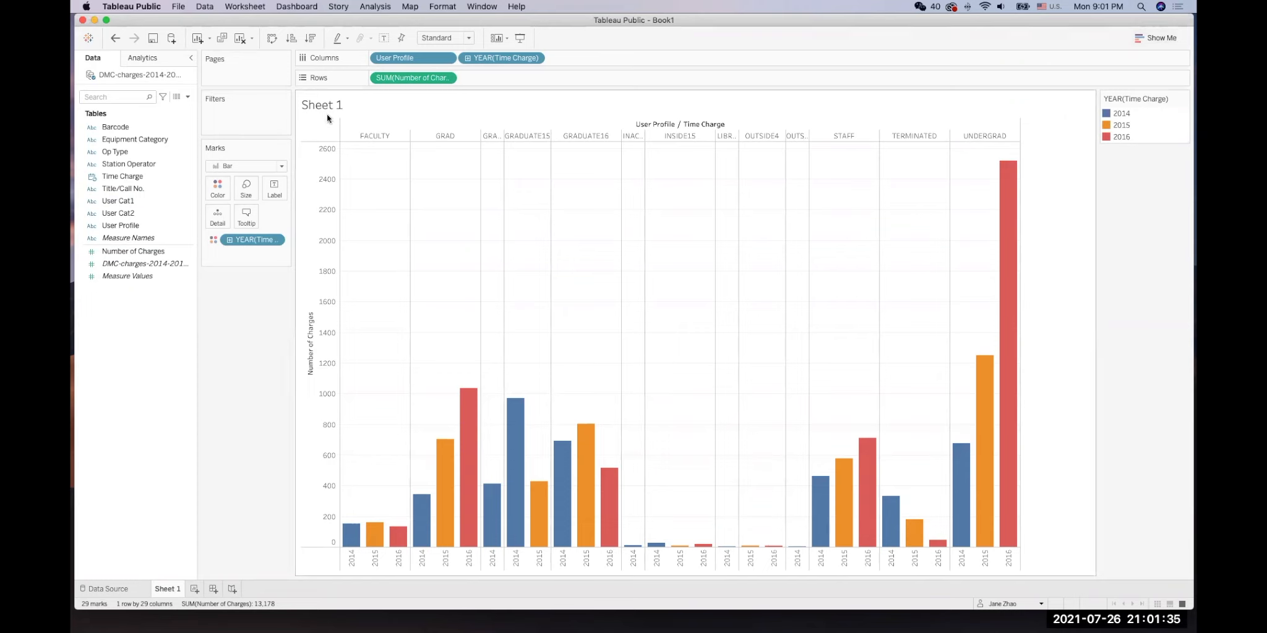
{"action": "left_click", "coordinate": [241, 41]}
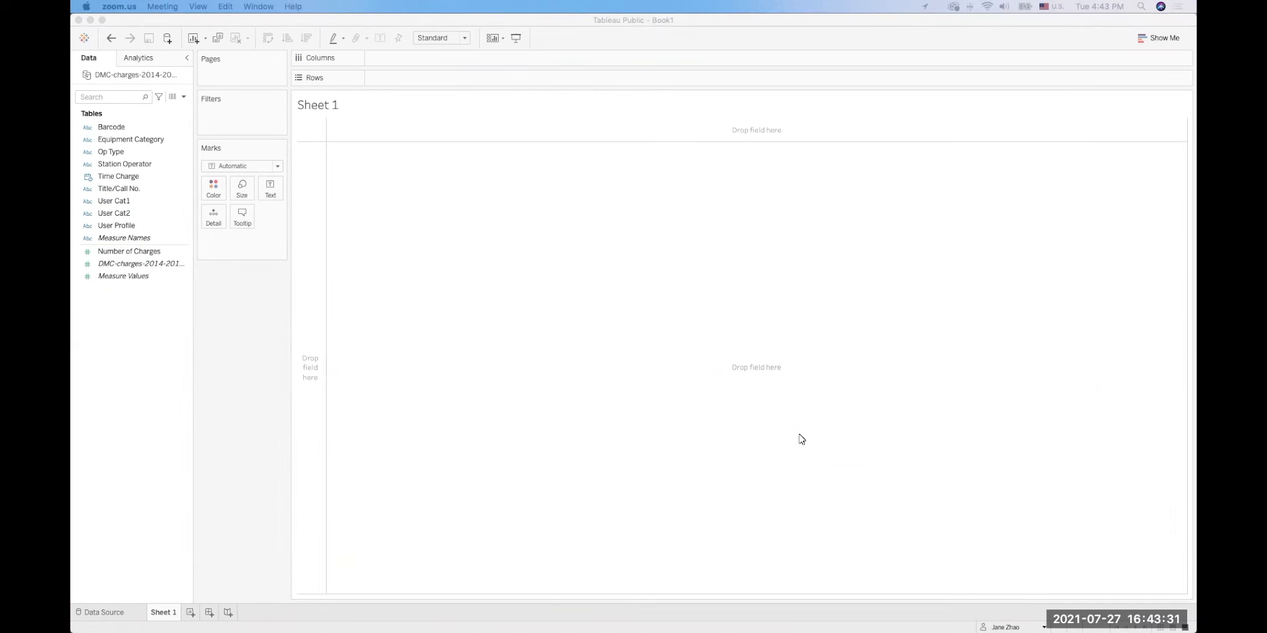
Switch to the Word handout and review Activity 2.2.1 on visualizing total charges by year with a bar chart
{"action": "left_click", "coordinate": [890, 617]}
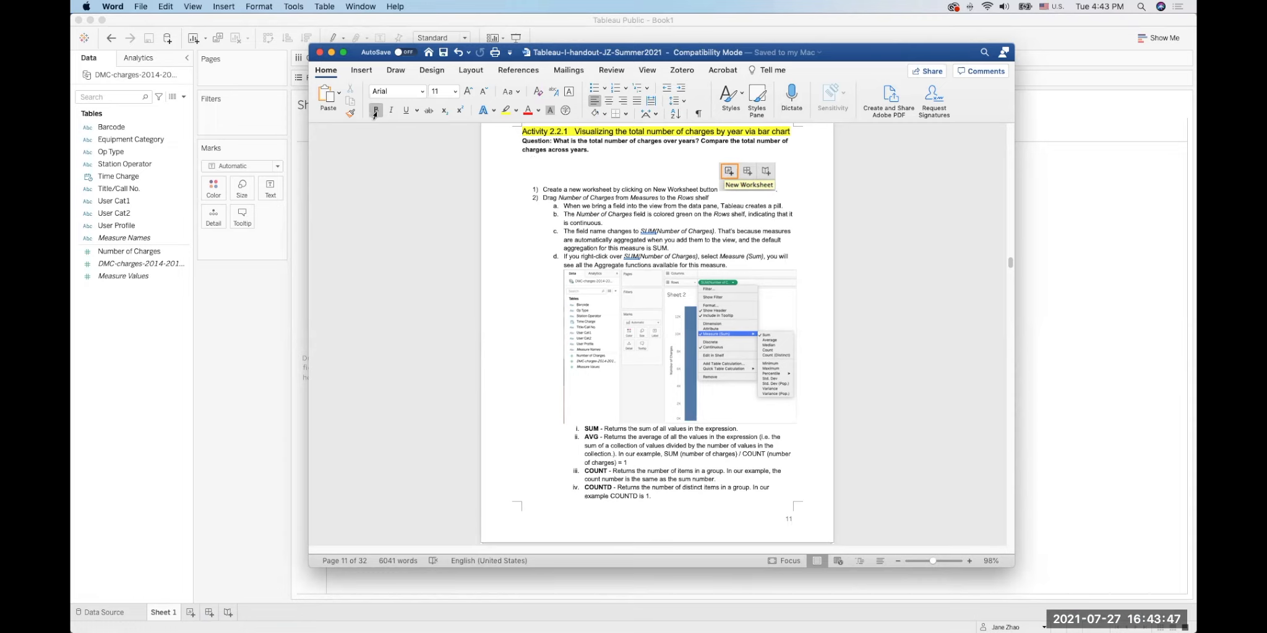
{"action": "left_click", "coordinate": [332, 53]}
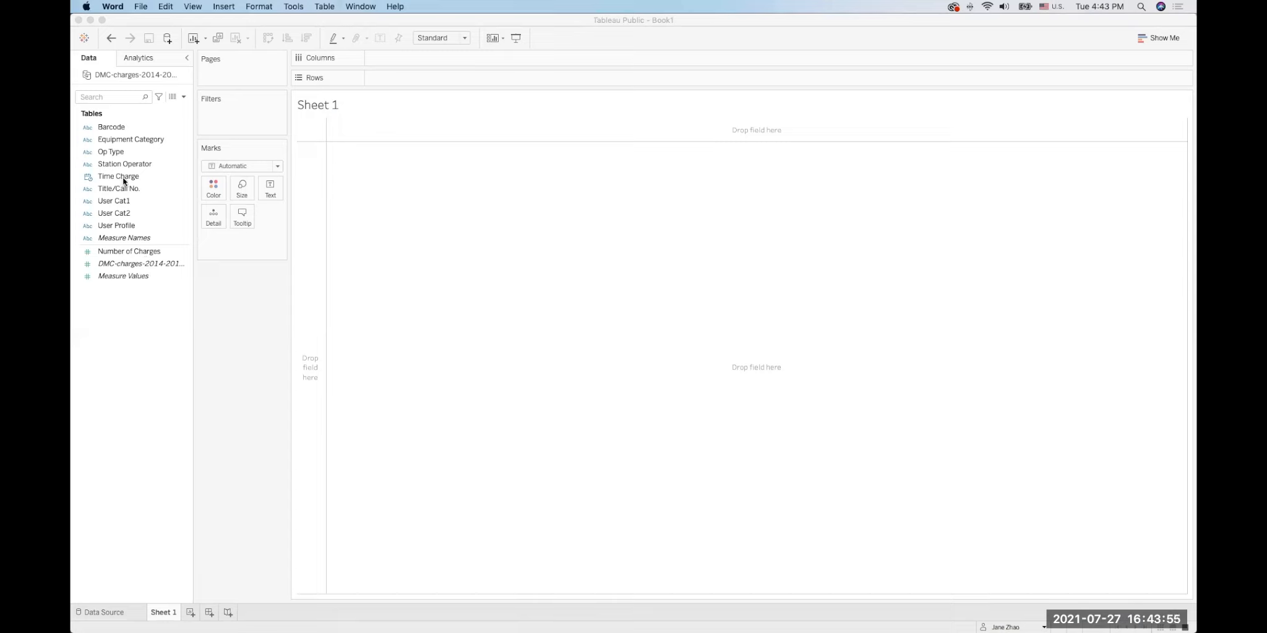
Try adding Number of Charges directly to the view of Sheet 1 as text, and remove it again
{"action": "left_click", "coordinate": [120, 251]}
{"action": "left_click_drag", "start_coordinate": [120, 250], "coordinate": [504, 221]}
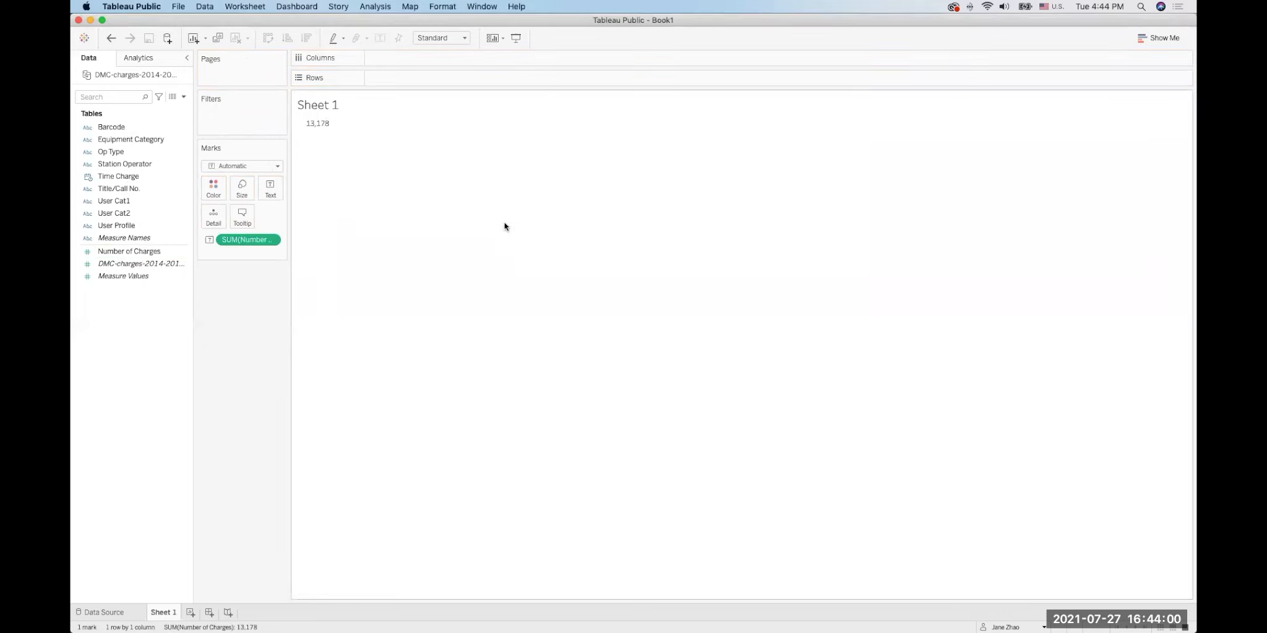
{"action": "left_click", "coordinate": [132, 252]}
{"action": "left_click_drag", "start_coordinate": [250, 240], "coordinate": [252, 316]}
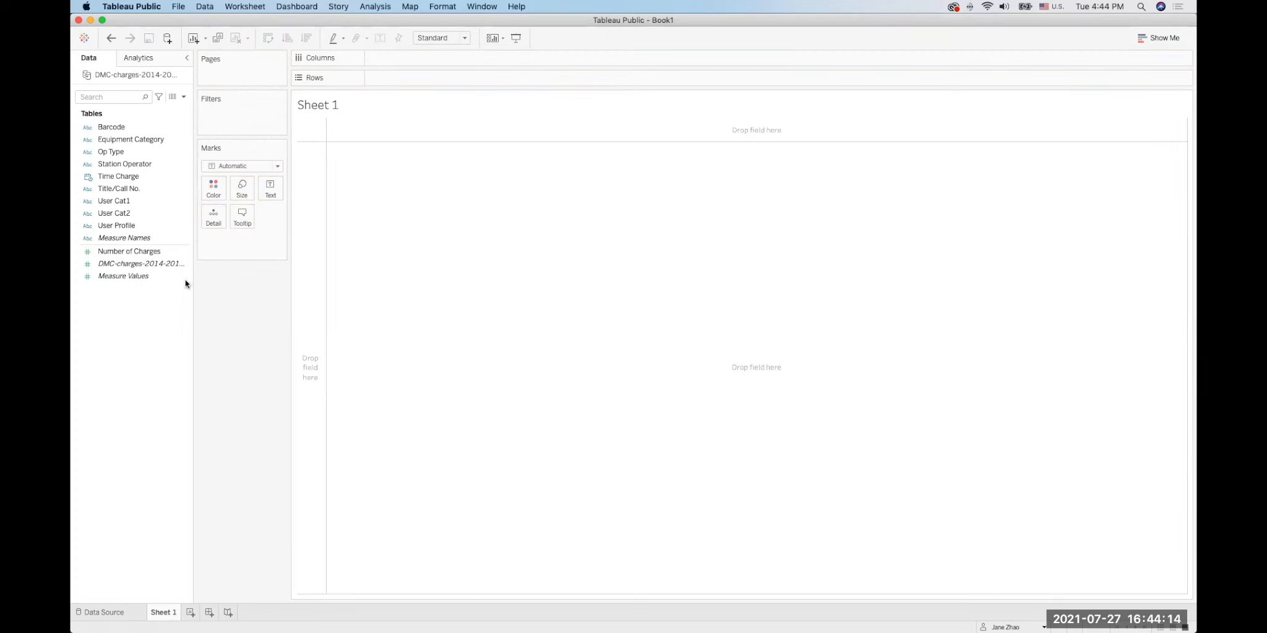
Add Number of Charges to Rows on Sheet 1 to show its sum as a vertical bar
{"action": "left_click", "coordinate": [125, 254]}
{"action": "left_click_drag", "start_coordinate": [120, 252], "coordinate": [394, 82]}
{"action": "left_click", "coordinate": [148, 264]}
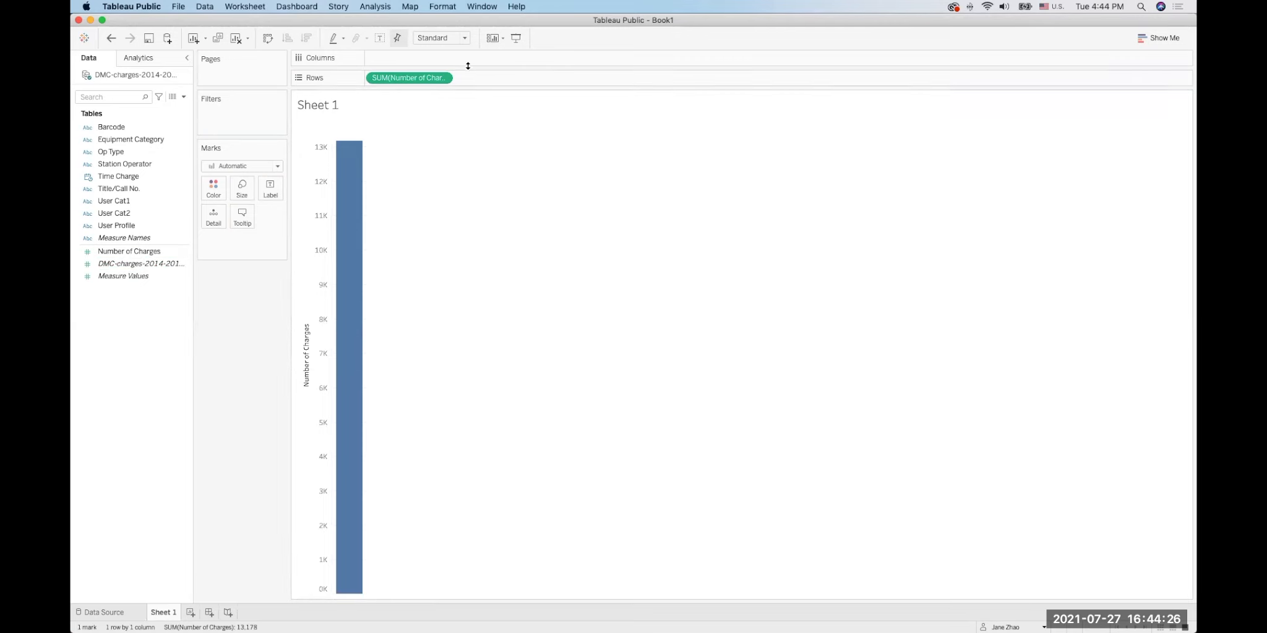
Check the aggregation options available for Number of Charges in Rows and keep Sum
{"action": "left_click", "coordinate": [442, 78]}
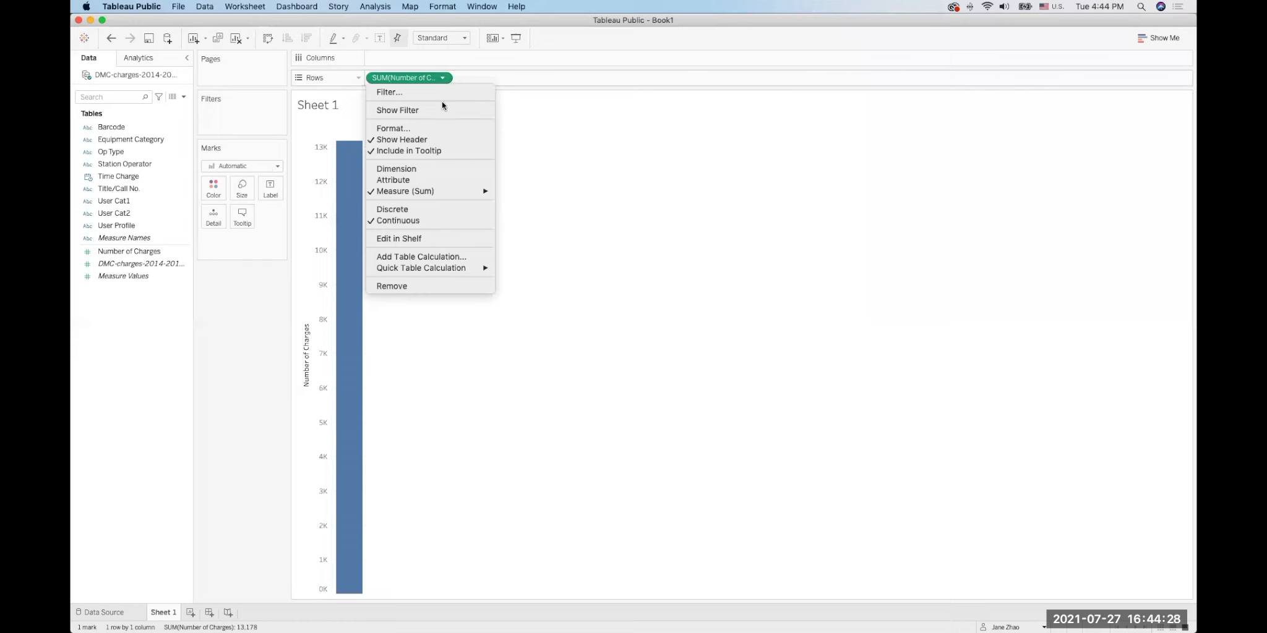
{"action": "mouse_move", "coordinate": [459, 192]}
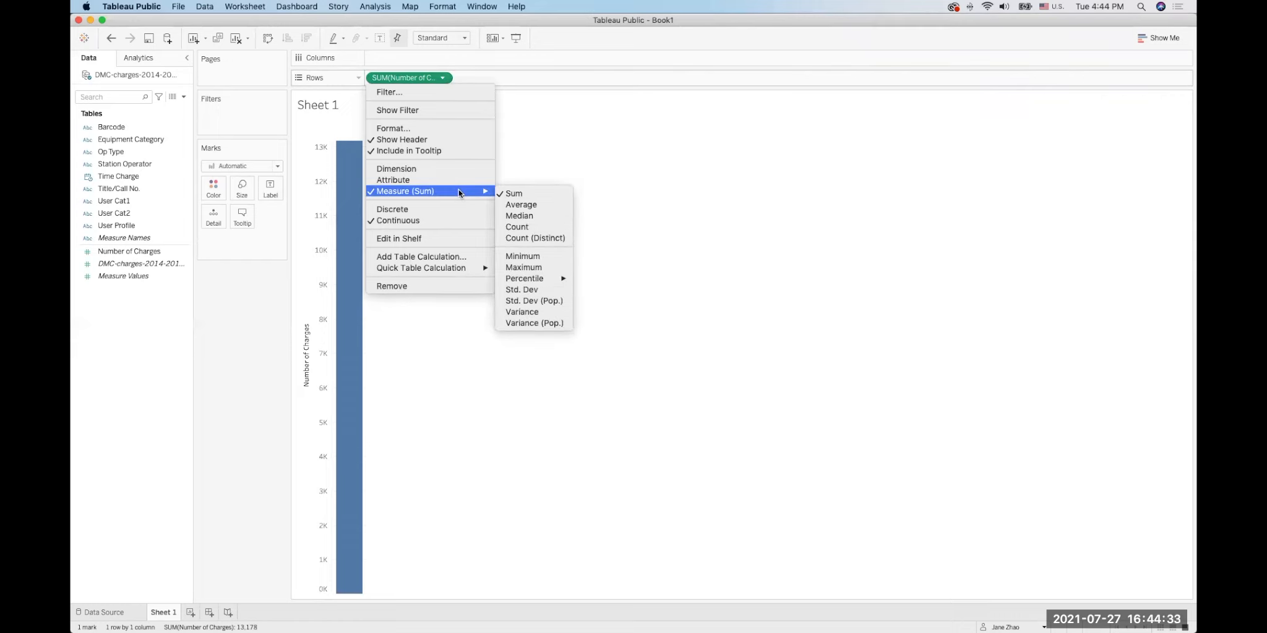
{"action": "left_click", "coordinate": [514, 61]}
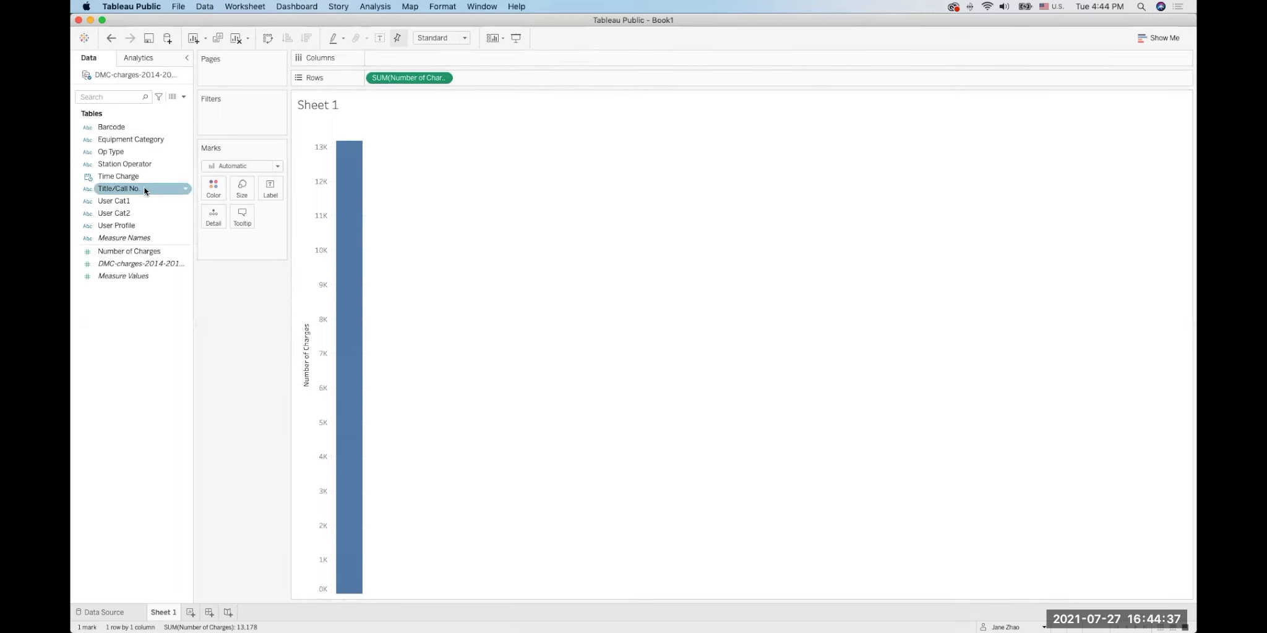
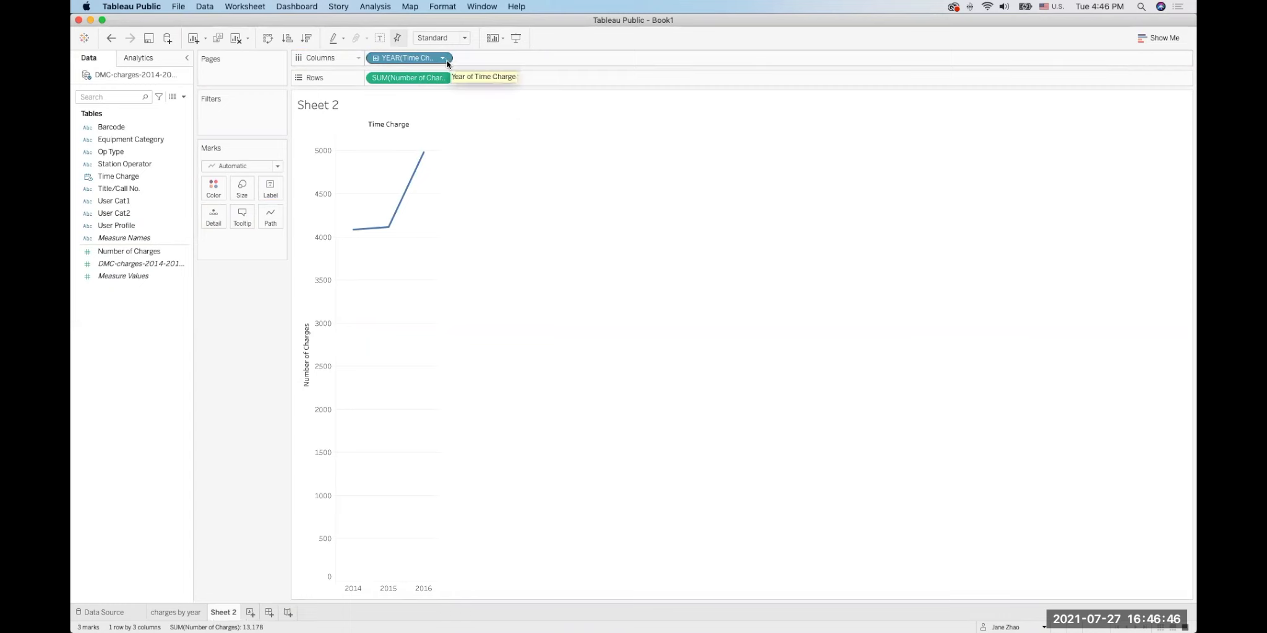
On Sheet 2, group Time Charge by discrete Month instead of Year and set the mark type to Bar
{"action": "left_click", "coordinate": [443, 59]}
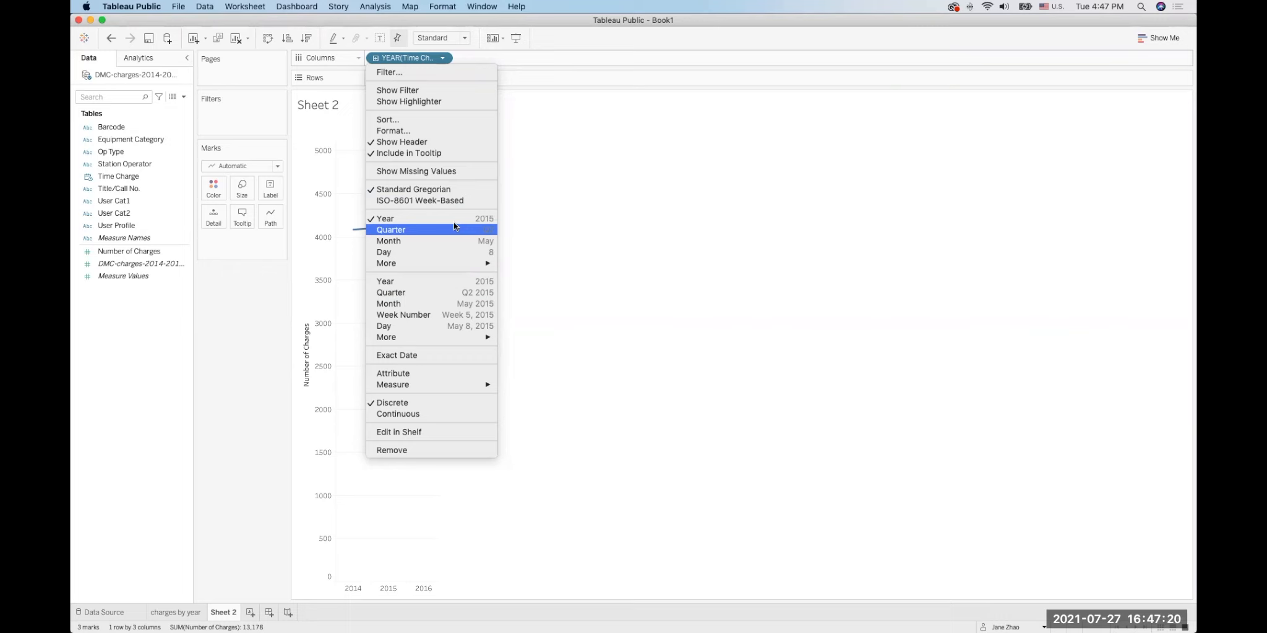
{"action": "mouse_move", "coordinate": [461, 261]}
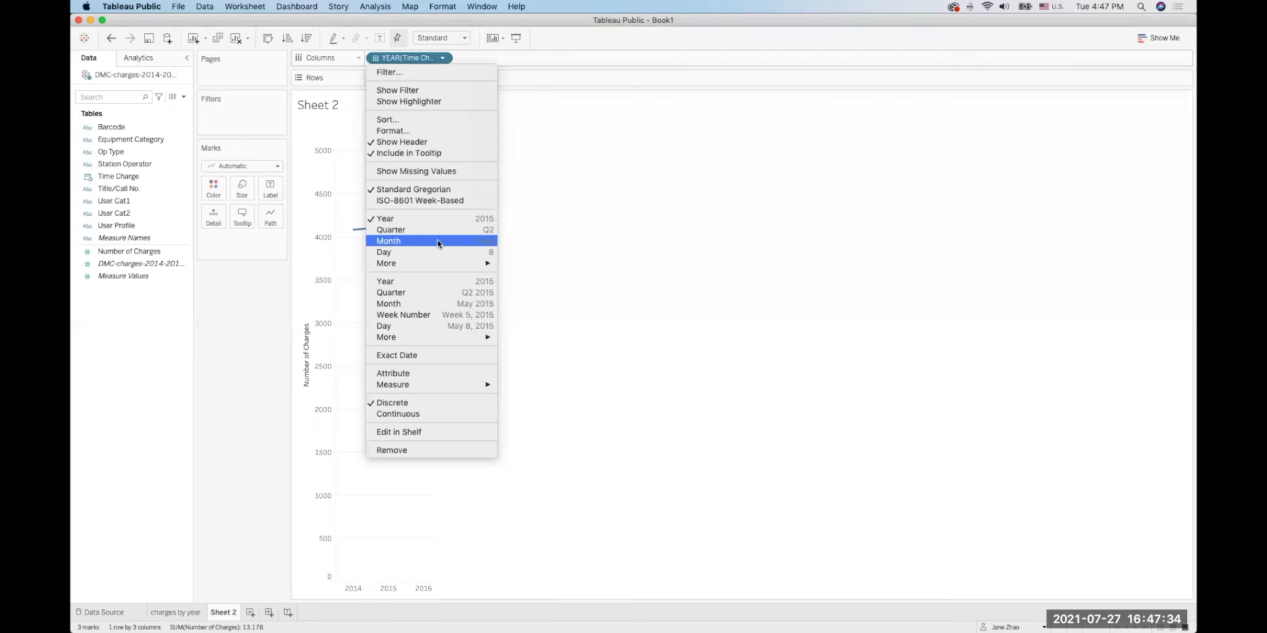
{"action": "left_click", "coordinate": [437, 243]}
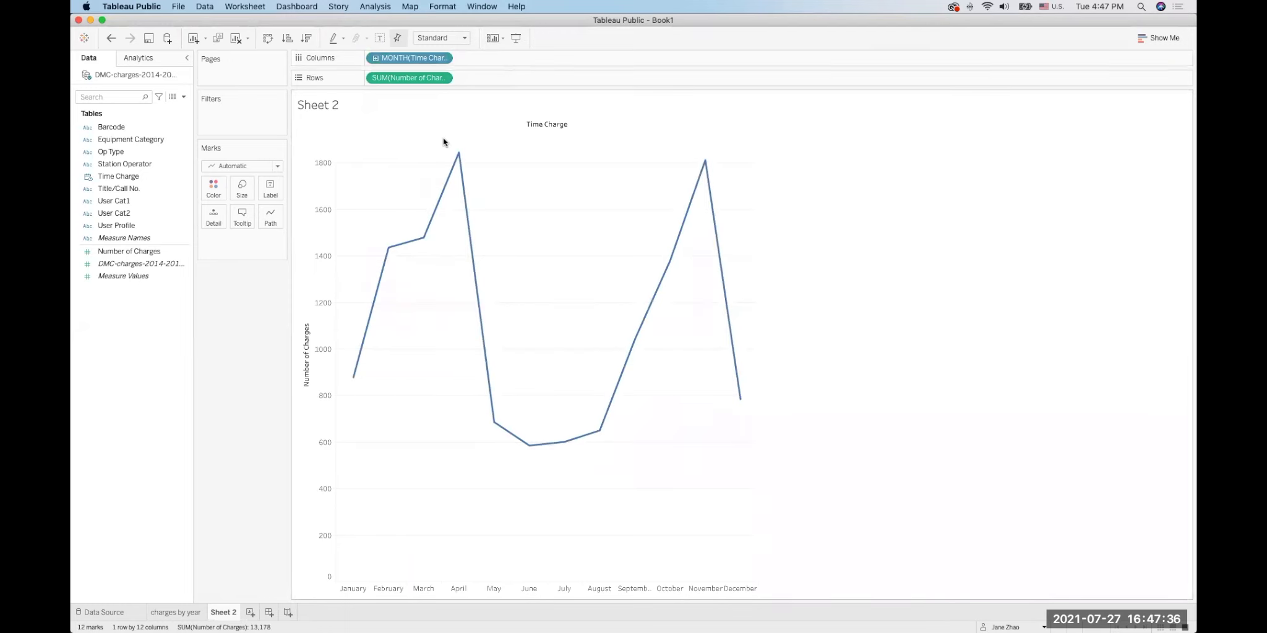
{"action": "left_click", "coordinate": [277, 166]}
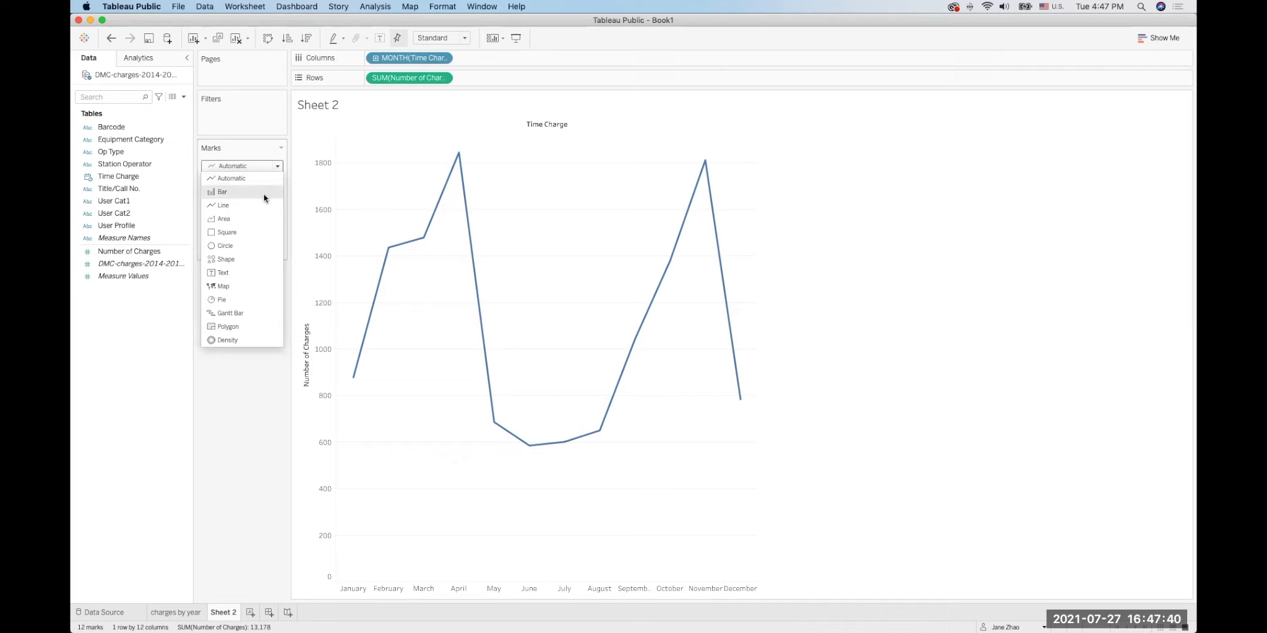
{"action": "left_click", "coordinate": [264, 195]}
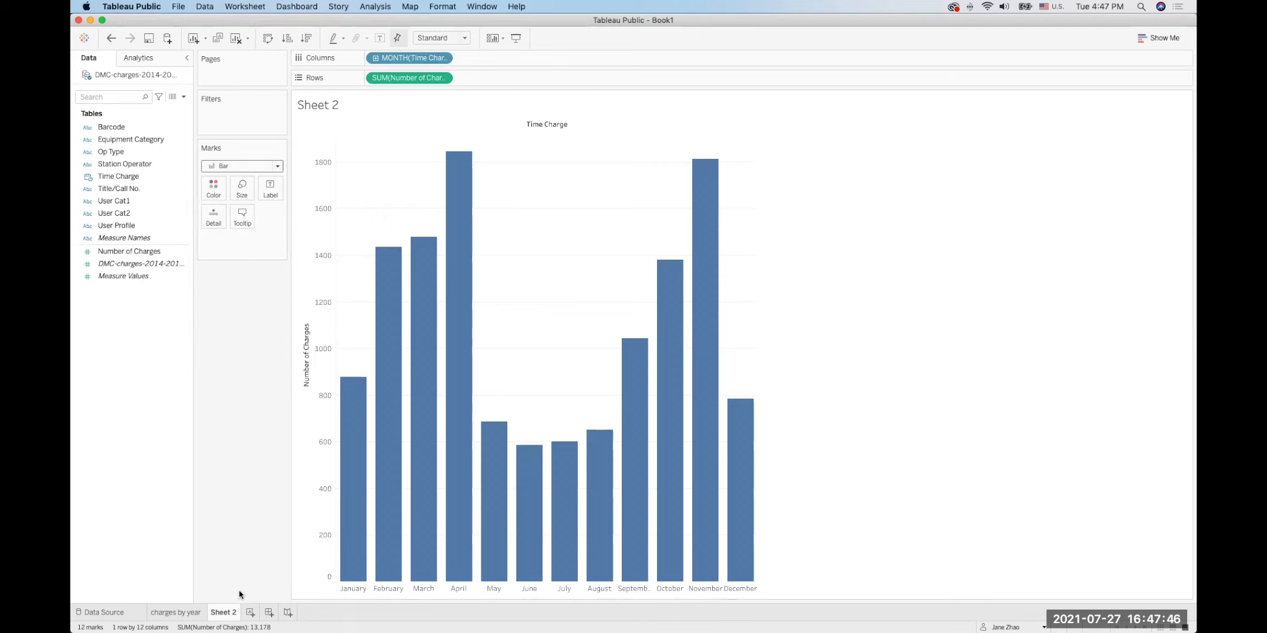
Rename Sheet 2 as "charges by month"
{"action": "double_click", "coordinate": [226, 612]}
{"action": "type", "text": "charges by month"}
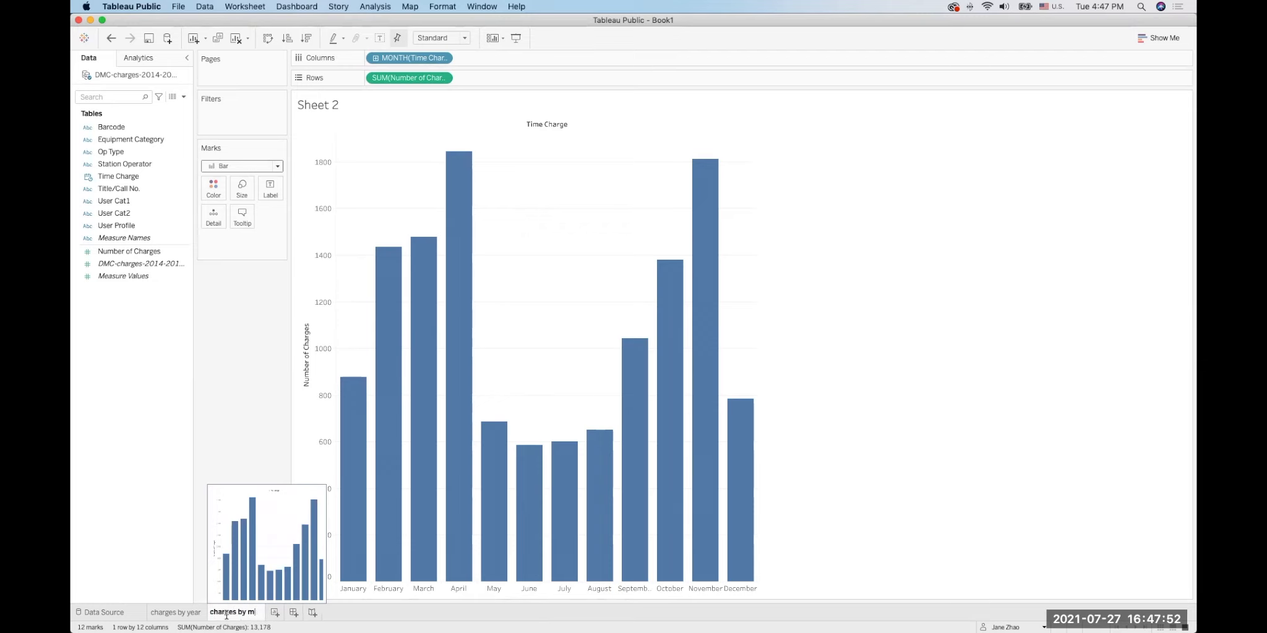
{"action": "key", "text": "Return"}
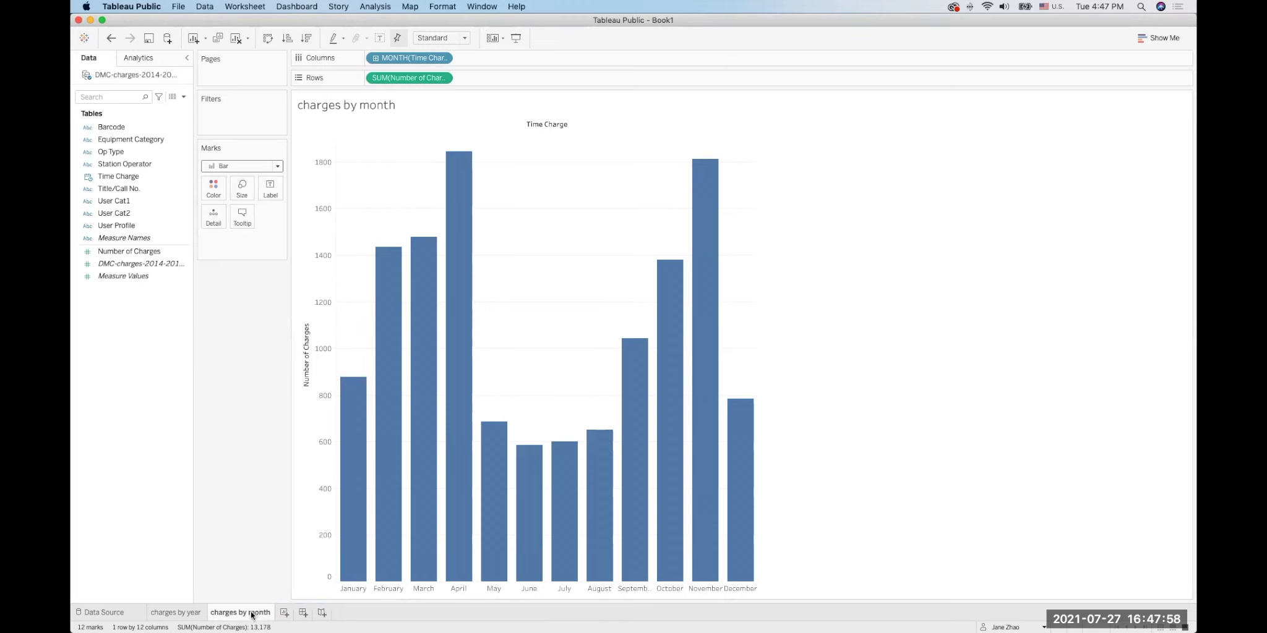
Duplicate the "charges by month" worksheet and group Time Charge by Weekday in the copy
{"action": "mouse_move", "coordinate": [252, 616]}
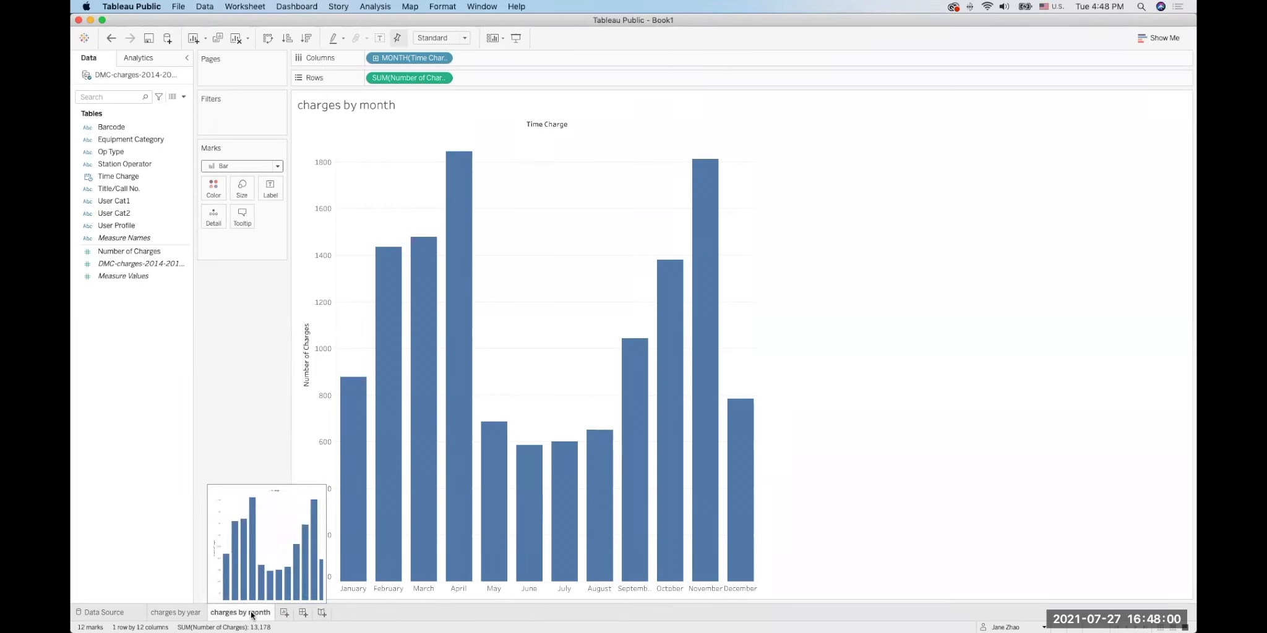
{"action": "right_click", "coordinate": [252, 615]}
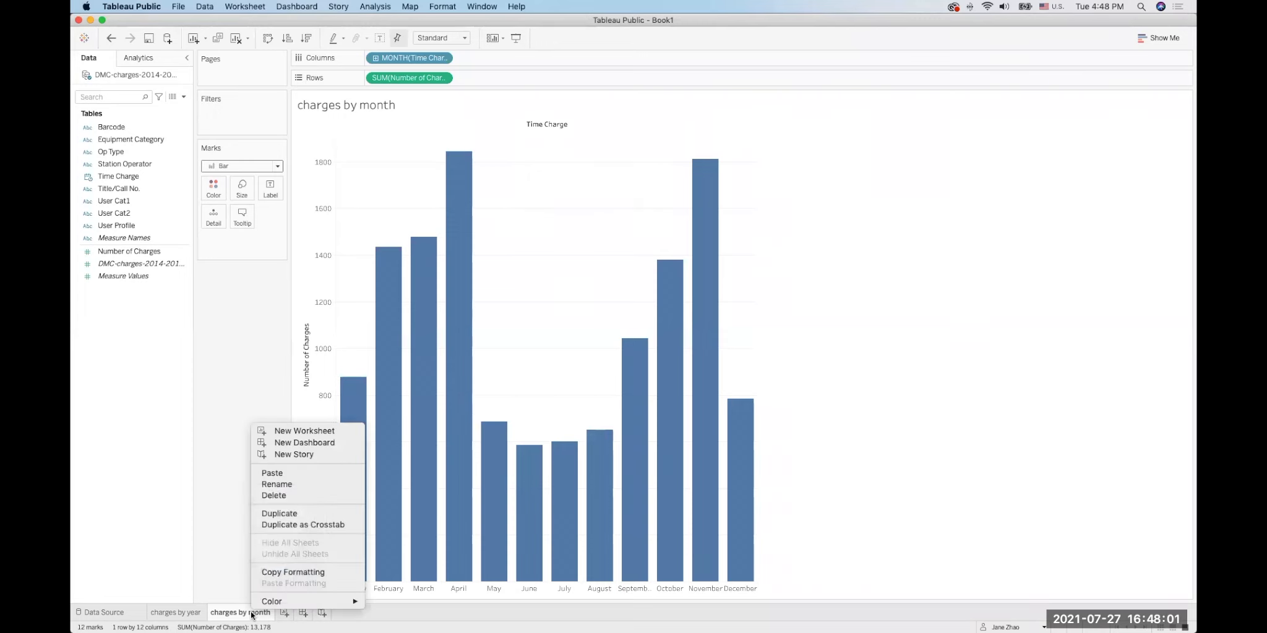
{"action": "left_click", "coordinate": [292, 514]}
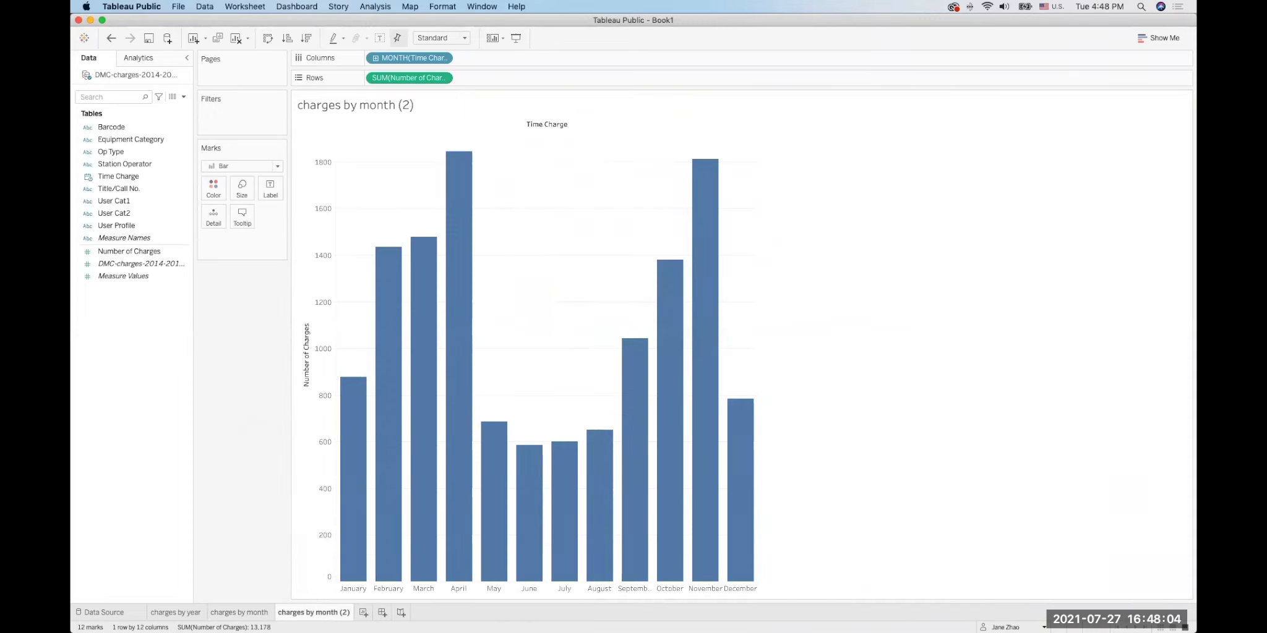
{"action": "left_click", "coordinate": [443, 58]}
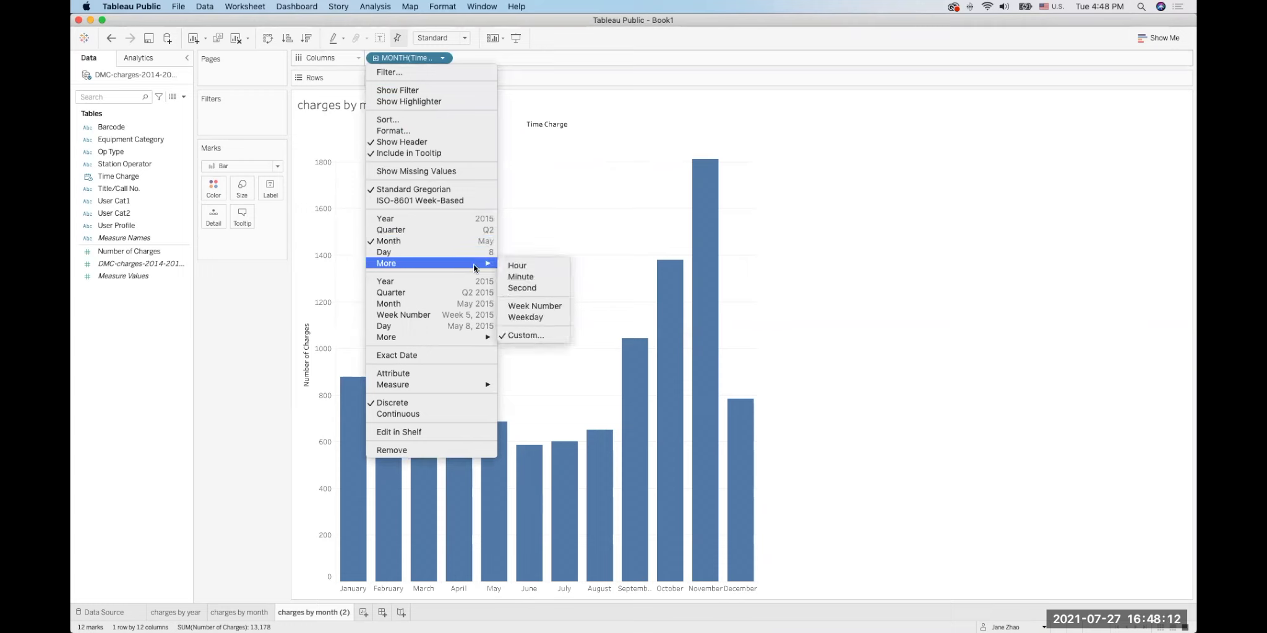
{"action": "left_click", "coordinate": [535, 316]}
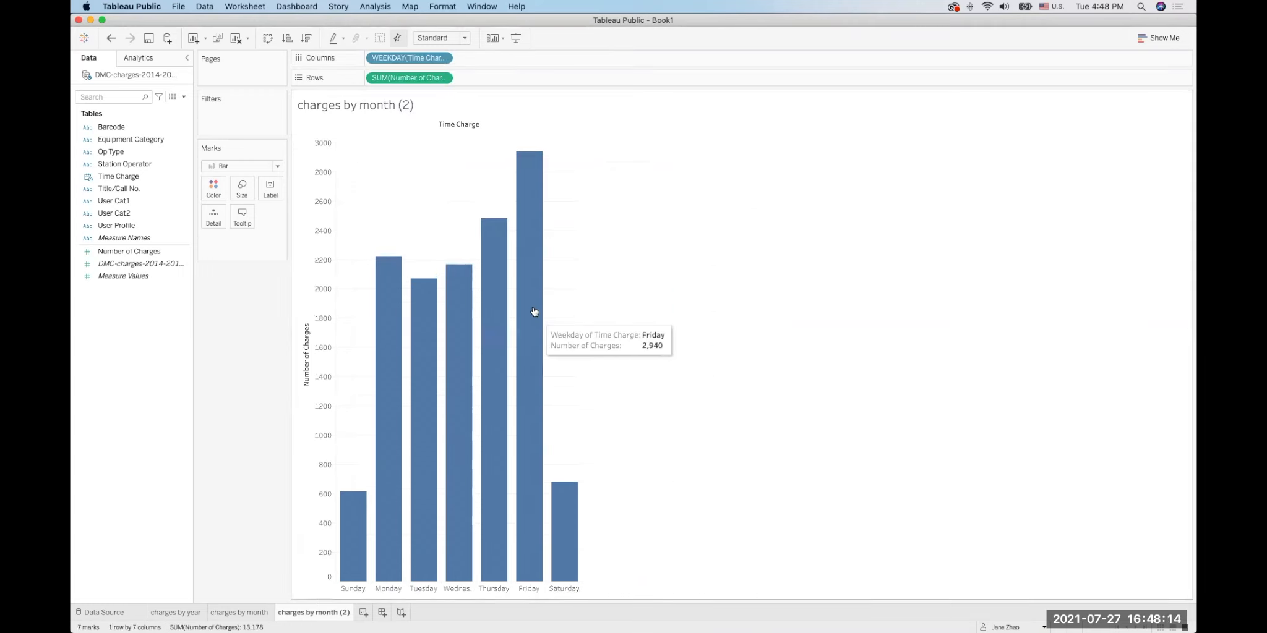
Rename the duplicated worksheet as "charges by weekday"
{"action": "double_click", "coordinate": [339, 612]}
{"action": "left_click", "coordinate": [349, 613]}
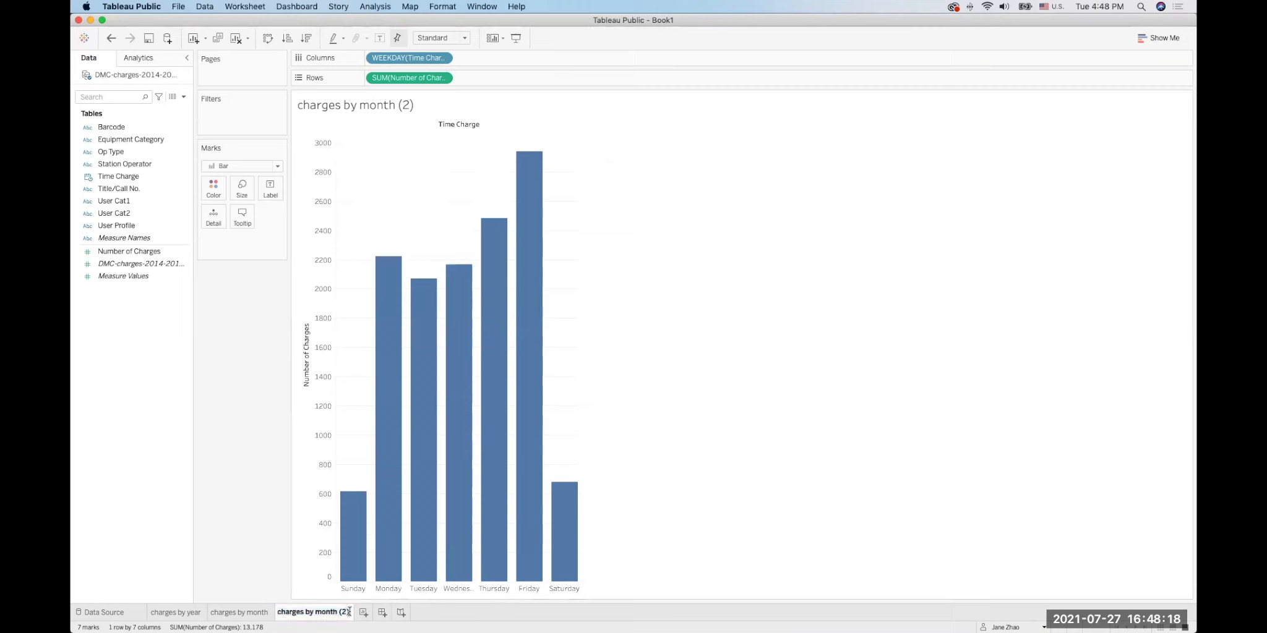
{"action": "key", "text": "BackSpace"}
{"action": "key", "text": "BackSpace"}
{"action": "key", "text": "BackSpace"}
{"action": "key", "text": "BackSpace"}
{"action": "key", "text": "BackSpace"}
{"action": "key", "text": "BackSpace"}
{"action": "key", "text": "BackSpace"}
{"action": "key", "text": "BackSpace"}
{"action": "key", "text": "BackSpace"}
{"action": "type", "text": "weekday"}
{"action": "key", "text": "Return"}
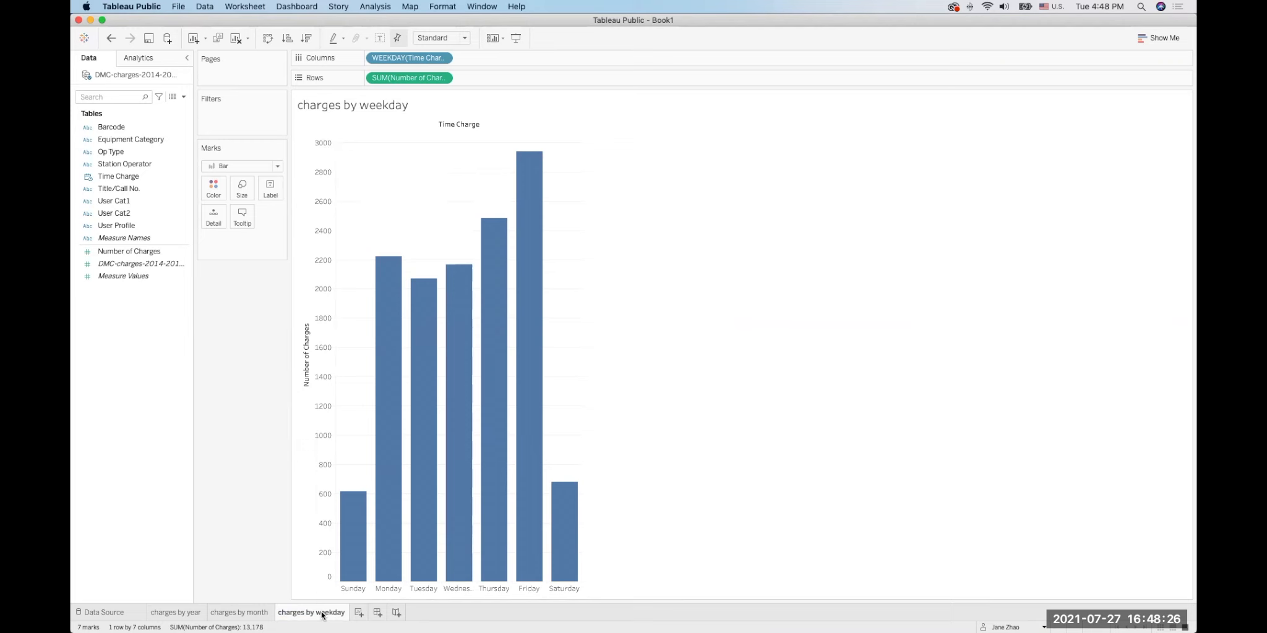
Duplicate the "charges by weekday" worksheet and group Time Charge by Hour in the copy
{"action": "right_click", "coordinate": [322, 615]}
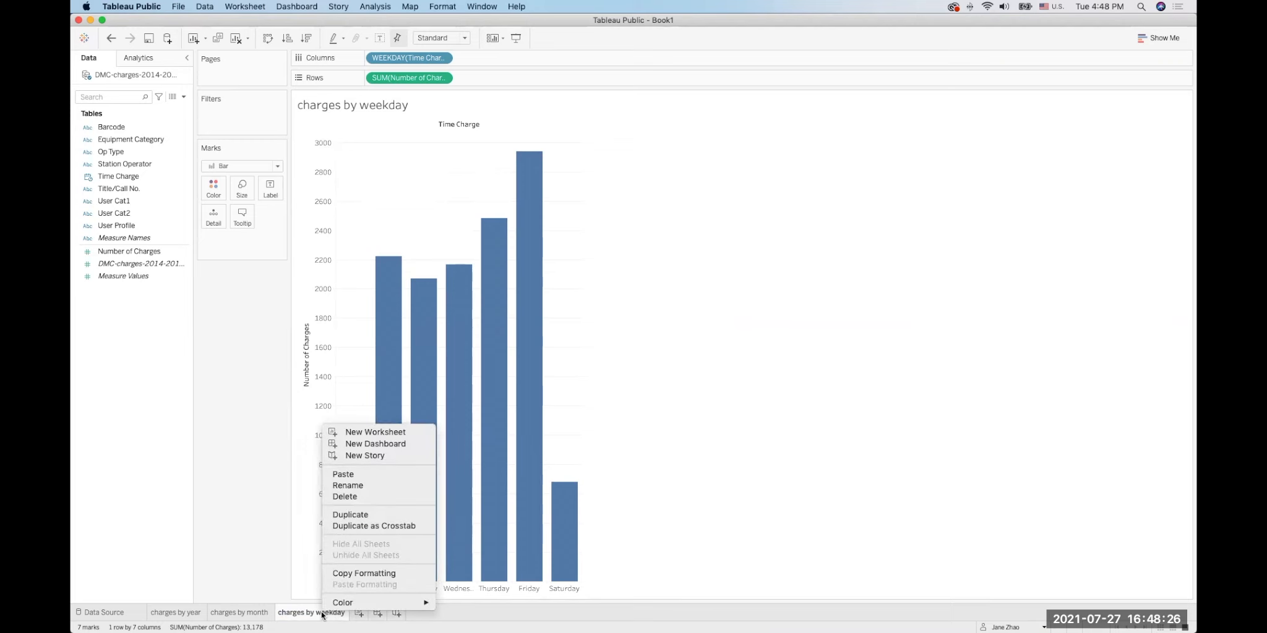
{"action": "left_click", "coordinate": [371, 515]}
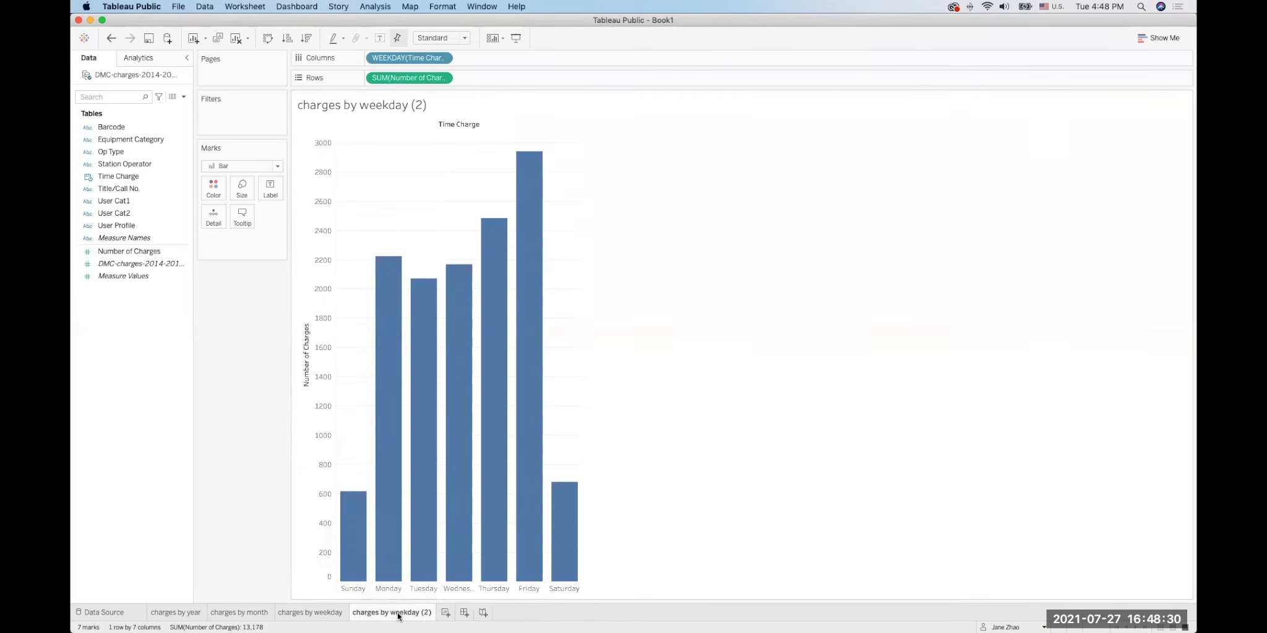
{"action": "left_click", "coordinate": [442, 59]}
{"action": "mouse_move", "coordinate": [449, 263]}
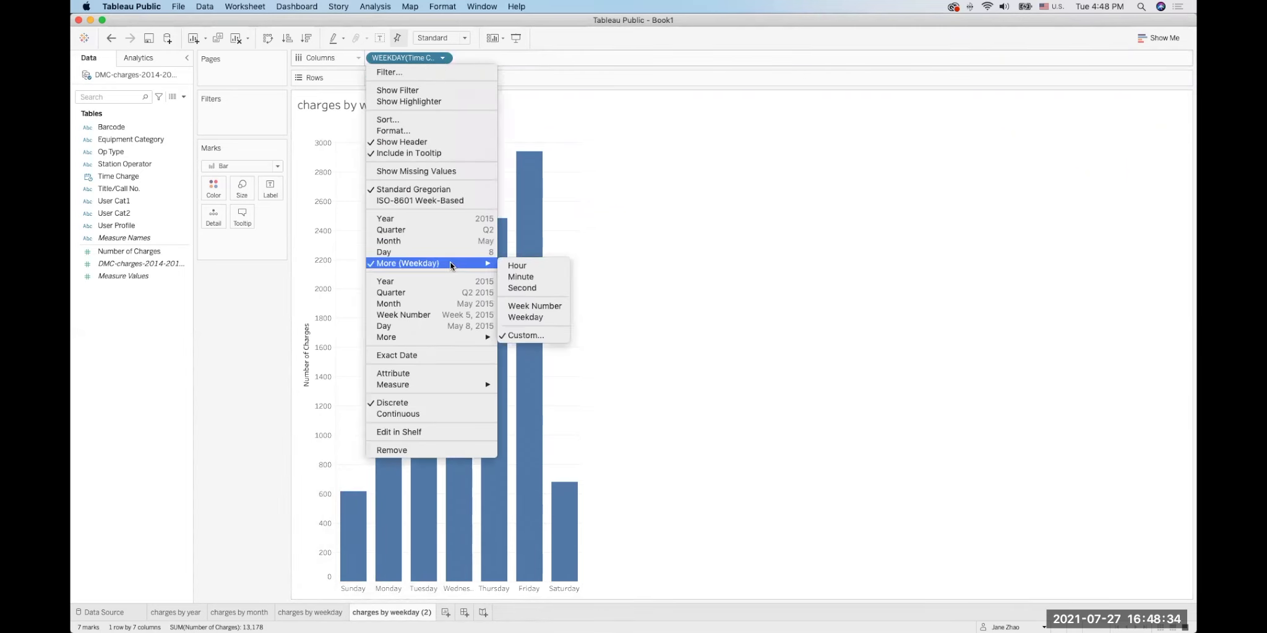
{"action": "left_click", "coordinate": [532, 267]}
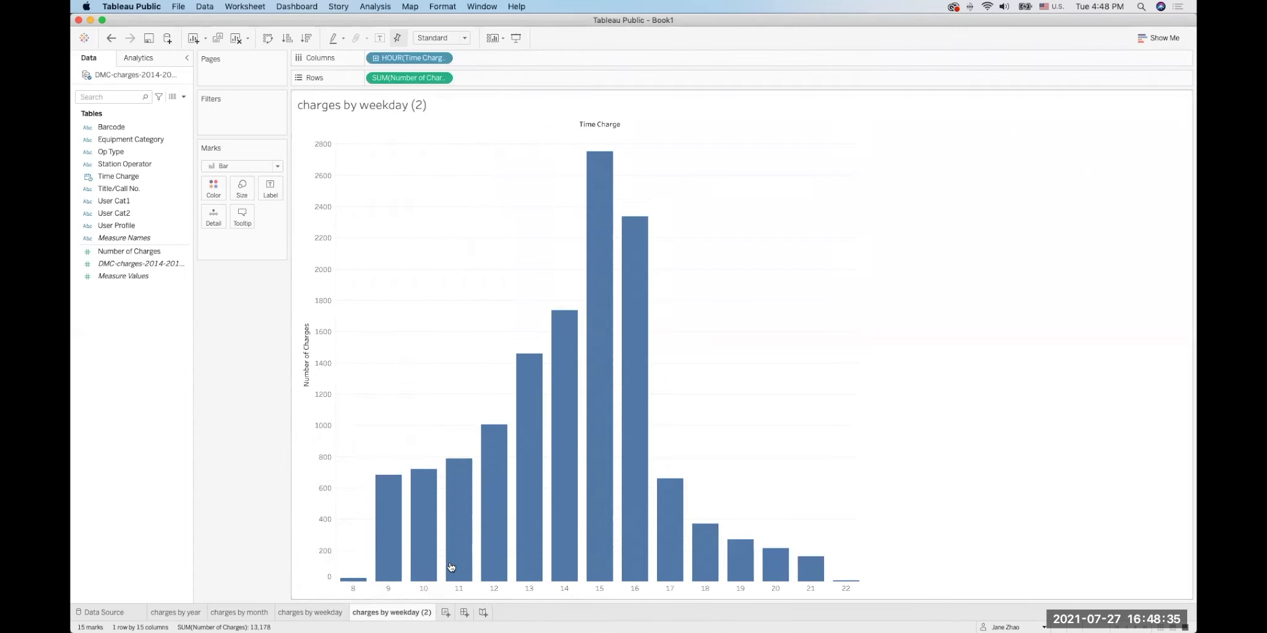
Rename the duplicated worksheet as "charges by hour"
{"action": "double_click", "coordinate": [393, 616]}
{"action": "left_click", "coordinate": [432, 611]}
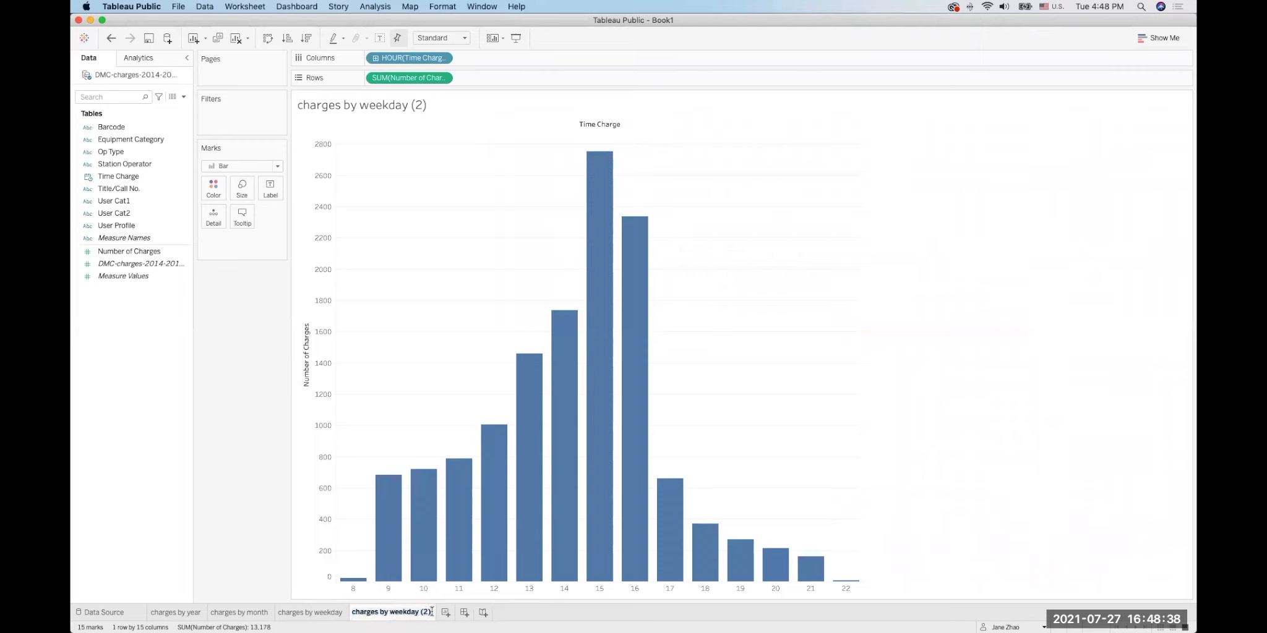
{"action": "key", "text": "BackSpace"}
{"action": "key", "text": "BackSpace"}
{"action": "key", "text": "BackSpace"}
{"action": "key", "text": "BackSpace"}
{"action": "key", "text": "BackSpace"}
{"action": "key", "text": "BackSpace"}
{"action": "key", "text": "BackSpace"}
{"action": "key", "text": "BackSpace"}
{"action": "key", "text": "BackSpace"}
{"action": "key", "text": "BackSpace"}
{"action": "key", "text": "BackSpace"}
{"action": "type", "text": "hou"}
{"action": "key", "text": "Return"}
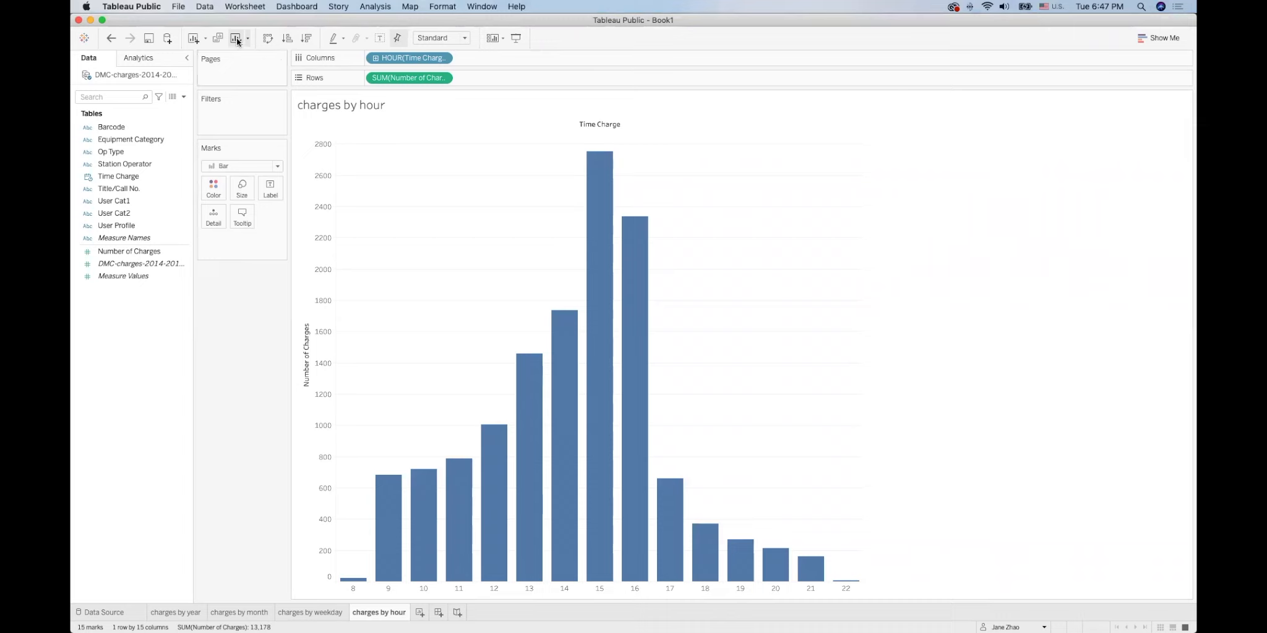
Swap the hourly chart's rows and columns, try sorting the hours by Number of Charges descending and ascending, and clear the sorts
{"action": "left_click", "coordinate": [268, 39]}
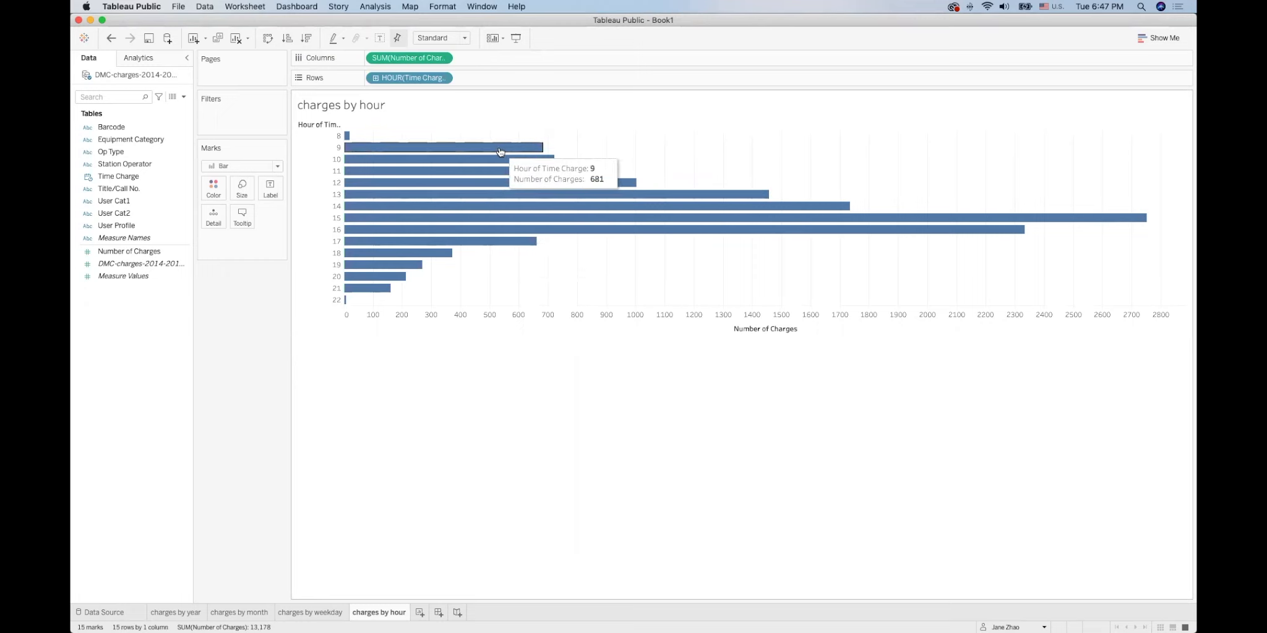
{"action": "left_click", "coordinate": [304, 38]}
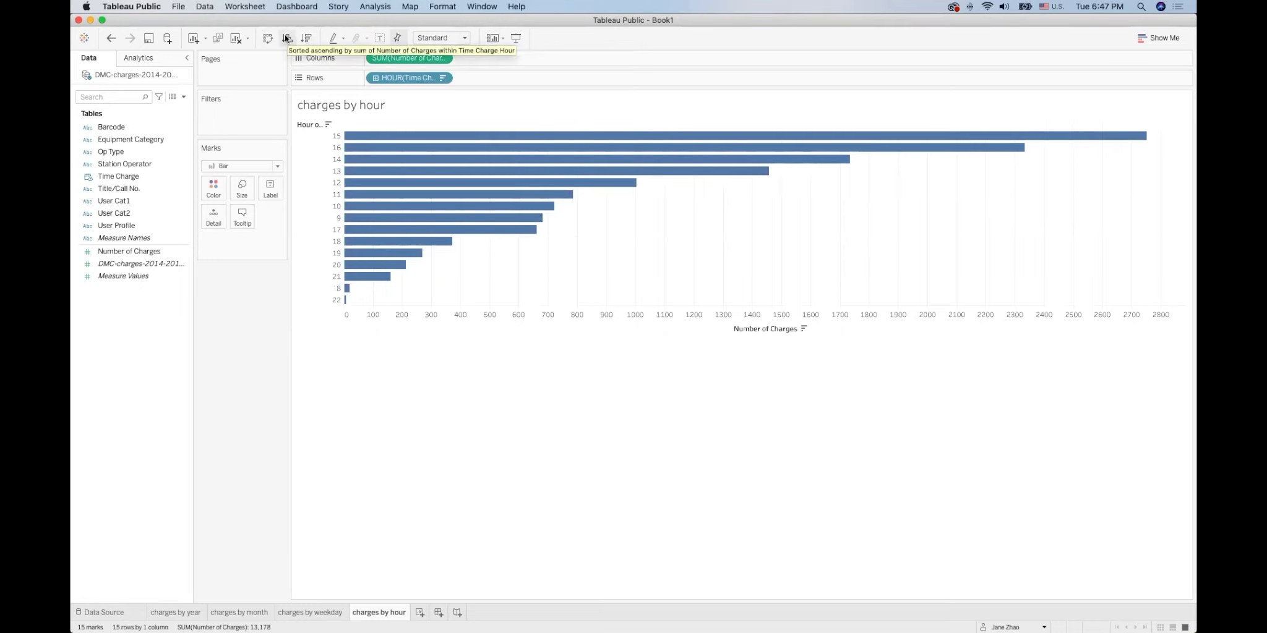
{"action": "left_click", "coordinate": [287, 38]}
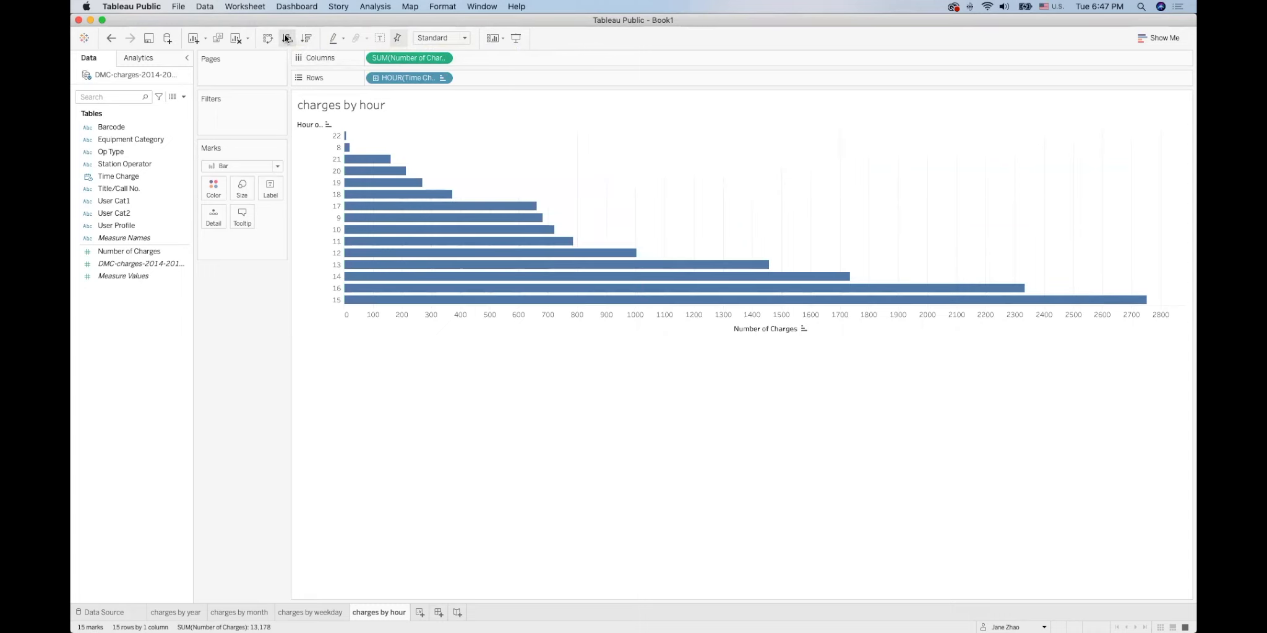
{"action": "left_click", "coordinate": [248, 39]}
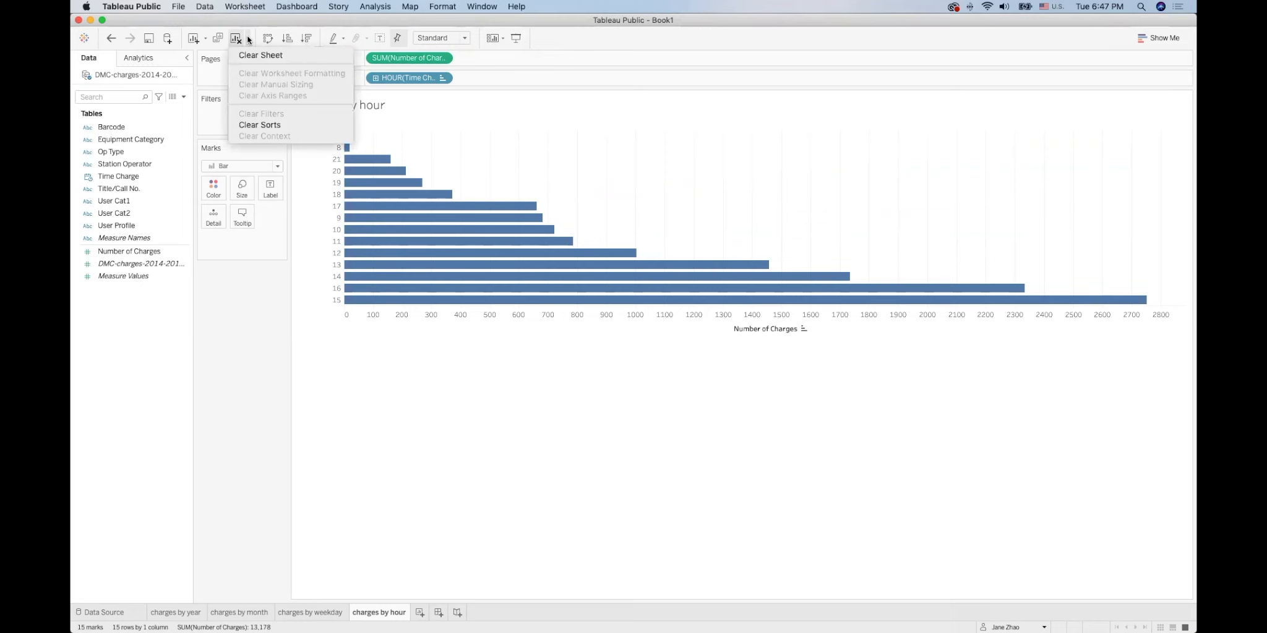
{"action": "left_click", "coordinate": [269, 125]}
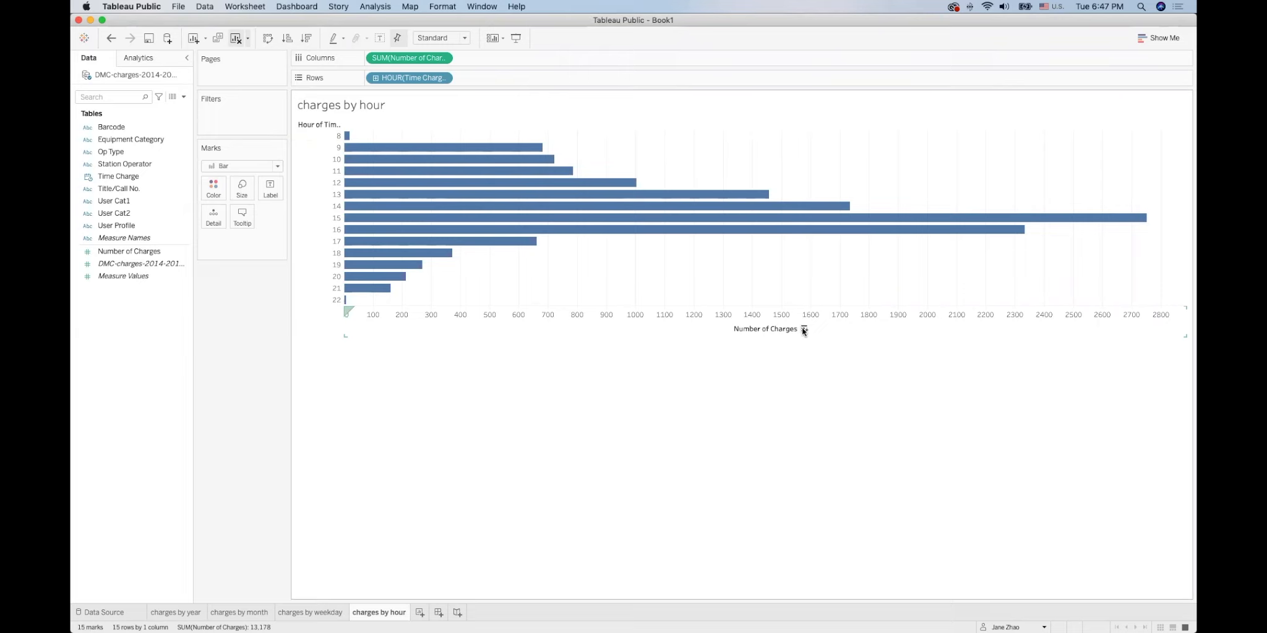
Cycle the sort on the hourly chart's Number of Charges axis through descending and ascending order
{"action": "left_click", "coordinate": [803, 329]}
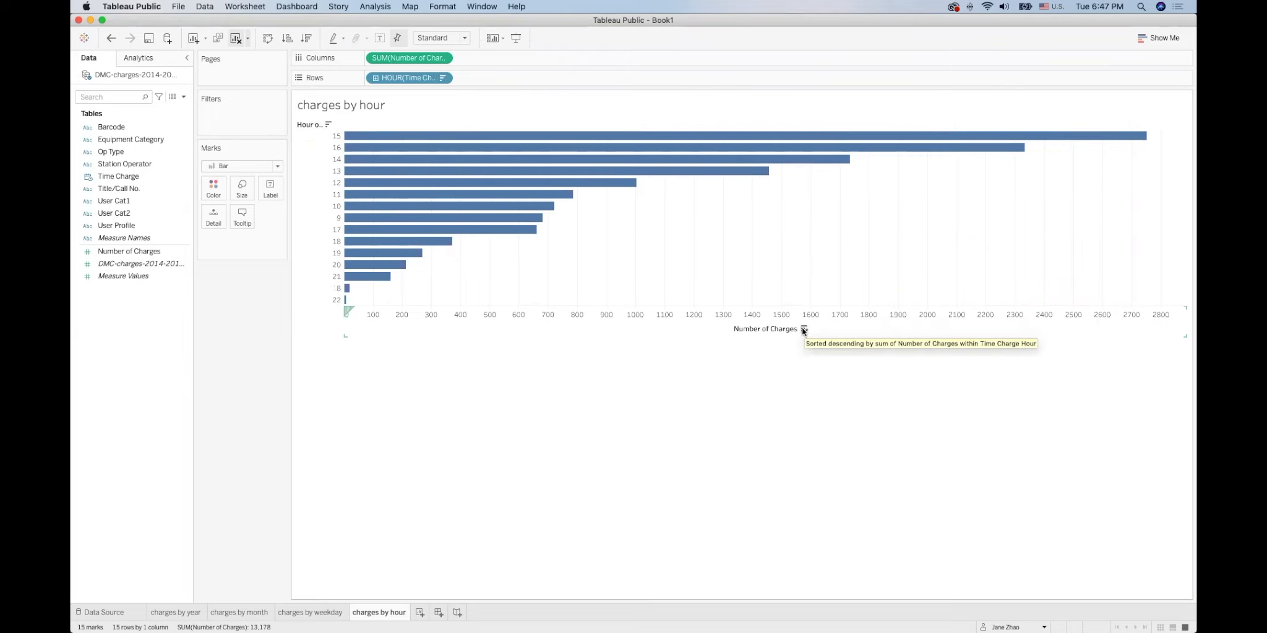
{"action": "left_click", "coordinate": [803, 329]}
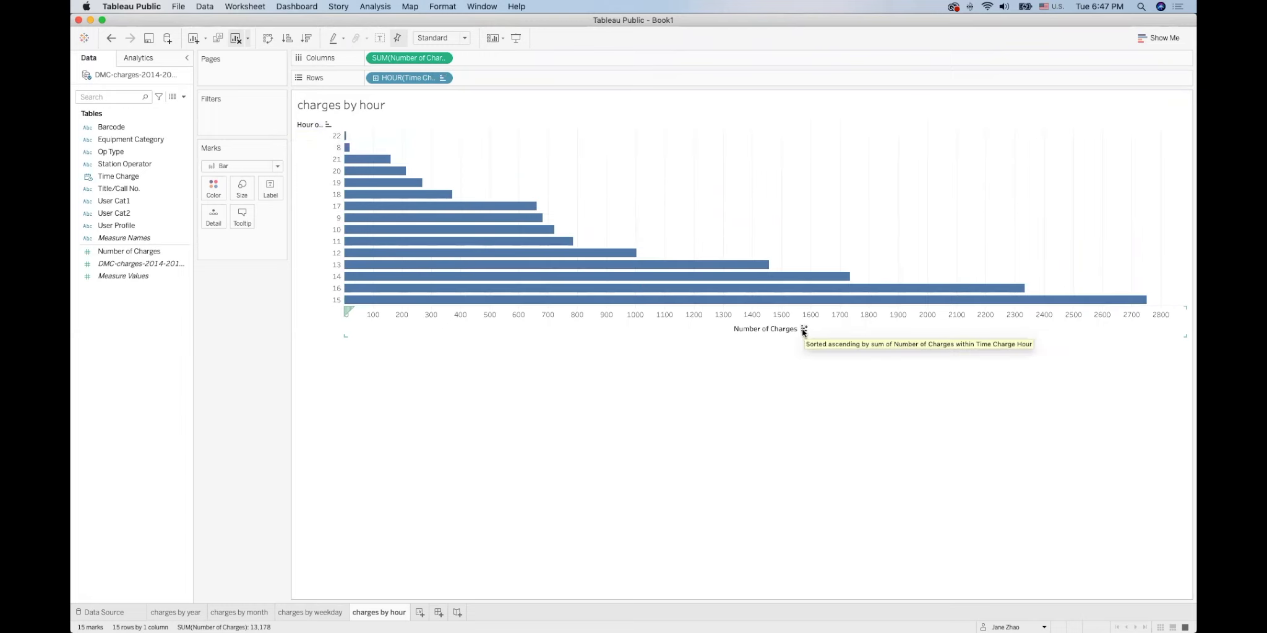
{"action": "left_click", "coordinate": [802, 329]}
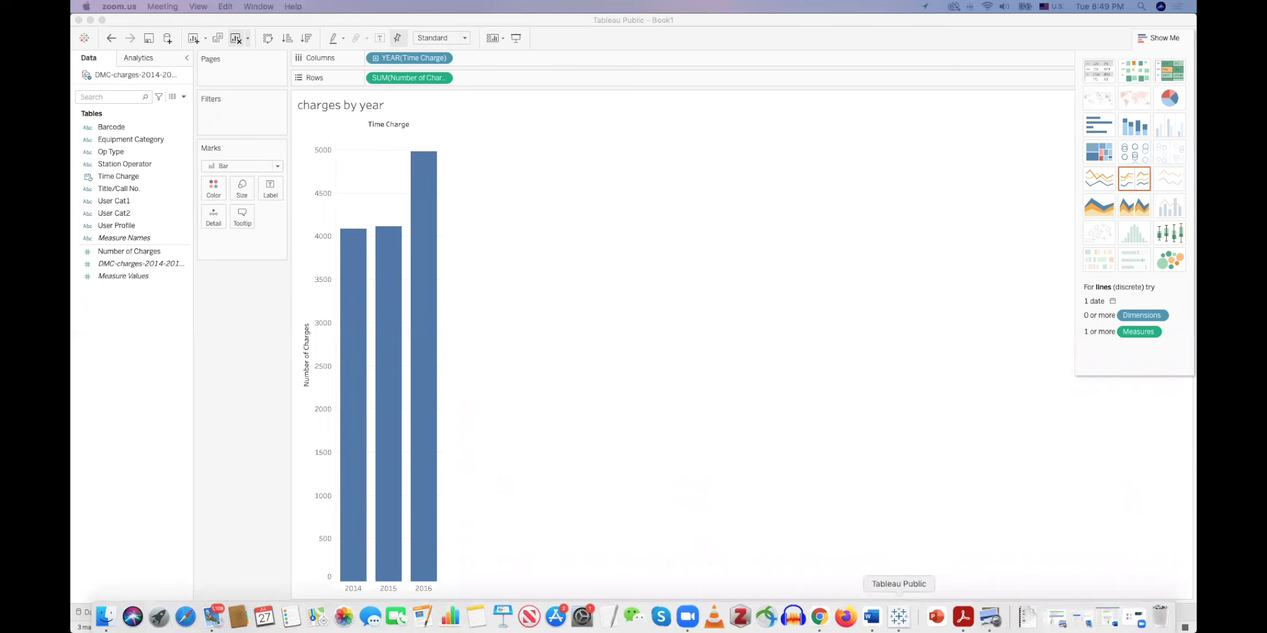
Check the Activity 3.1 instructions in the Word handout, and create a new worksheet back in Tableau Public
{"action": "left_click", "coordinate": [872, 618]}
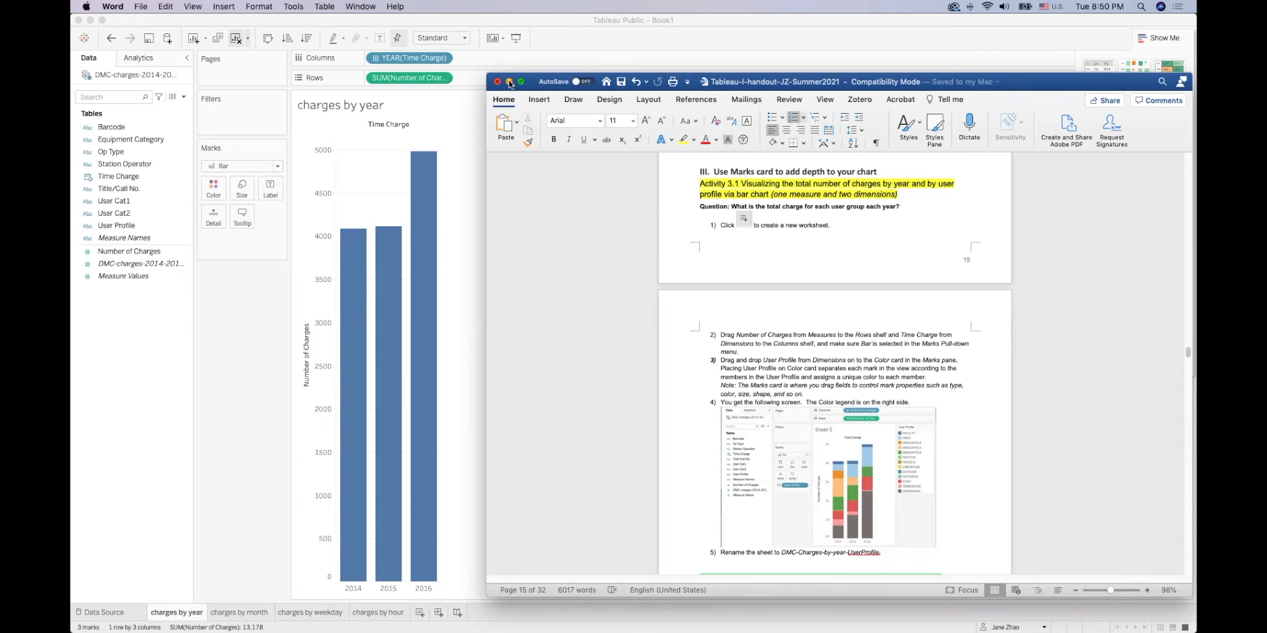
{"action": "key", "text": "super+m"}
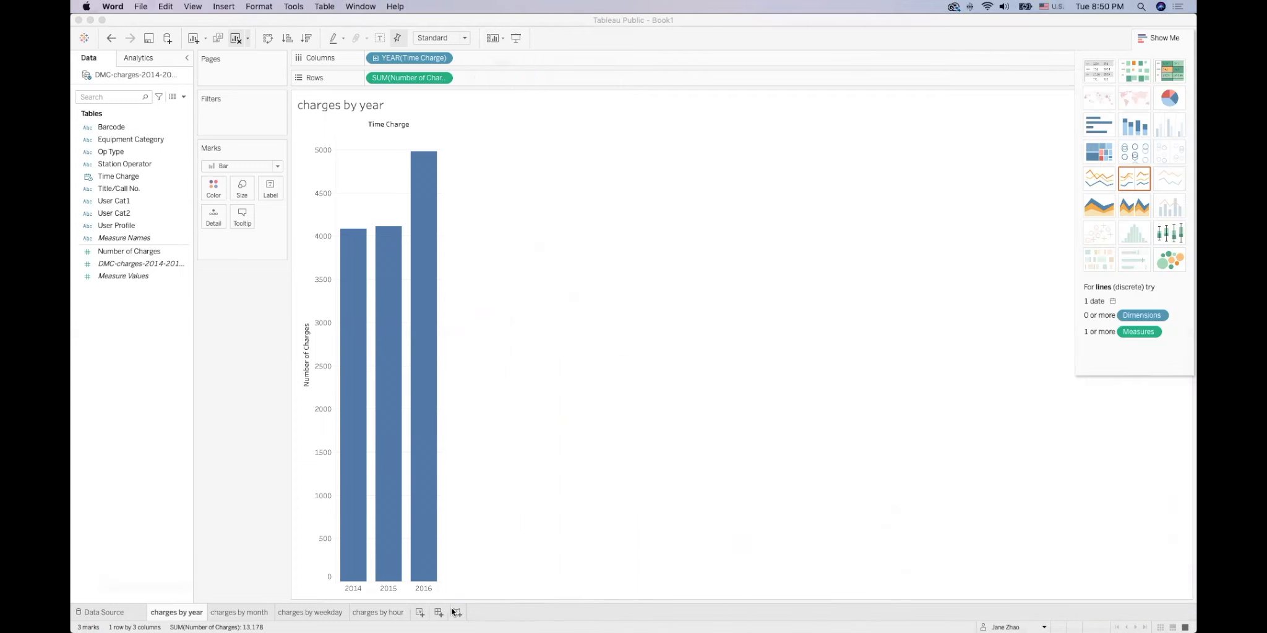
{"action": "left_click", "coordinate": [420, 613]}
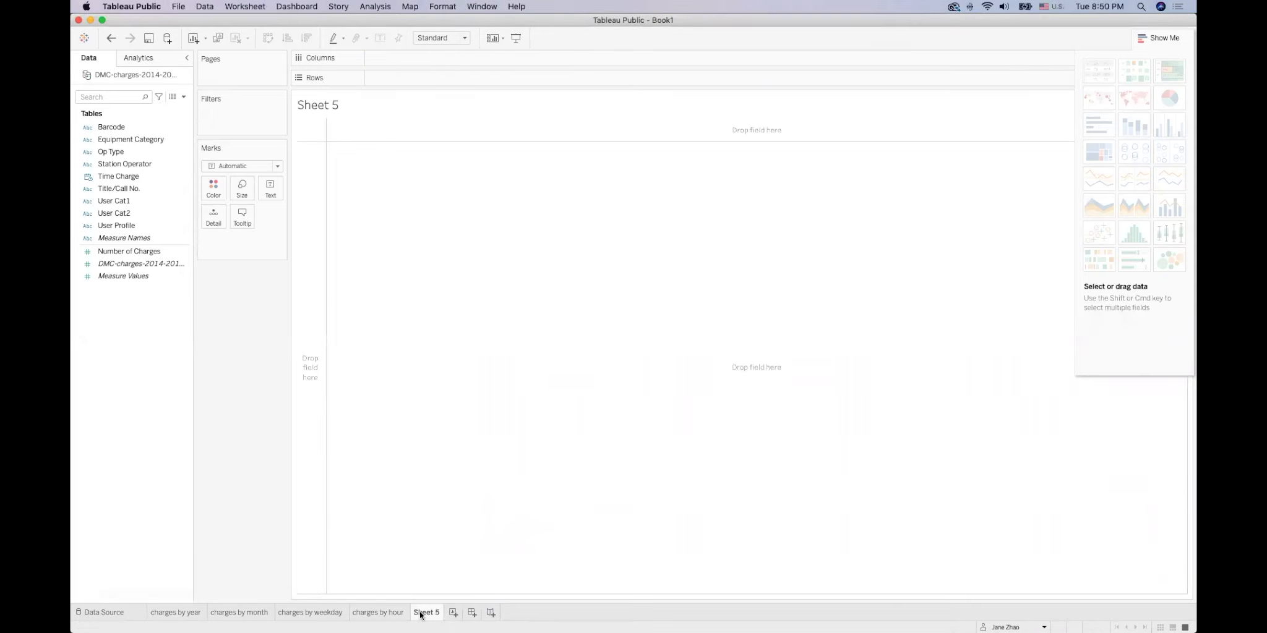
On Sheet 5, place Number of Charges on Rows and Time Charge on Columns, and set the mark type to Bar
{"action": "left_click", "coordinate": [140, 253]}
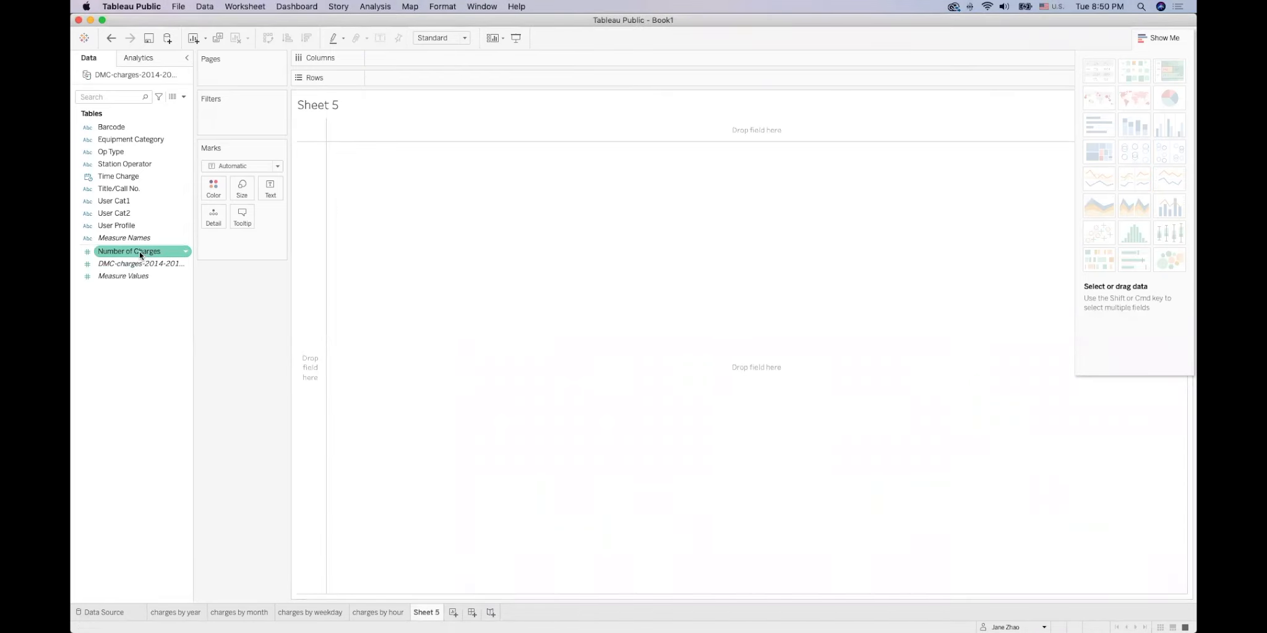
{"action": "left_click_drag", "start_coordinate": [123, 250], "coordinate": [395, 78]}
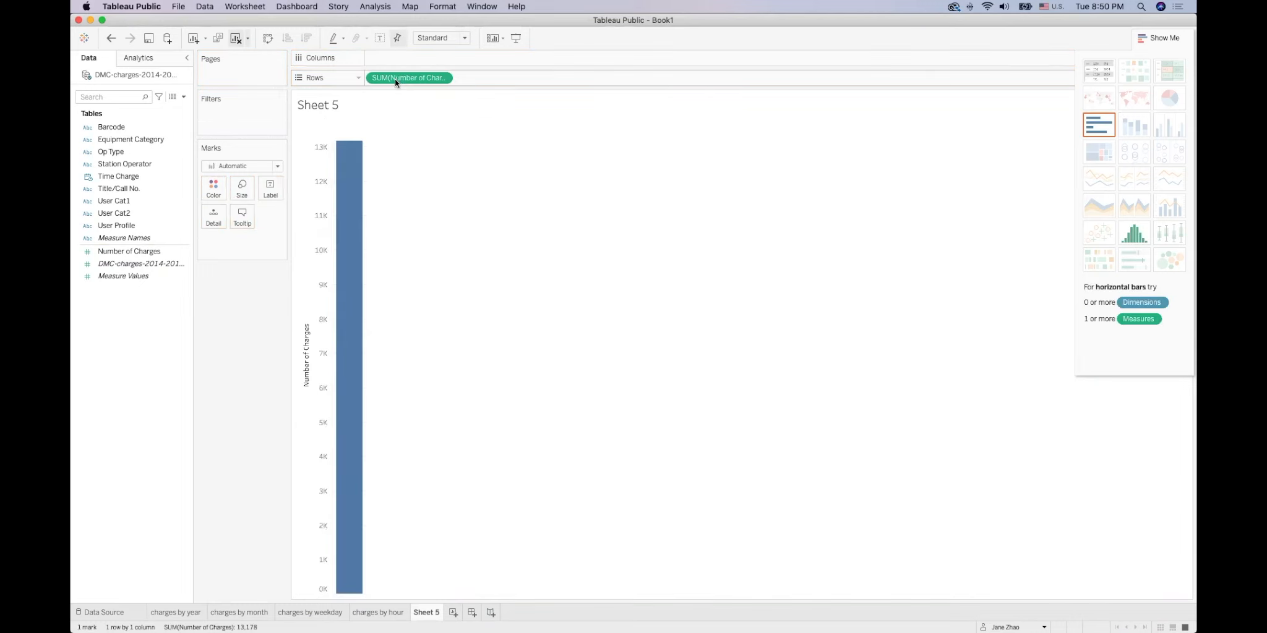
{"action": "left_click", "coordinate": [151, 178]}
{"action": "left_click_drag", "start_coordinate": [126, 178], "coordinate": [408, 60]}
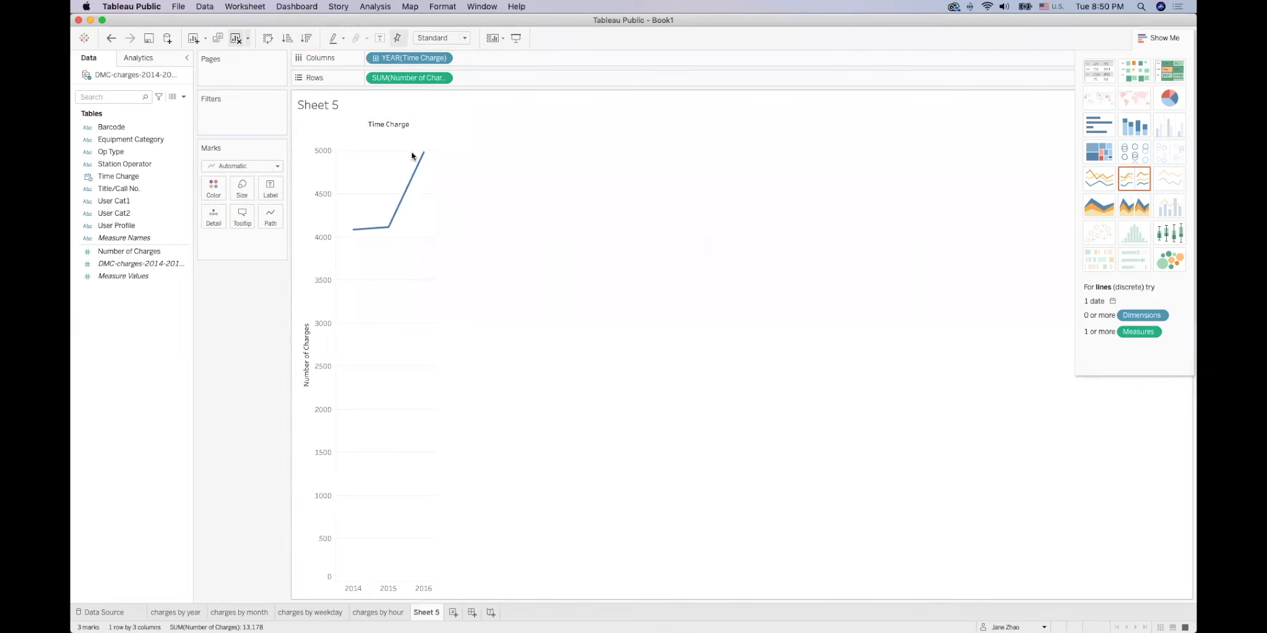
{"action": "left_click", "coordinate": [277, 166]}
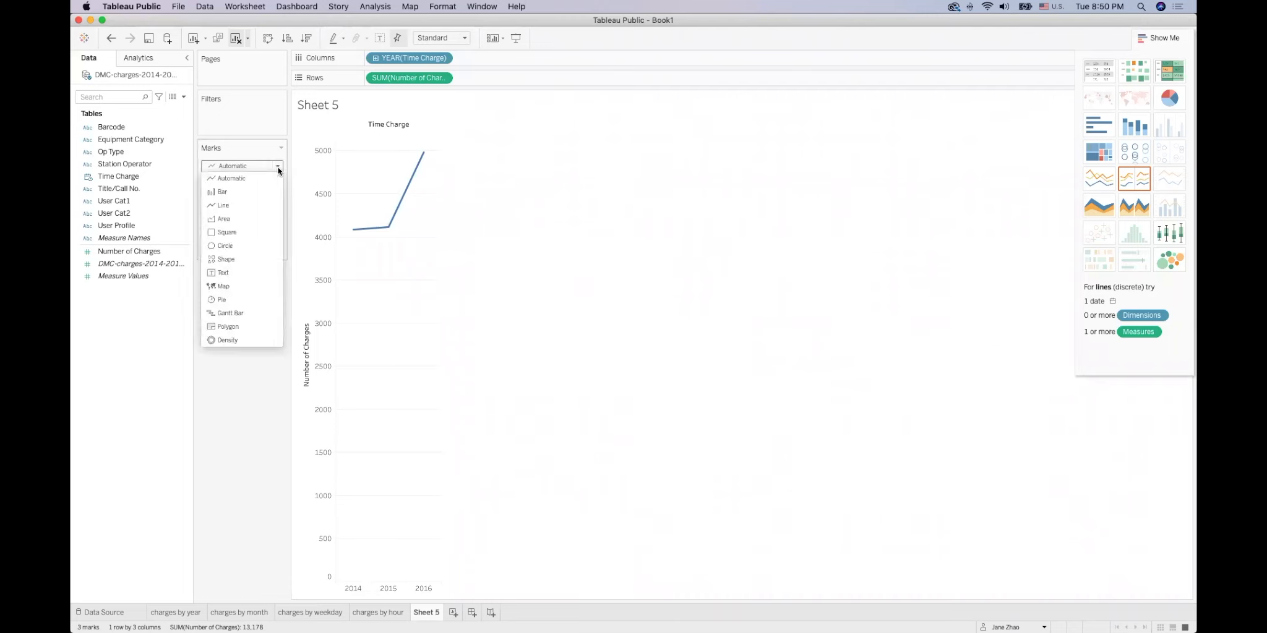
{"action": "left_click", "coordinate": [256, 191]}
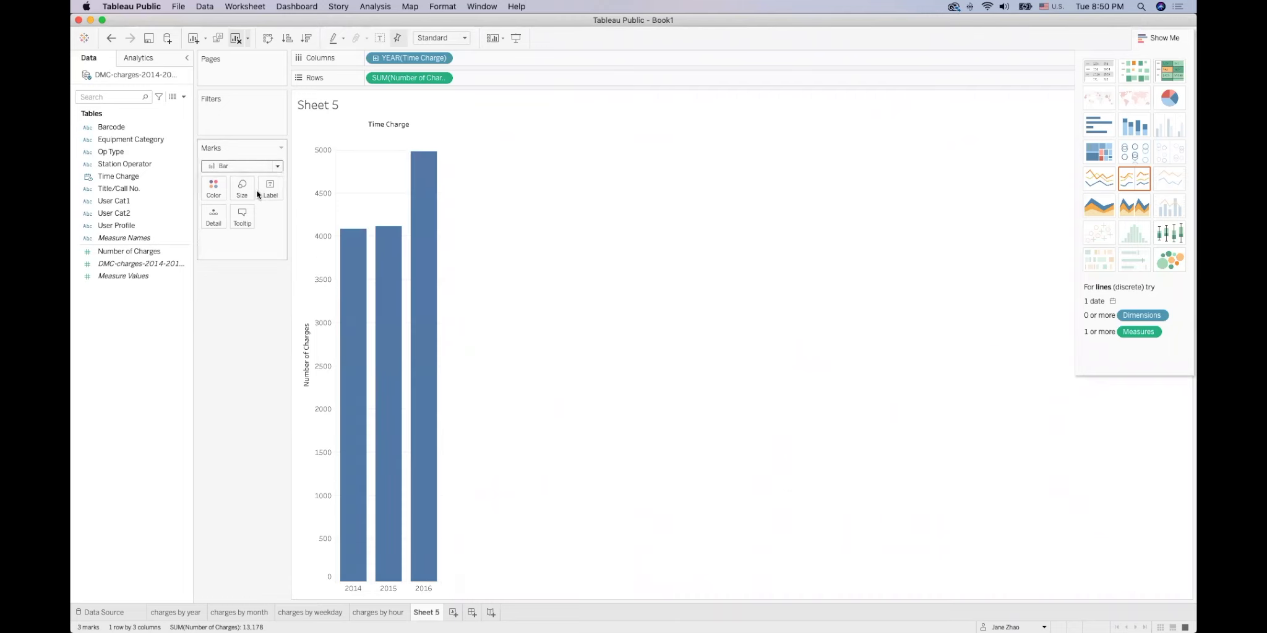
Color the yearly bars by User Profile and hide the Show Me chart choices covering the color legend
{"action": "mouse_move", "coordinate": [378, 279]}
{"action": "left_click", "coordinate": [131, 227]}
{"action": "left_click", "coordinate": [117, 226]}
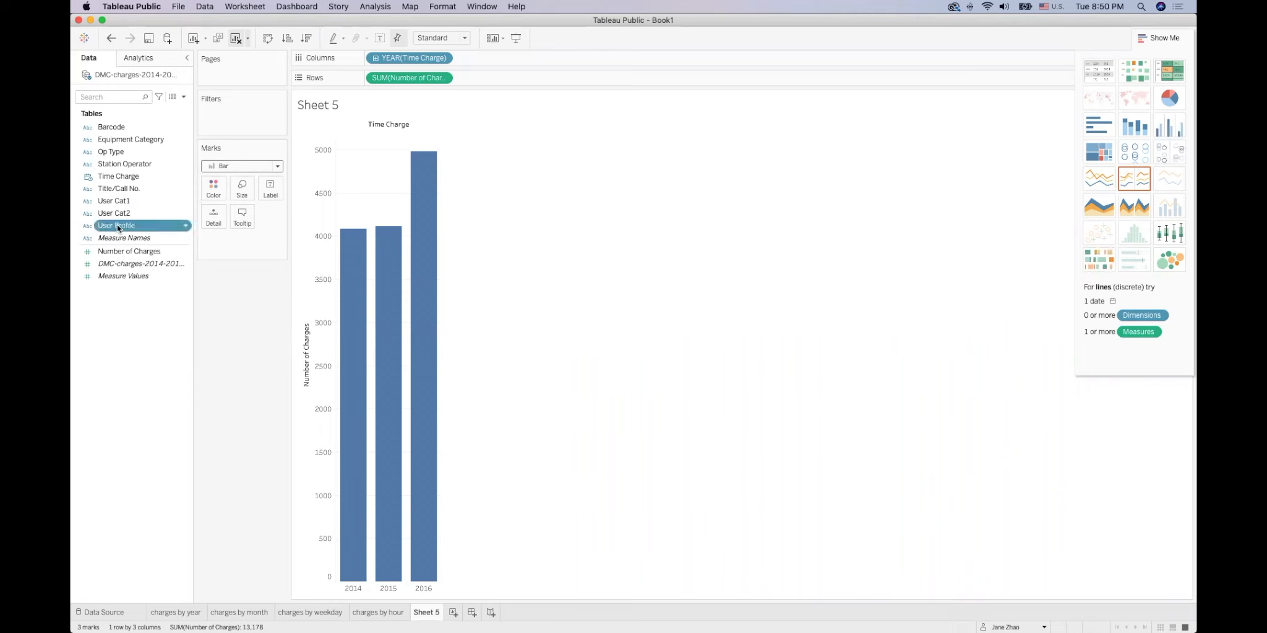
{"action": "left_click", "coordinate": [119, 228]}
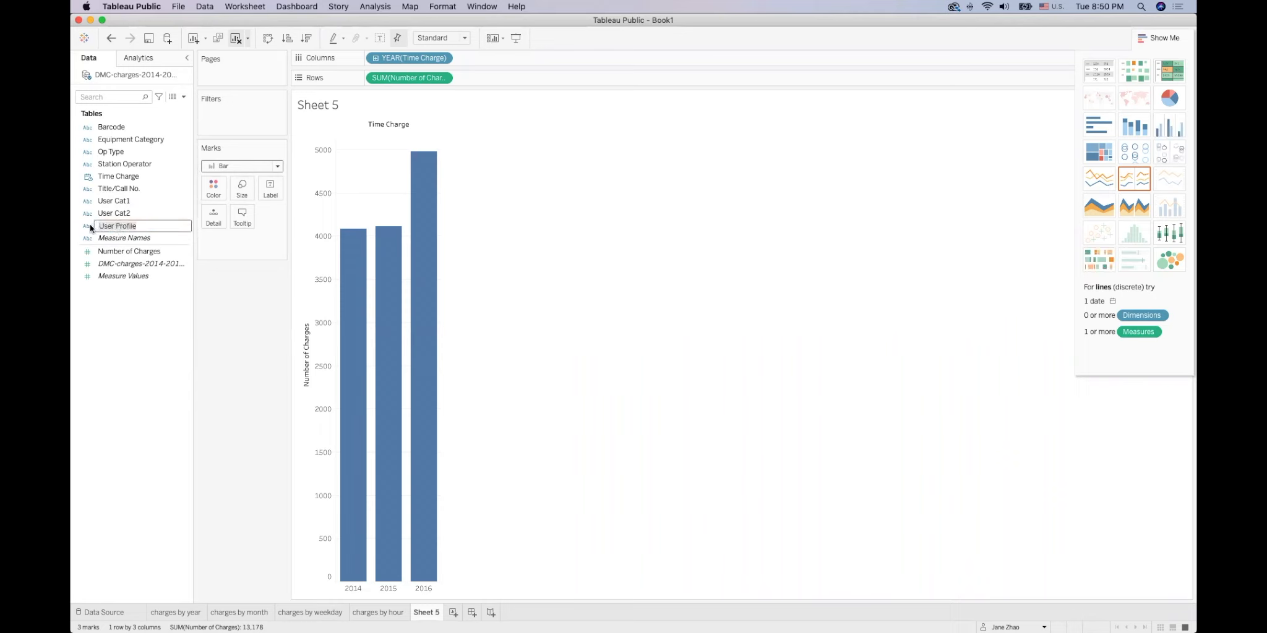
{"action": "left_click", "coordinate": [90, 228]}
{"action": "left_click", "coordinate": [101, 229]}
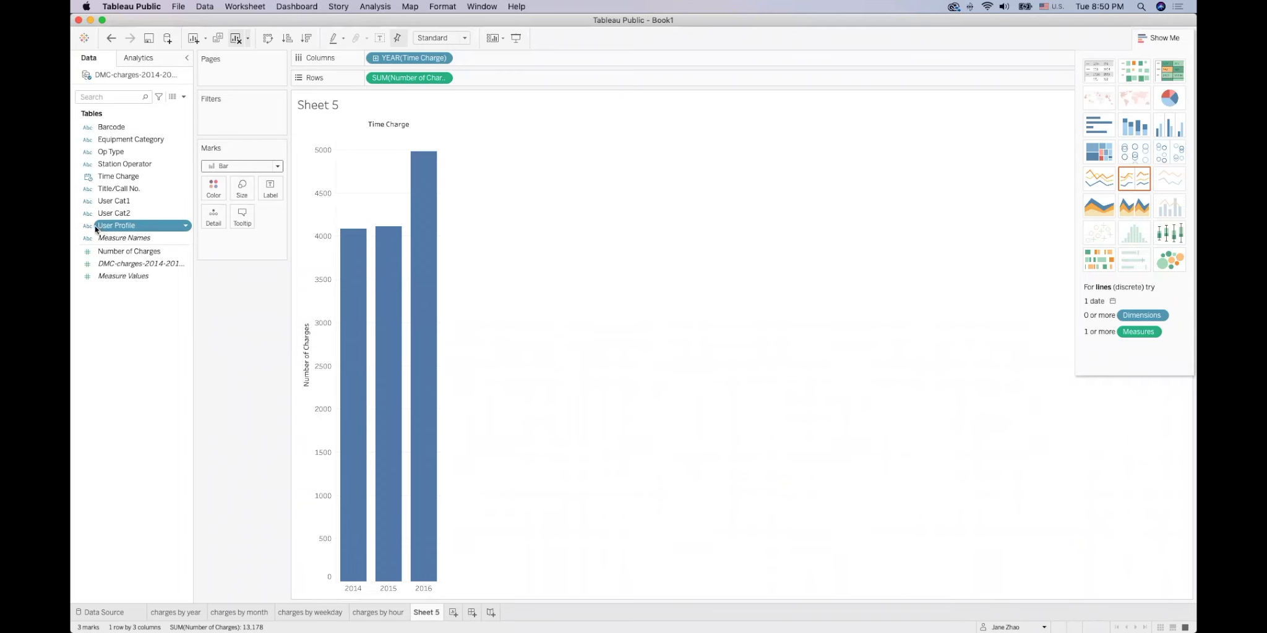
{"action": "left_click_drag", "start_coordinate": [99, 230], "coordinate": [212, 188]}
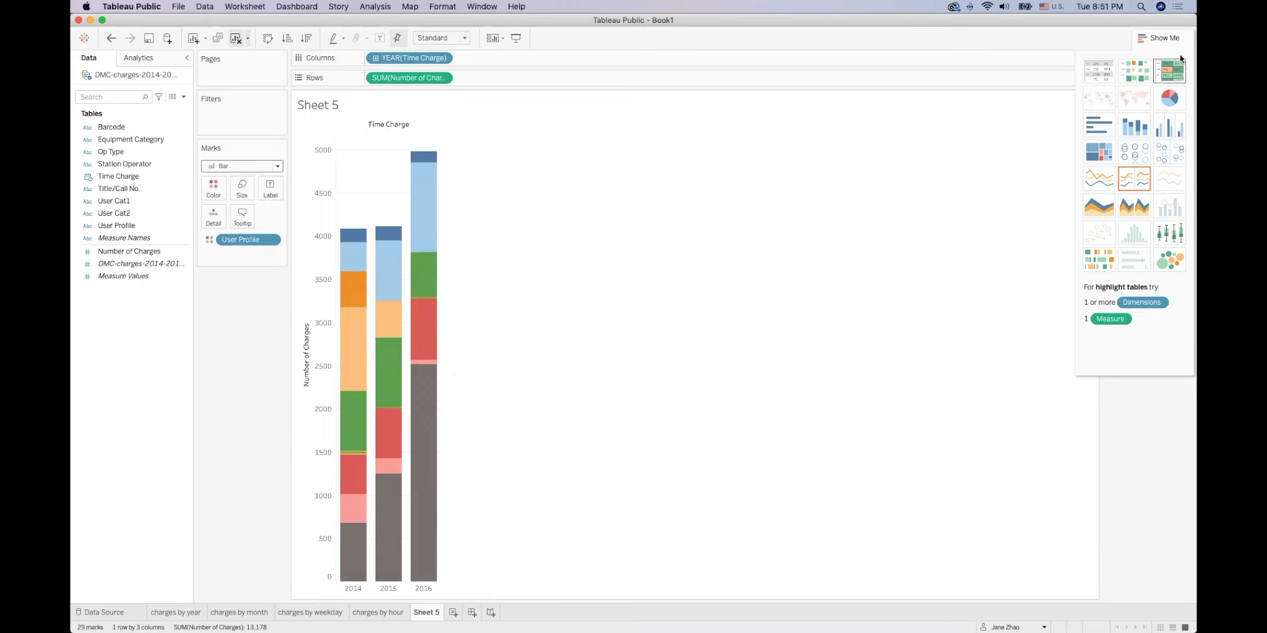
{"action": "left_click", "coordinate": [1170, 38]}
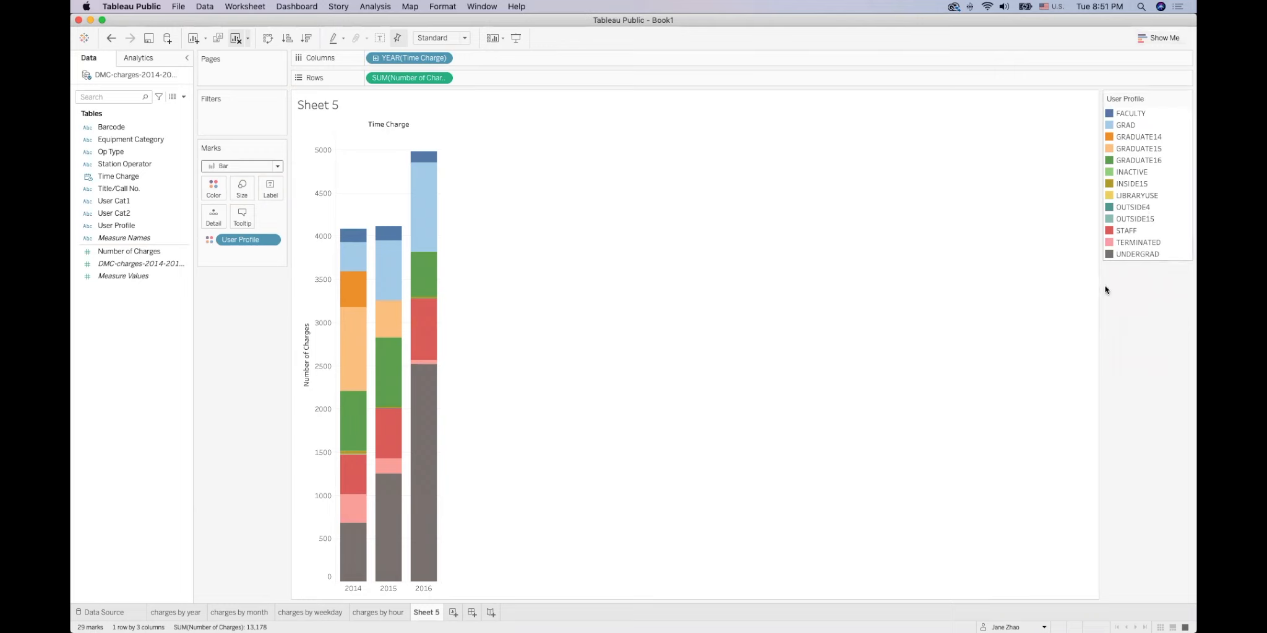
Rename Sheet 5 as "charges by year by user profile"
{"action": "double_click", "coordinate": [425, 613]}
{"action": "type", "text": "charges by year by "}
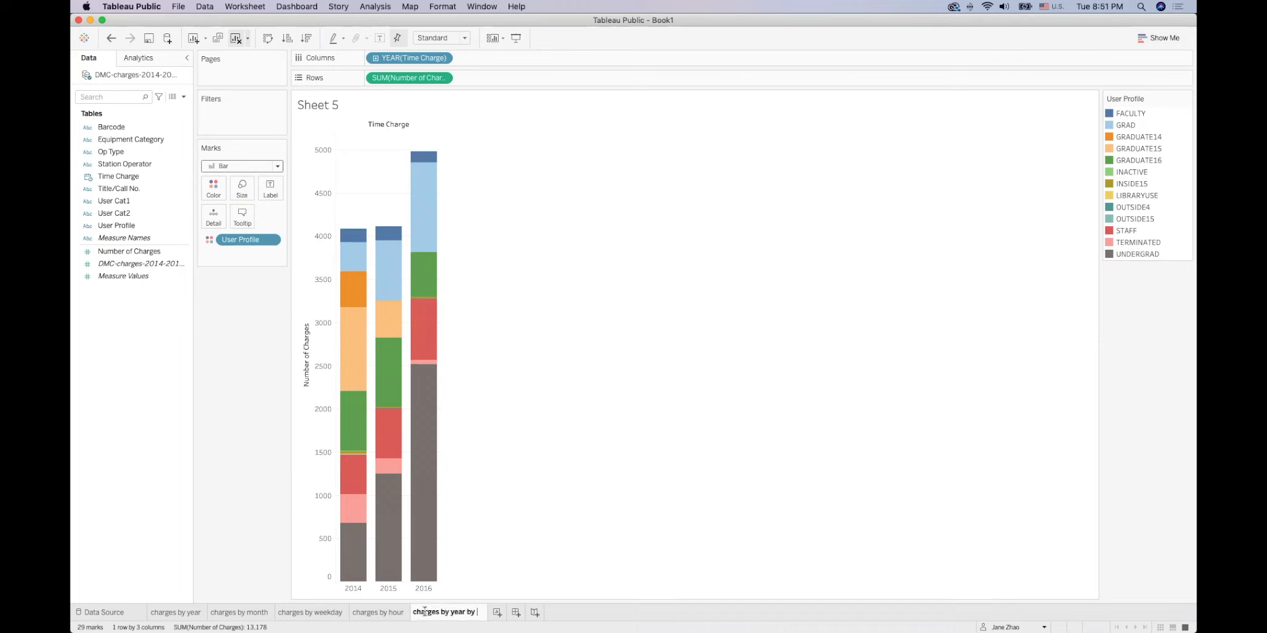
{"action": "type", "text": "user profile"}
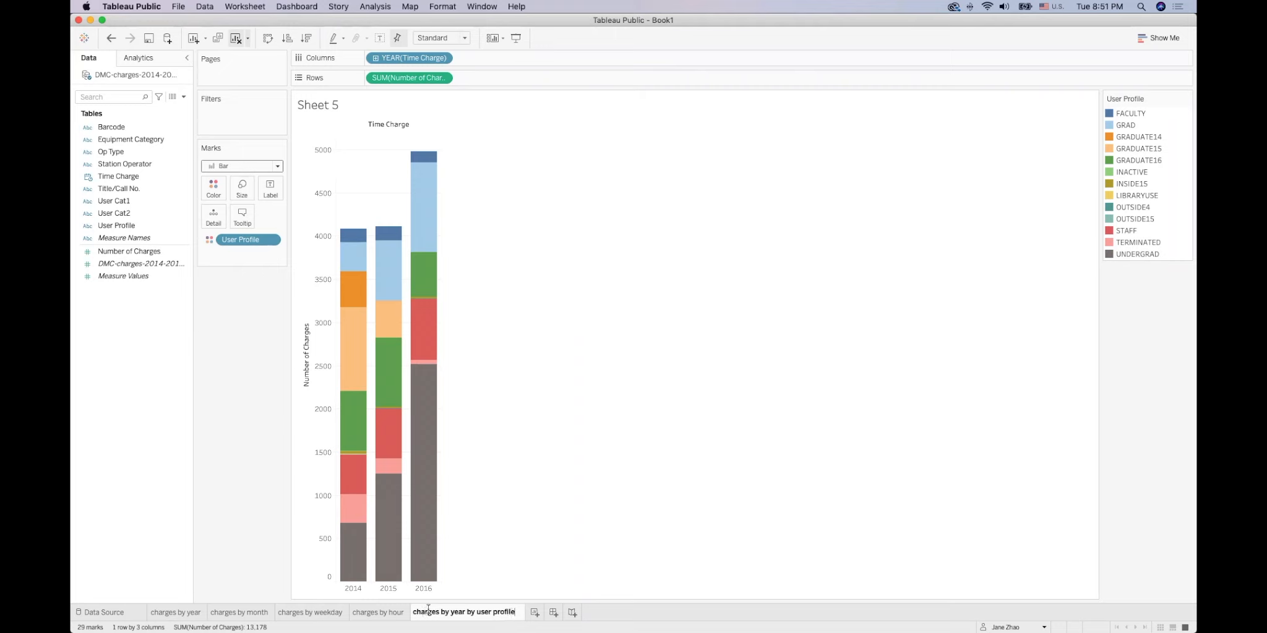
{"action": "key", "text": "Return"}
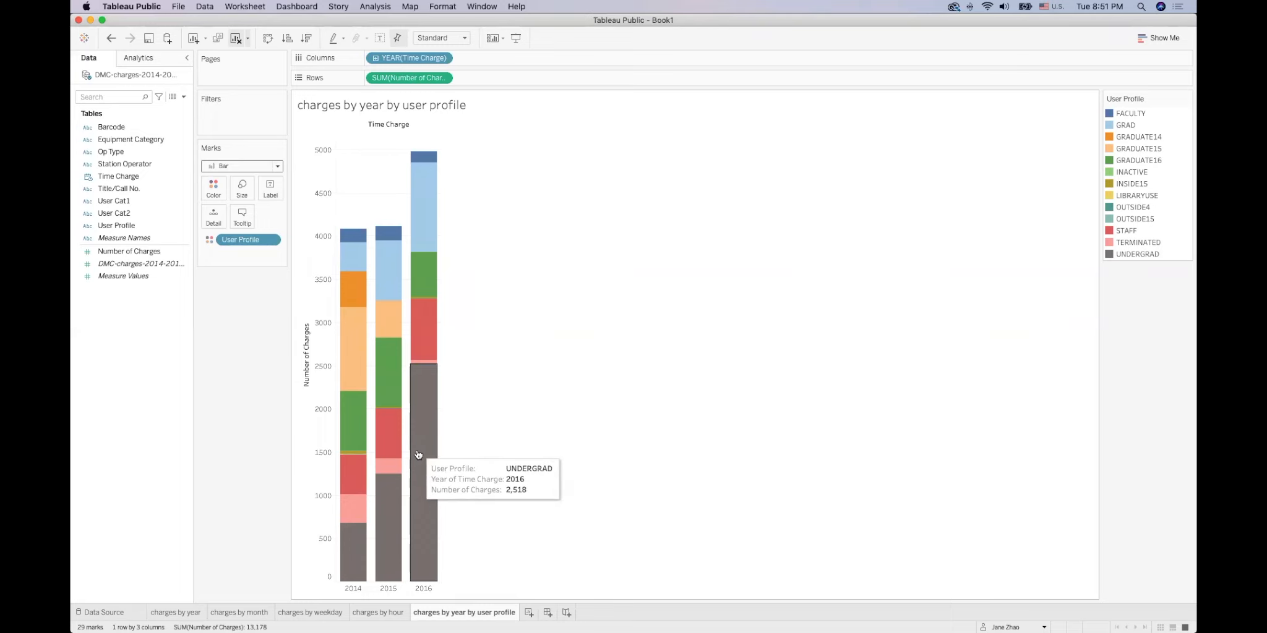
Duplicate the "charges by year by user profile" worksheet and change the copy to the horizontal bars chart type
{"action": "right_click", "coordinate": [467, 618]}
{"action": "left_click", "coordinate": [511, 524]}
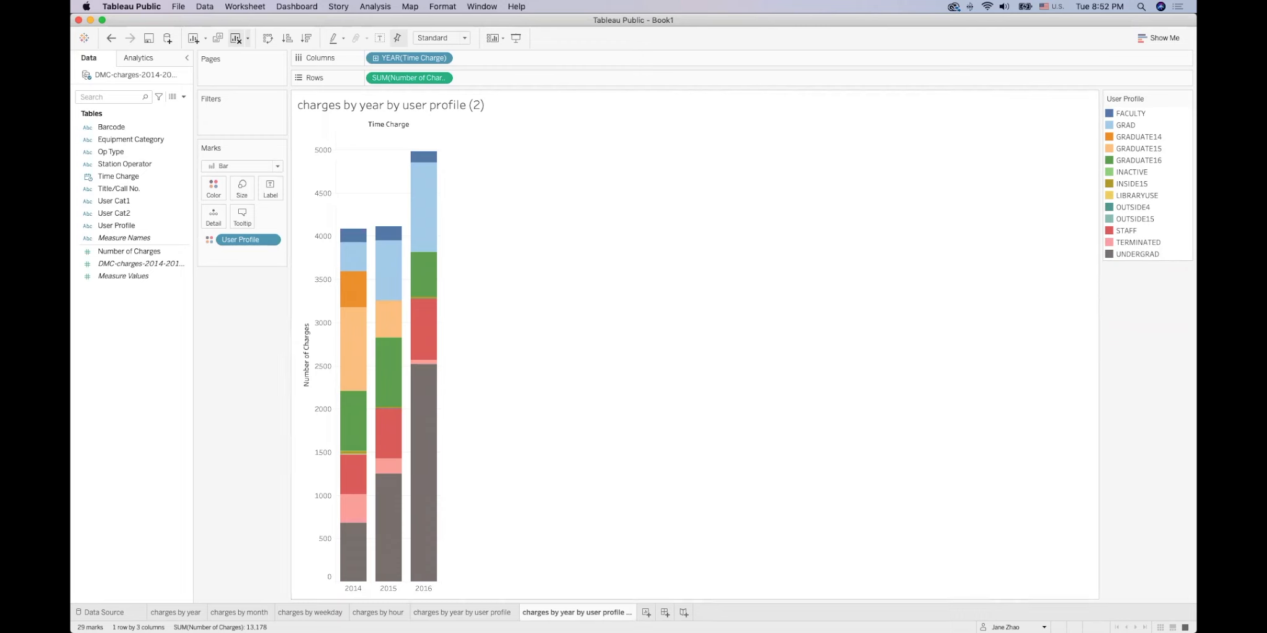
{"action": "left_click", "coordinate": [1158, 39]}
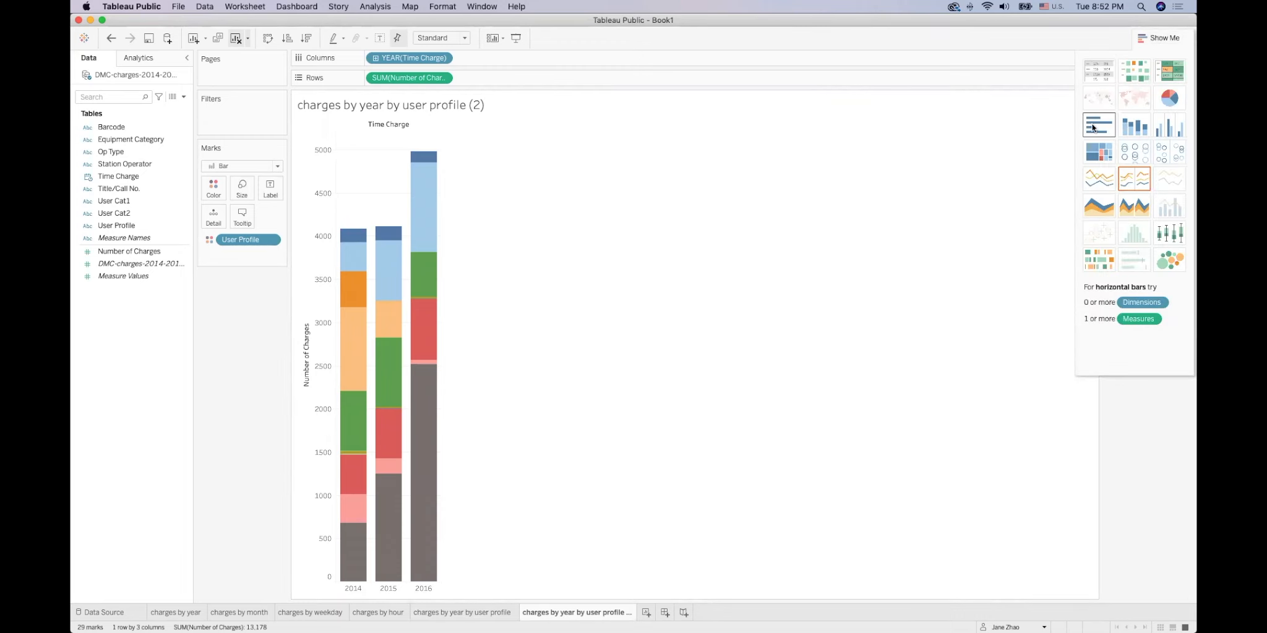
{"action": "left_click", "coordinate": [1093, 128]}
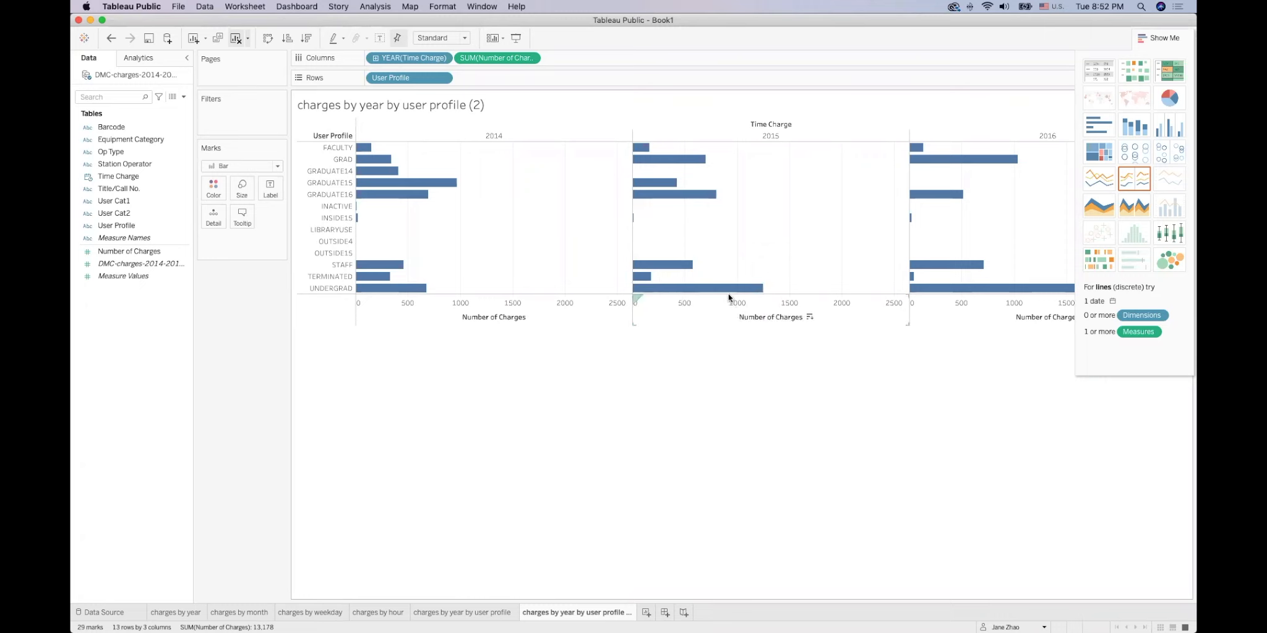
Rename the duplicated "charges by year by user profile (2)" worksheet as "panel bar chart"
{"action": "double_click", "coordinate": [568, 614]}
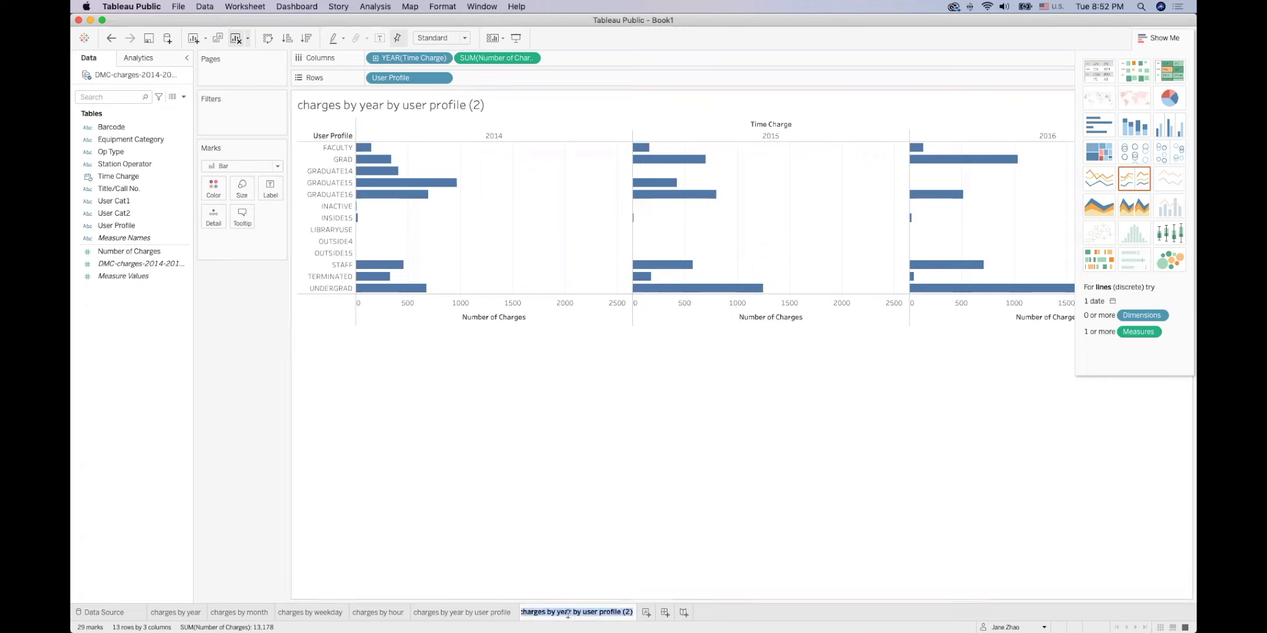
{"action": "left_click", "coordinate": [633, 610]}
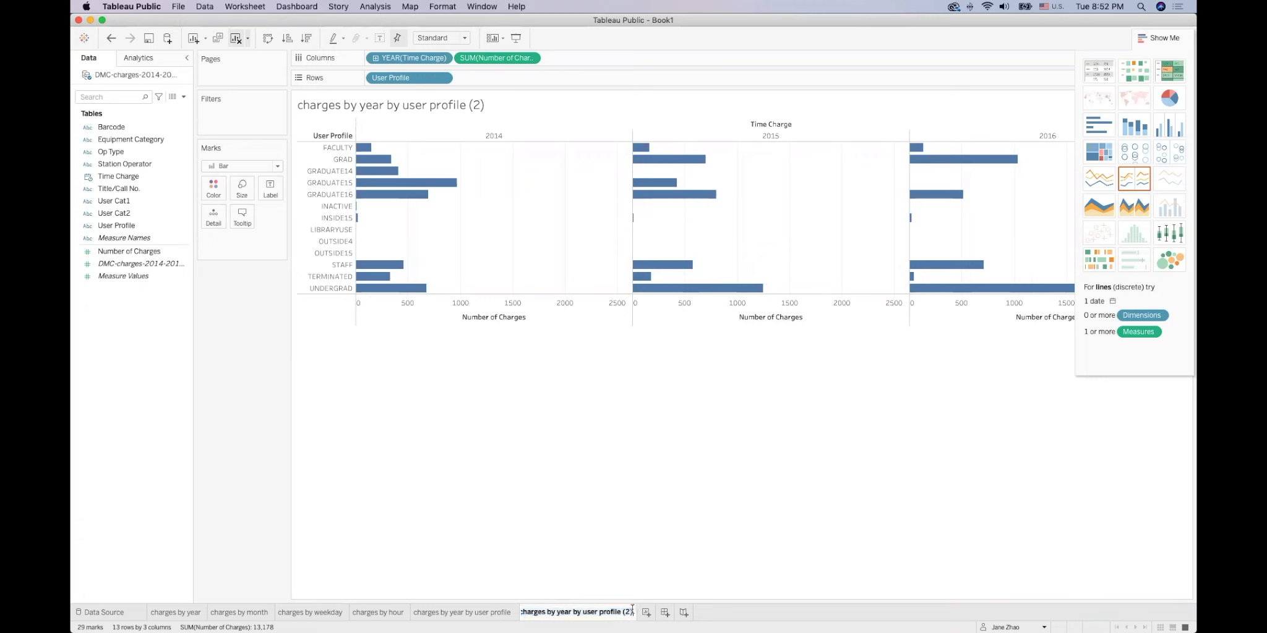
{"action": "key", "text": "BackSpace"}
{"action": "key", "text": "BackSpace"}
{"action": "key", "text": "BackSpace"}
{"action": "key", "text": "BackSpace"}
{"action": "key", "text": "BackSpace"}
{"action": "key", "text": "BackSpace"}
{"action": "key", "text": "BackSpace"}
{"action": "key", "text": "BackSpace"}
{"action": "key", "text": "BackSpace"}
{"action": "key", "text": "BackSpace"}
{"action": "key", "text": "BackSpace"}
{"action": "key", "text": "BackSpace"}
{"action": "key", "text": "BackSpace"}
{"action": "key", "text": "BackSpace"}
{"action": "key", "text": "BackSpace"}
{"action": "key", "text": "BackSpace"}
{"action": "key", "text": "BackSpace"}
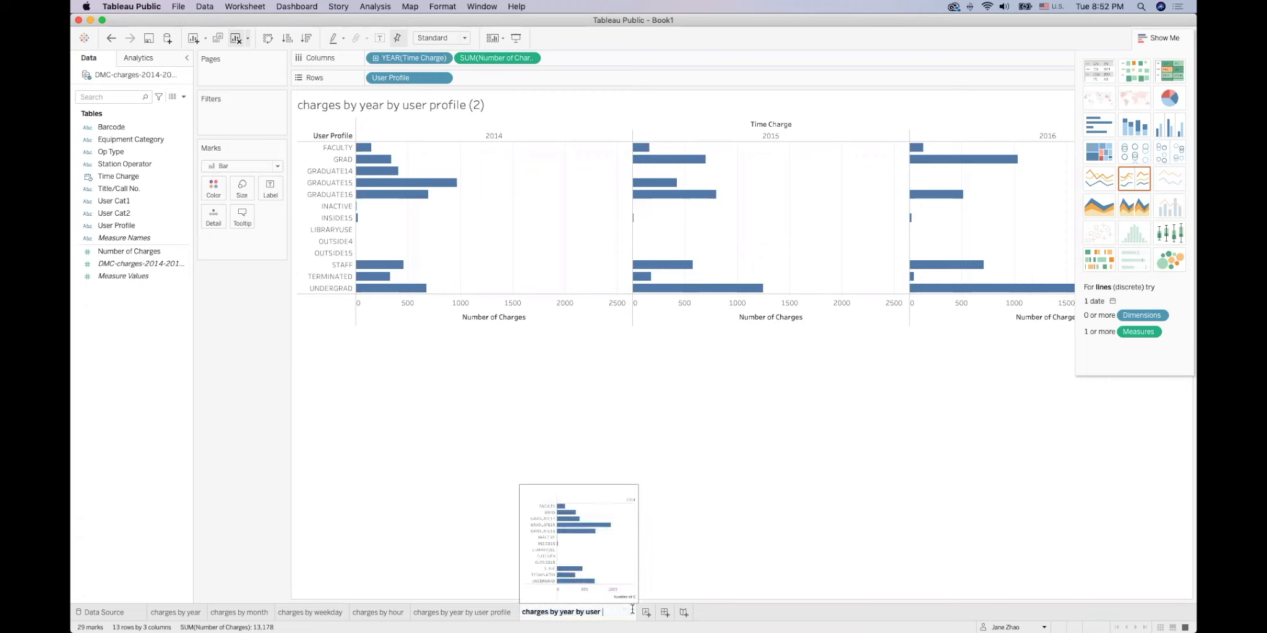
{"action": "key", "text": "BackSpace"}
{"action": "key", "text": "BackSpace"}
{"action": "key", "text": "BackSpace"}
{"action": "key", "text": "BackSpace"}
{"action": "key", "text": "BackSpace"}
{"action": "key", "text": "BackSpace"}
{"action": "key", "text": "BackSpace"}
{"action": "key", "text": "BackSpace"}
{"action": "key", "text": "BackSpace"}
{"action": "key", "text": "BackSpace"}
{"action": "key", "text": "BackSpace"}
{"action": "key", "text": "BackSpace"}
{"action": "key", "text": "BackSpace"}
{"action": "key", "text": "BackSpace"}
{"action": "key", "text": "BackSpace"}
{"action": "key", "text": "BackSpace"}
{"action": "key", "text": "BackSpace"}
{"action": "key", "text": "BackSpace"}
{"action": "type", "text": "panel bar chart"}
{"action": "key", "text": "Return"}
Switch to Microsoft Word, read the handout's DIY circle chart activity on yearly charges by equipment category, and return to Tableau Public
{"action": "left_click", "coordinate": [878, 617]}
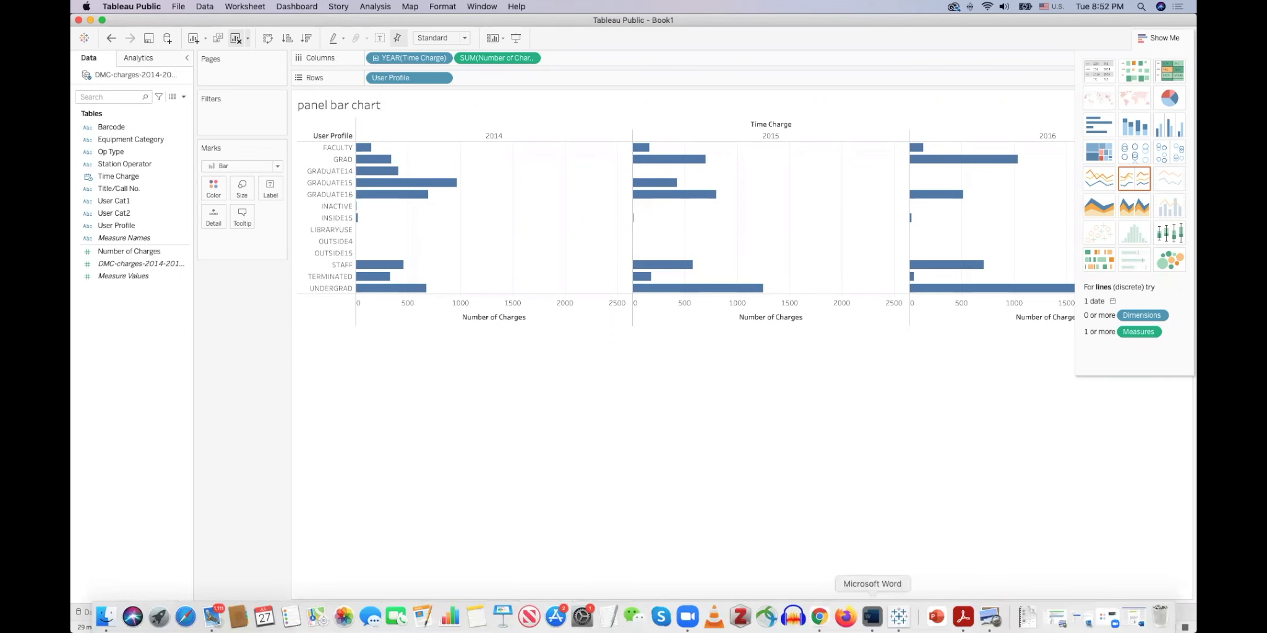
{"action": "scroll", "coordinate": [889, 319], "scroll_direction": "down", "scroll_amount": 3}
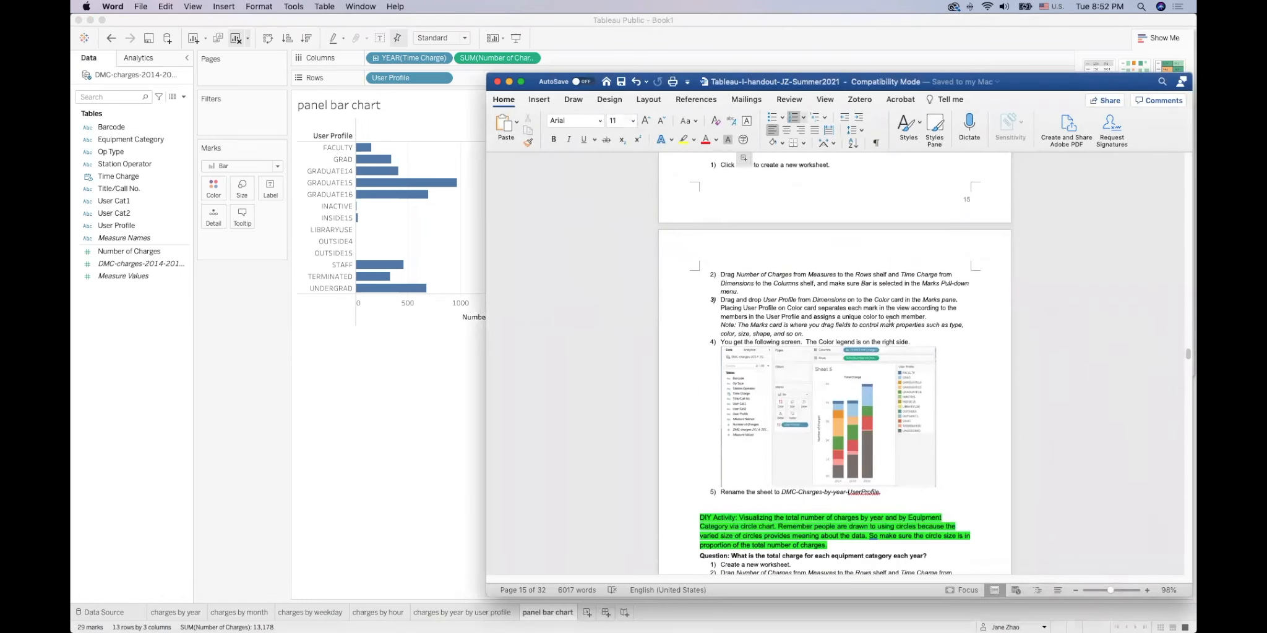
{"action": "scroll", "coordinate": [889, 319], "scroll_direction": "down", "scroll_amount": 3}
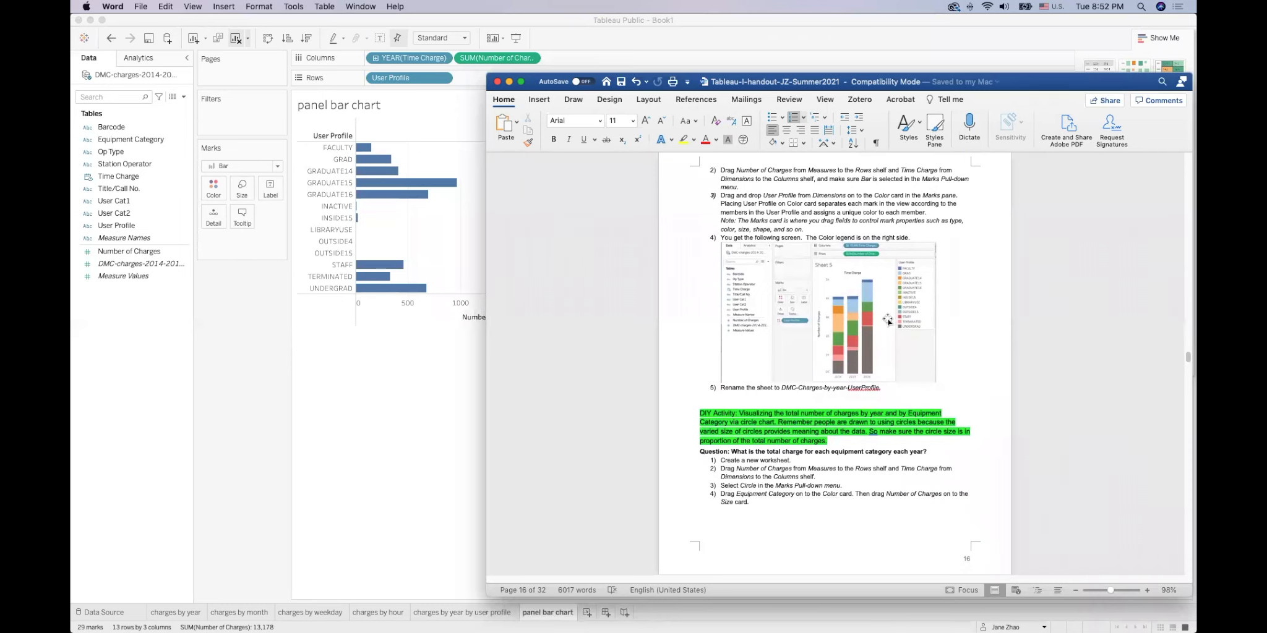
{"action": "scroll", "coordinate": [888, 320], "scroll_direction": "down", "scroll_amount": 1}
{"action": "scroll", "coordinate": [803, 438], "scroll_direction": "up", "scroll_amount": 1}
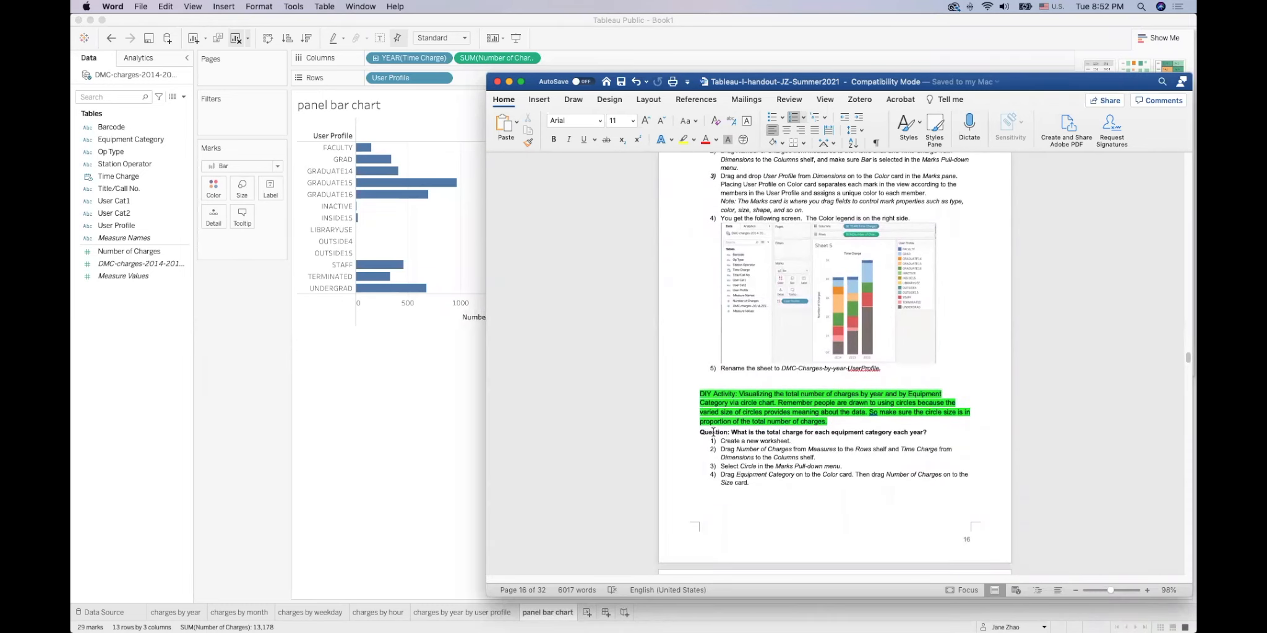
{"action": "left_click_drag", "start_coordinate": [743, 432], "coordinate": [782, 432]}
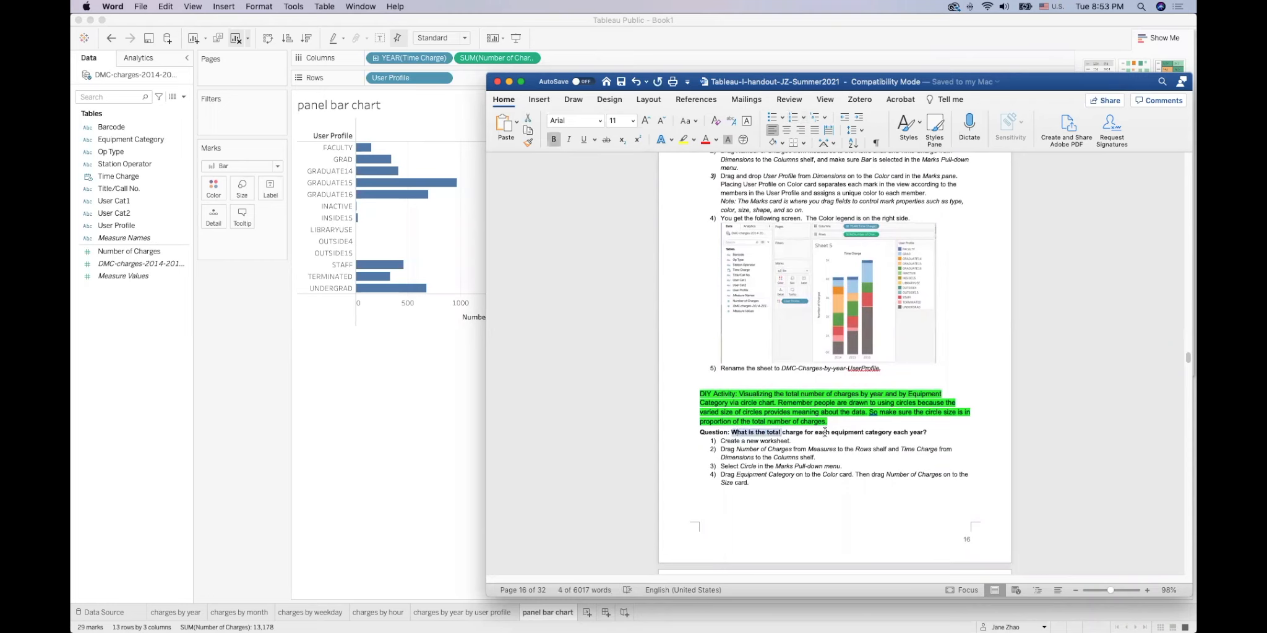
{"action": "left_click", "coordinate": [905, 432]}
{"action": "left_click", "coordinate": [399, 426]}
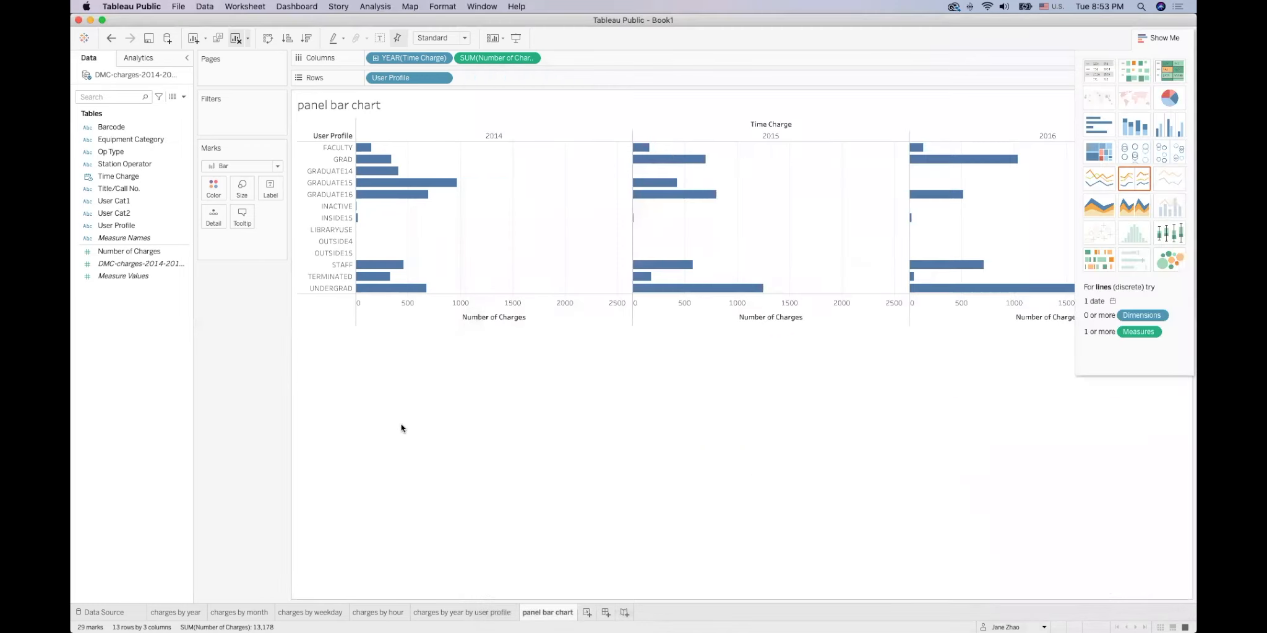
Create a new worksheet with Number of Charges on Rows and Time Charge on Columns, using the Circle mark type
{"action": "left_click", "coordinate": [586, 613]}
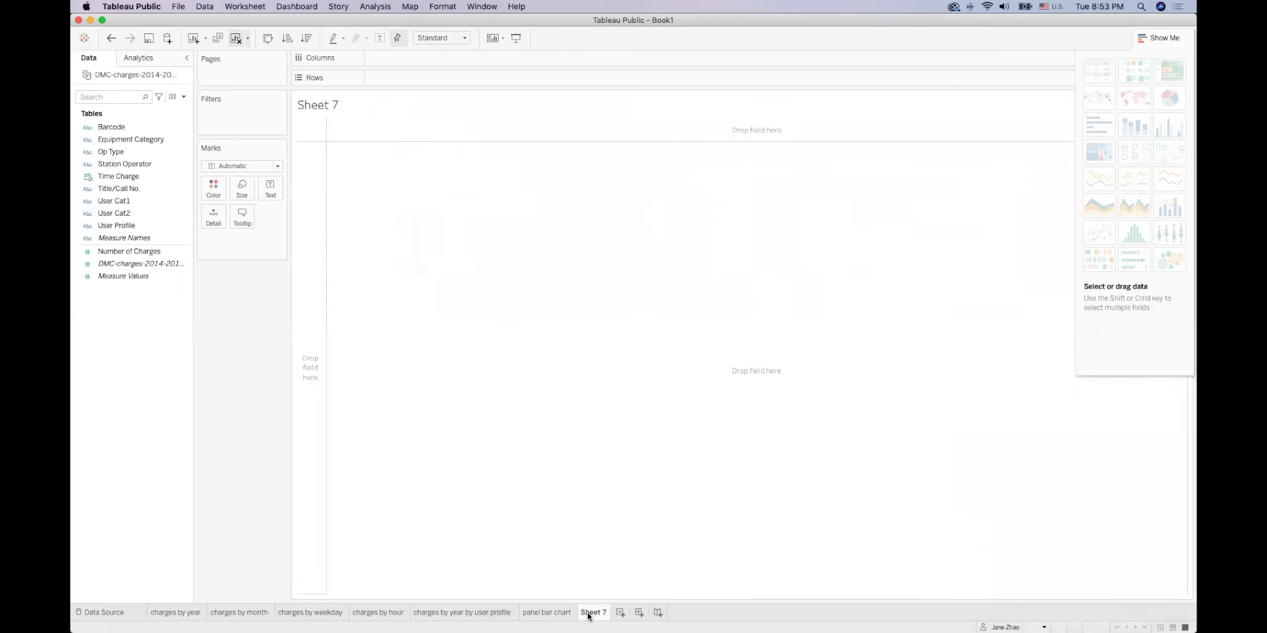
{"action": "left_click_drag", "start_coordinate": [129, 252], "coordinate": [426, 80]}
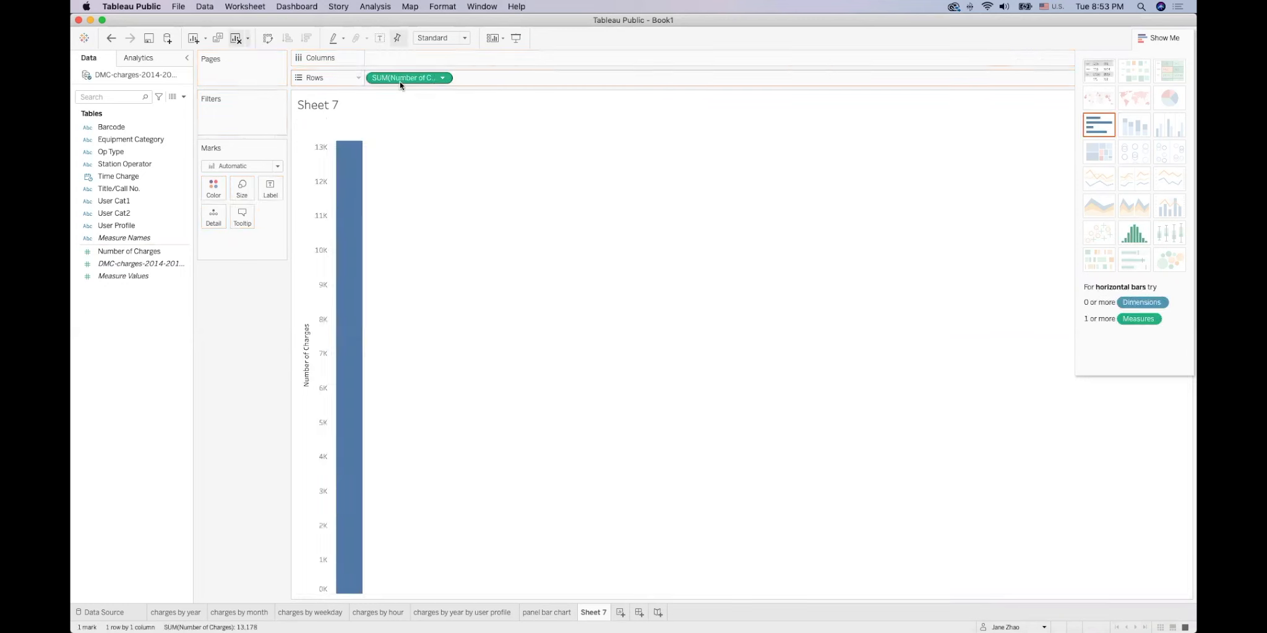
{"action": "left_click_drag", "start_coordinate": [118, 176], "coordinate": [416, 58]}
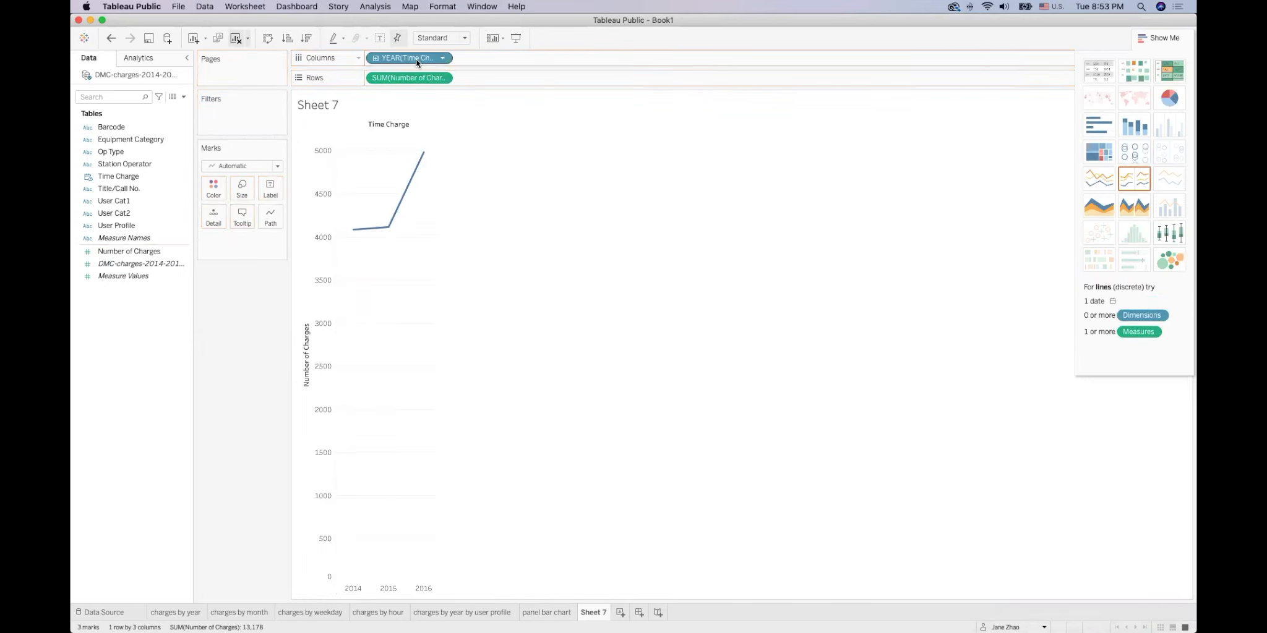
{"action": "left_click", "coordinate": [278, 167]}
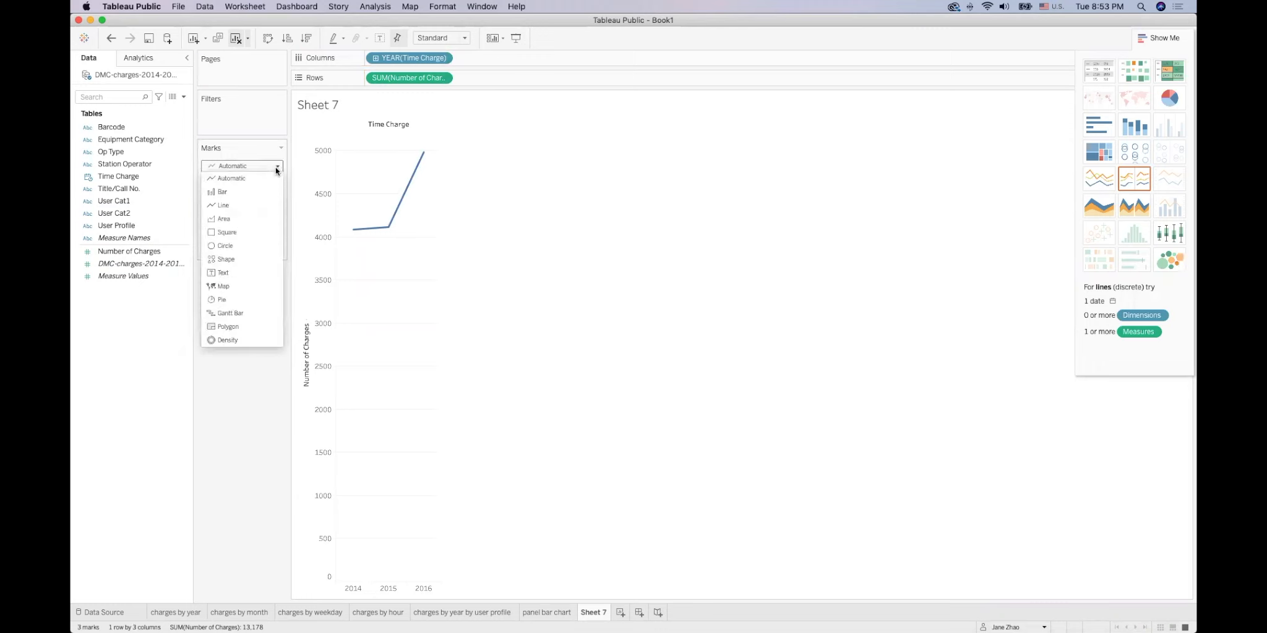
{"action": "left_click", "coordinate": [257, 245]}
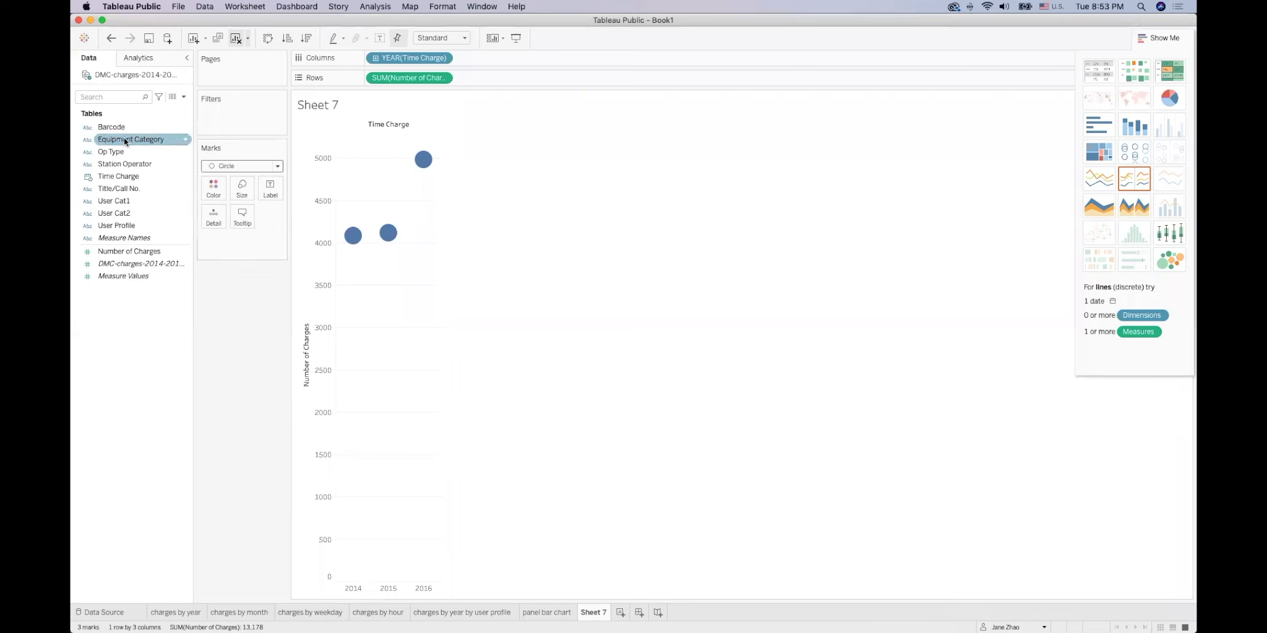
Color the yearly circles by Equipment Category and hide the Show Me chart choices covering the legend
{"action": "left_click_drag", "start_coordinate": [124, 139], "coordinate": [212, 191]}
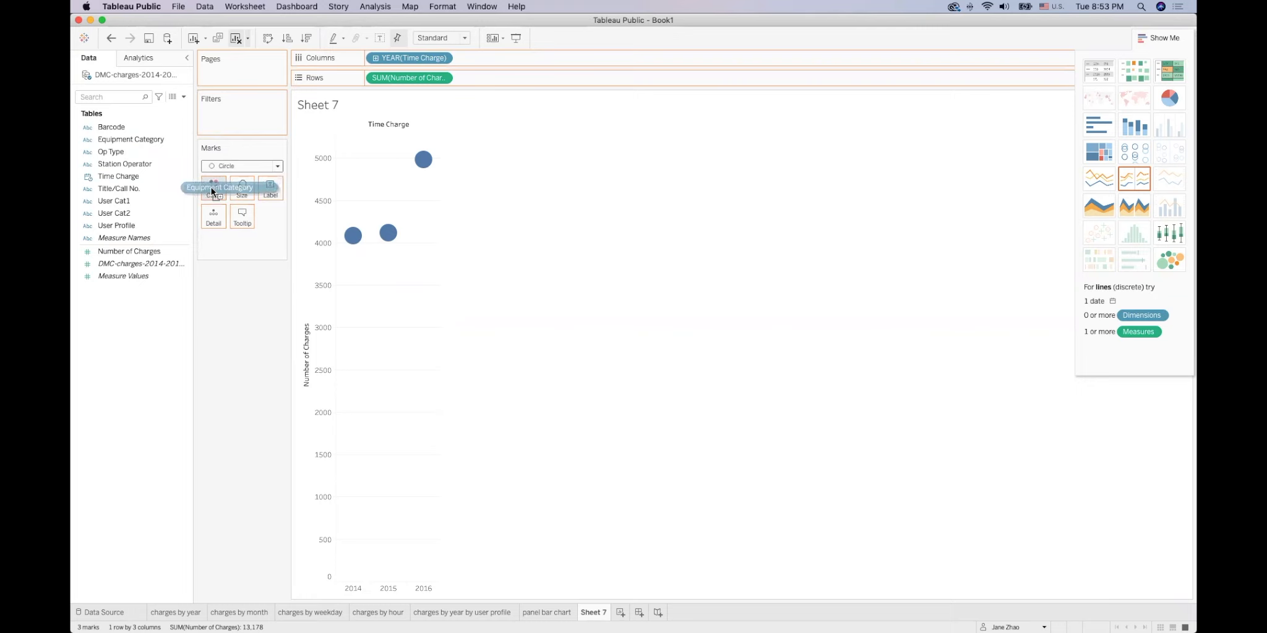
{"action": "left_click_drag", "start_coordinate": [212, 191], "coordinate": [213, 187]}
{"action": "left_click_drag", "start_coordinate": [212, 188], "coordinate": [212, 188]}
{"action": "left_click_drag", "start_coordinate": [213, 188], "coordinate": [213, 188]}
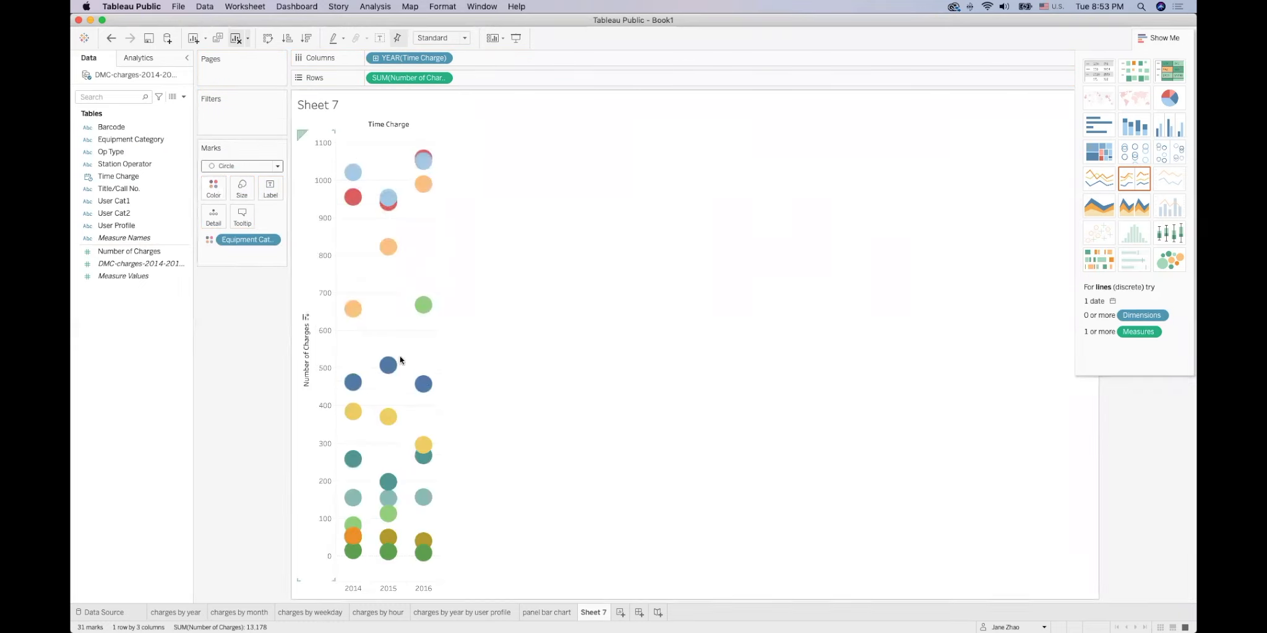
{"action": "left_click", "coordinate": [1166, 38]}
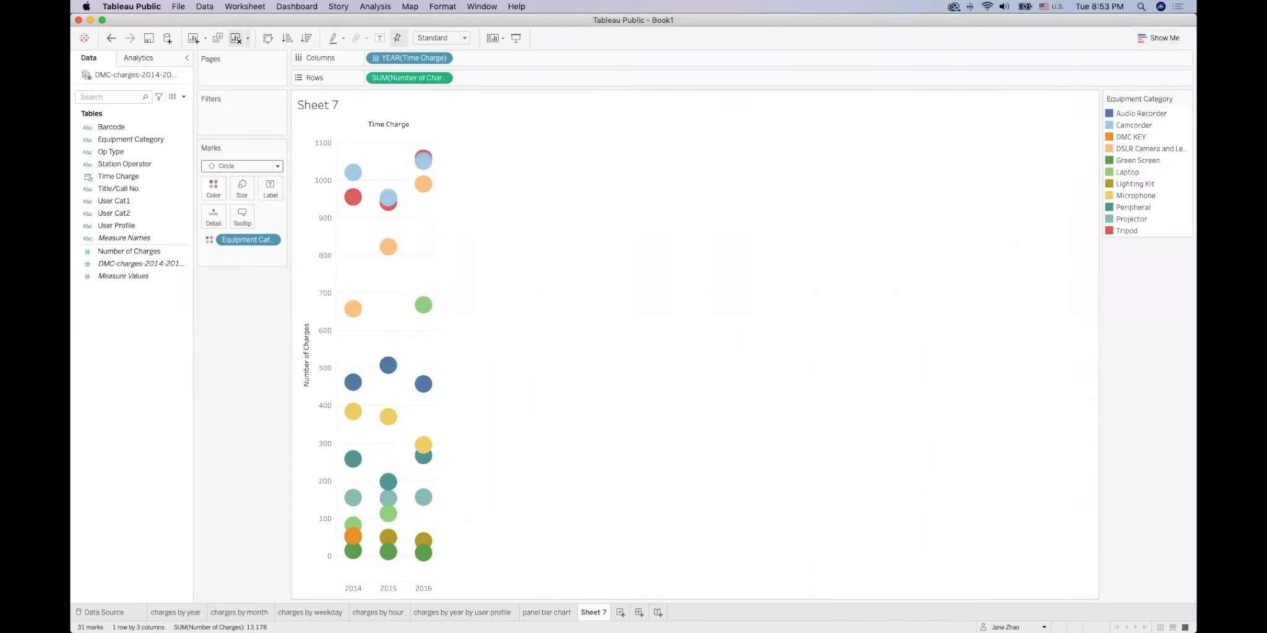
{"action": "mouse_move", "coordinate": [429, 198]}
{"action": "left_click", "coordinate": [168, 152]}
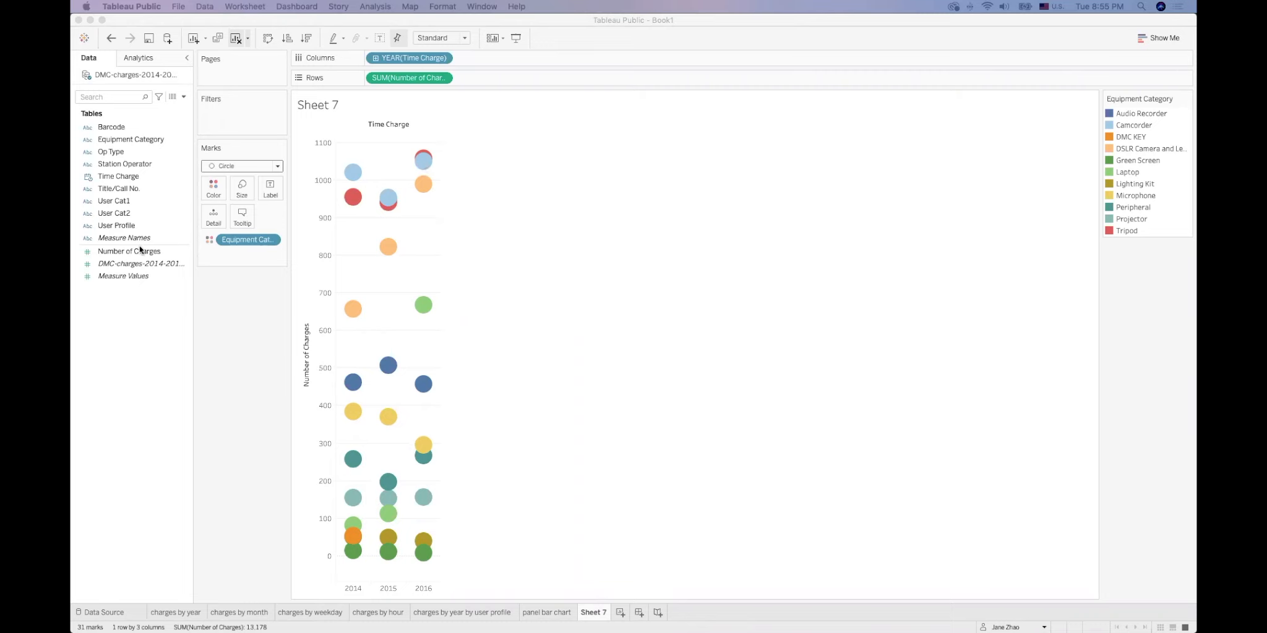
Size the circles by Number of Charges and rename Sheet 7 as "circle chart"
{"action": "left_click_drag", "start_coordinate": [132, 253], "coordinate": [233, 186]}
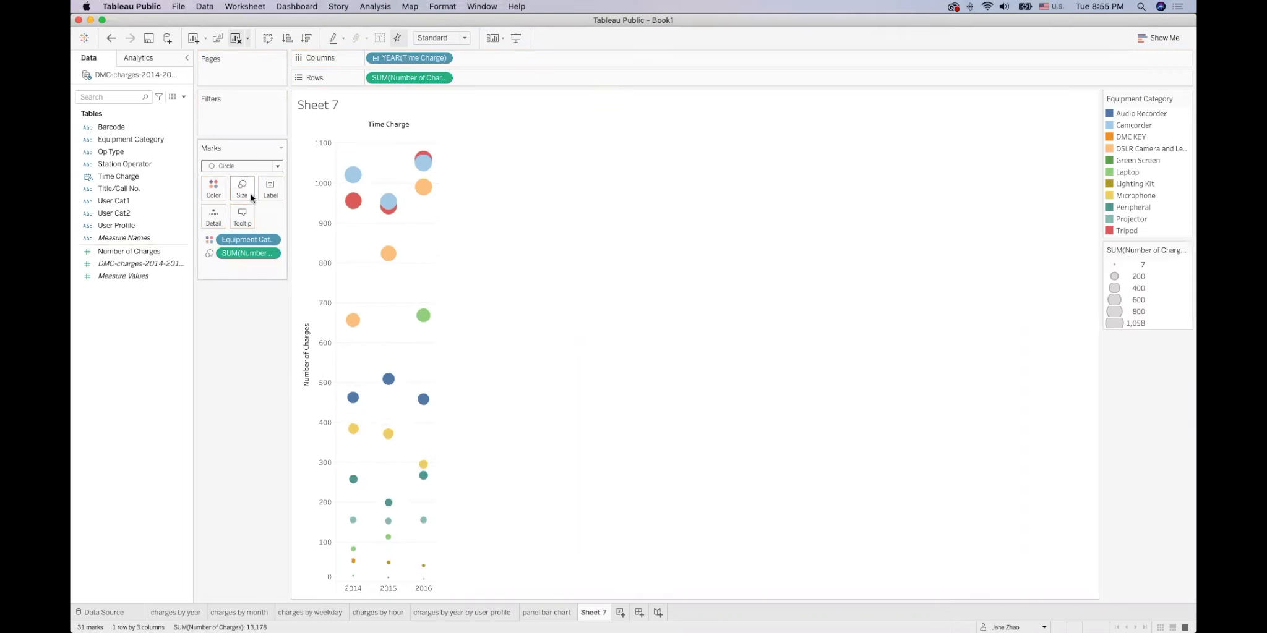
{"action": "mouse_move", "coordinate": [426, 162]}
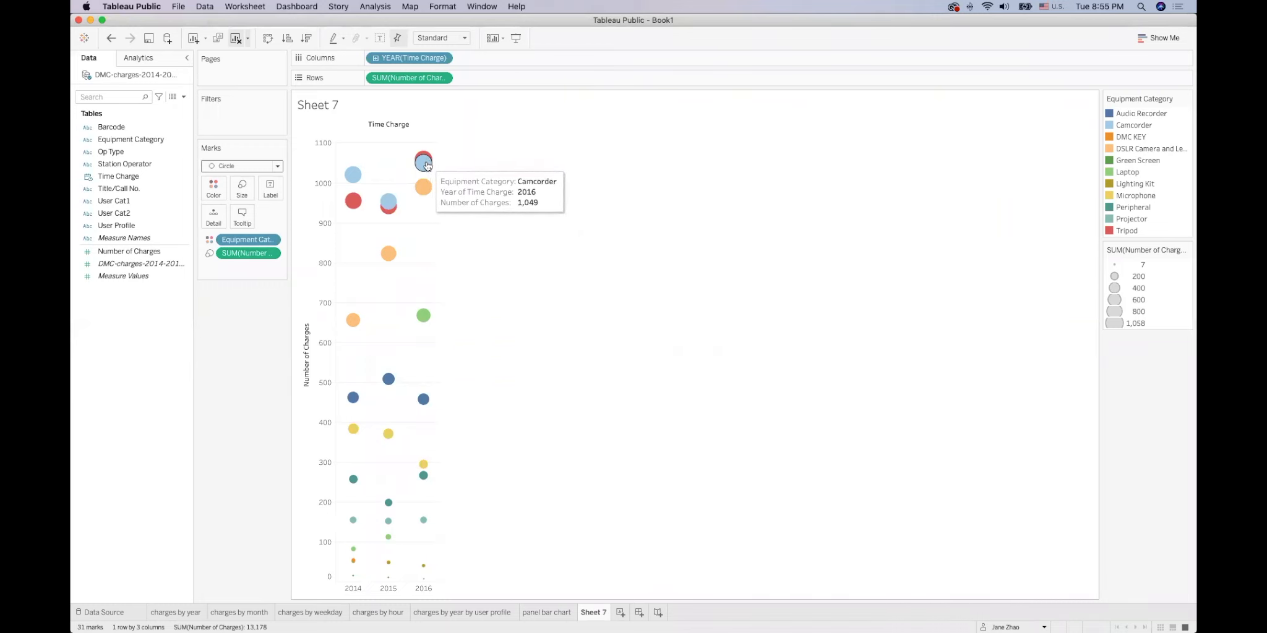
{"action": "double_click", "coordinate": [590, 613]}
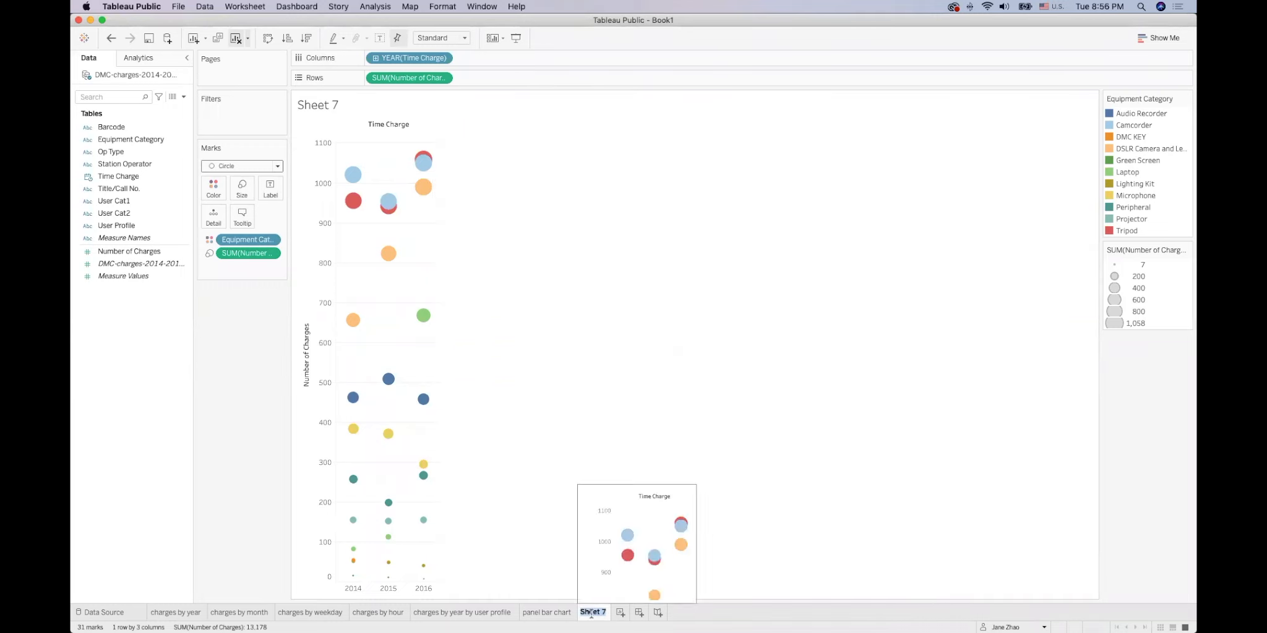
{"action": "type", "text": "circle chart"}
{"action": "key", "text": "Return"}
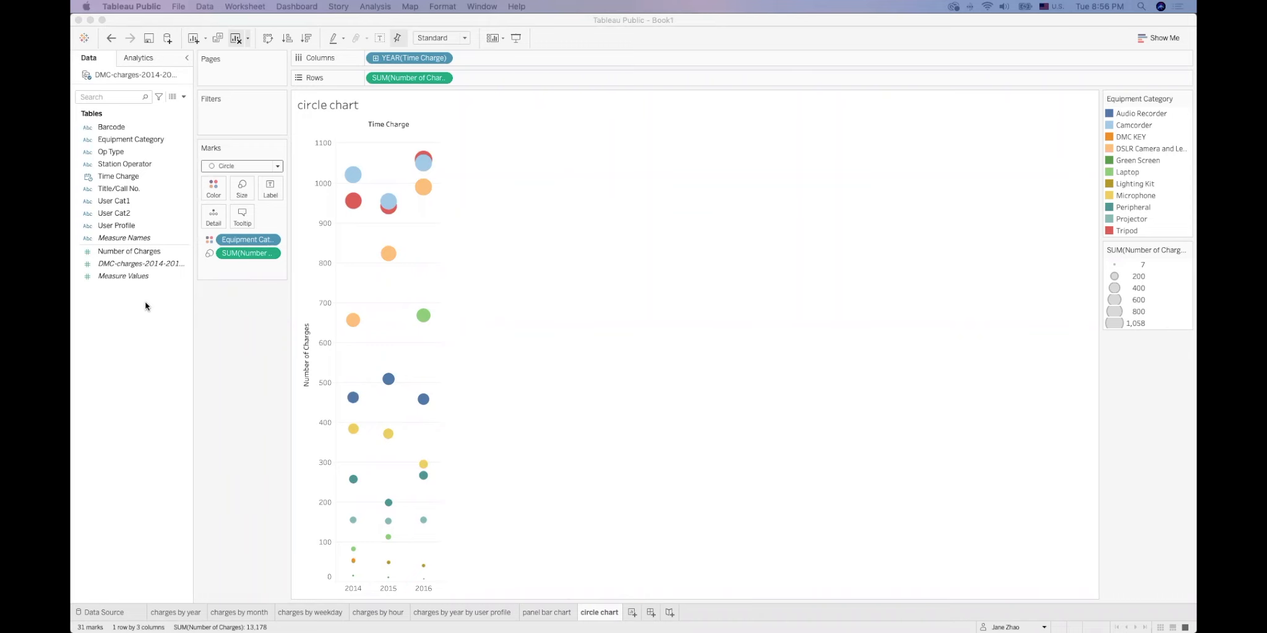
On a new worksheet, build a text table from Number of Charges, User Profile, Equipment Category and Time Charge with Show Me
{"action": "left_click", "coordinate": [1169, 38]}
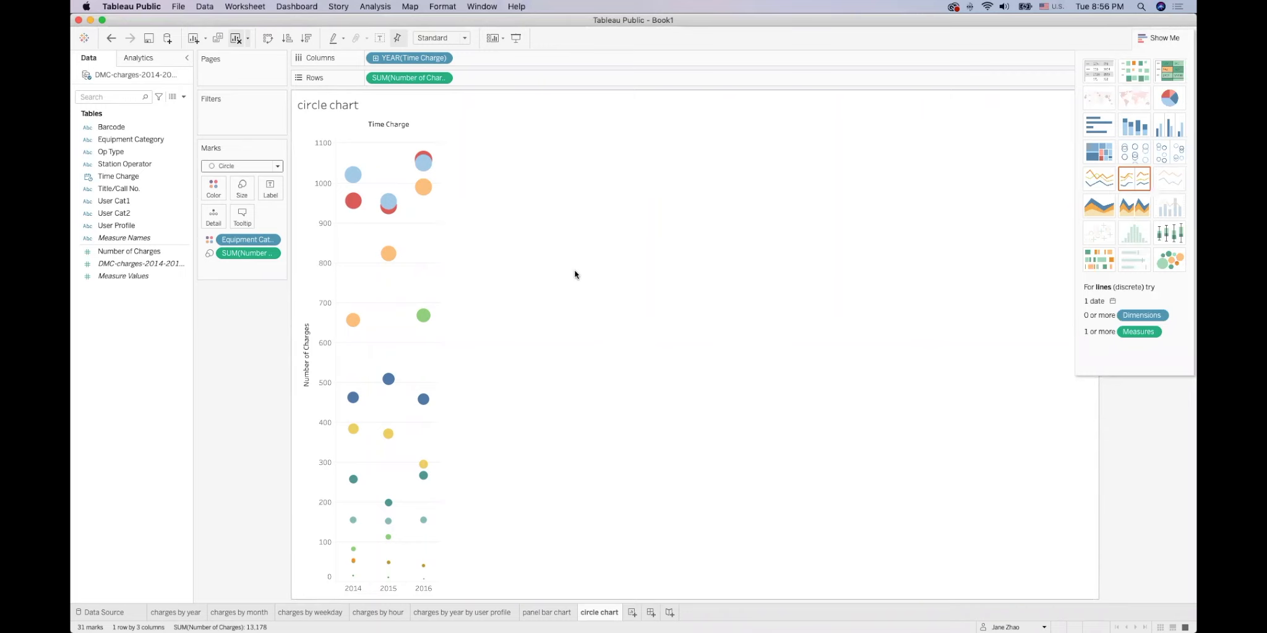
{"action": "left_click", "coordinate": [631, 613]}
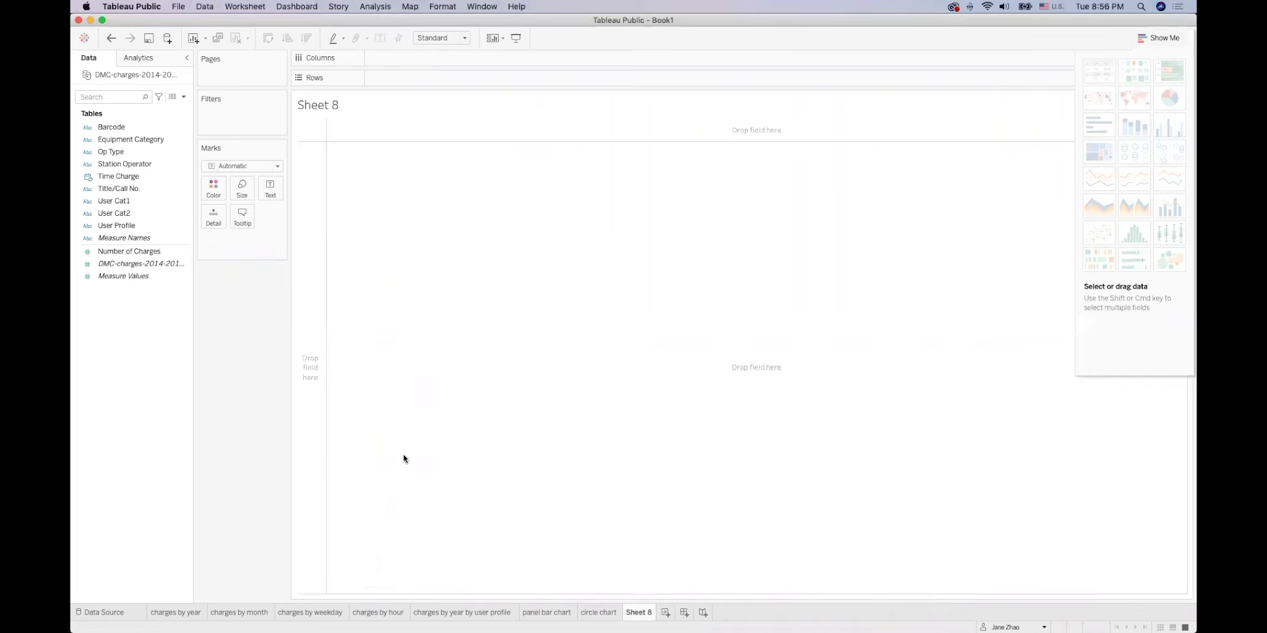
{"action": "left_click", "coordinate": [137, 254]}
{"action": "left_click", "coordinate": [127, 227], "text": "super"}
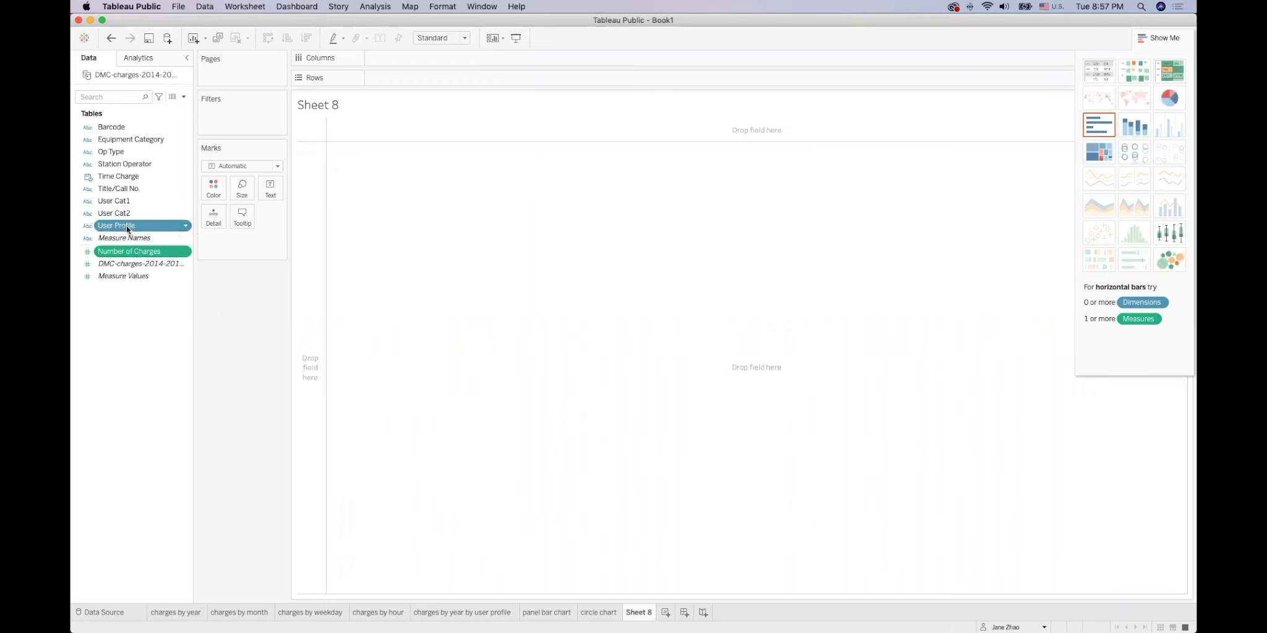
{"action": "left_click", "coordinate": [149, 139], "text": "super"}
{"action": "left_click", "coordinate": [147, 175], "text": "super"}
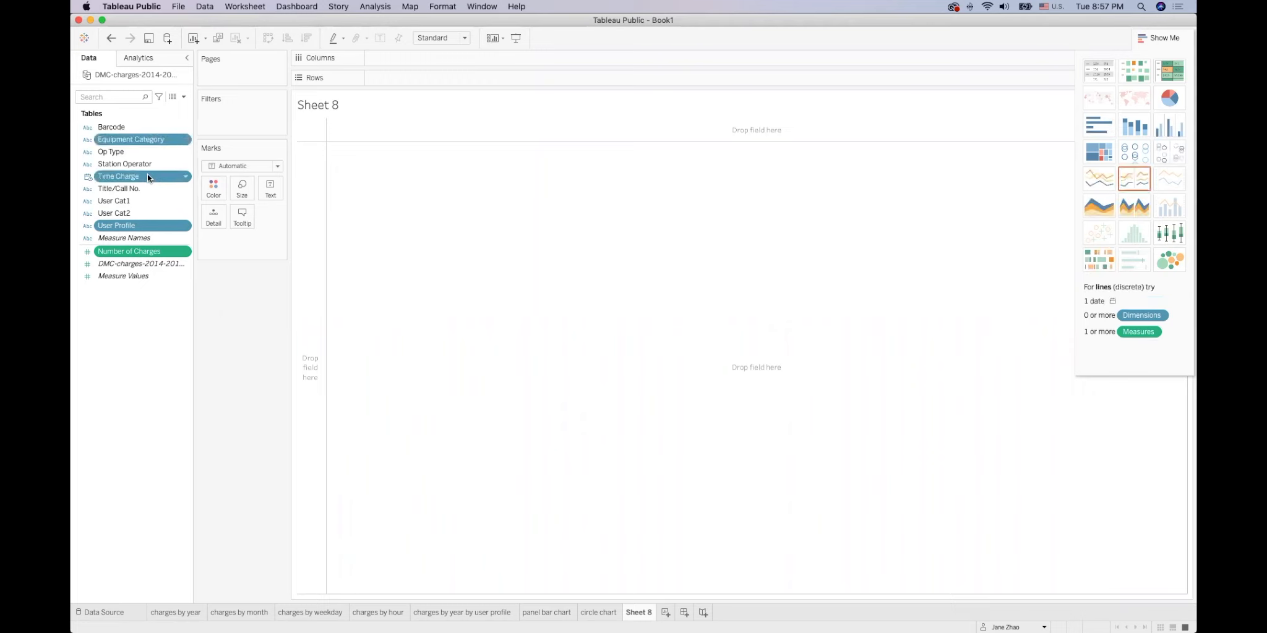
{"action": "left_click", "coordinate": [1106, 74]}
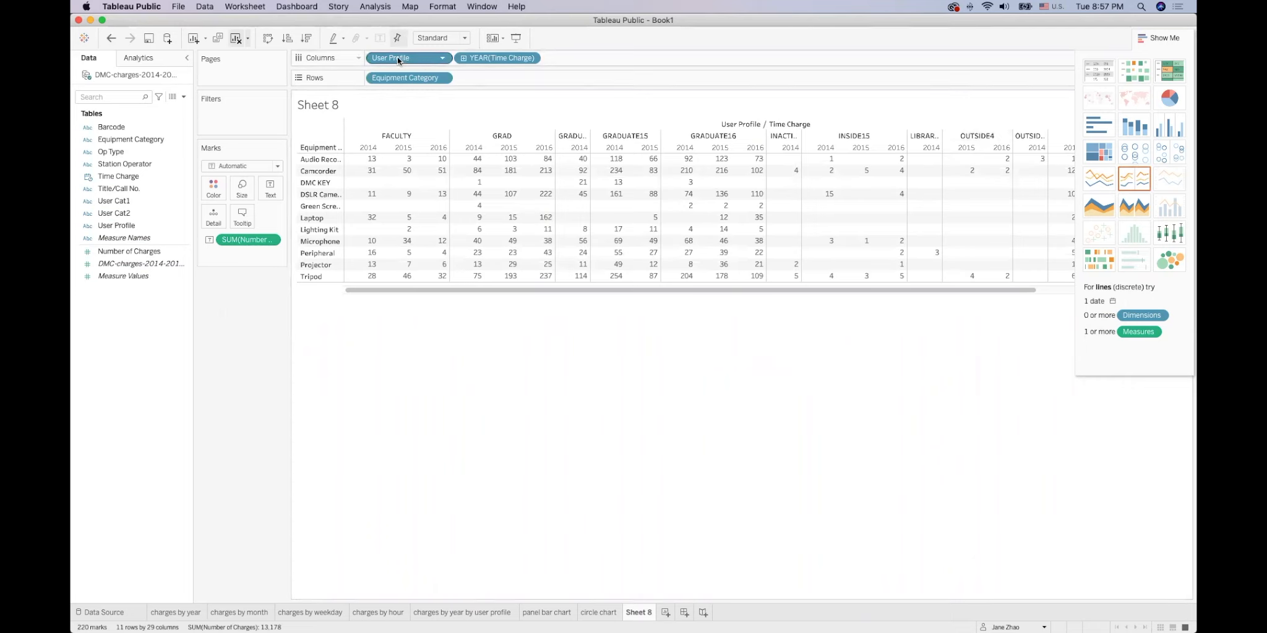
Move User Profile from Columns to Rows after Equipment Category and rename Sheet 8 as "static text table"
{"action": "left_click_drag", "start_coordinate": [397, 56], "coordinate": [488, 76]}
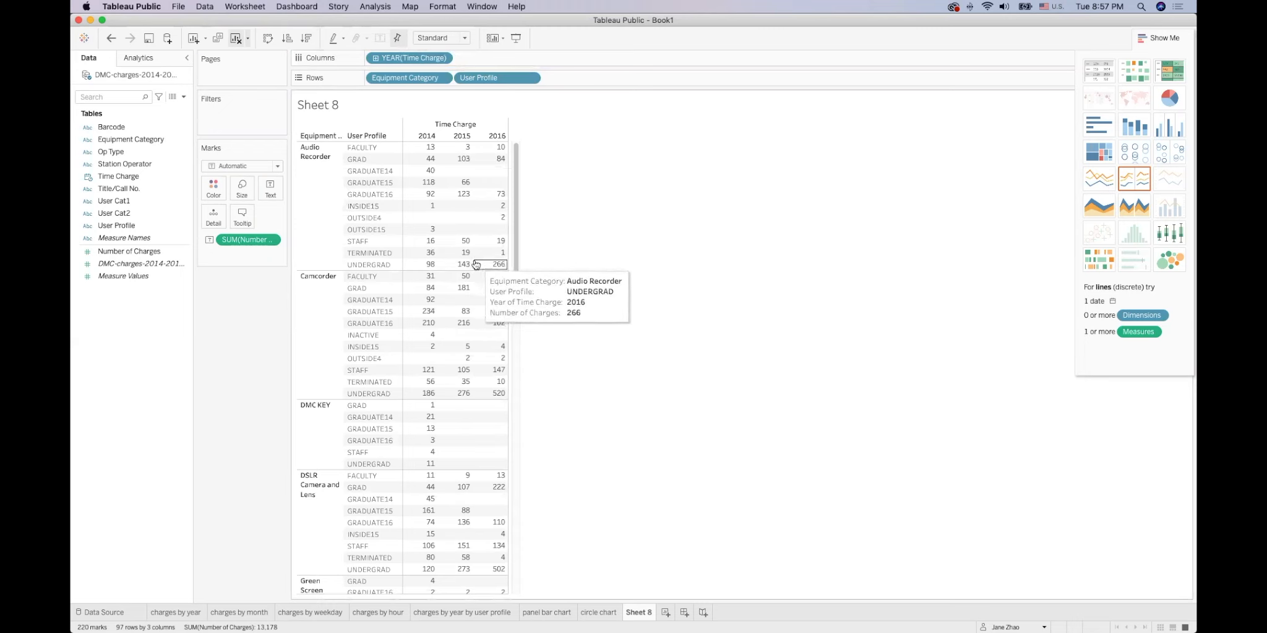
{"action": "double_click", "coordinate": [644, 610]}
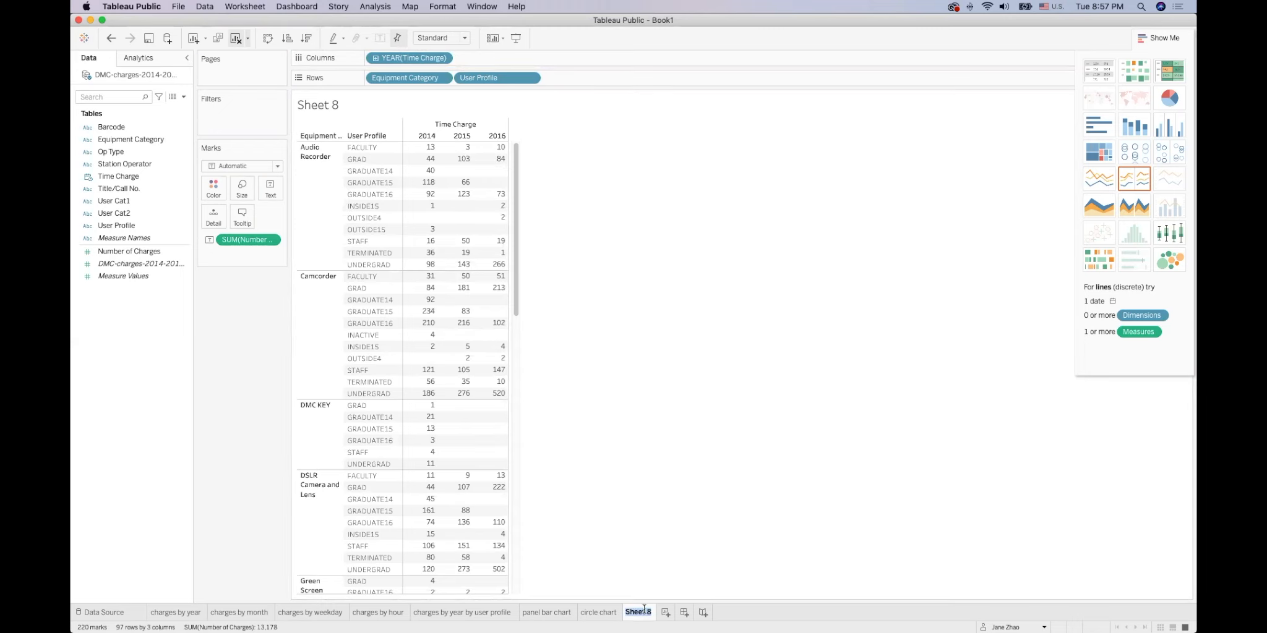
{"action": "type", "text": "static text table"}
{"action": "key", "text": "Return"}
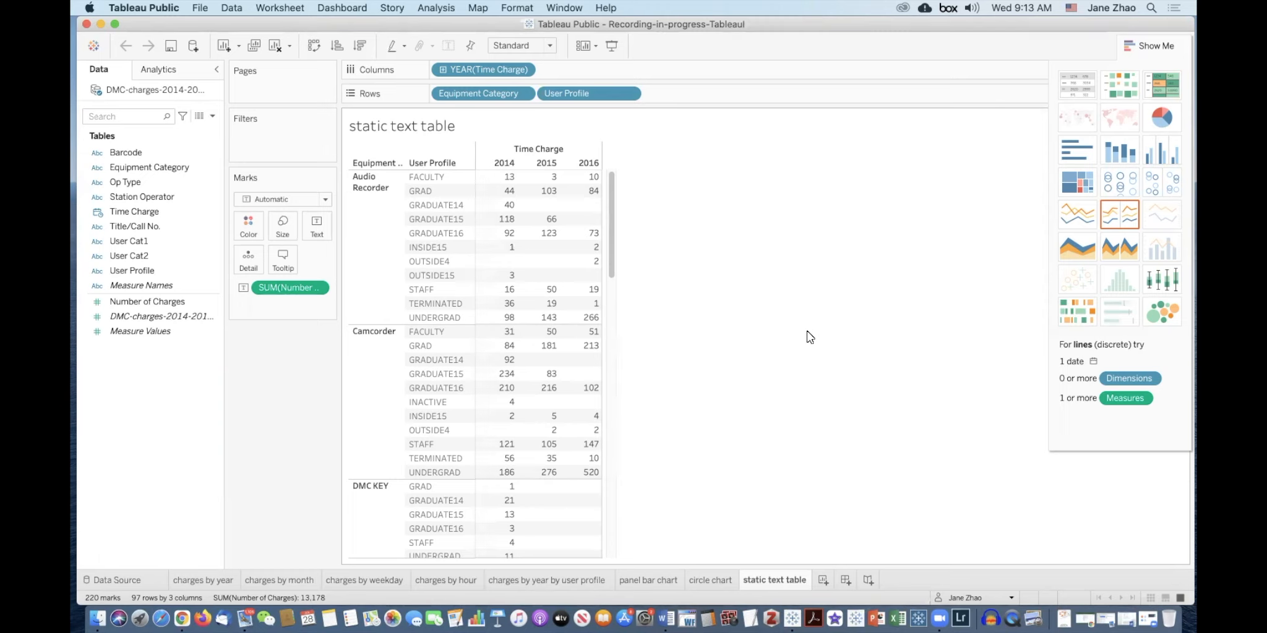
Create a new worksheet and place Number of Charges on Rows and Time Charge on Columns
{"action": "left_click", "coordinate": [823, 581]}
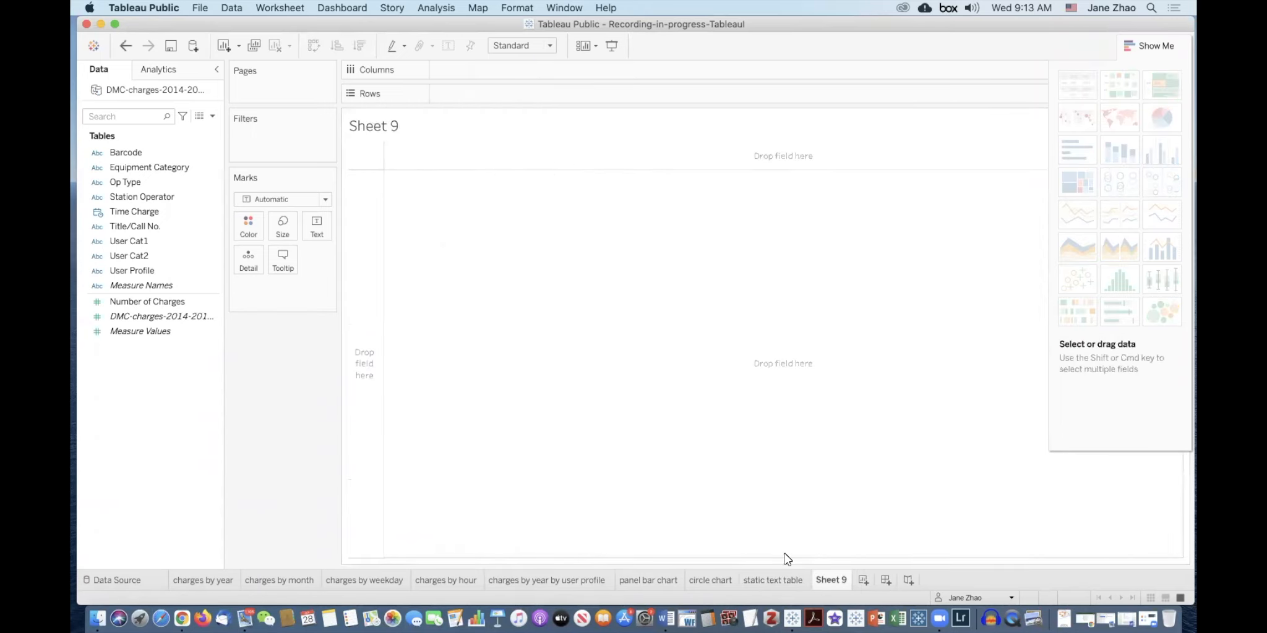
{"action": "left_click", "coordinate": [197, 303]}
{"action": "left_click_drag", "start_coordinate": [176, 300], "coordinate": [524, 94]}
{"action": "left_click", "coordinate": [160, 211]}
{"action": "left_click_drag", "start_coordinate": [159, 210], "coordinate": [504, 70]}
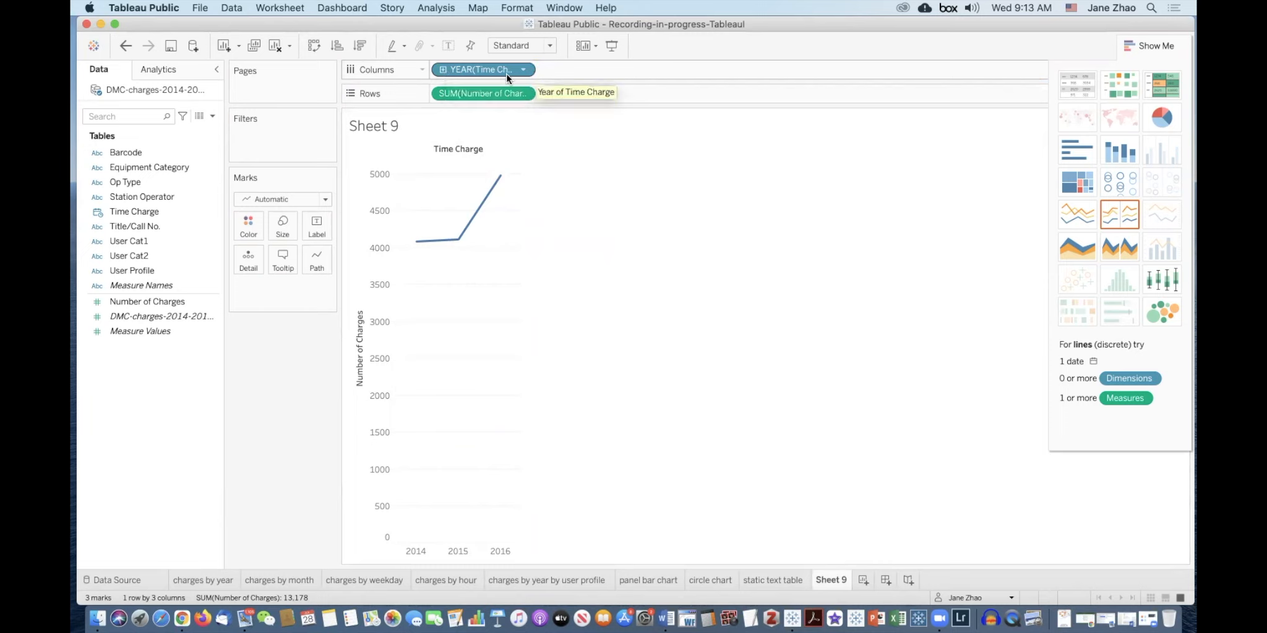
Expand the Time Charge years into quarters on Sheet 9 and collapse them back to years
{"action": "left_click", "coordinate": [442, 69]}
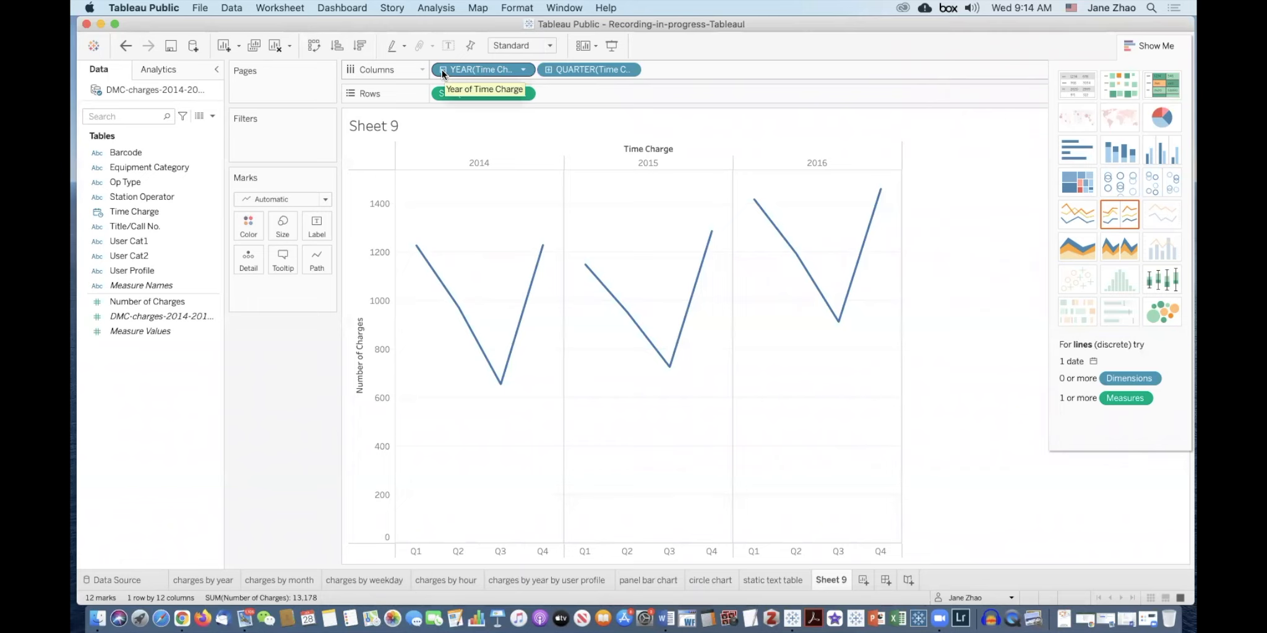
{"action": "left_click", "coordinate": [442, 70]}
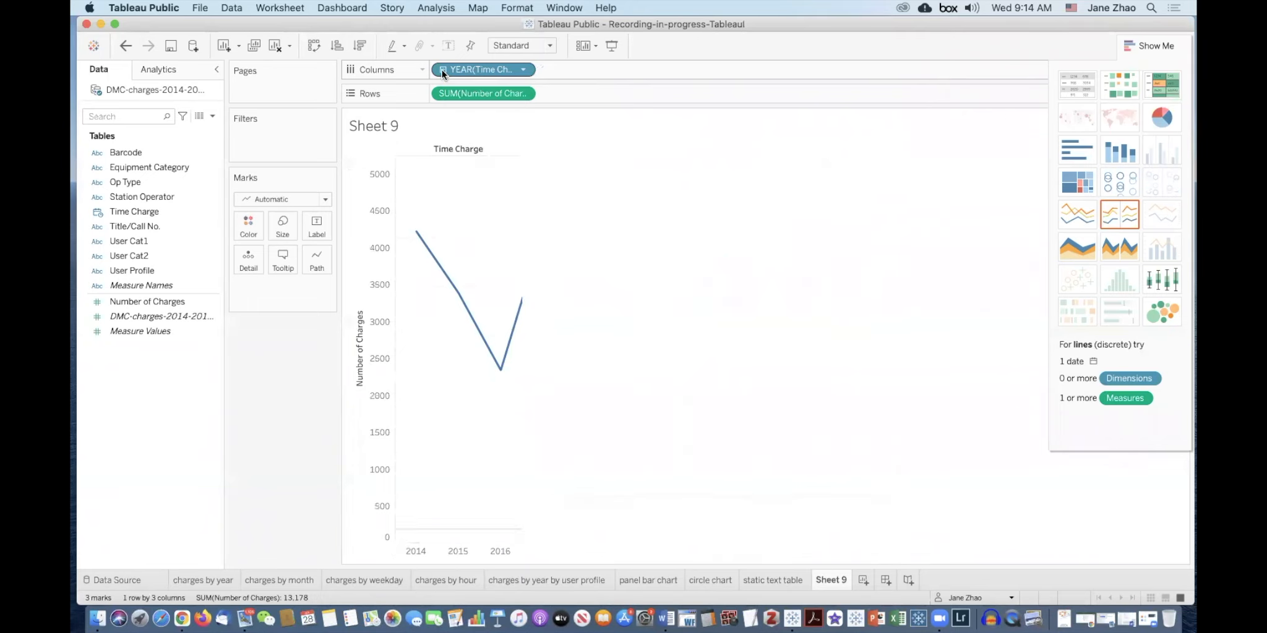
Change the mark type on Sheet 9 to Bar and drill Time Charge down from years to quarters and months
{"action": "left_click", "coordinate": [321, 200]}
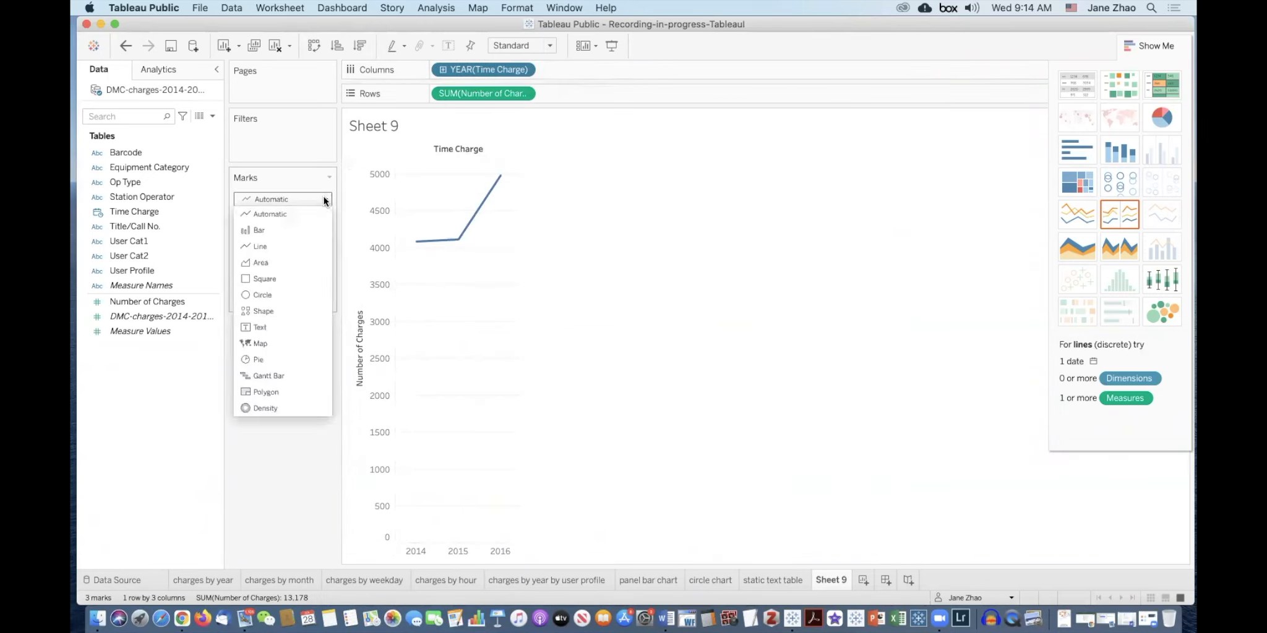
{"action": "left_click", "coordinate": [305, 235]}
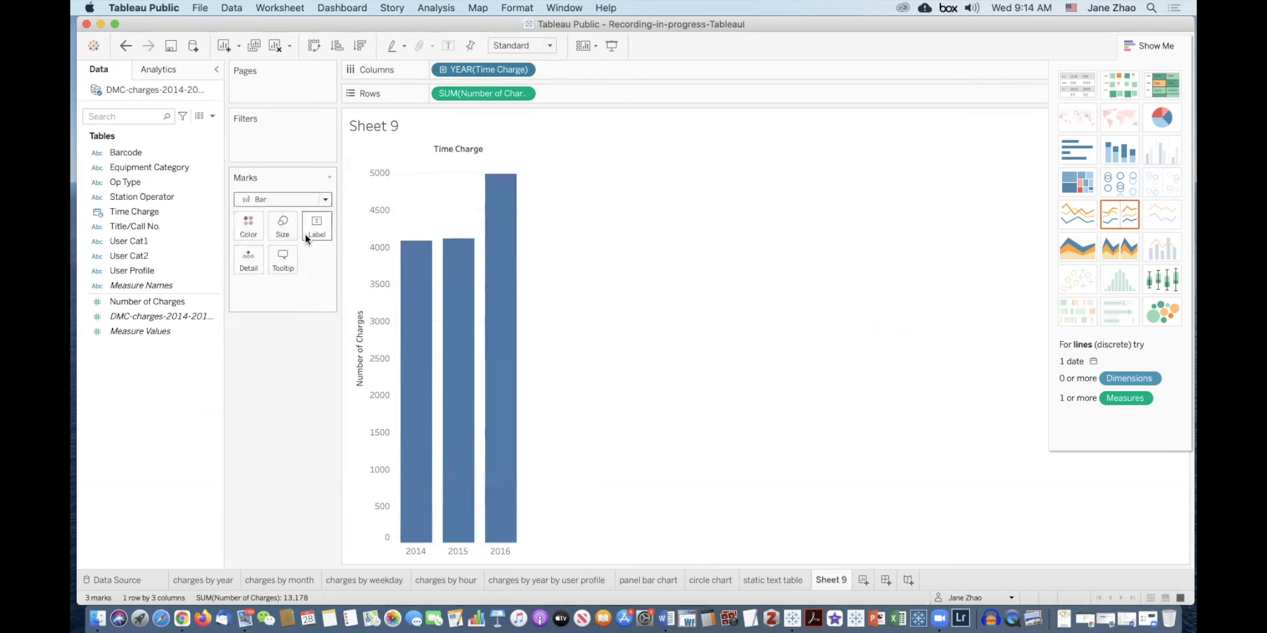
{"action": "left_click", "coordinate": [443, 70]}
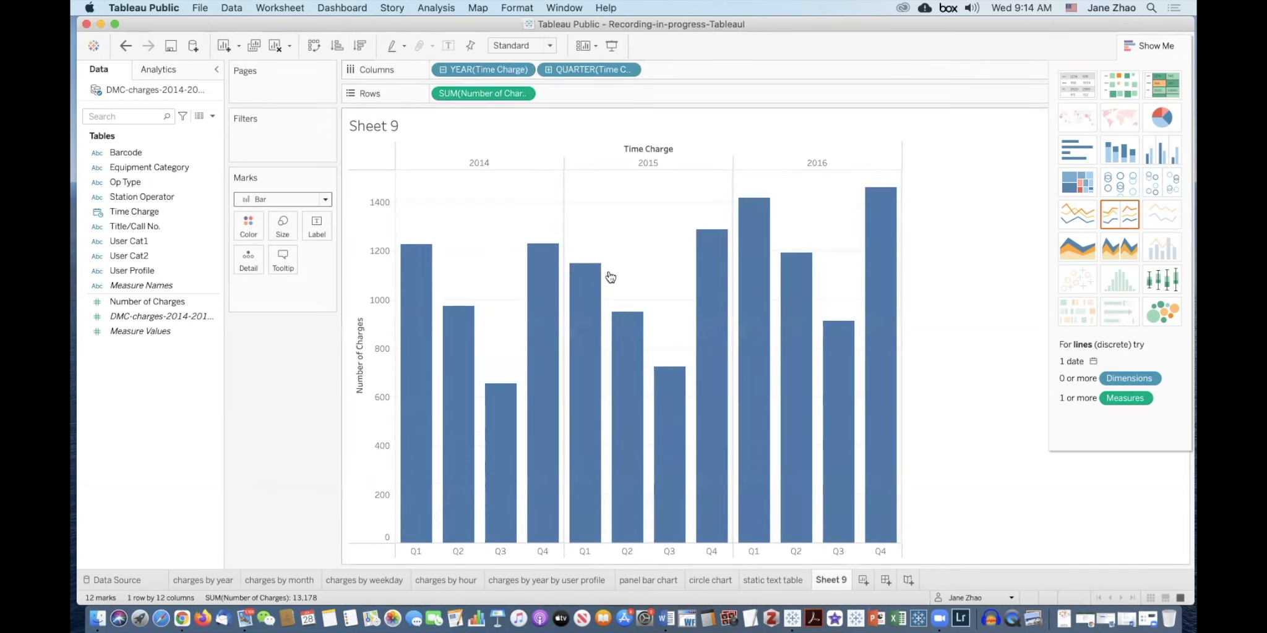
{"action": "mouse_move", "coordinate": [648, 317]}
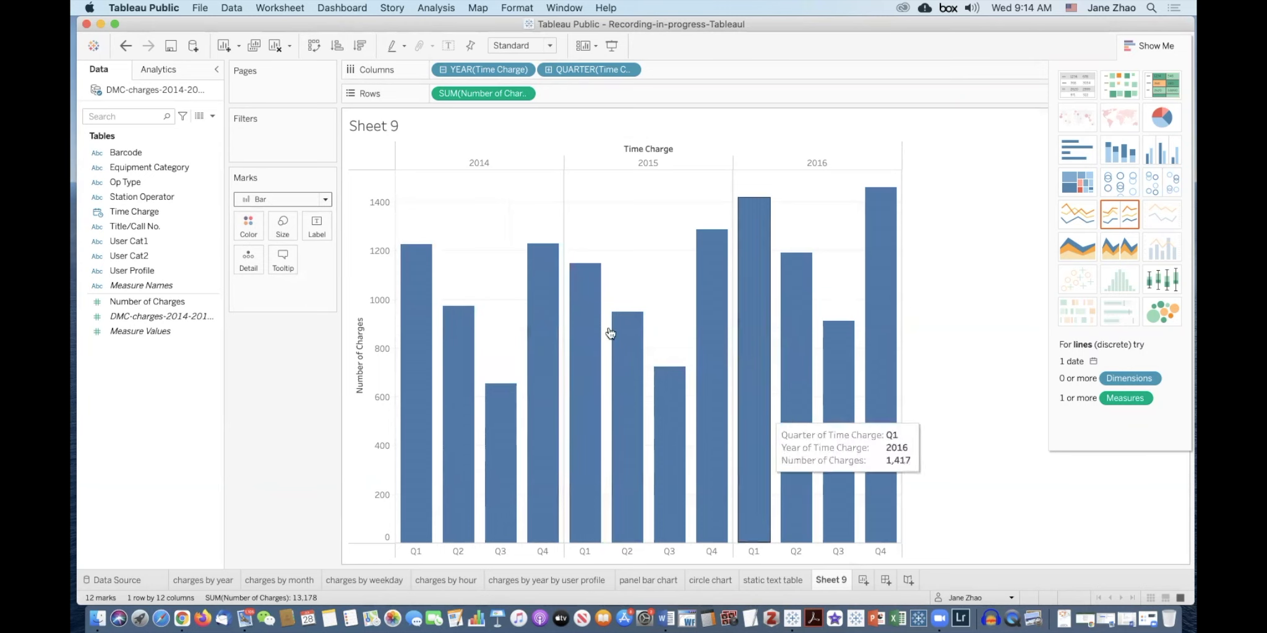
{"action": "mouse_move", "coordinate": [708, 378]}
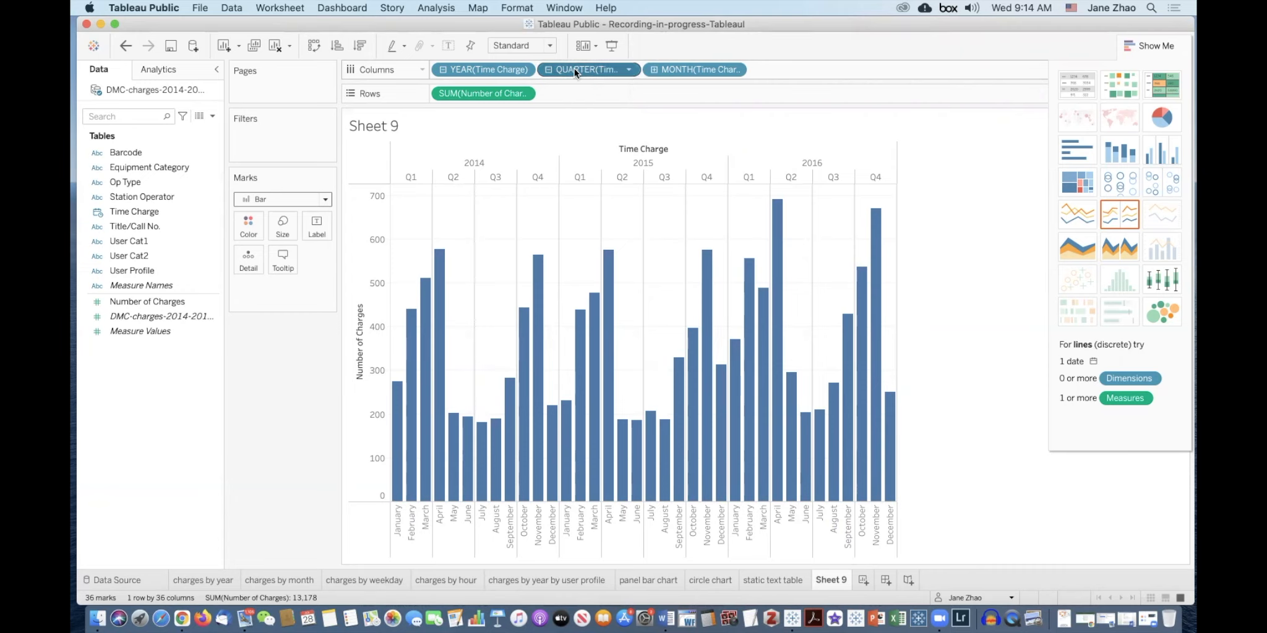
Reduce Time Charge to years by removing the quarter and month levels, and clear Sheet 9
{"action": "key", "text": "Delete"}
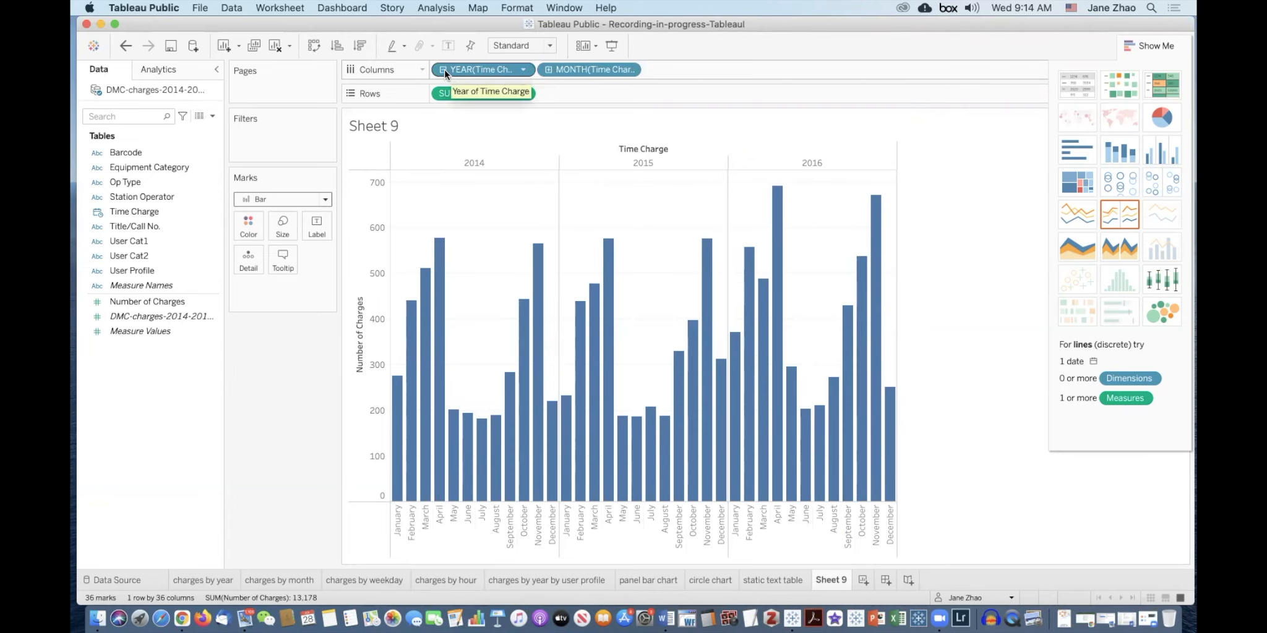
{"action": "key", "text": "Delete"}
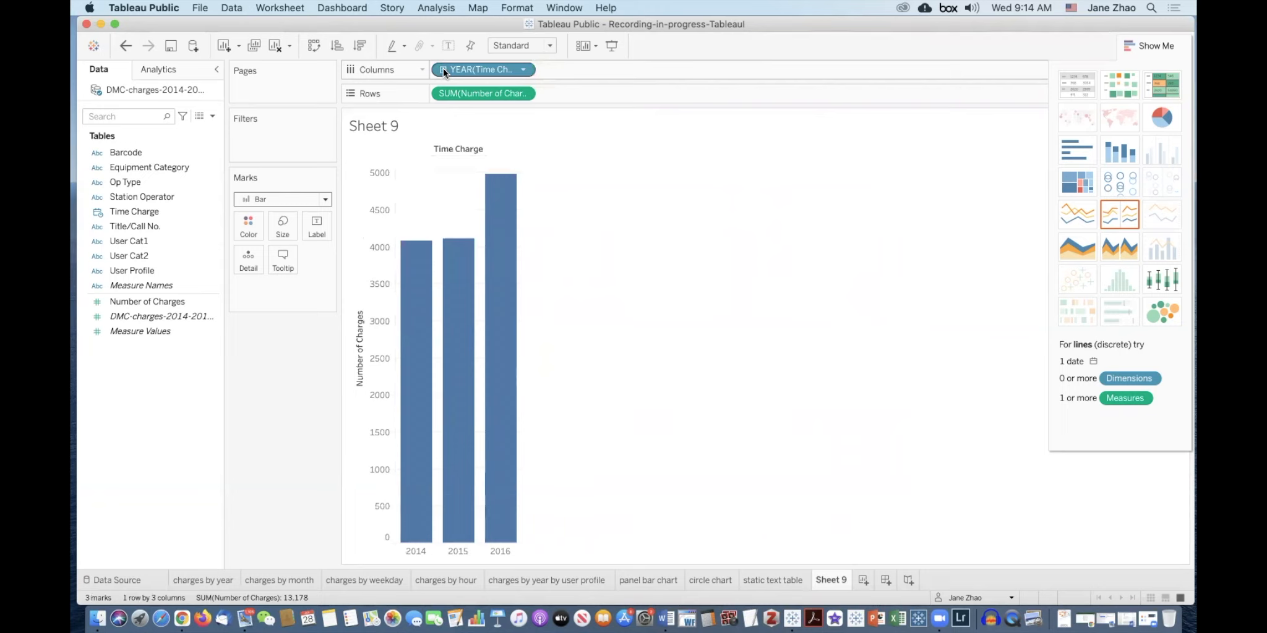
{"action": "left_click", "coordinate": [278, 45]}
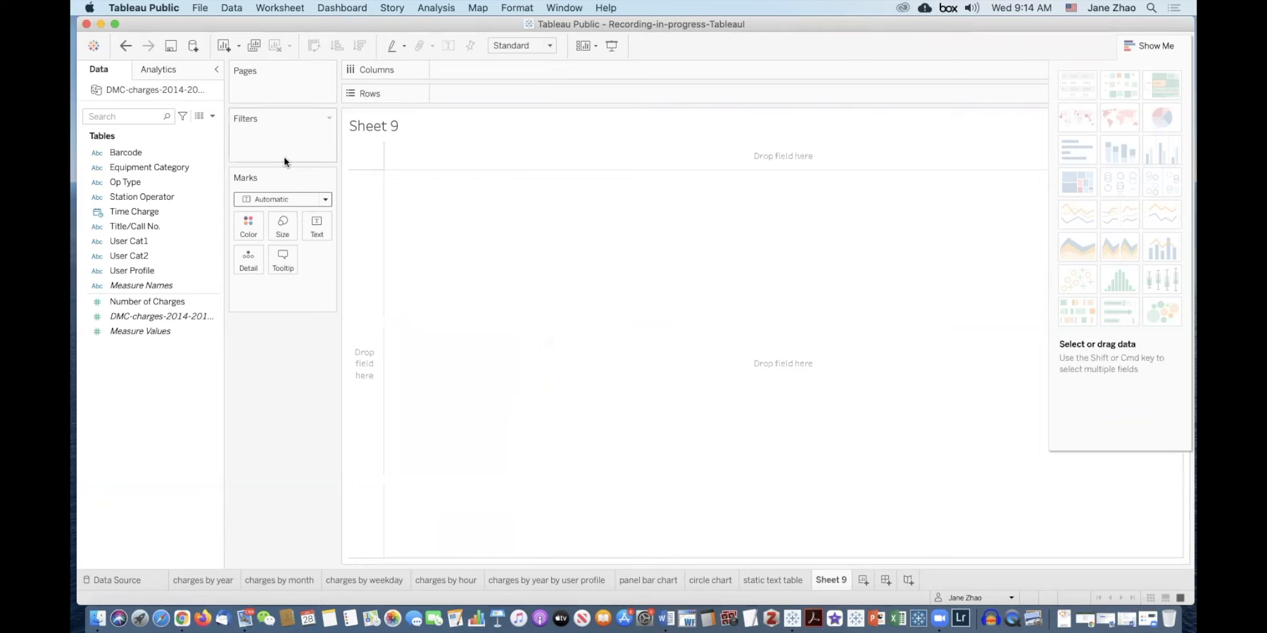
Create a hierarchy with Title/Call No. beneath Equipment Category, keeping the suggested name "Equipment Category, Title/Call No."
{"action": "left_click", "coordinate": [195, 152]}
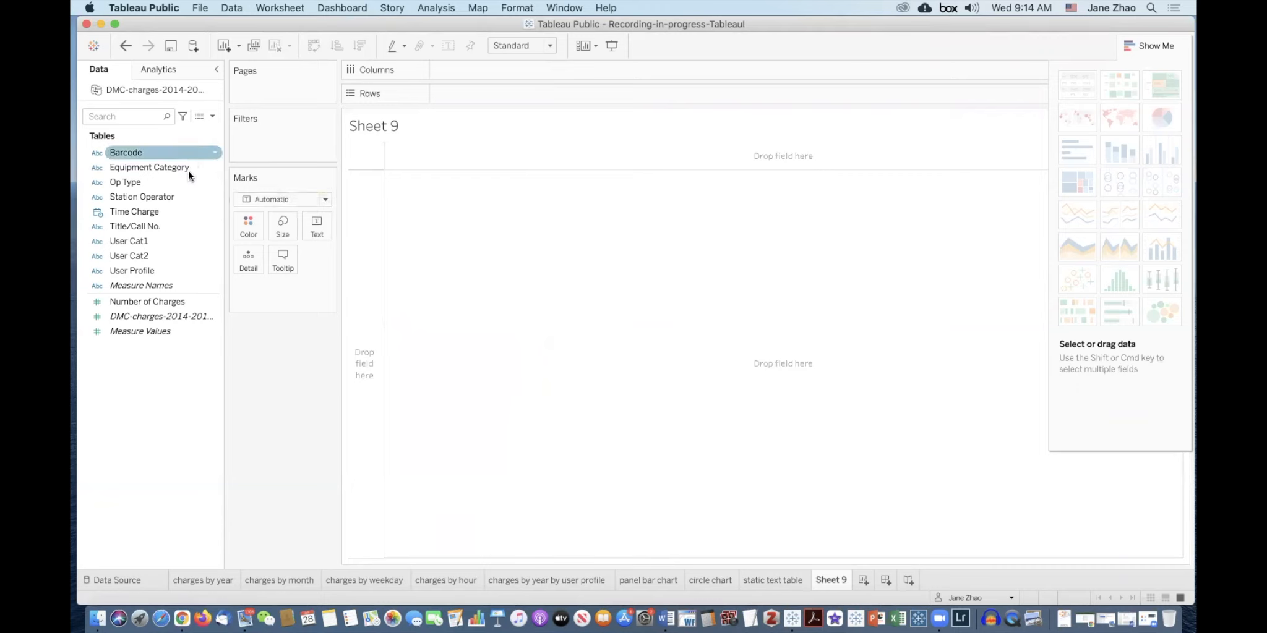
{"action": "left_click", "coordinate": [162, 302]}
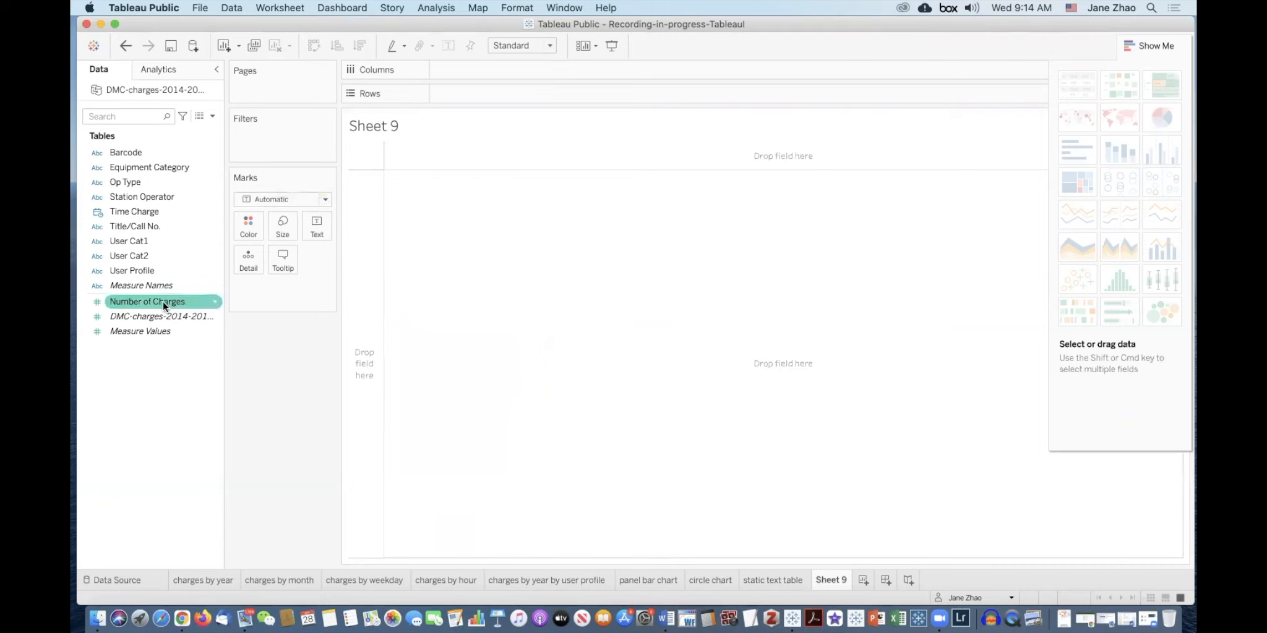
{"action": "left_click", "coordinate": [169, 169]}
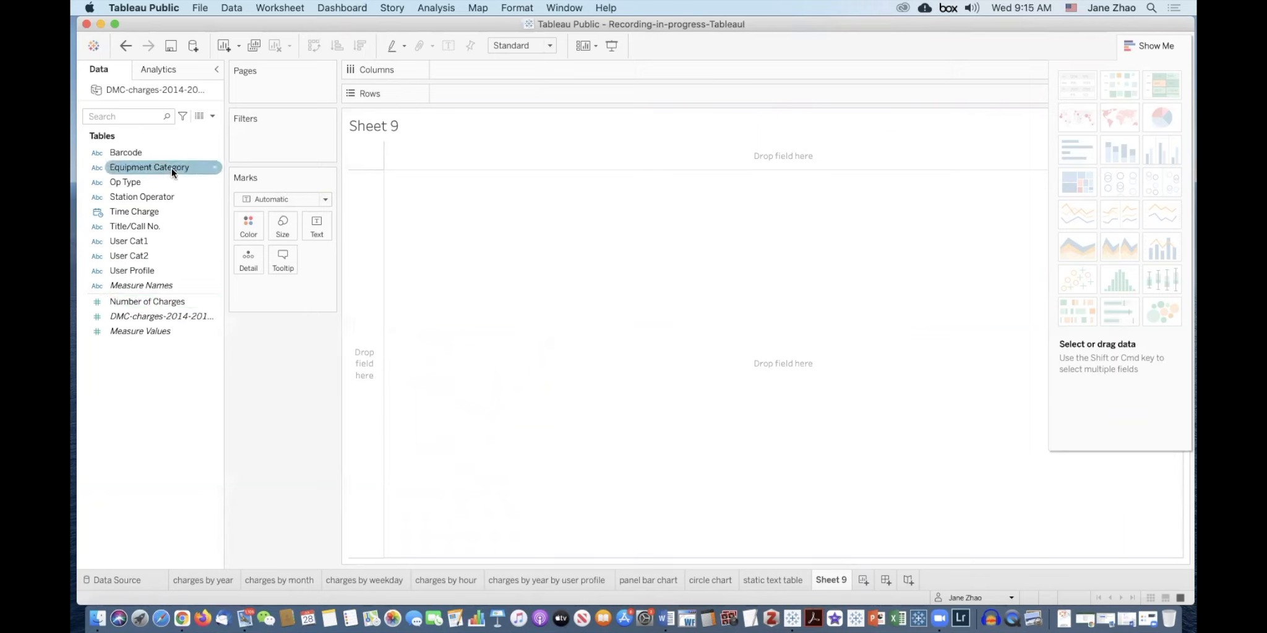
{"action": "left_click", "coordinate": [162, 230]}
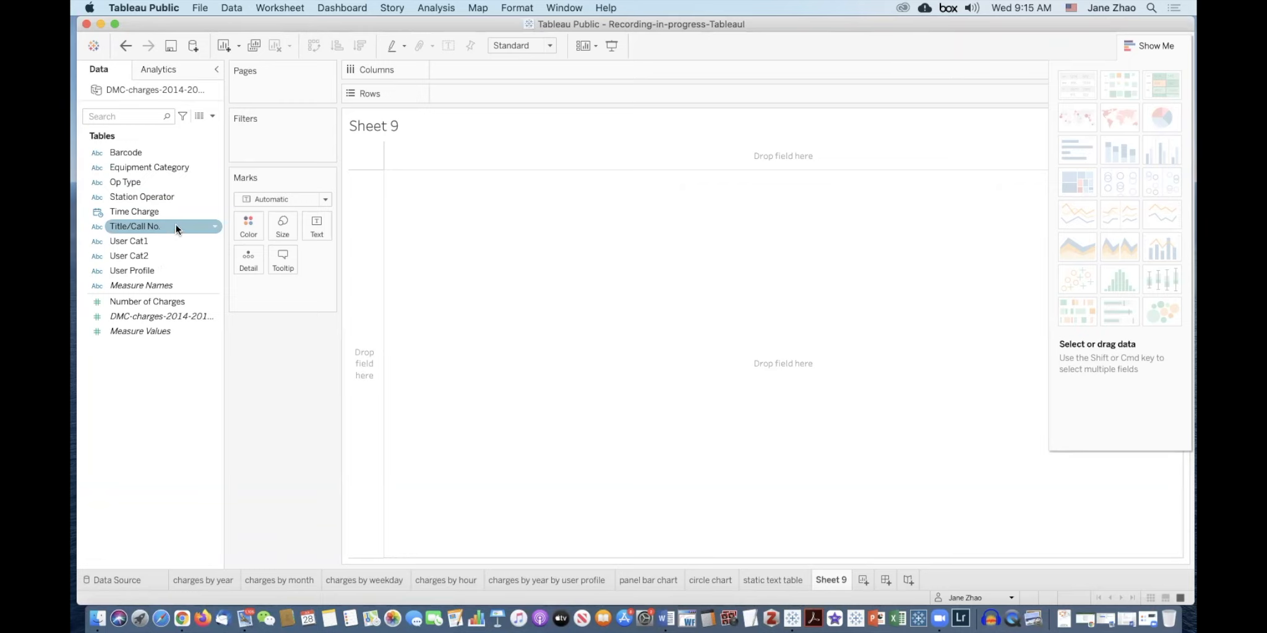
{"action": "left_click", "coordinate": [209, 180]}
{"action": "left_click", "coordinate": [202, 172]}
{"action": "left_click", "coordinate": [201, 227]}
{"action": "left_click_drag", "start_coordinate": [141, 226], "coordinate": [162, 170]}
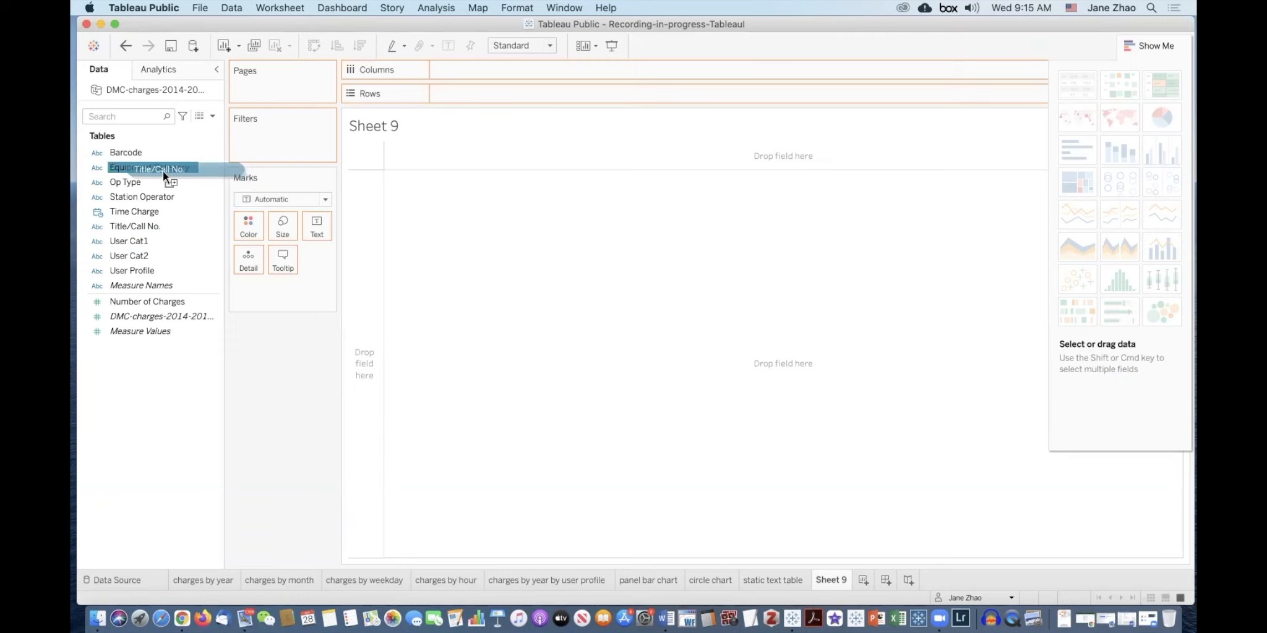
{"action": "left_click_drag", "start_coordinate": [162, 170], "coordinate": [162, 169]}
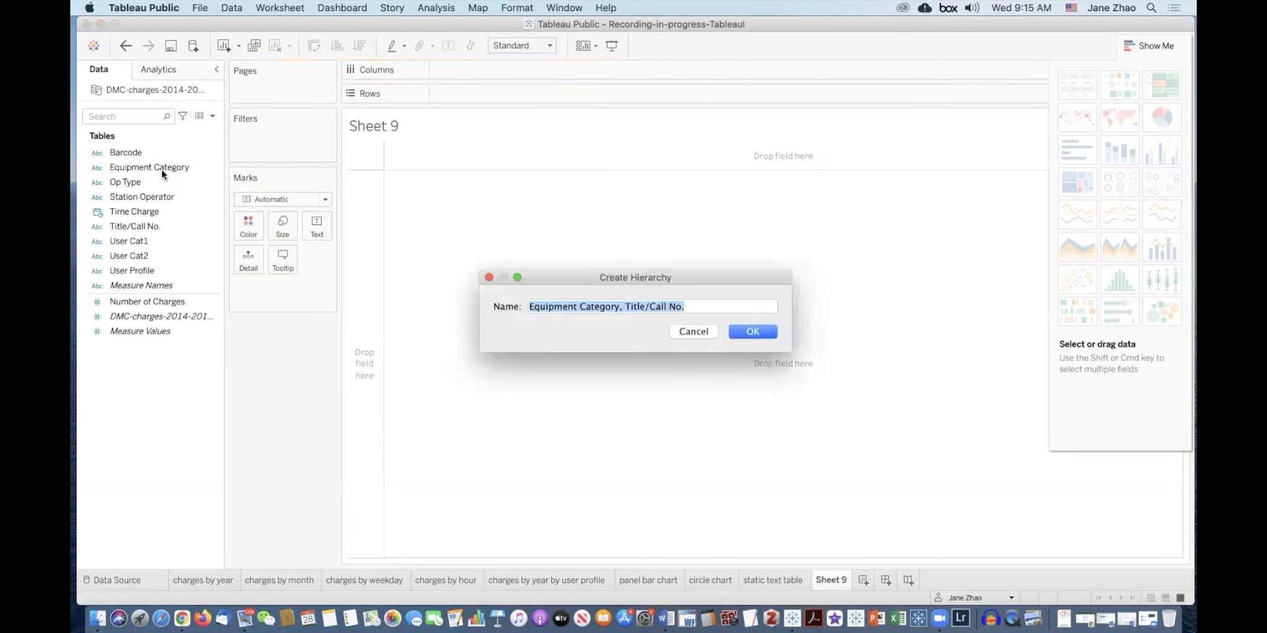
{"action": "left_click", "coordinate": [752, 332]}
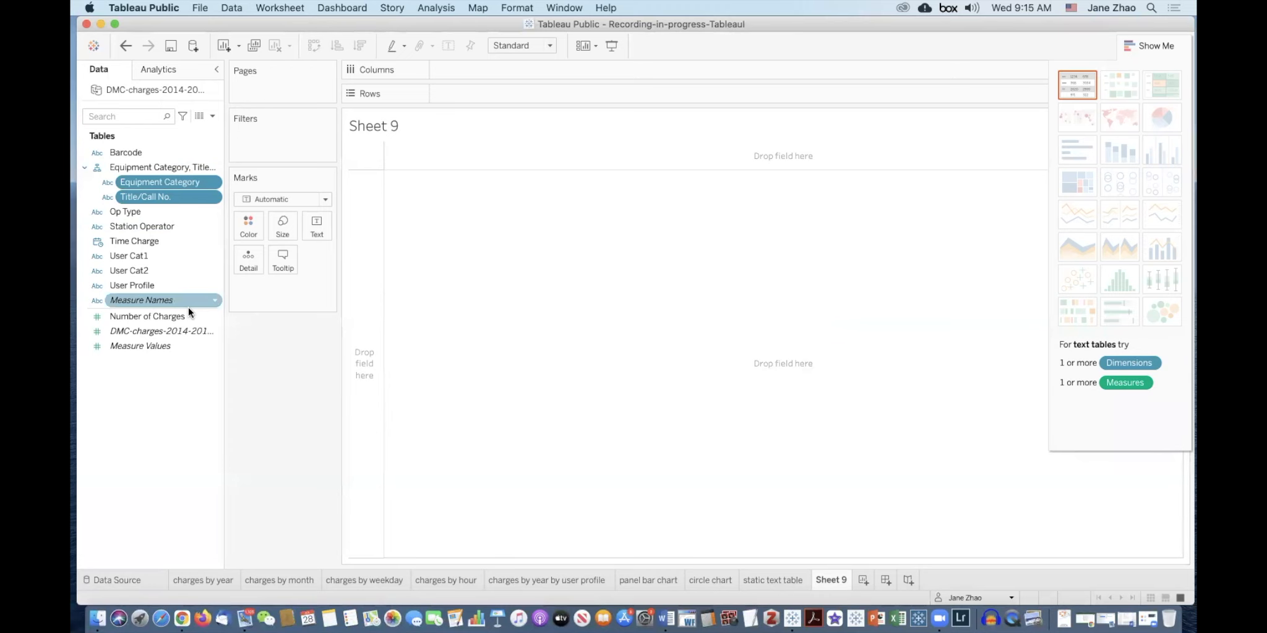
Plot Number of Charges against the Equipment Category hierarchy and swap rows and columns to get horizontal bars
{"action": "mouse_move", "coordinate": [151, 315]}
{"action": "left_mouse_down"}
{"action": "mouse_move", "coordinate": [533, 200]}
{"action": "mouse_move", "coordinate": [488, 96]}
{"action": "left_mouse_up"}
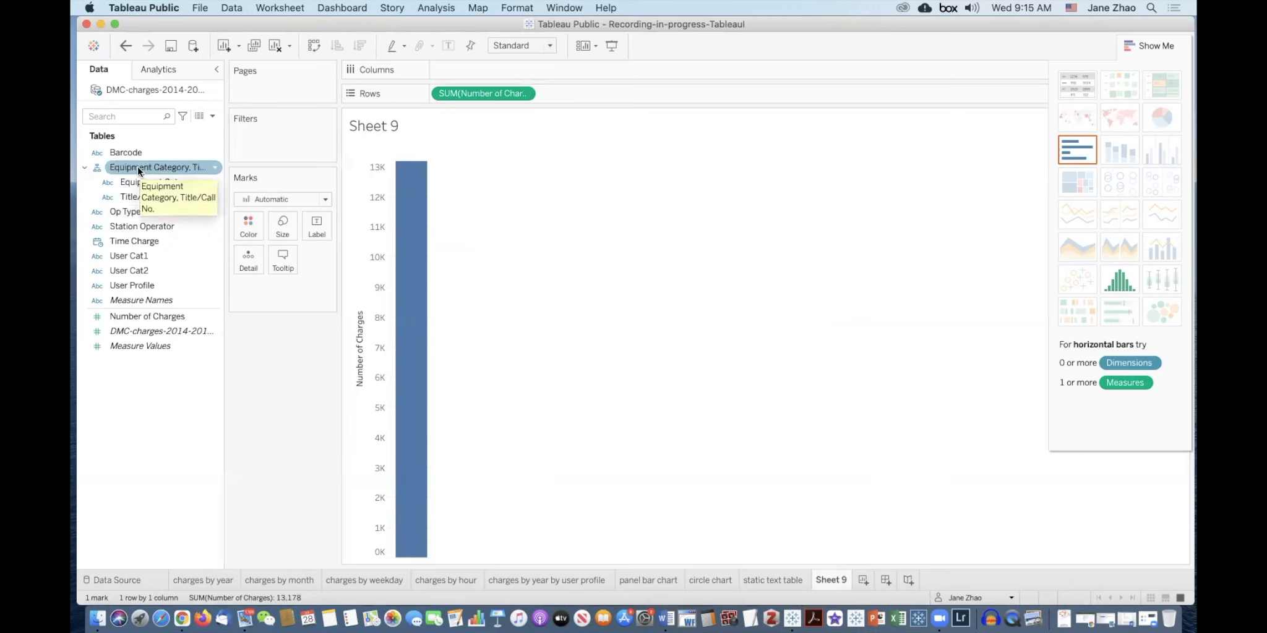
{"action": "left_click_drag", "start_coordinate": [130, 168], "coordinate": [487, 66]}
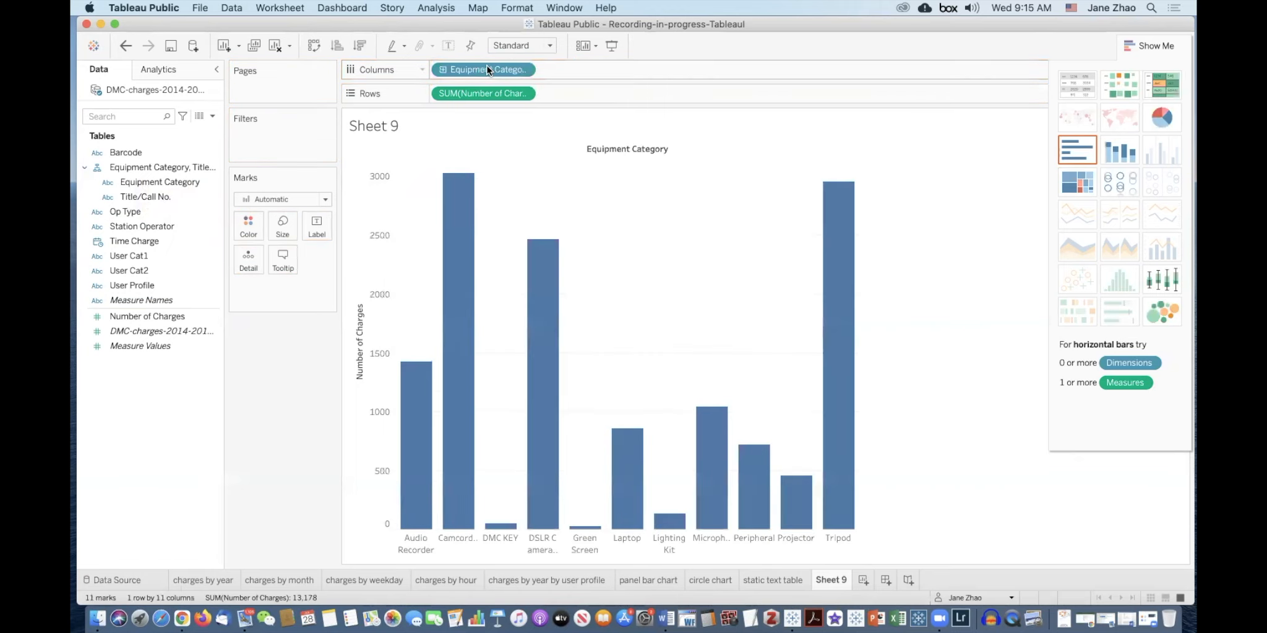
{"action": "left_click", "coordinate": [315, 48]}
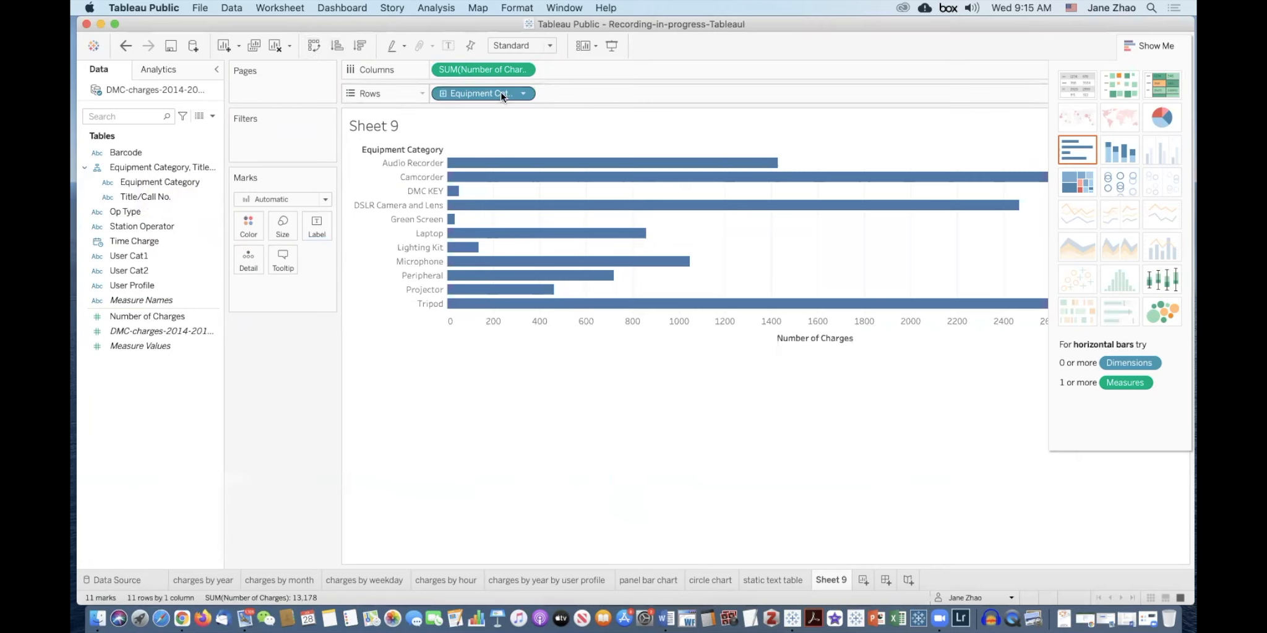
Expand Equipment Category to Title/Call No. level, collapse it again and clear the sheet
{"action": "left_click", "coordinate": [442, 93]}
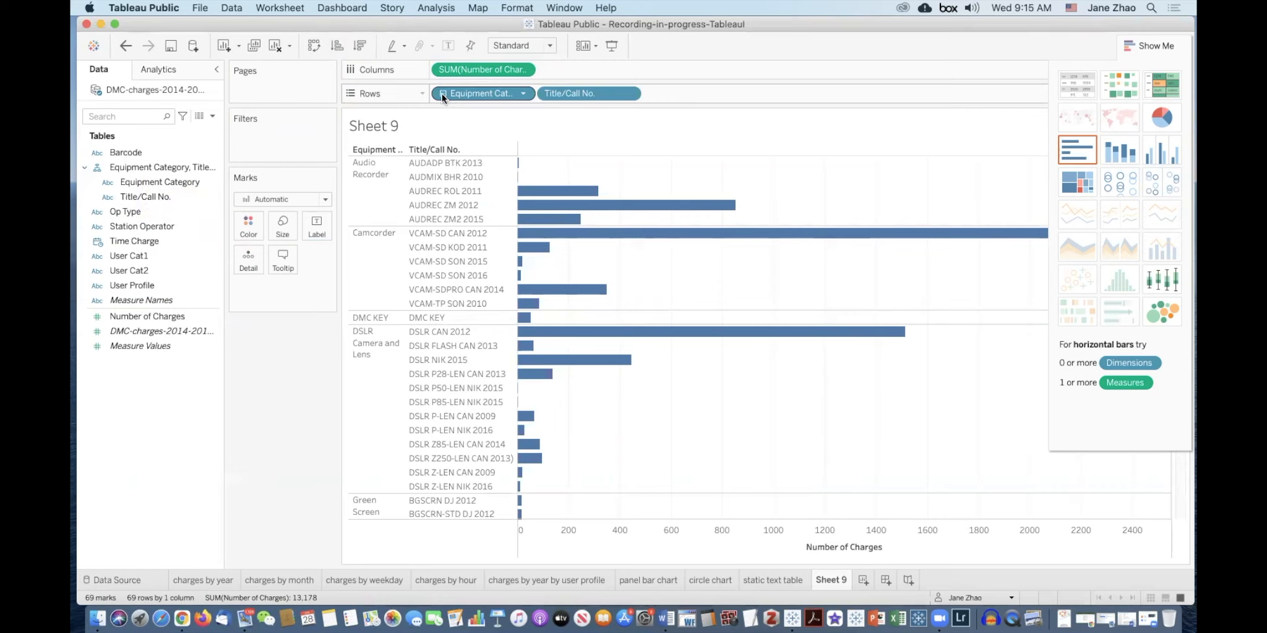
{"action": "left_click", "coordinate": [442, 93]}
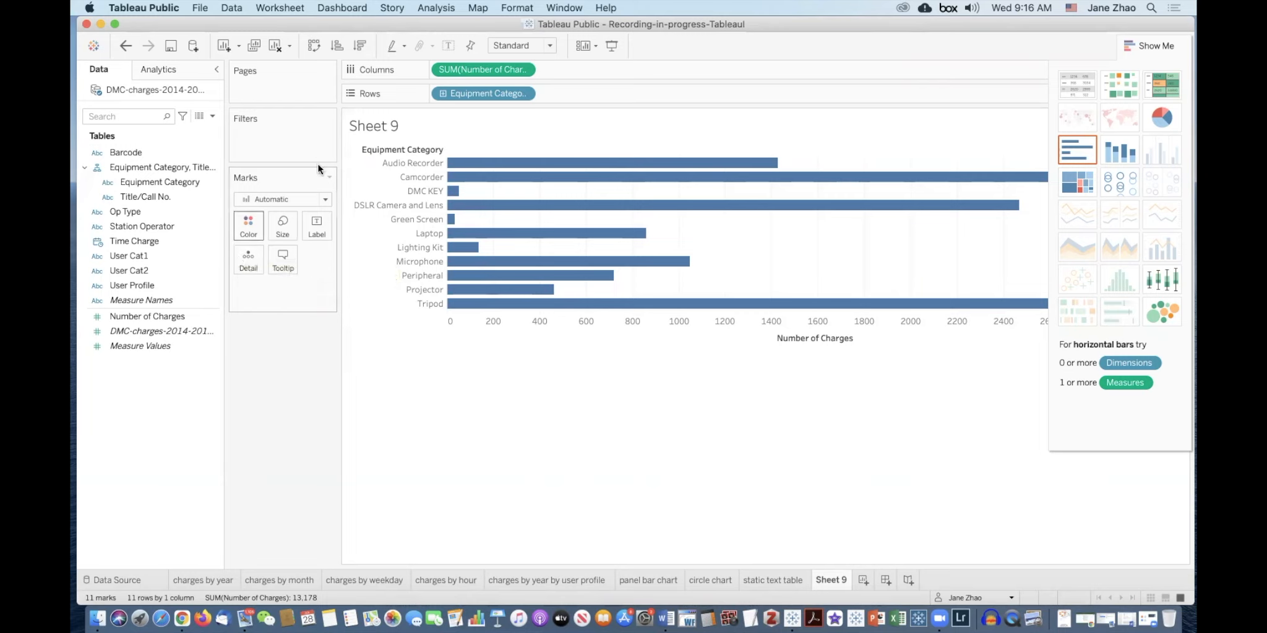
{"action": "left_click", "coordinate": [274, 48]}
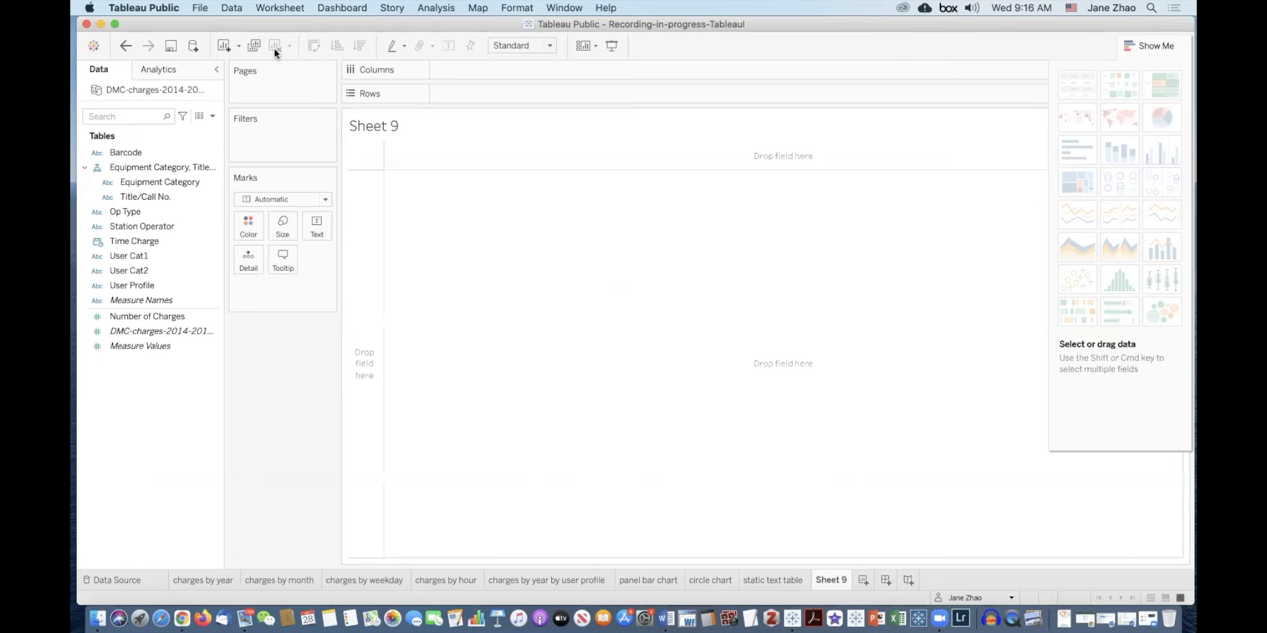
Place User Profile on Rows to list its members, and clear the sheet
{"action": "left_click_drag", "start_coordinate": [130, 286], "coordinate": [574, 276]}
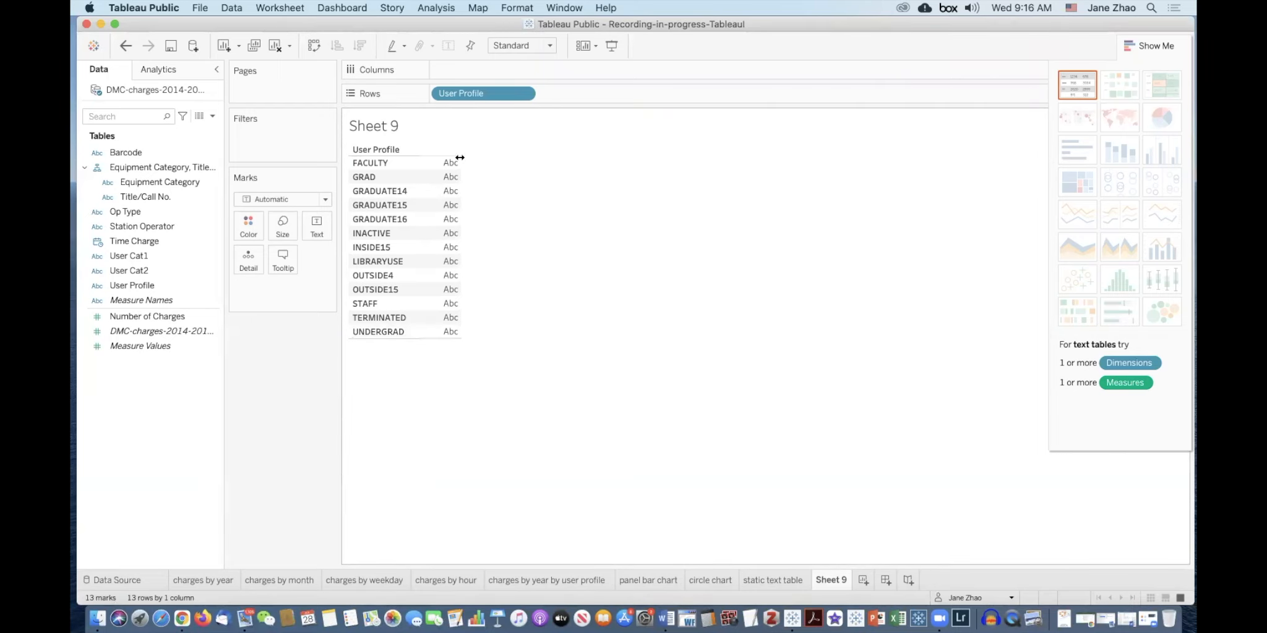
{"action": "left_click", "coordinate": [156, 285]}
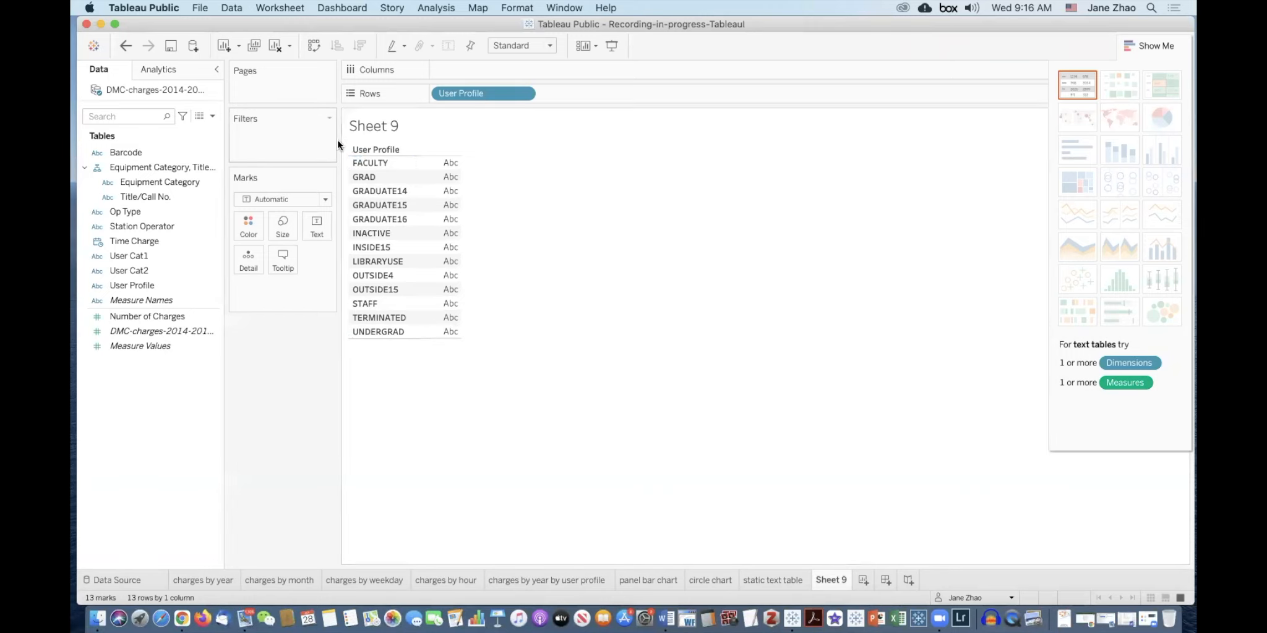
{"action": "left_click", "coordinate": [277, 48]}
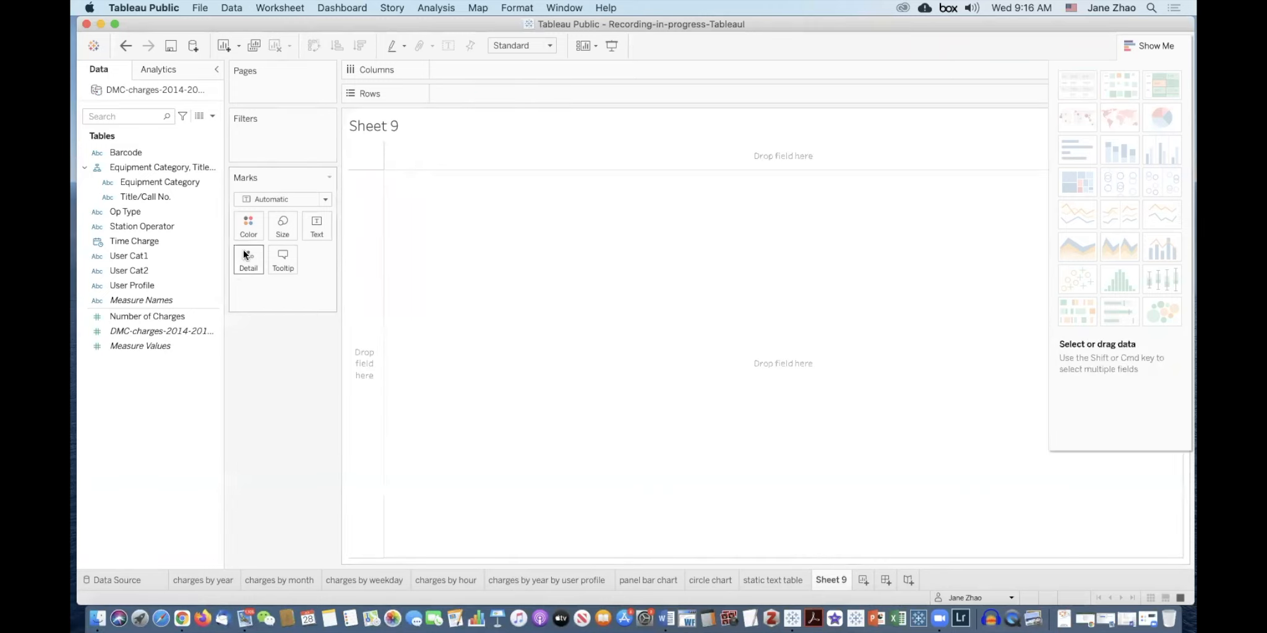
Start creating a group field based on User Profile
{"action": "left_click", "coordinate": [191, 274]}
{"action": "left_click", "coordinate": [191, 282]}
{"action": "left_click", "coordinate": [217, 286]}
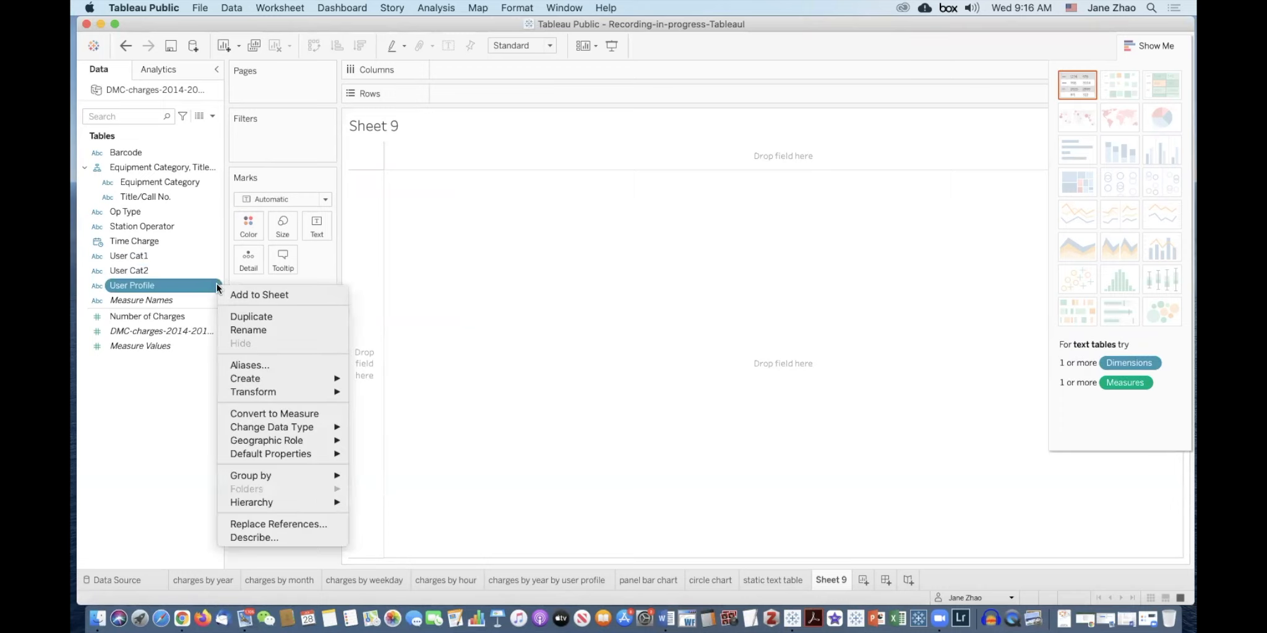
{"action": "mouse_move", "coordinate": [279, 380]}
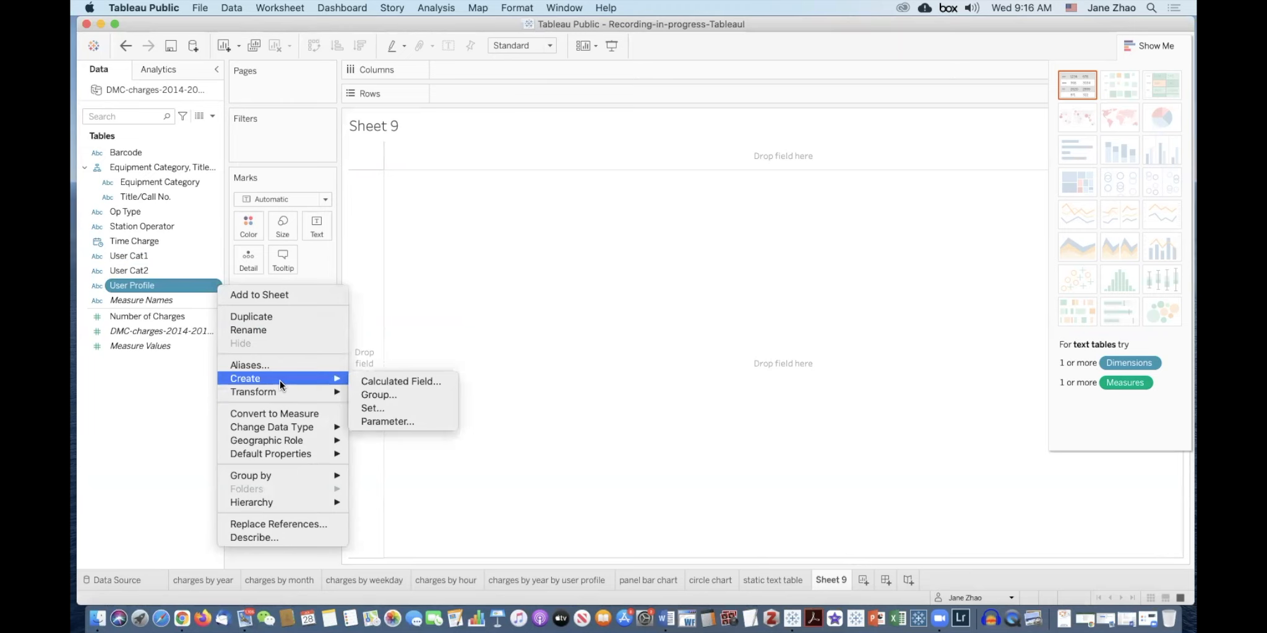
{"action": "left_click", "coordinate": [383, 394]}
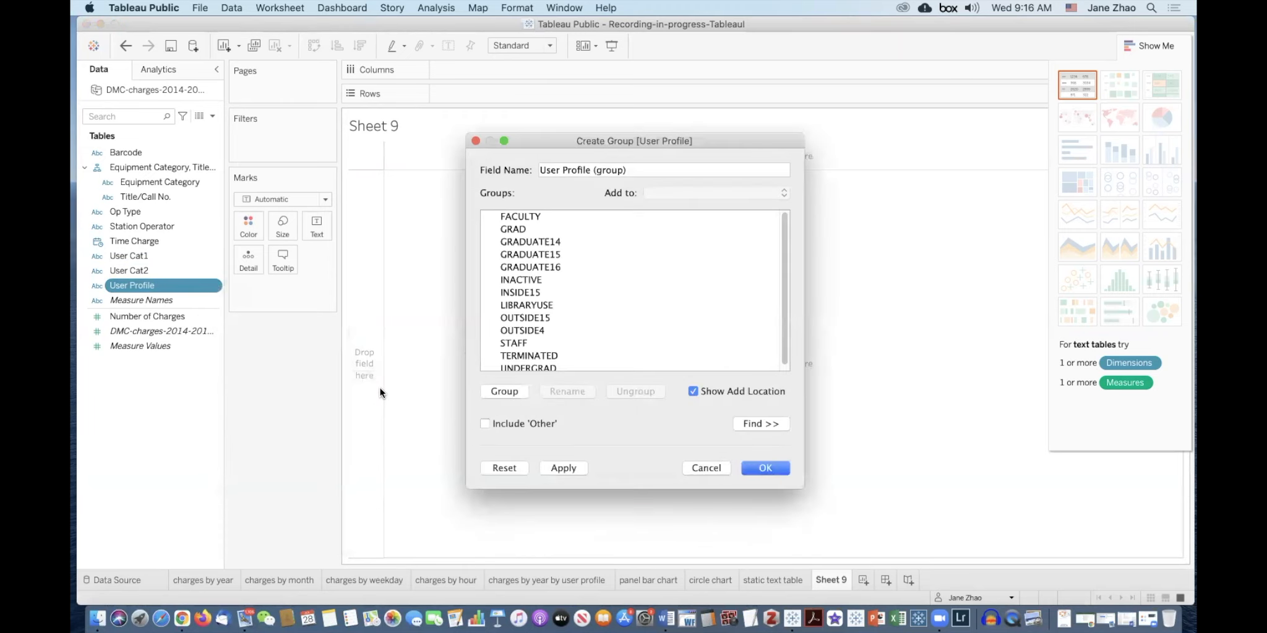
Group GRAD, GRADUATE14, GRADUATE15, GRADUATE16 and UNDERGRAD under the name STUDENTS and collapse that group
{"action": "left_click", "coordinate": [524, 229]}
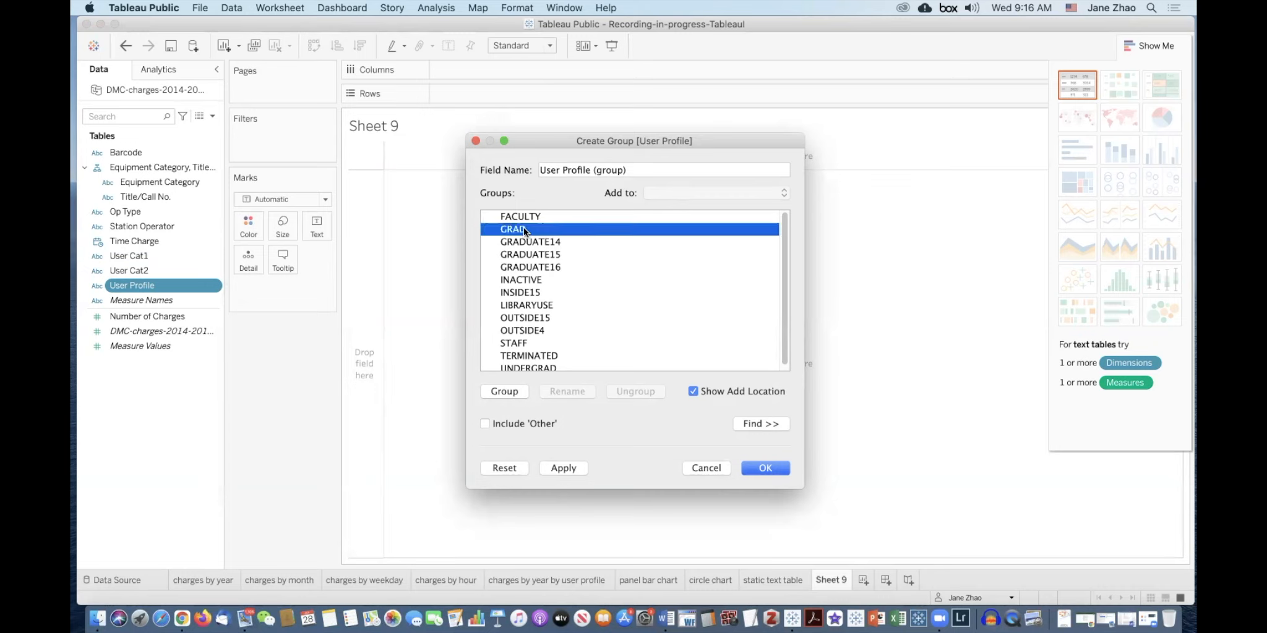
{"action": "left_click", "coordinate": [557, 244], "text": "shift"}
{"action": "left_click", "coordinate": [551, 254], "text": "shift"}
{"action": "left_click", "coordinate": [554, 266], "text": "shift"}
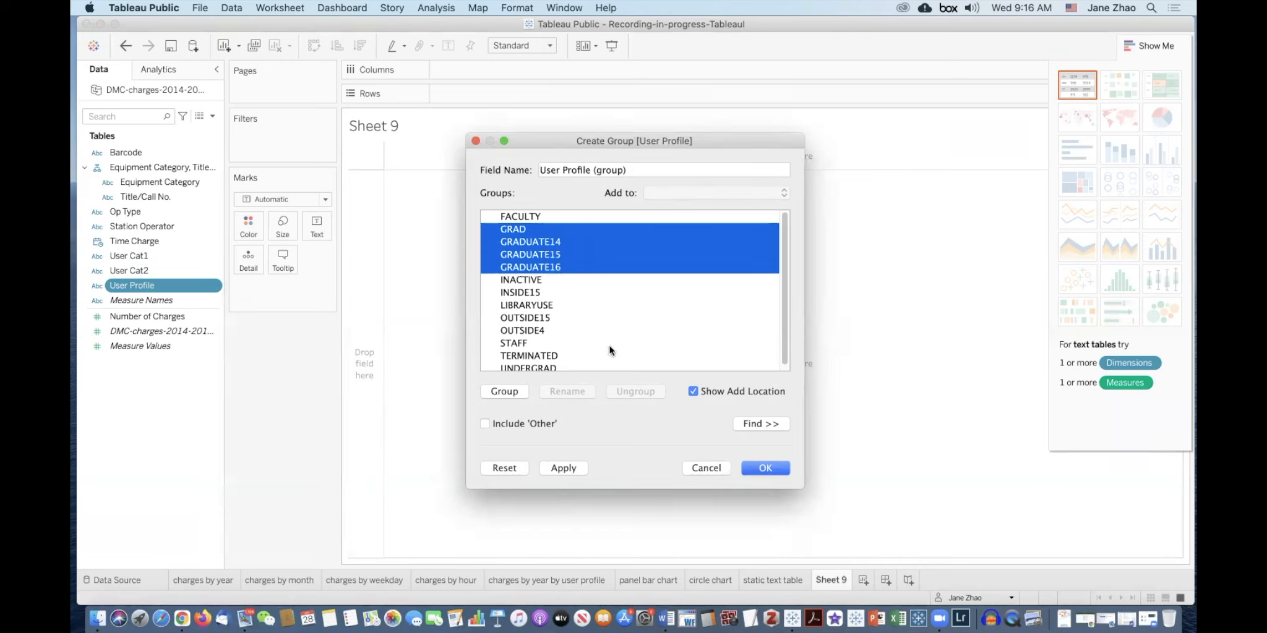
{"action": "left_click", "coordinate": [561, 364], "text": "super"}
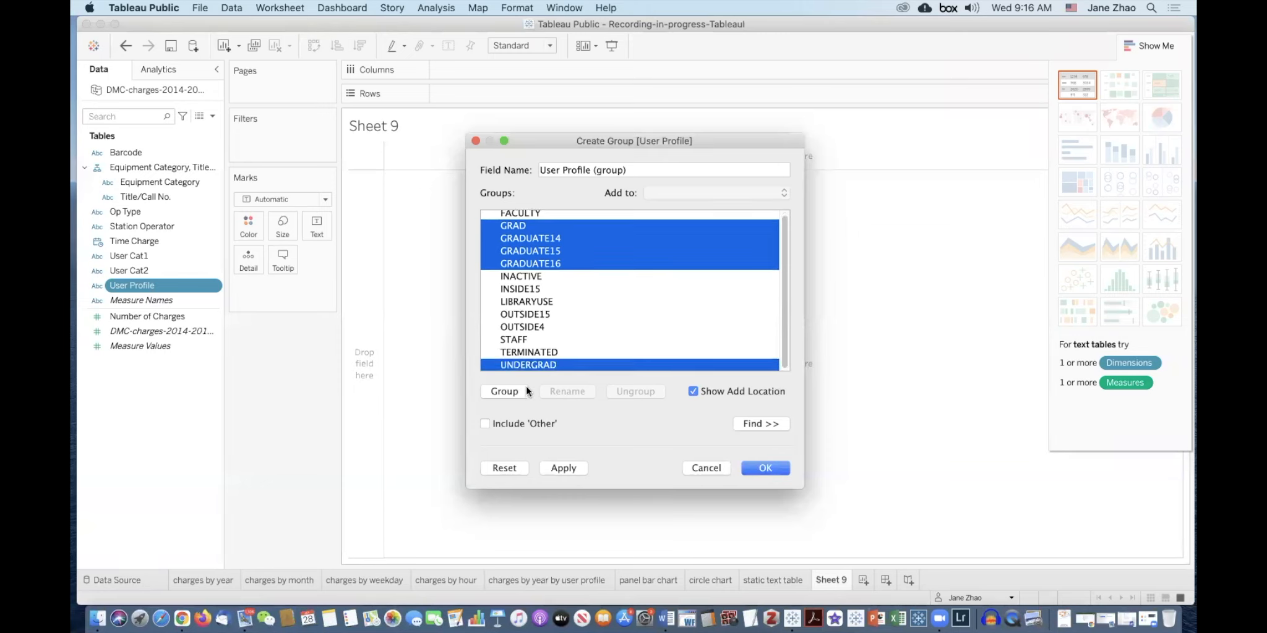
{"action": "left_click", "coordinate": [507, 391]}
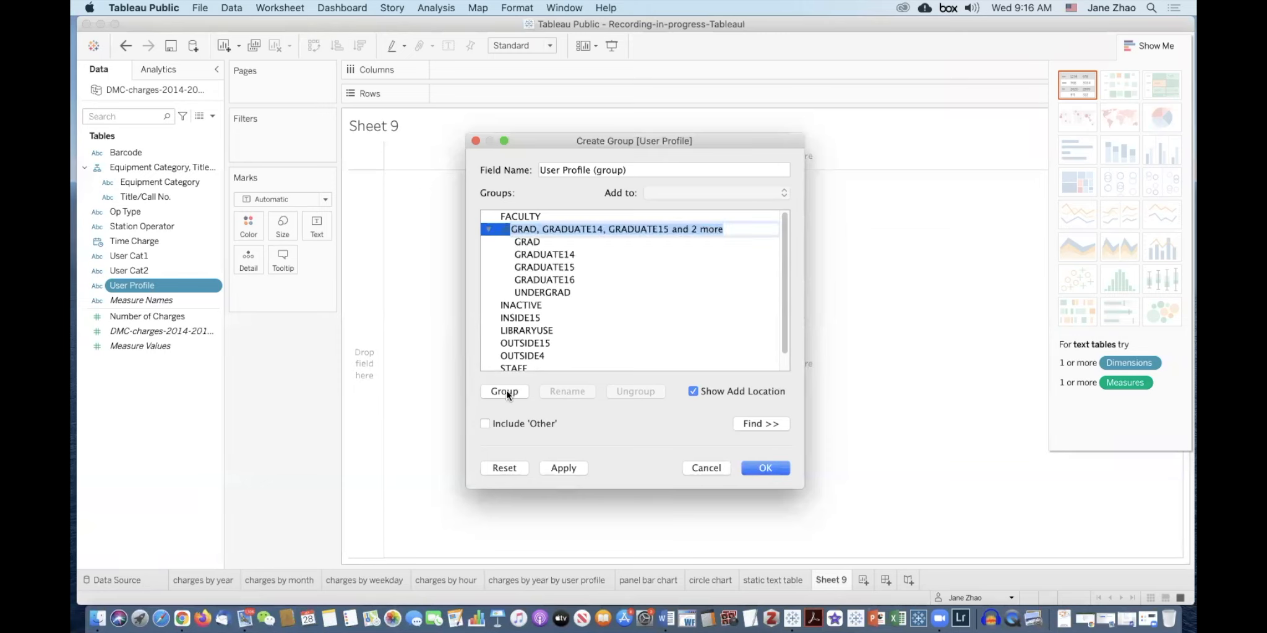
{"action": "type", "text": "STUD"}
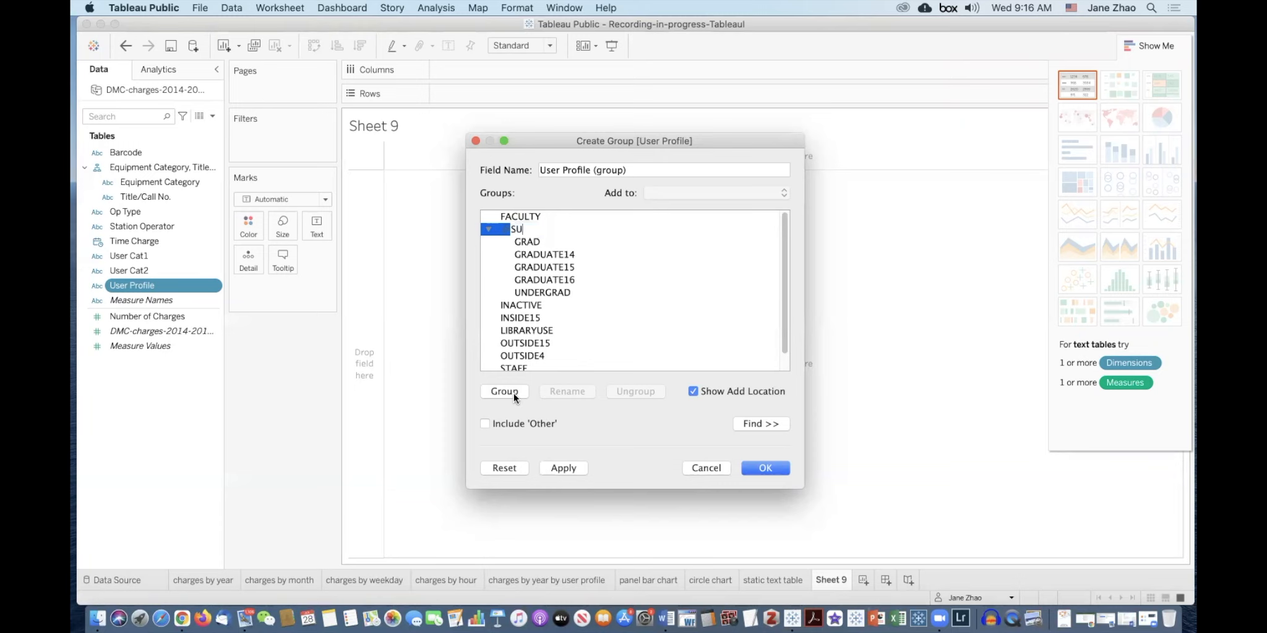
{"action": "type", "text": "ENTS"}
{"action": "left_click", "coordinate": [489, 230]}
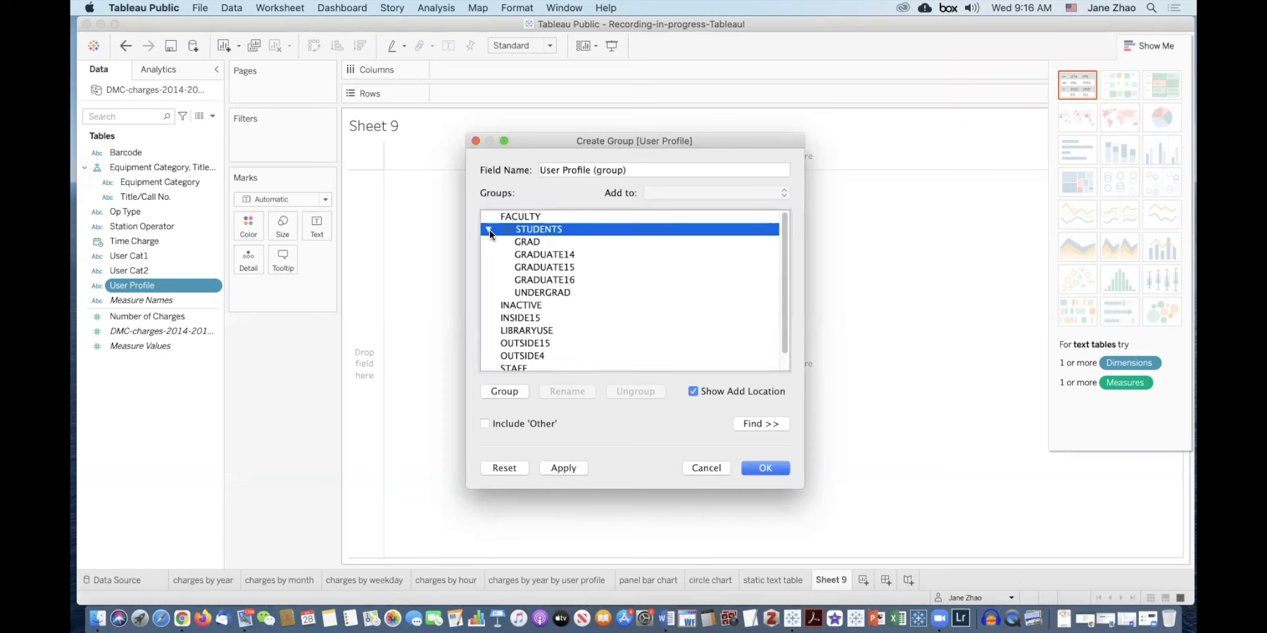
{"action": "left_click", "coordinate": [489, 229]}
Group INACTIVE, INSIDE15, LIBRARYUSE, OUTSIDE15, OUTSIDE4 and TERMINATED under the name OTHERS and create the User Profile group field
{"action": "left_click", "coordinate": [545, 241]}
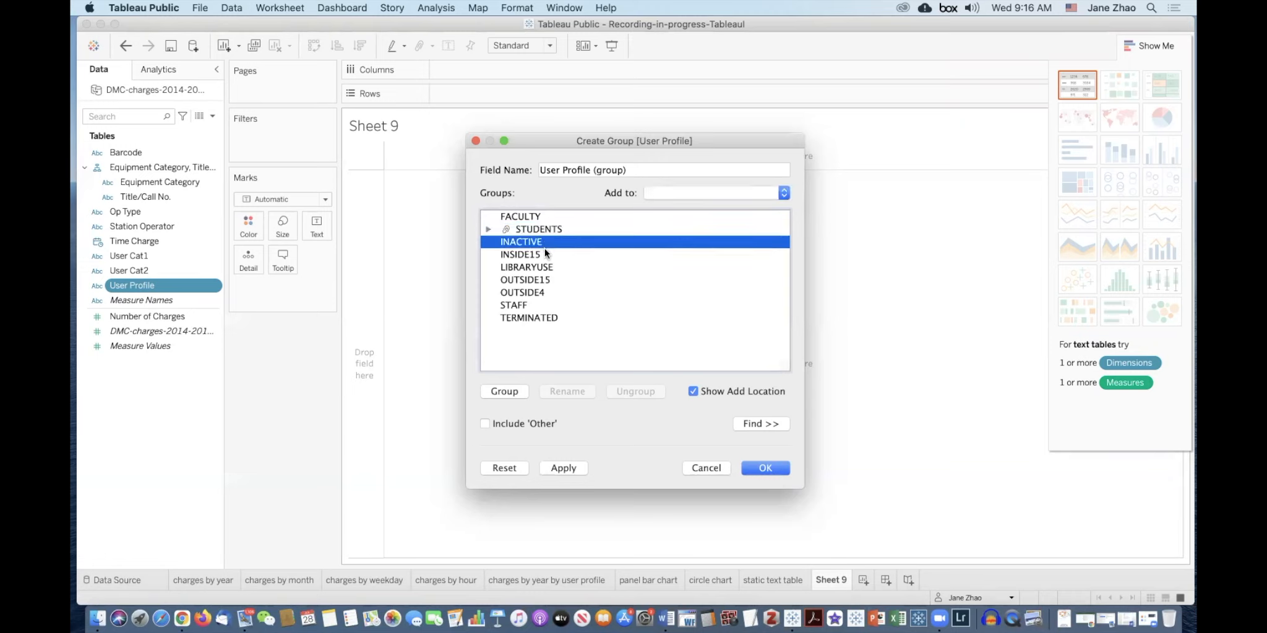
{"action": "left_click", "coordinate": [528, 294], "text": "shift"}
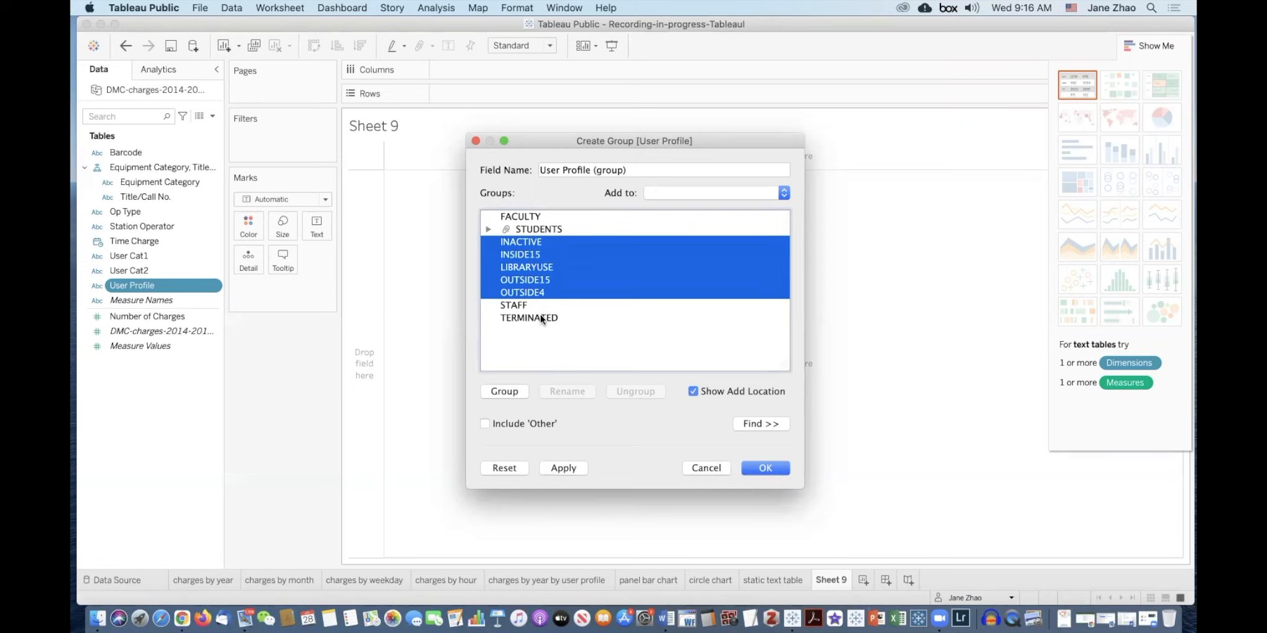
{"action": "left_click", "coordinate": [541, 319], "text": "super"}
{"action": "left_click", "coordinate": [498, 391]}
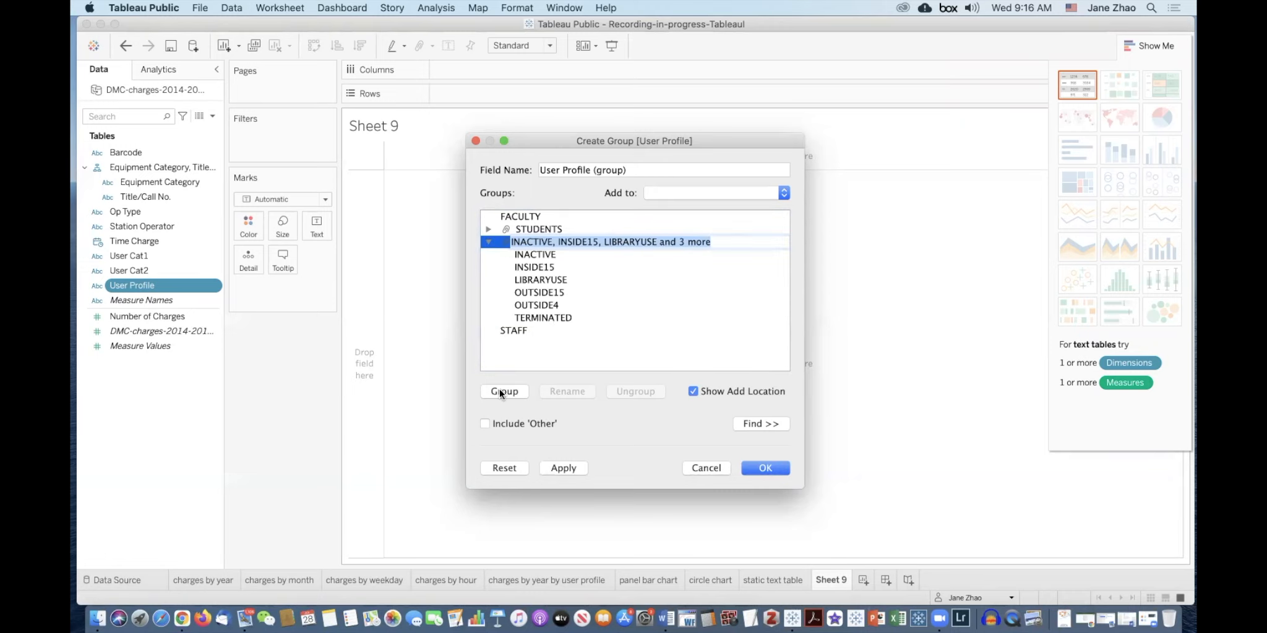
{"action": "type", "text": "OTHERS"}
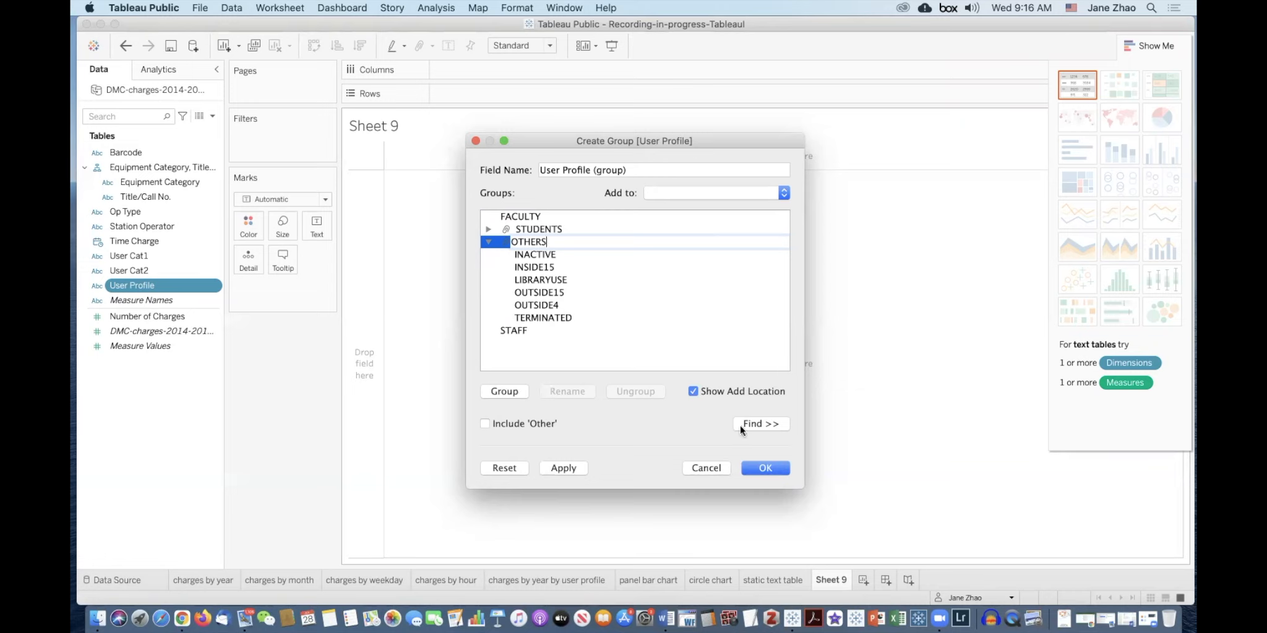
{"action": "left_click", "coordinate": [767, 469]}
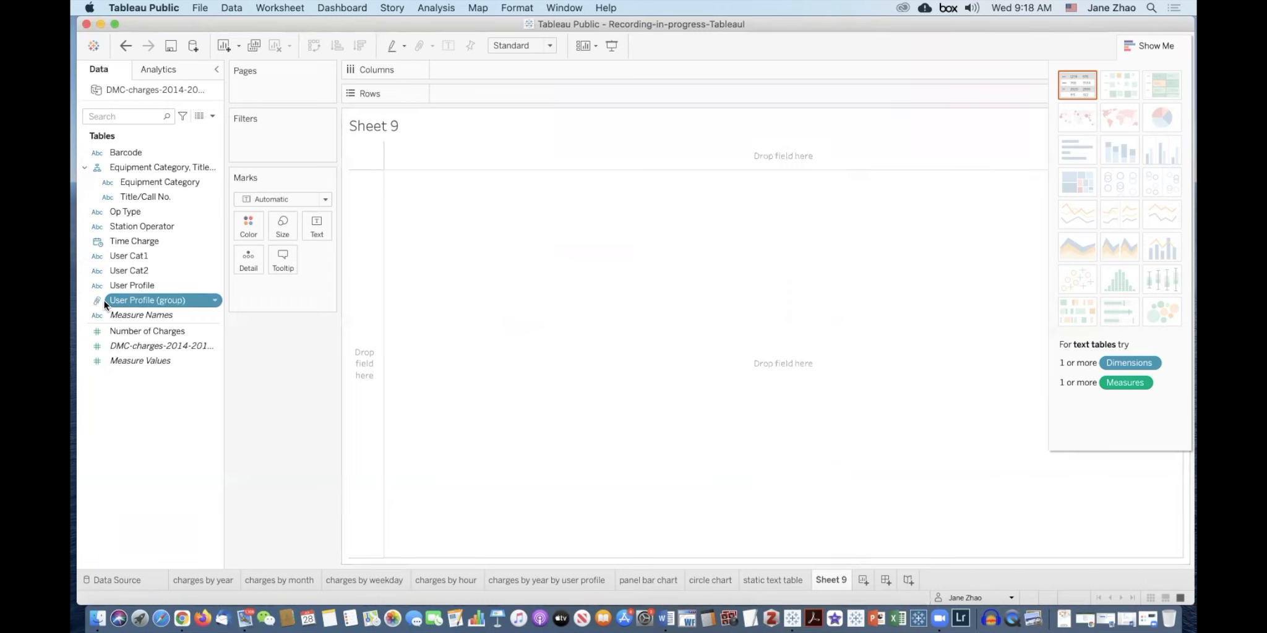
Rename the new group field as User Profile Groupings
{"action": "left_click", "coordinate": [215, 302]}
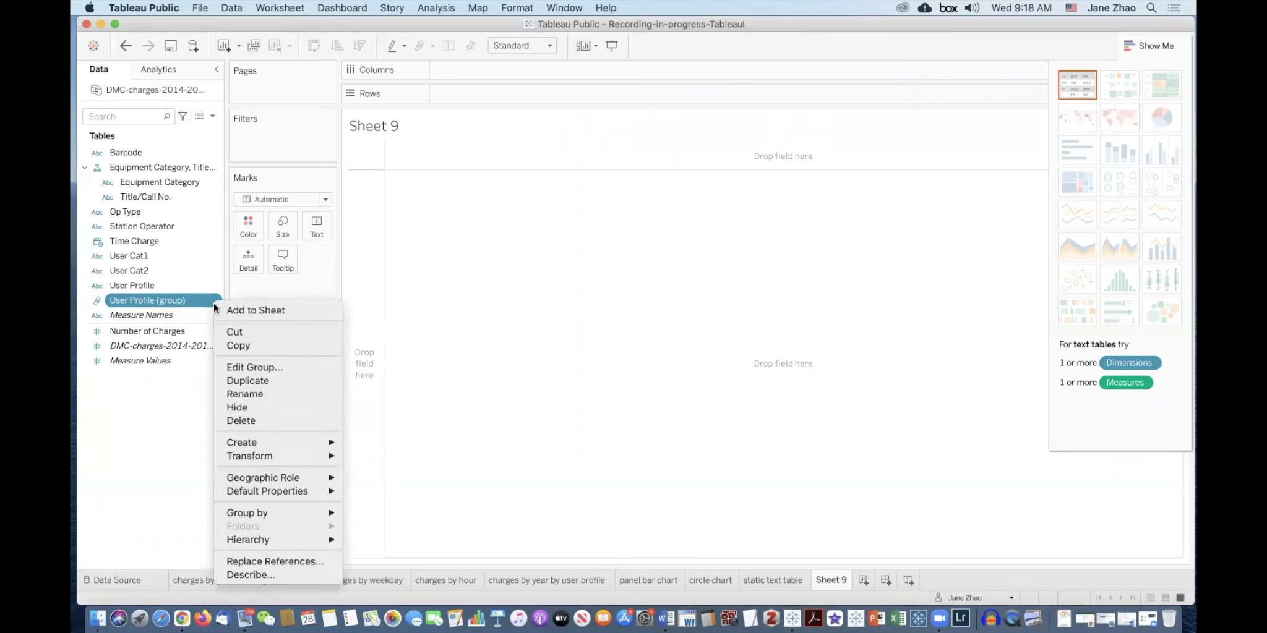
{"action": "left_click", "coordinate": [258, 394]}
{"action": "left_click", "coordinate": [201, 301]}
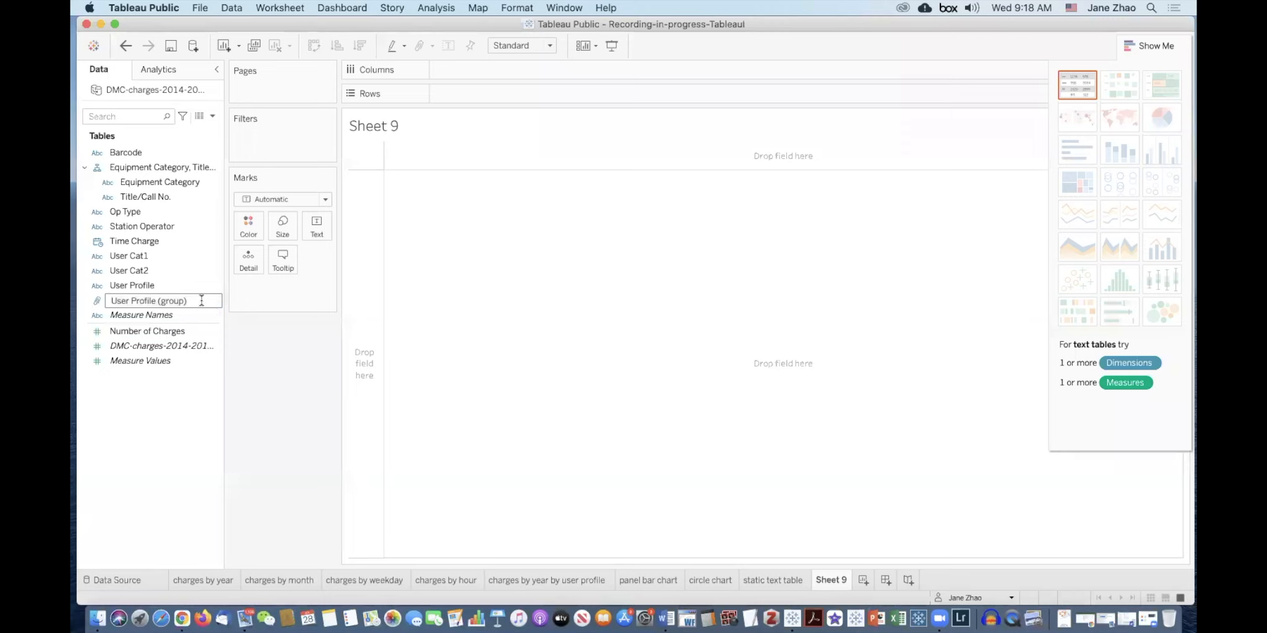
{"action": "key", "text": "BackSpace"}
{"action": "key", "text": "BackSpace"}
{"action": "key", "text": "BackSpace"}
{"action": "key", "text": "BackSpace"}
{"action": "key", "text": "BackSpace"}
{"action": "key", "text": "BackSpace"}
{"action": "key", "text": "BackSpace"}
{"action": "type", "text": "Groupings"}
{"action": "key", "text": "Return"}
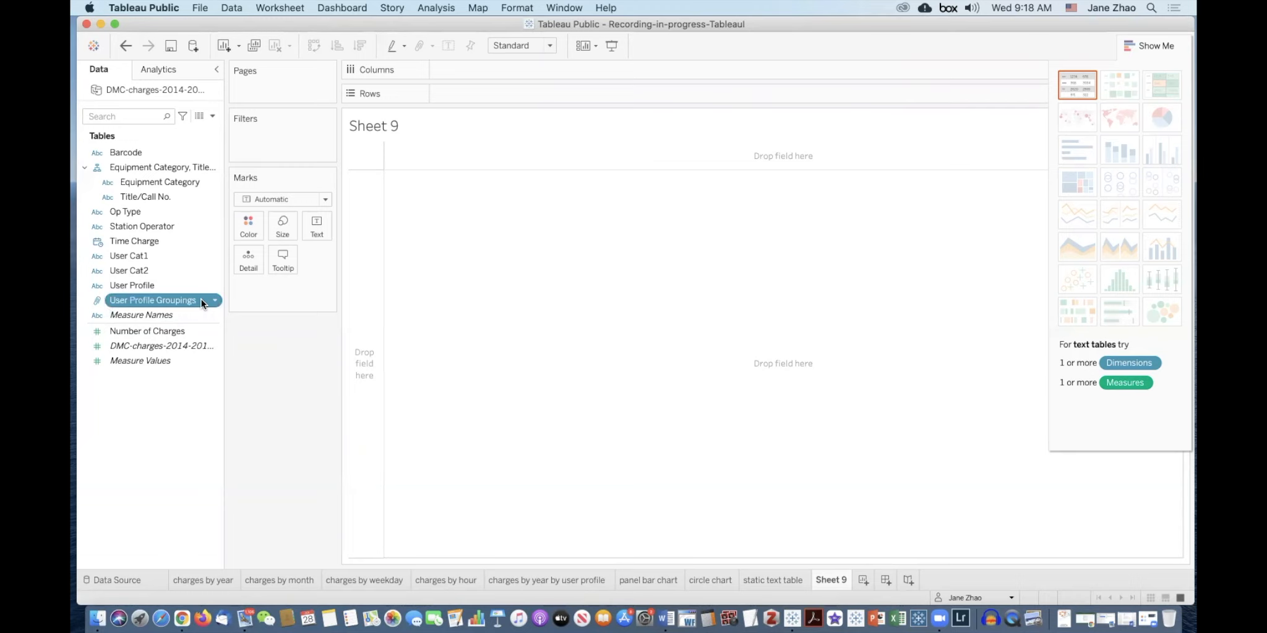
Start creating a hierarchy that combines User Profile with User Profile Groupings
{"action": "left_click", "coordinate": [140, 285]}
{"action": "left_click", "coordinate": [141, 285]}
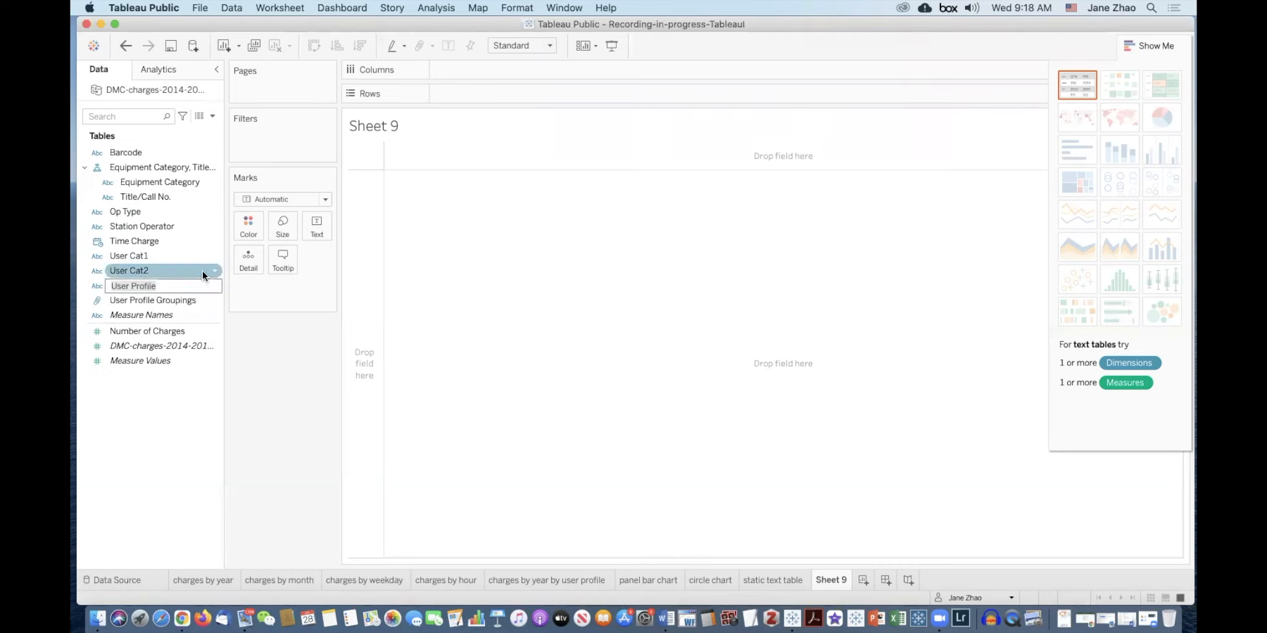
{"action": "left_click", "coordinate": [267, 329]}
{"action": "left_click_drag", "start_coordinate": [149, 286], "coordinate": [145, 299]}
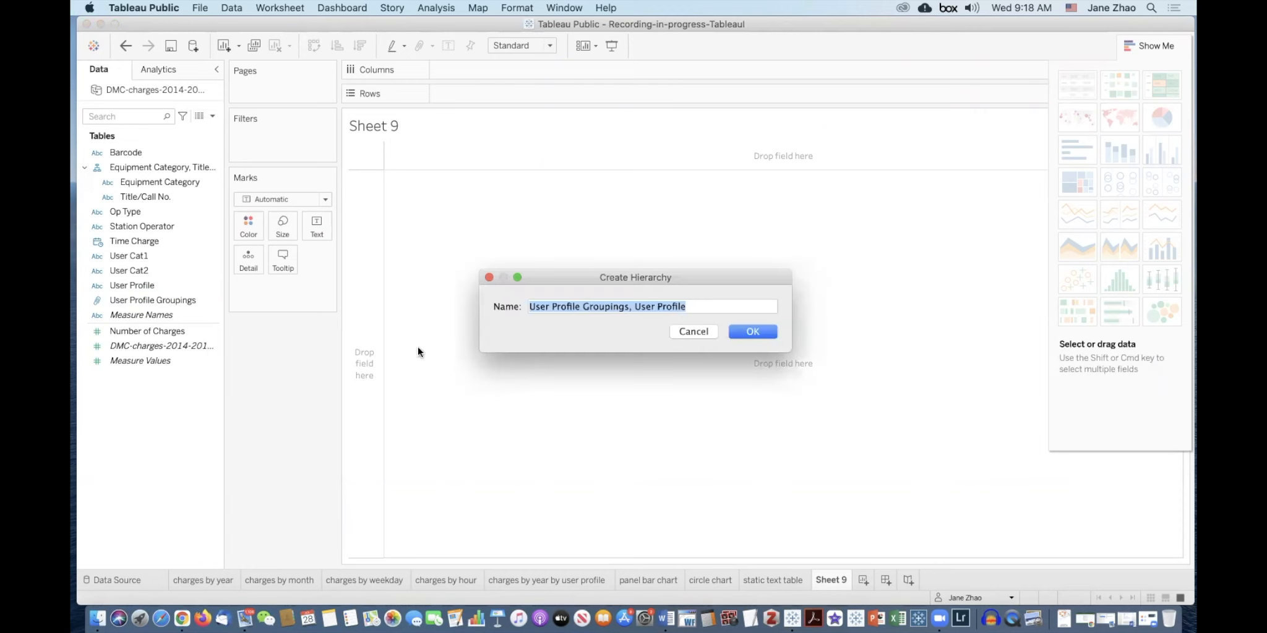
Confirm the User Profile Groupings, User Profile hierarchy and plot Number of Charges in rows against it in columns
{"action": "left_click", "coordinate": [764, 330]}
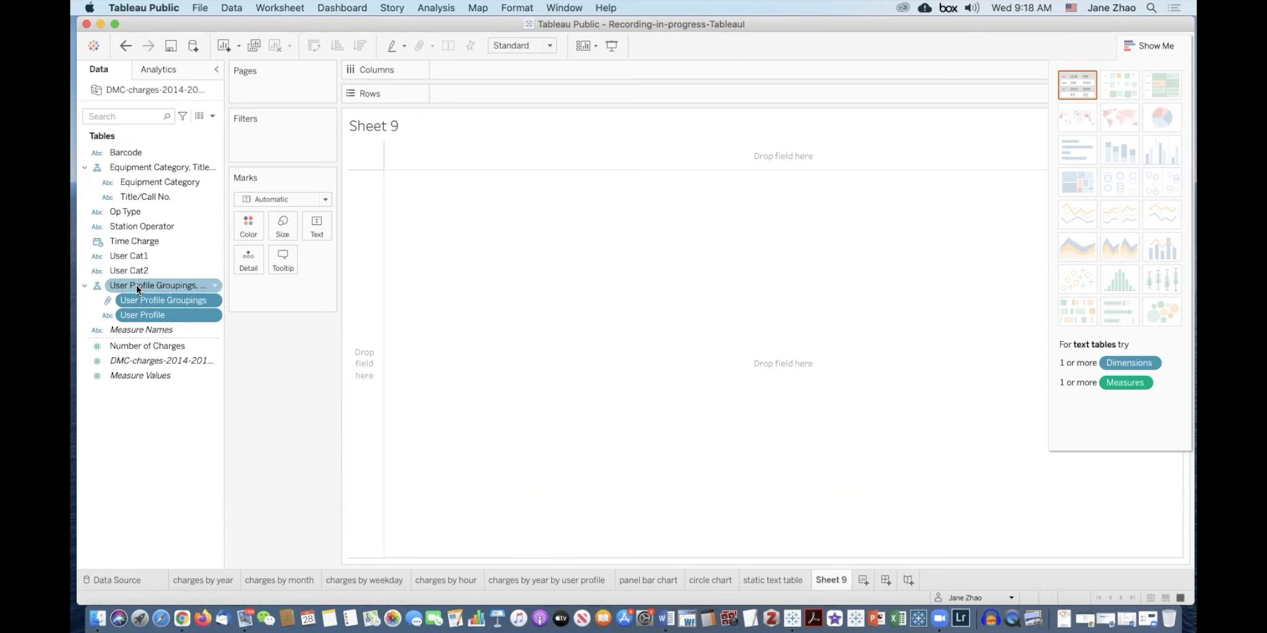
{"action": "left_click_drag", "start_coordinate": [137, 285], "coordinate": [478, 69]}
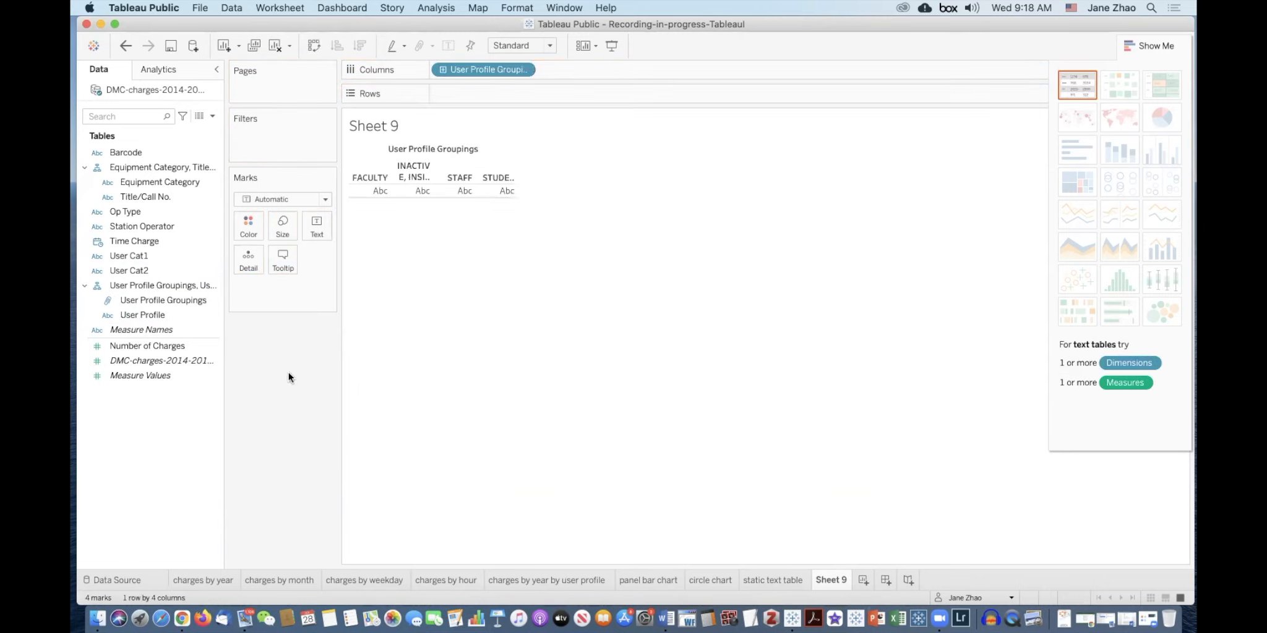
{"action": "left_click", "coordinate": [140, 350]}
{"action": "left_click_drag", "start_coordinate": [135, 347], "coordinate": [469, 93]}
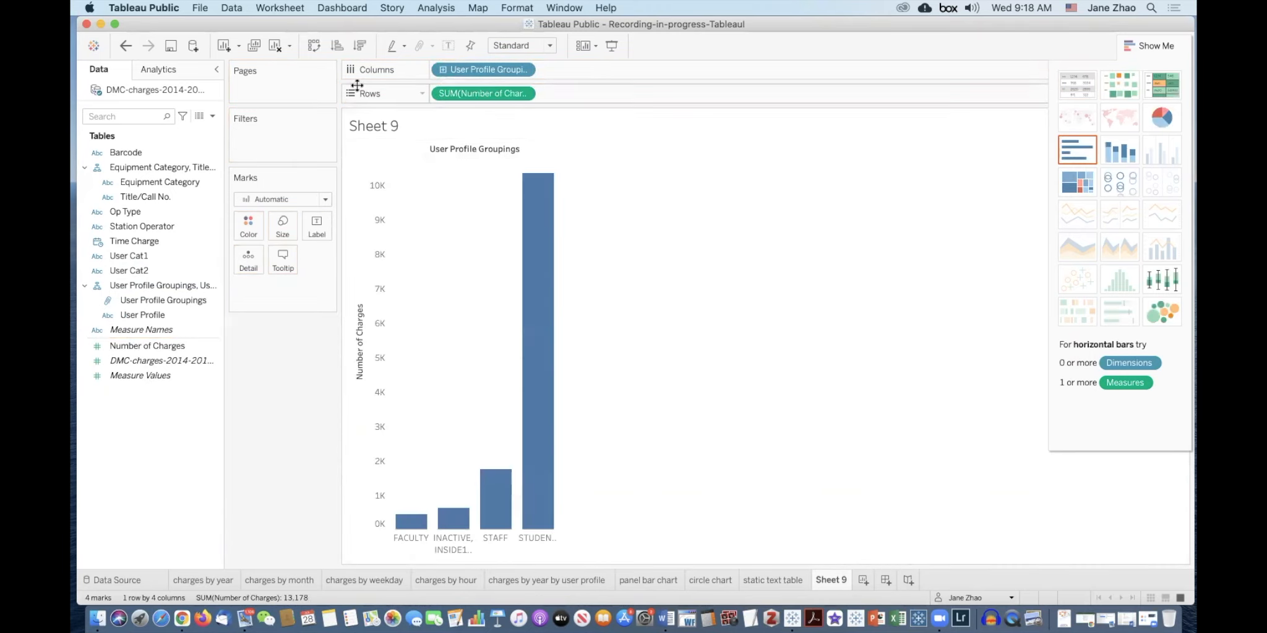
Swap the chart's rows and columns, and drill the hierarchy down to User Profile and back up
{"action": "left_click", "coordinate": [313, 45]}
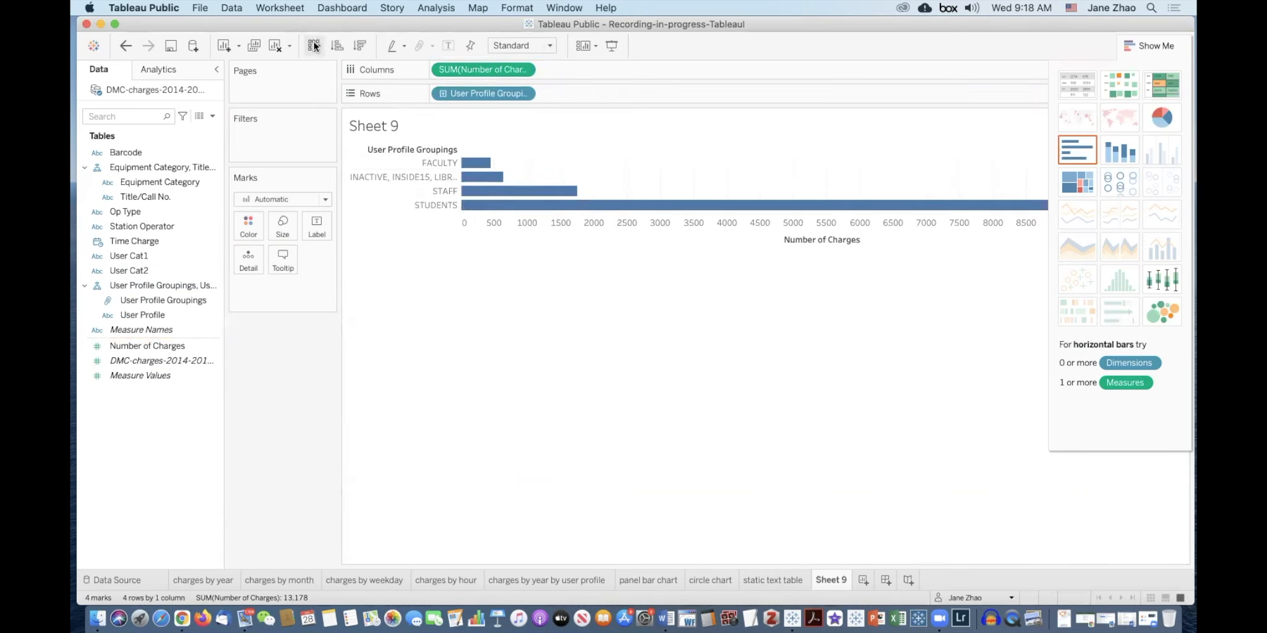
{"action": "left_click", "coordinate": [444, 92]}
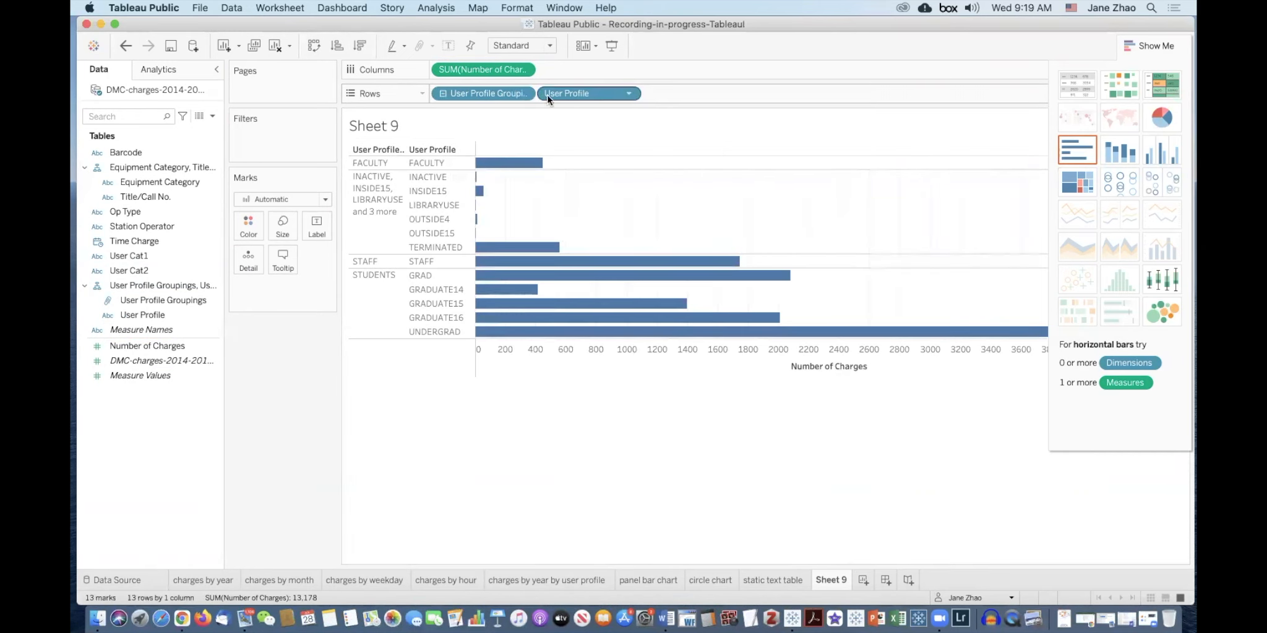
{"action": "left_click", "coordinate": [442, 92]}
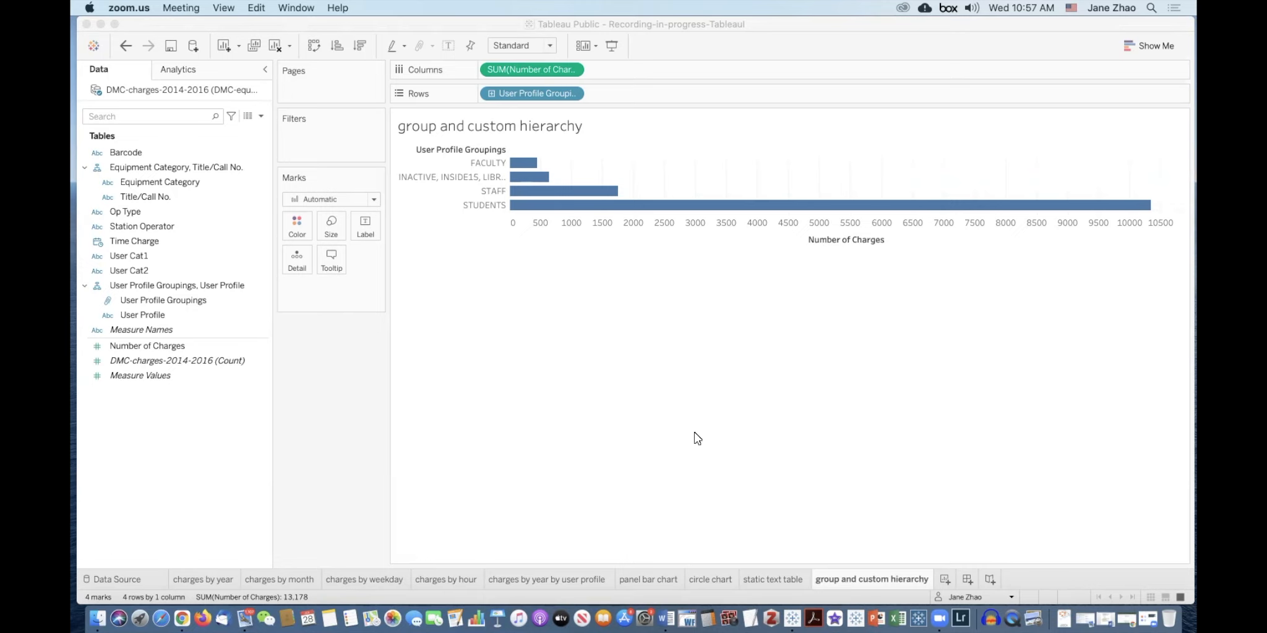
Add a new worksheet and plot Number of Charges in rows against the year of Time Charge in columns
{"action": "left_click", "coordinate": [946, 580]}
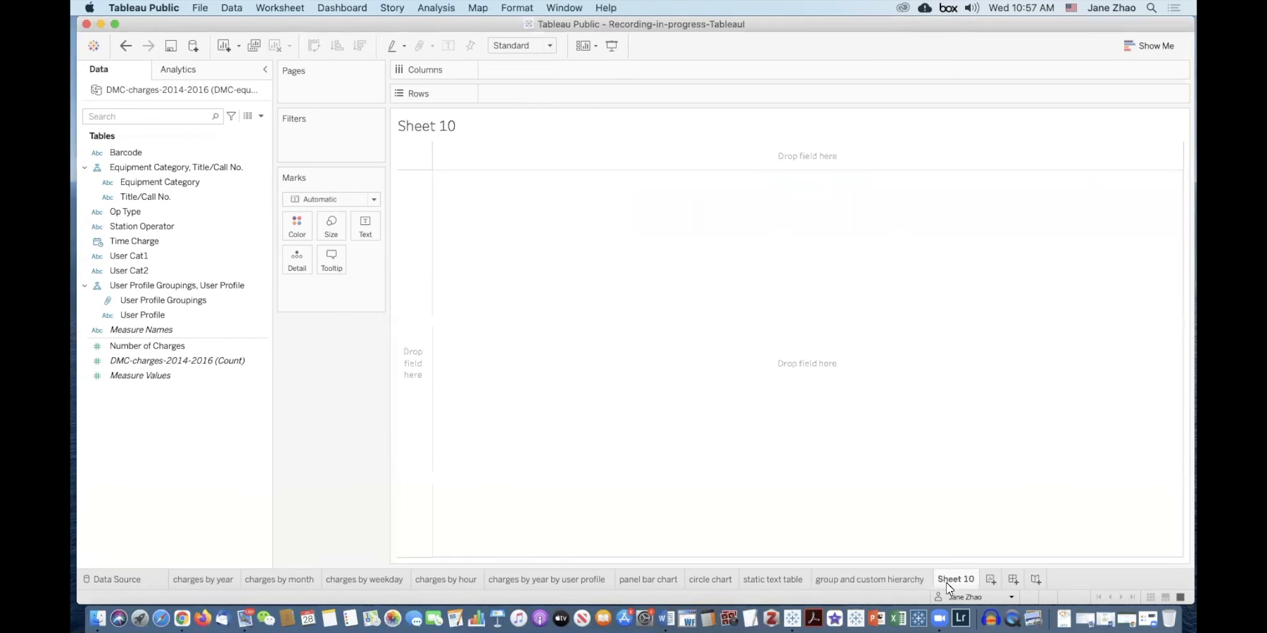
{"action": "left_click", "coordinate": [174, 346]}
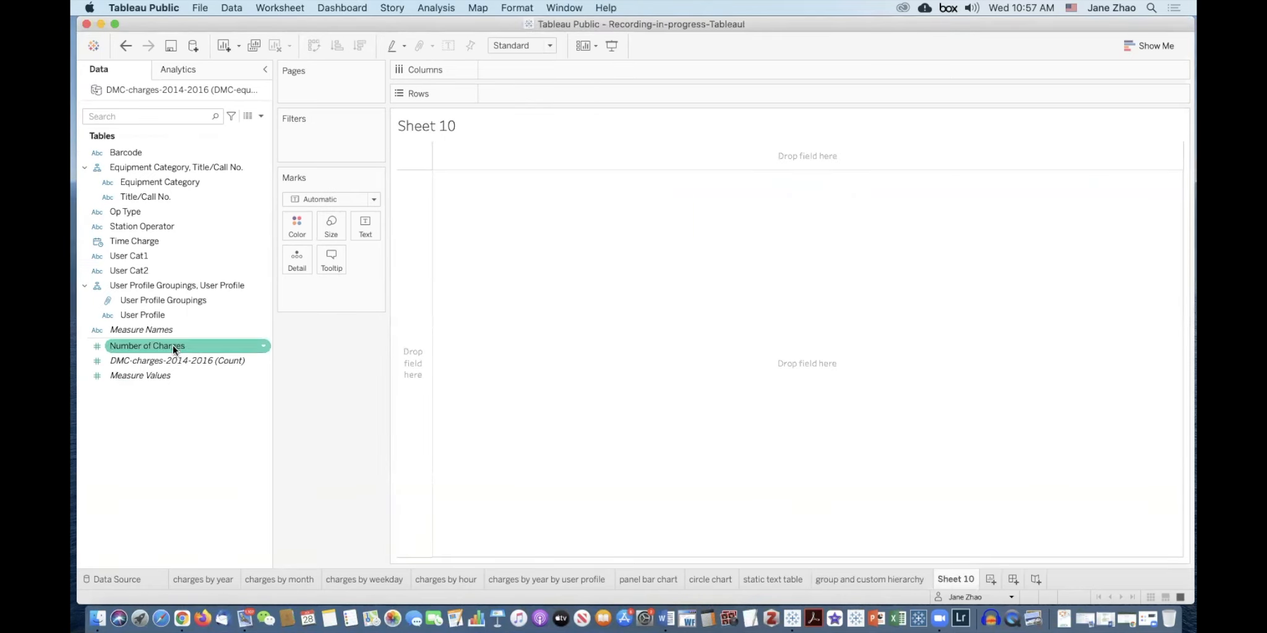
{"action": "mouse_move", "coordinate": [162, 345]}
{"action": "left_mouse_down"}
{"action": "mouse_move", "coordinate": [551, 131]}
{"action": "mouse_move", "coordinate": [556, 97]}
{"action": "left_mouse_up"}
{"action": "left_click_drag", "start_coordinate": [170, 241], "coordinate": [566, 67]}
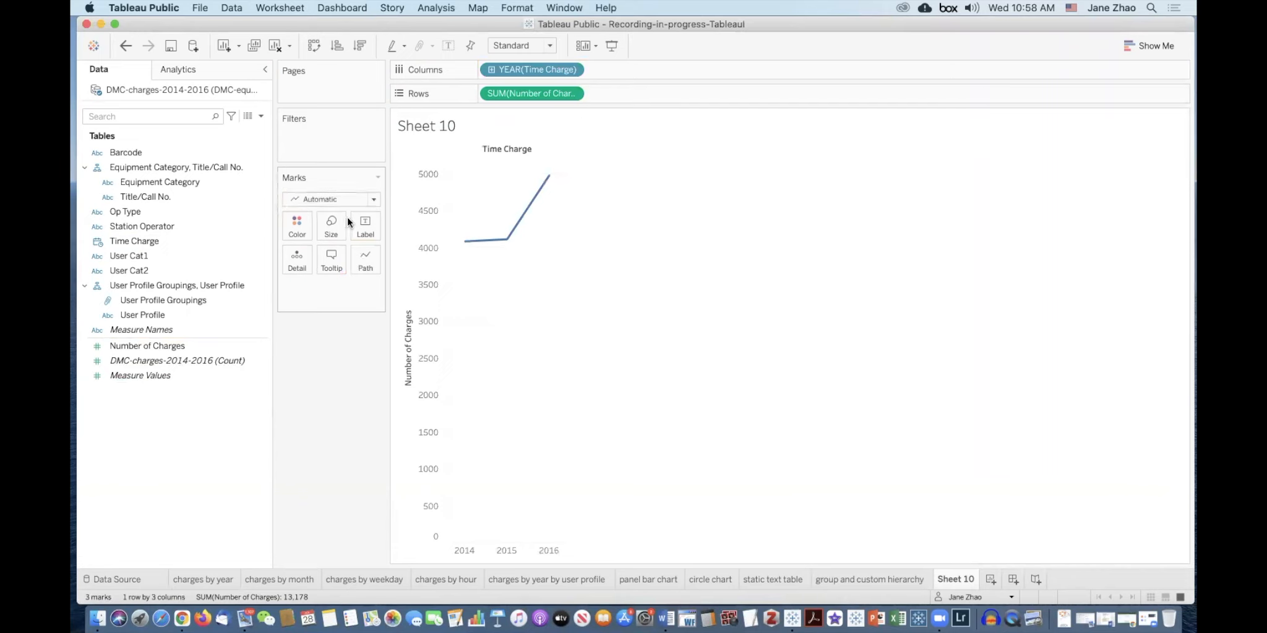
Set the mark type to Bar and color the bars by User Profile Groupings
{"action": "left_click", "coordinate": [374, 199]}
{"action": "left_click", "coordinate": [323, 225]}
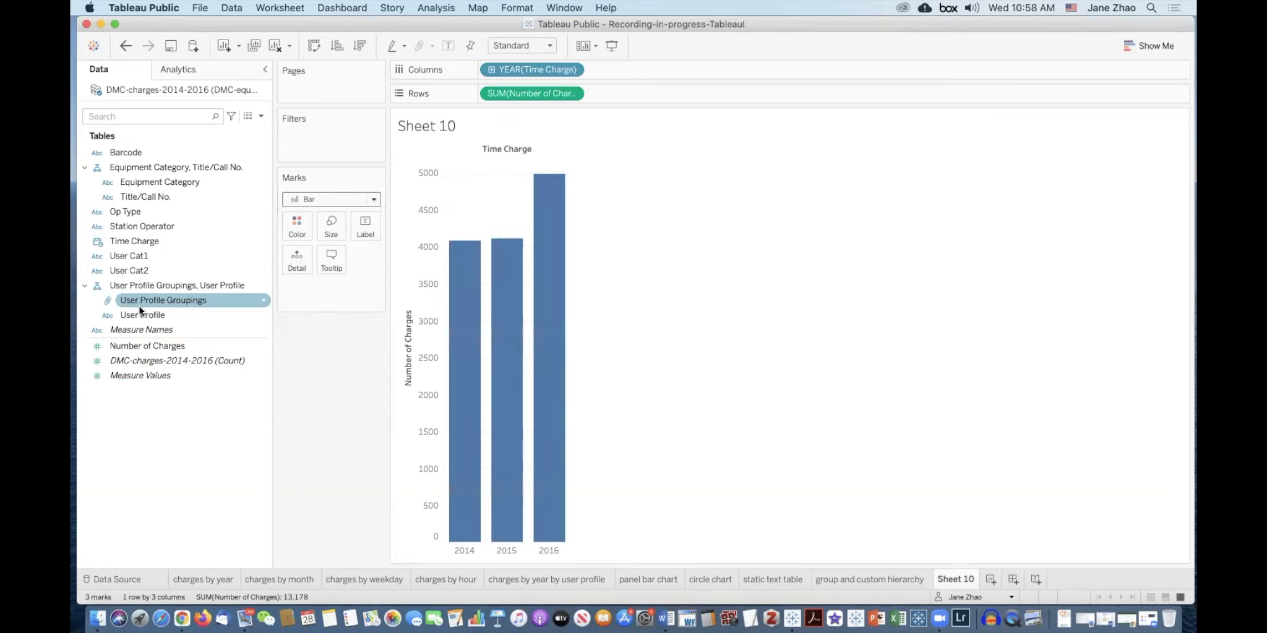
{"action": "left_click_drag", "start_coordinate": [140, 302], "coordinate": [300, 227]}
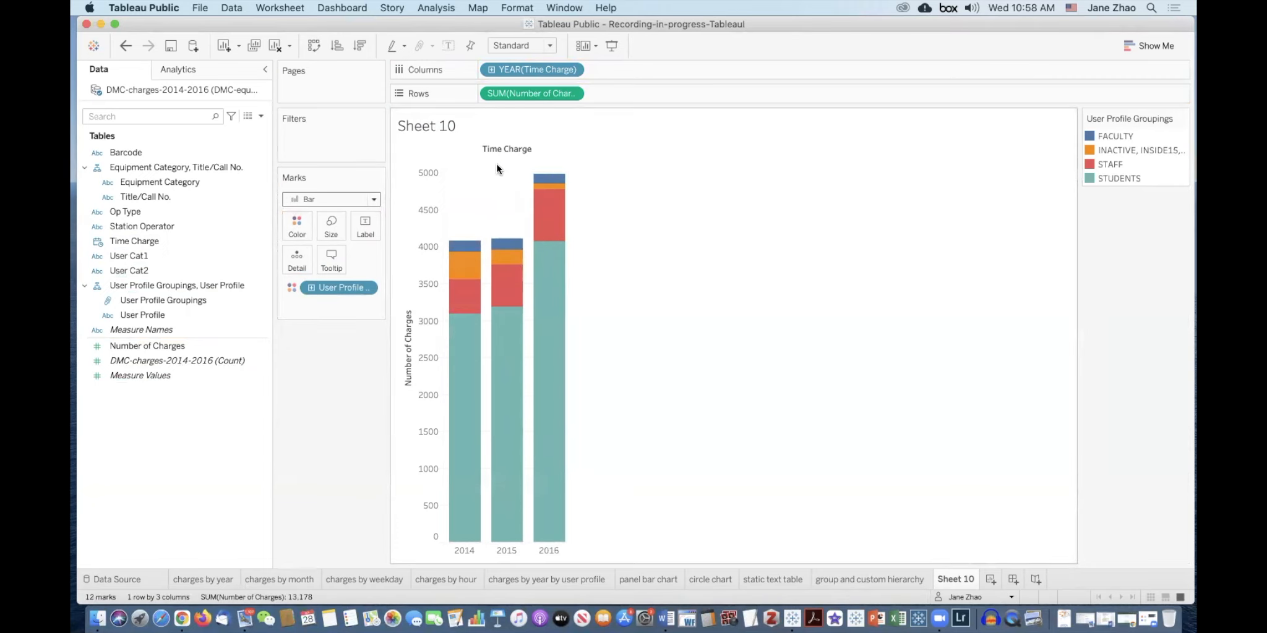
Select the 2015 and 2016 bars, keep only those marks, and undo that filter
{"action": "left_click_drag", "start_coordinate": [496, 164], "coordinate": [575, 442]}
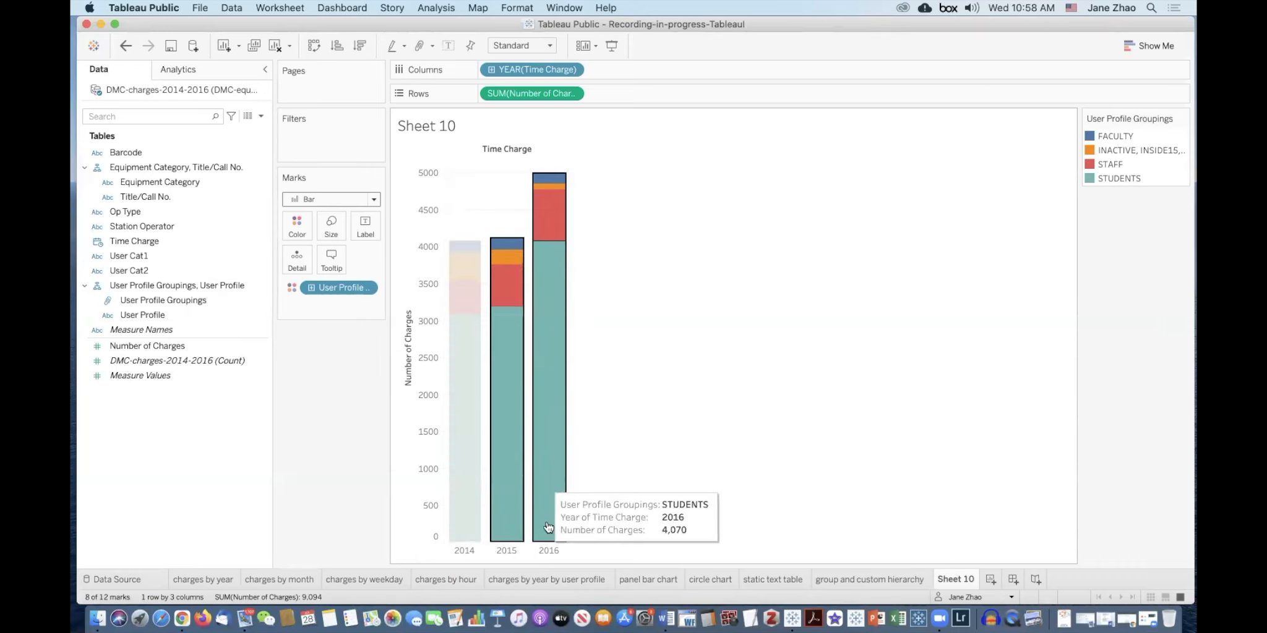
{"action": "mouse_move", "coordinate": [546, 526]}
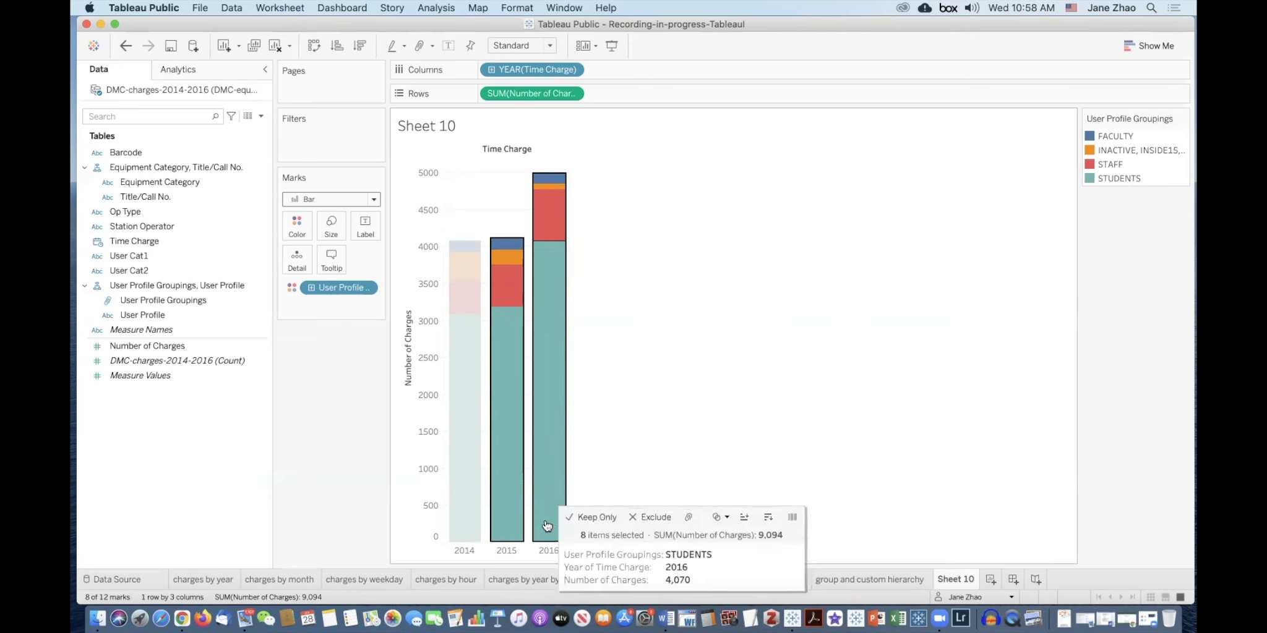
{"action": "left_click", "coordinate": [580, 518]}
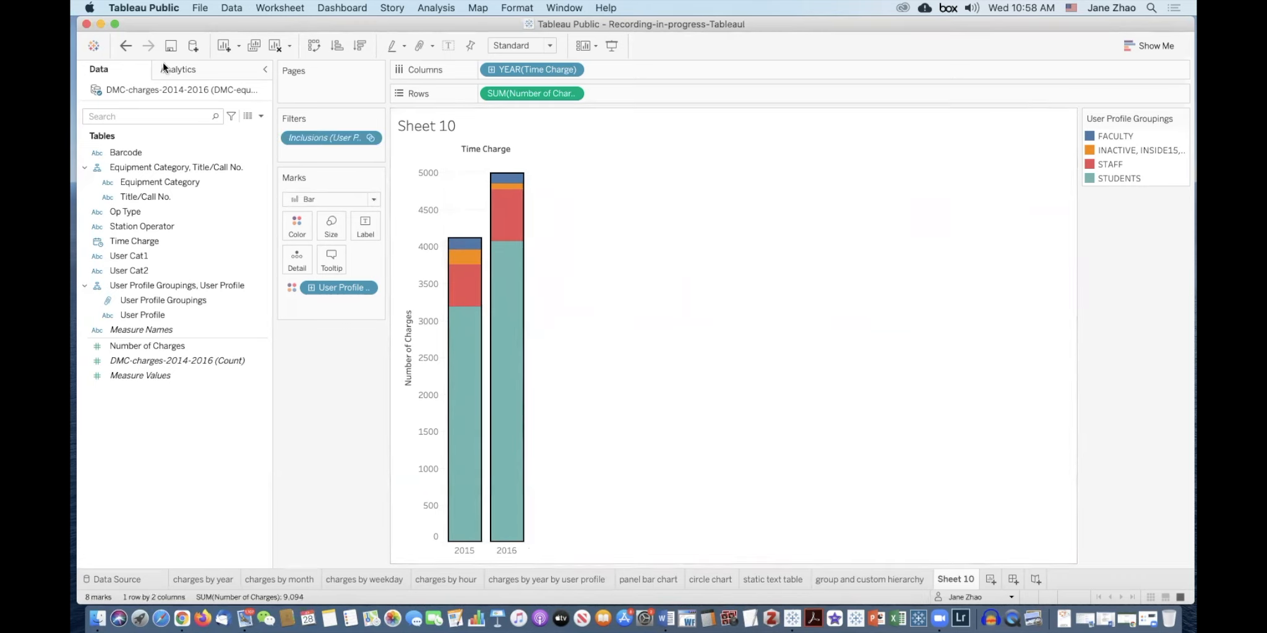
{"action": "left_click", "coordinate": [125, 45]}
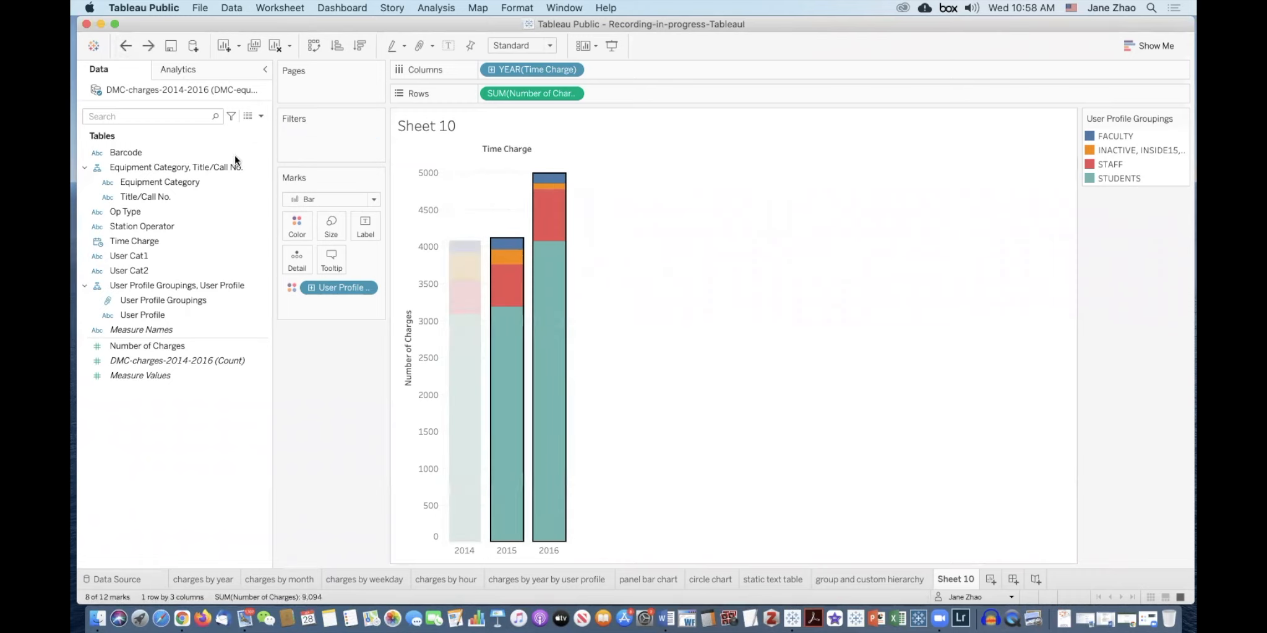
{"action": "left_click", "coordinate": [637, 328]}
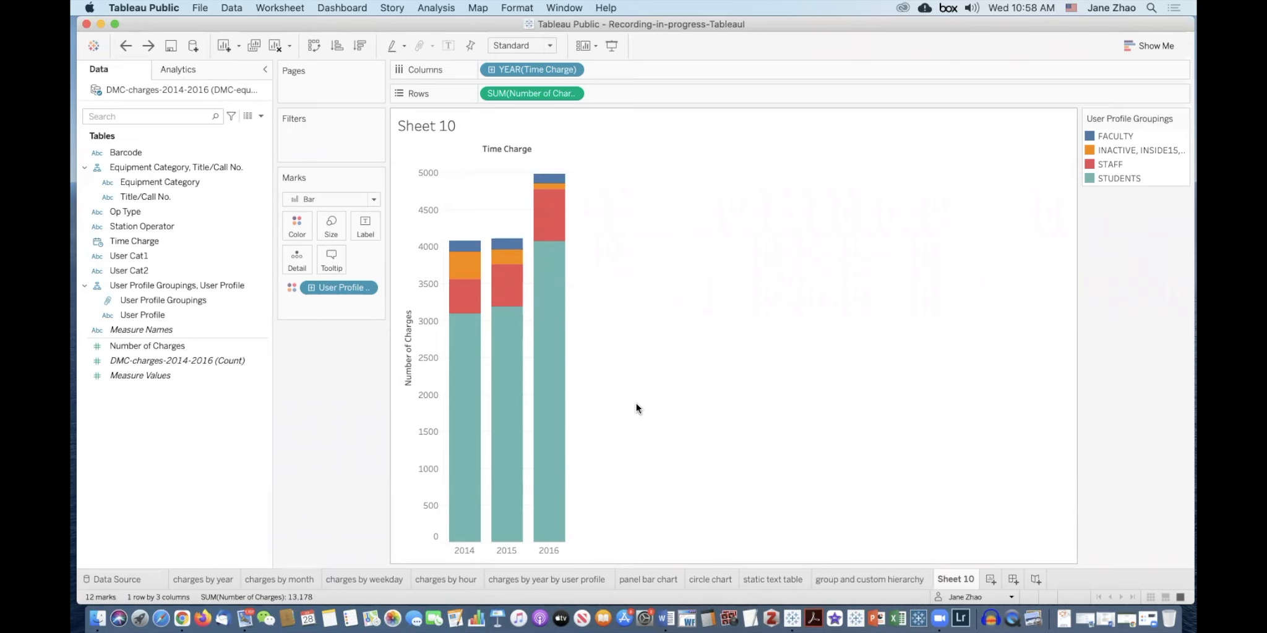
Select the 2014 and 2015 year headers, keep only those years, and undo that filter
{"action": "left_click", "coordinate": [464, 551]}
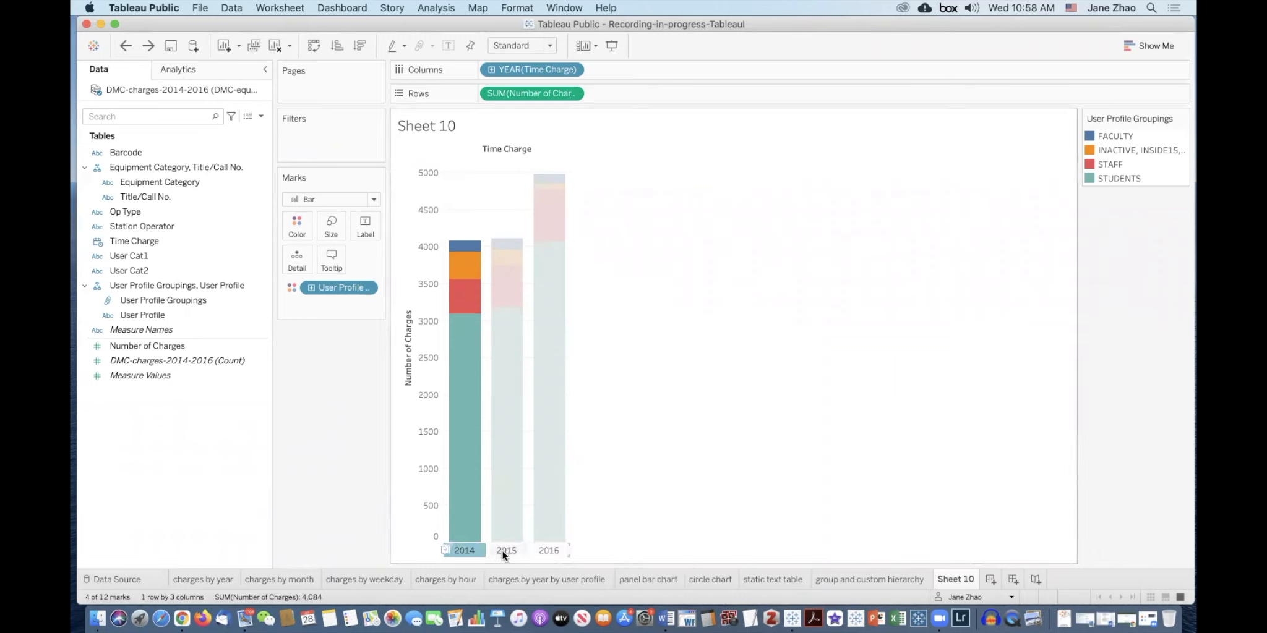
{"action": "left_click", "coordinate": [503, 551], "text": "super"}
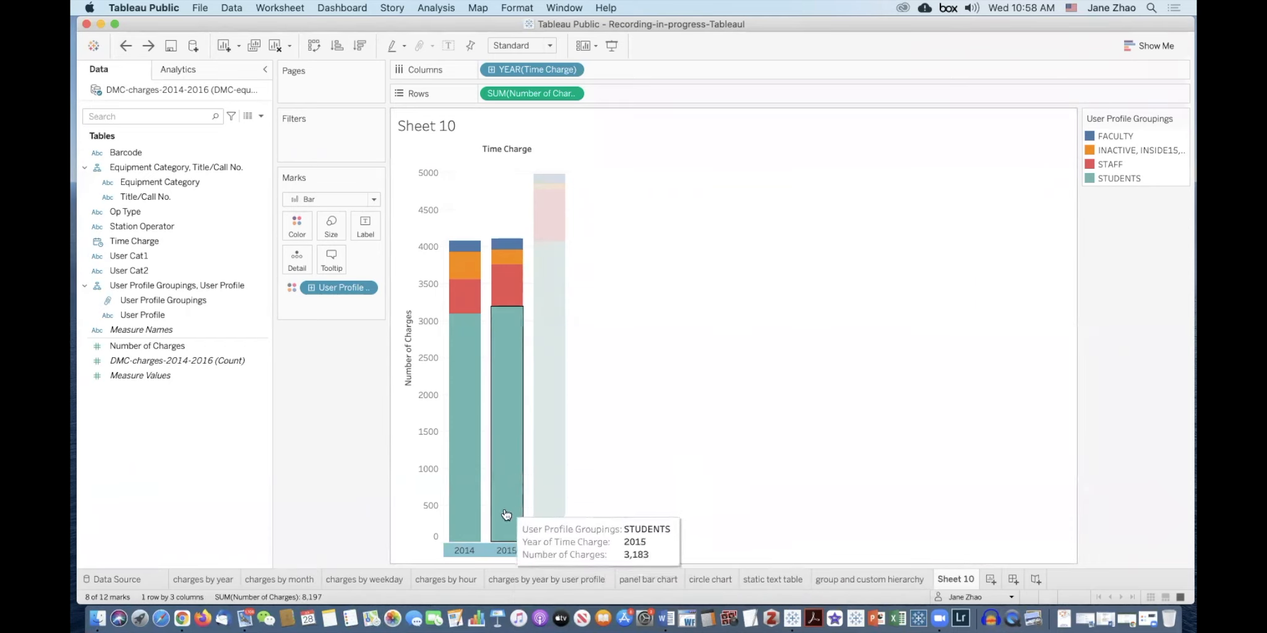
{"action": "mouse_move", "coordinate": [511, 550]}
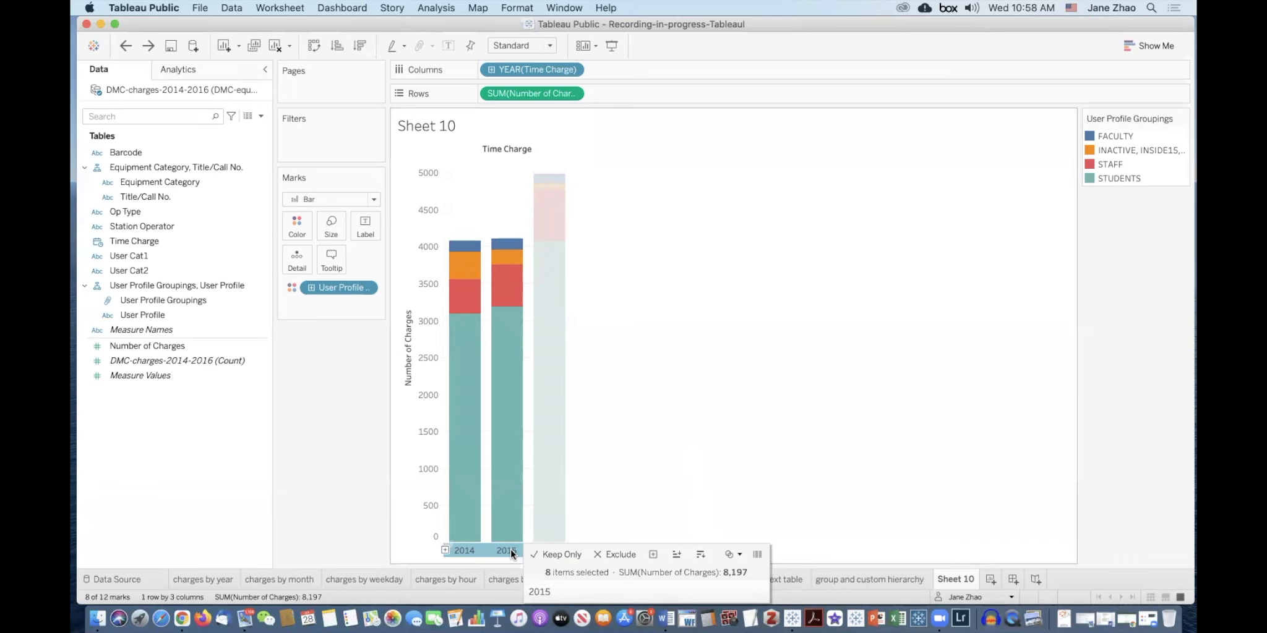
{"action": "left_click", "coordinate": [553, 551]}
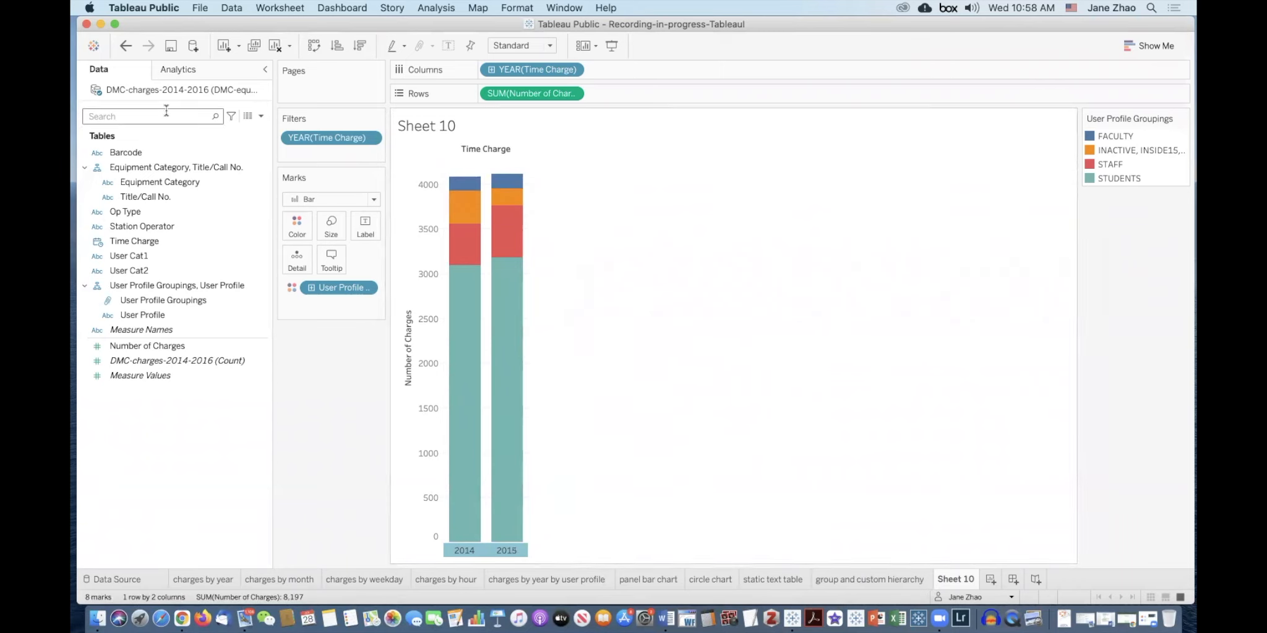
{"action": "left_click", "coordinate": [126, 46]}
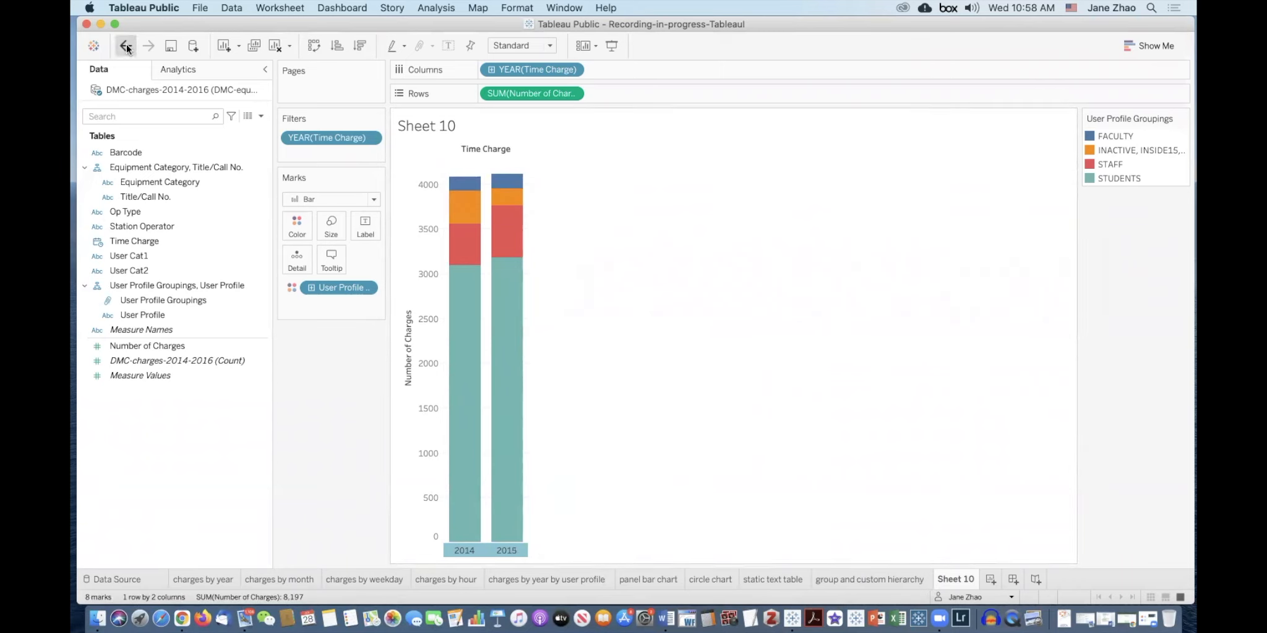
{"action": "left_click", "coordinate": [665, 426]}
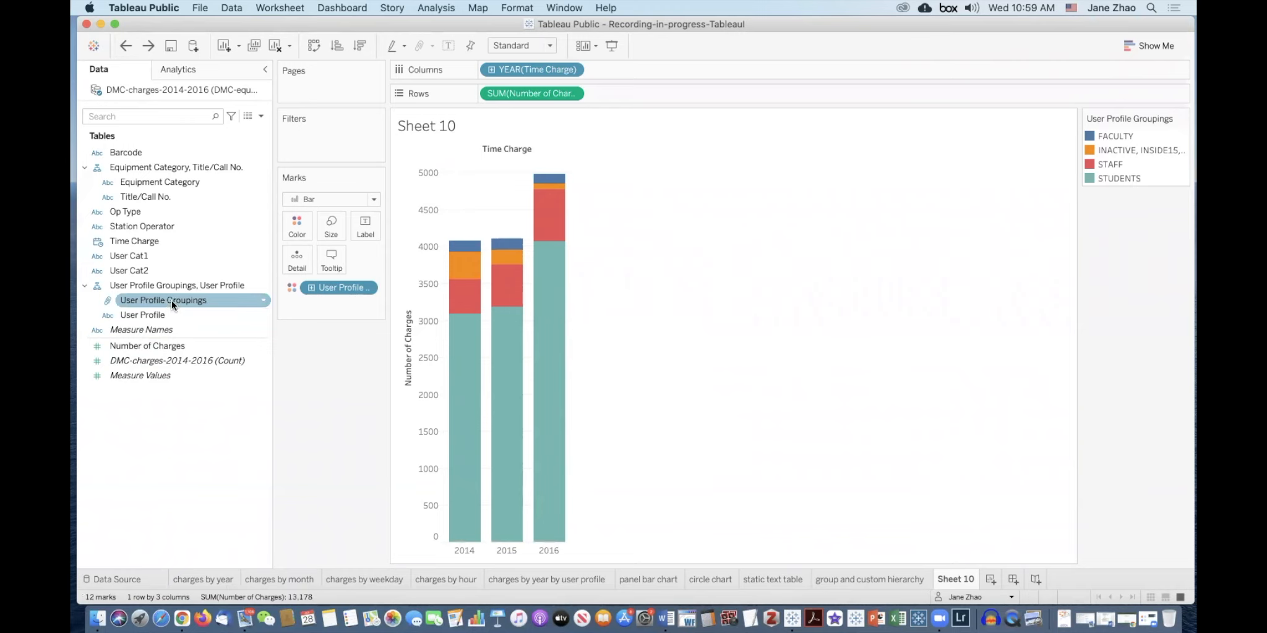
Filter the sheet by User Profile Groupings with all four values included, and show the interactive filter beside the chart
{"action": "left_click_drag", "start_coordinate": [172, 299], "coordinate": [325, 142]}
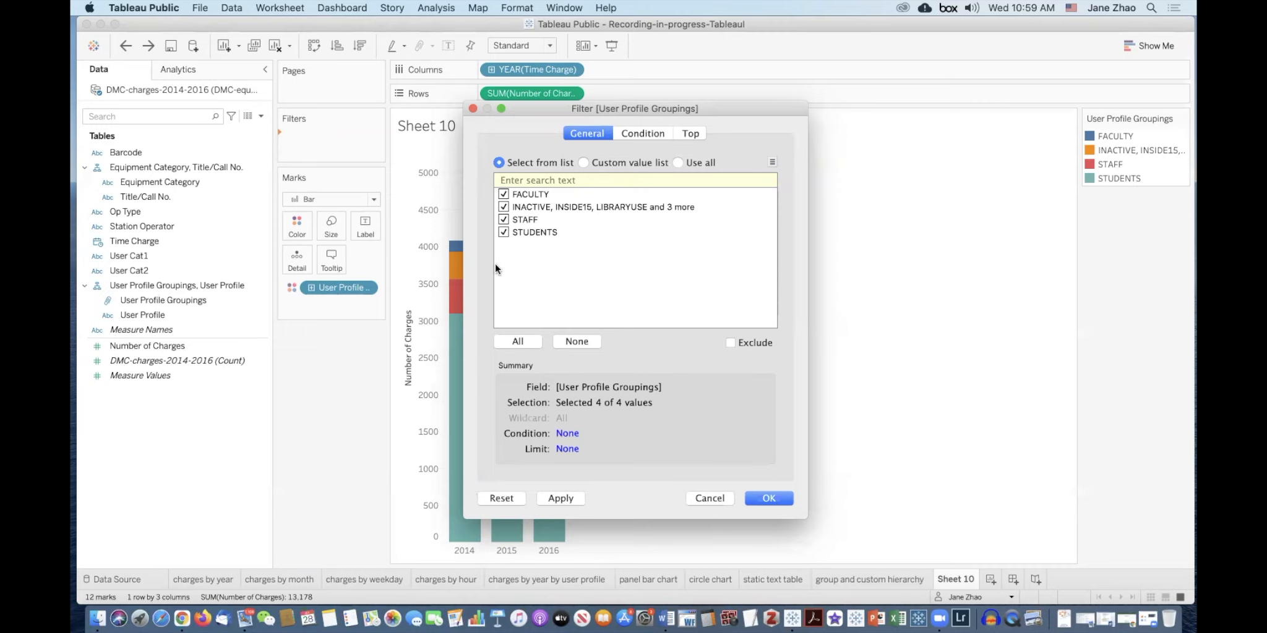
{"action": "left_click", "coordinate": [775, 499]}
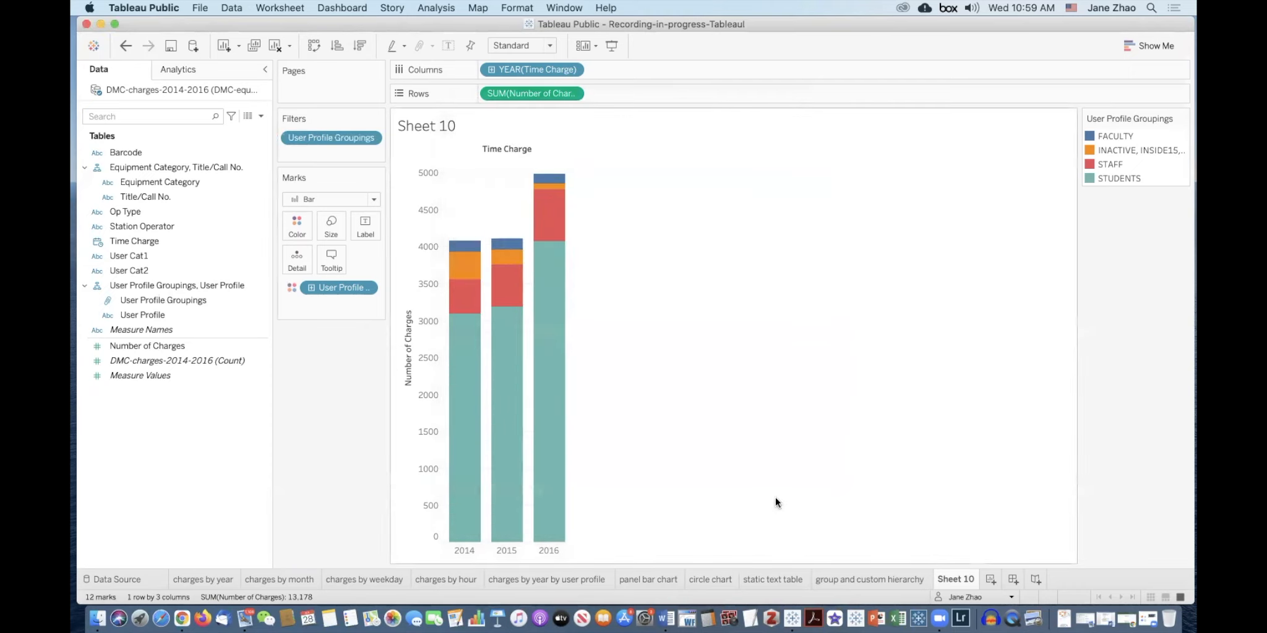
{"action": "mouse_move", "coordinate": [504, 370]}
{"action": "left_click", "coordinate": [372, 136]}
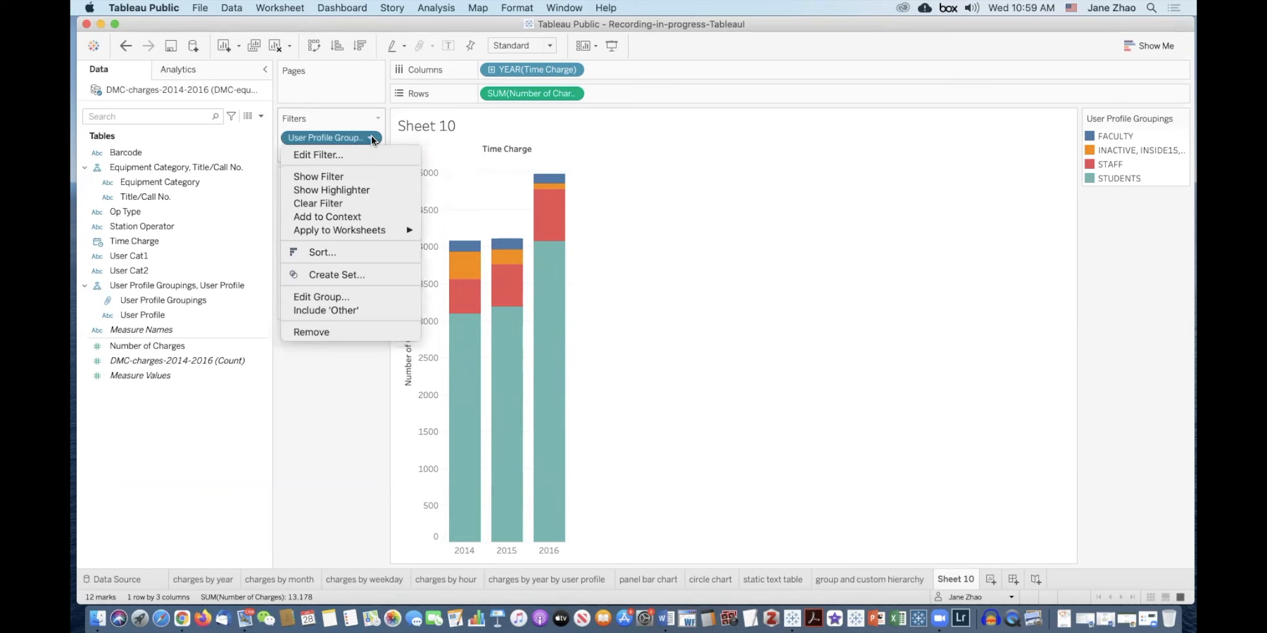
{"action": "left_click", "coordinate": [361, 173]}
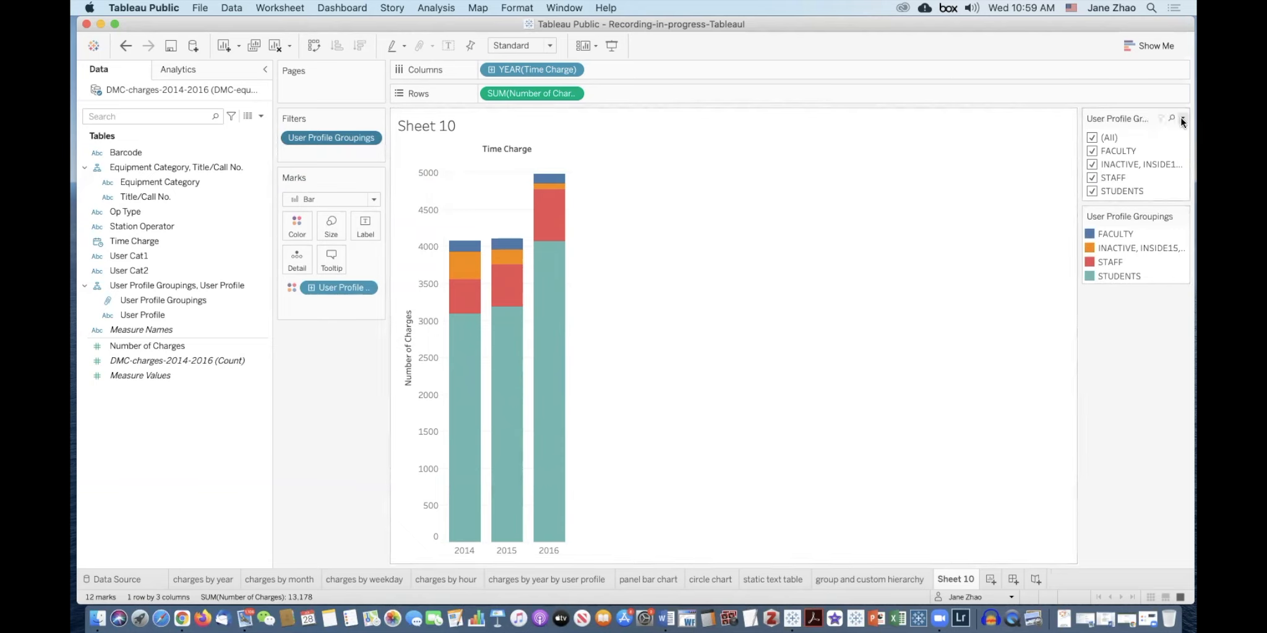
Exclude FACULTY and the INACTIVE, INSIDE15 group through the shown filter, and include both again
{"action": "left_click", "coordinate": [1091, 151]}
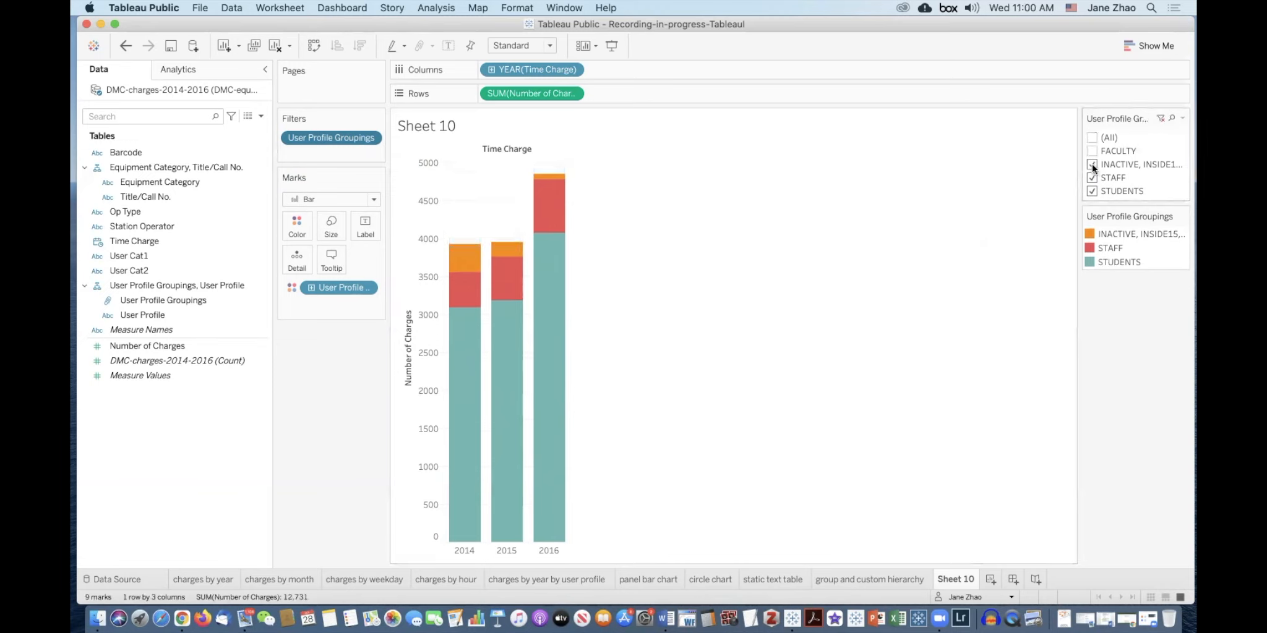
{"action": "left_click", "coordinate": [1091, 165]}
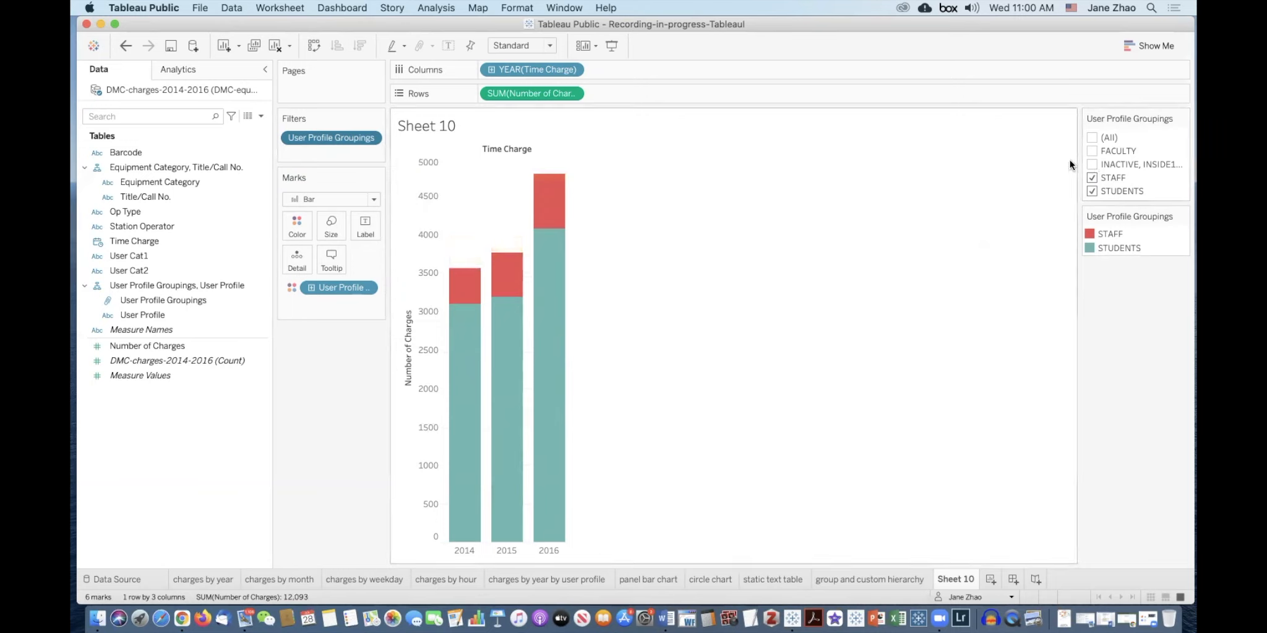
{"action": "left_click", "coordinate": [1091, 151]}
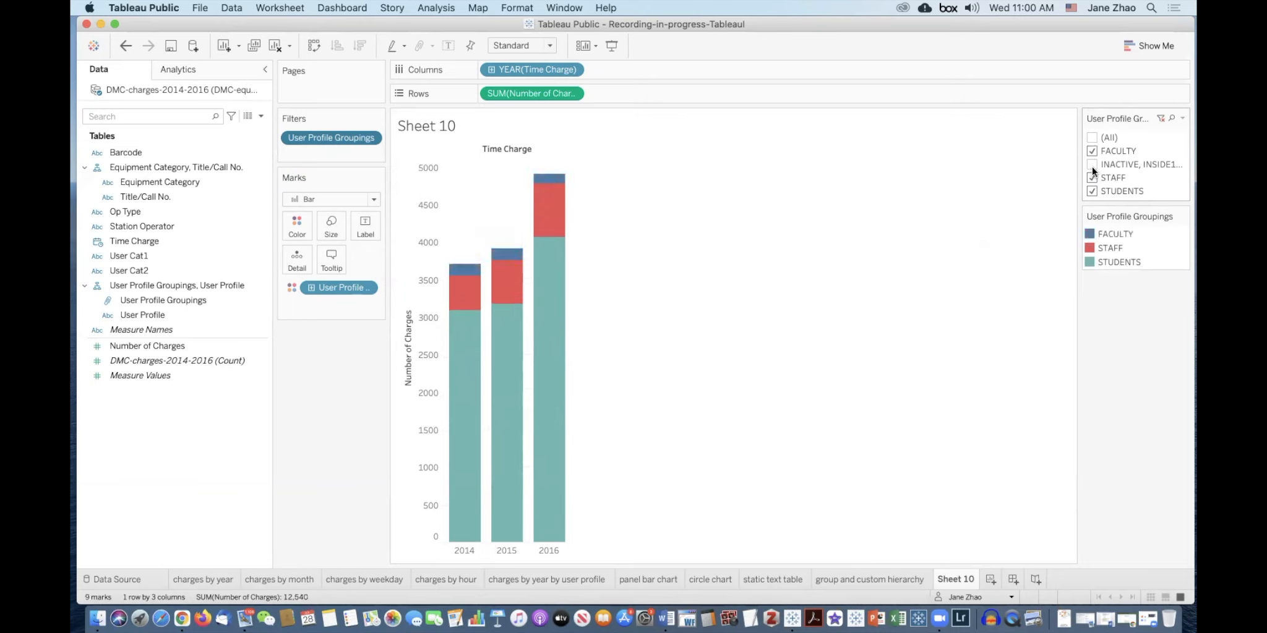
{"action": "left_click", "coordinate": [1091, 164]}
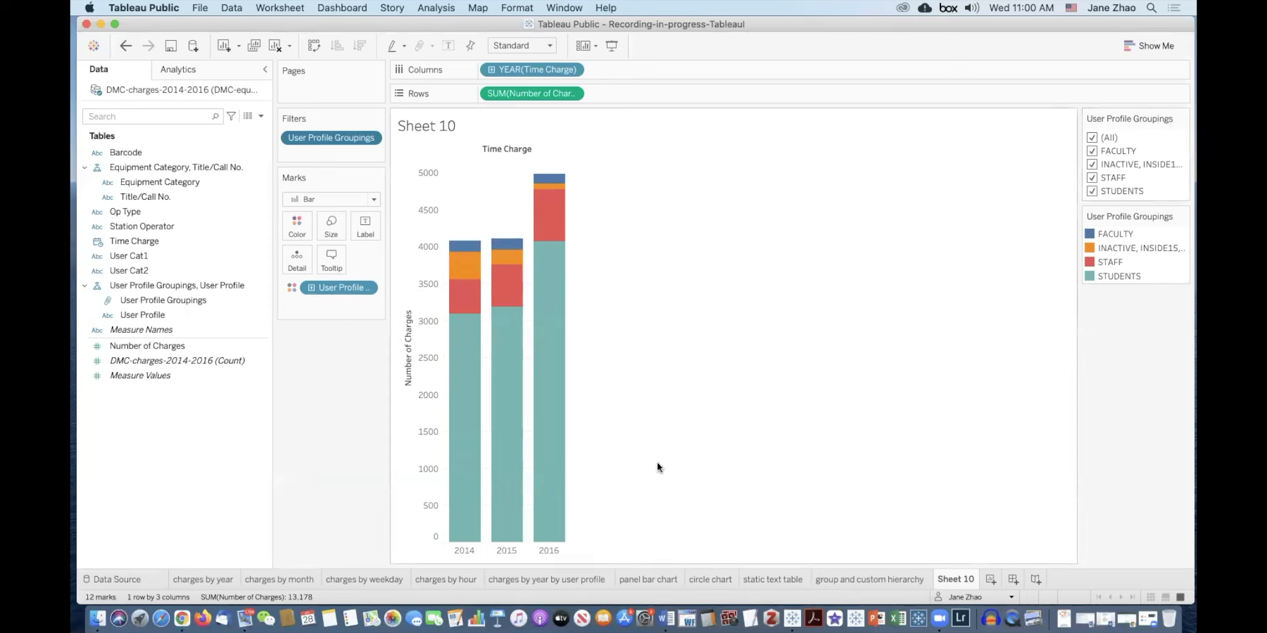
Switch to Microsoft Word, read the handout's Activity 5.2 on the interactive line chart, and minimize the document
{"action": "left_click", "coordinate": [666, 618]}
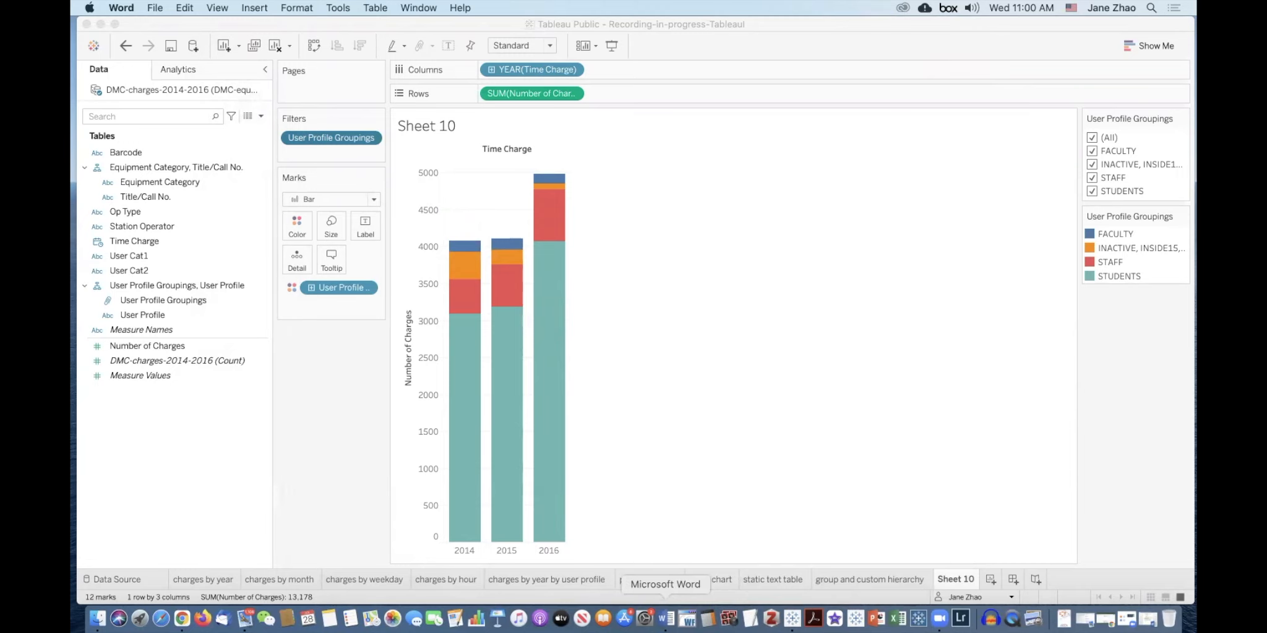
{"action": "left_click", "coordinate": [666, 618]}
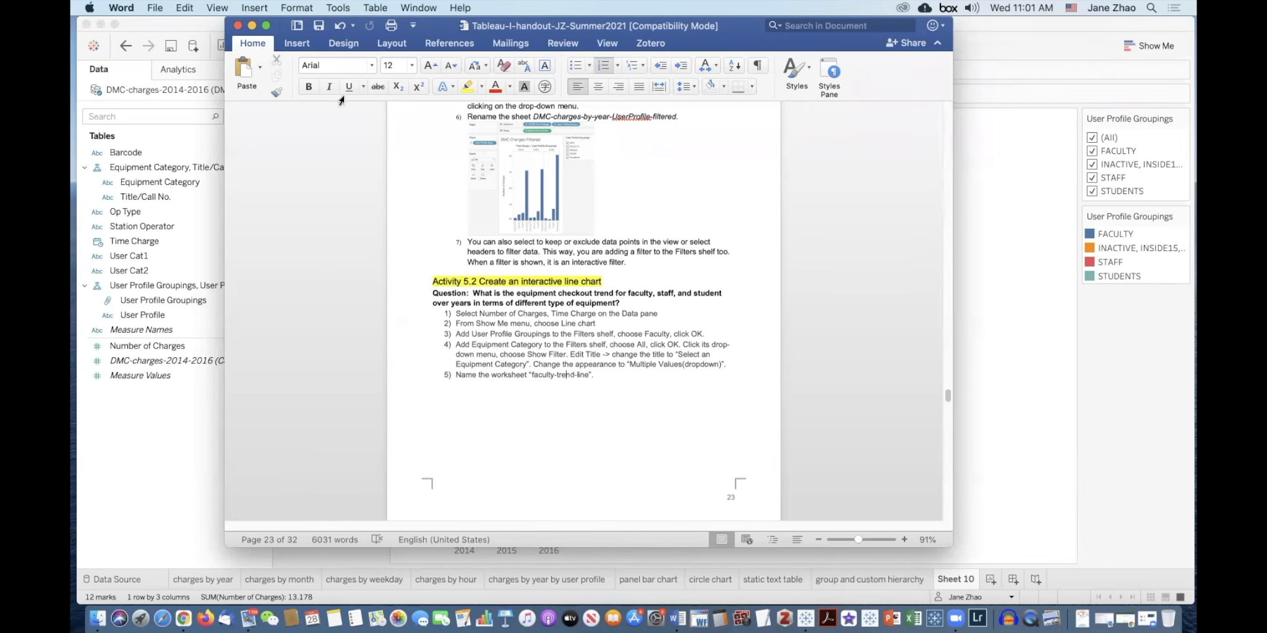
{"action": "left_click", "coordinate": [253, 25]}
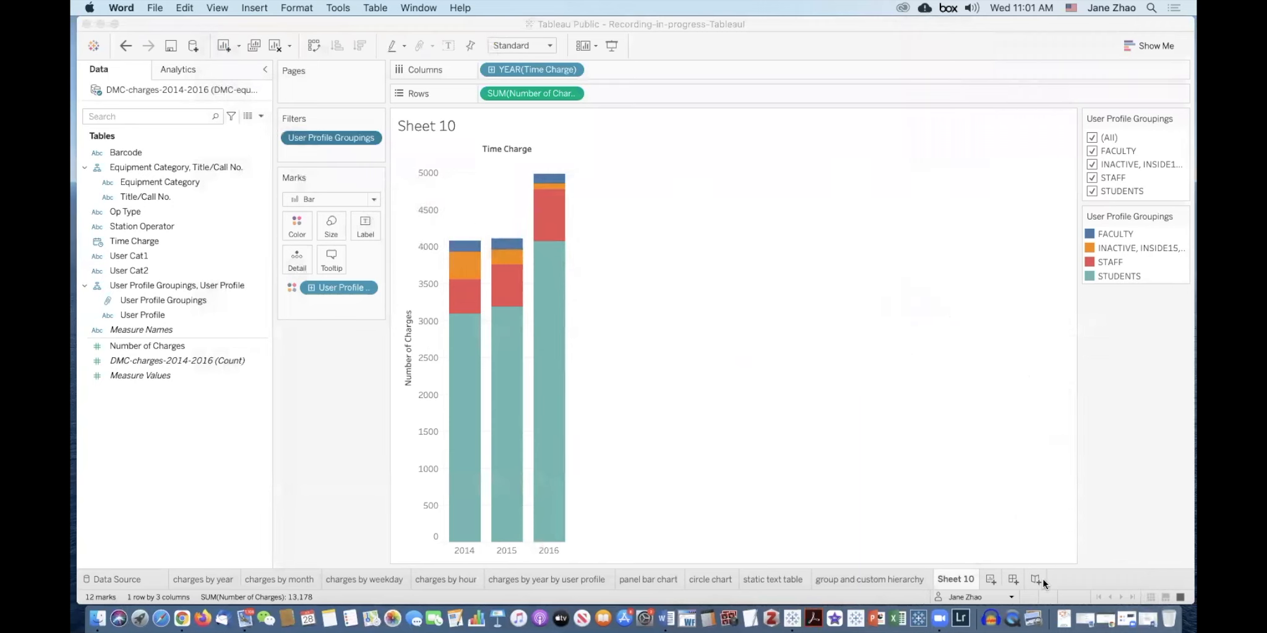
Add a new worksheet and plot Number of Charges on rows against the year of Time Charge on columns as a line
{"action": "left_click", "coordinate": [990, 579]}
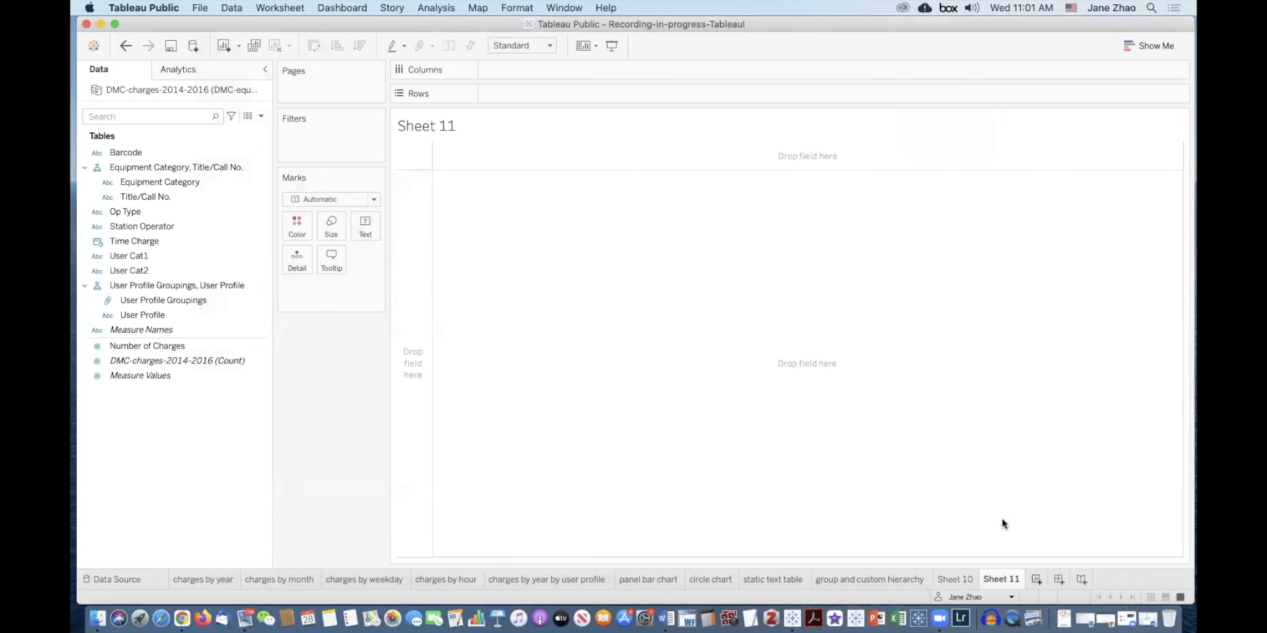
{"action": "left_click", "coordinate": [200, 348]}
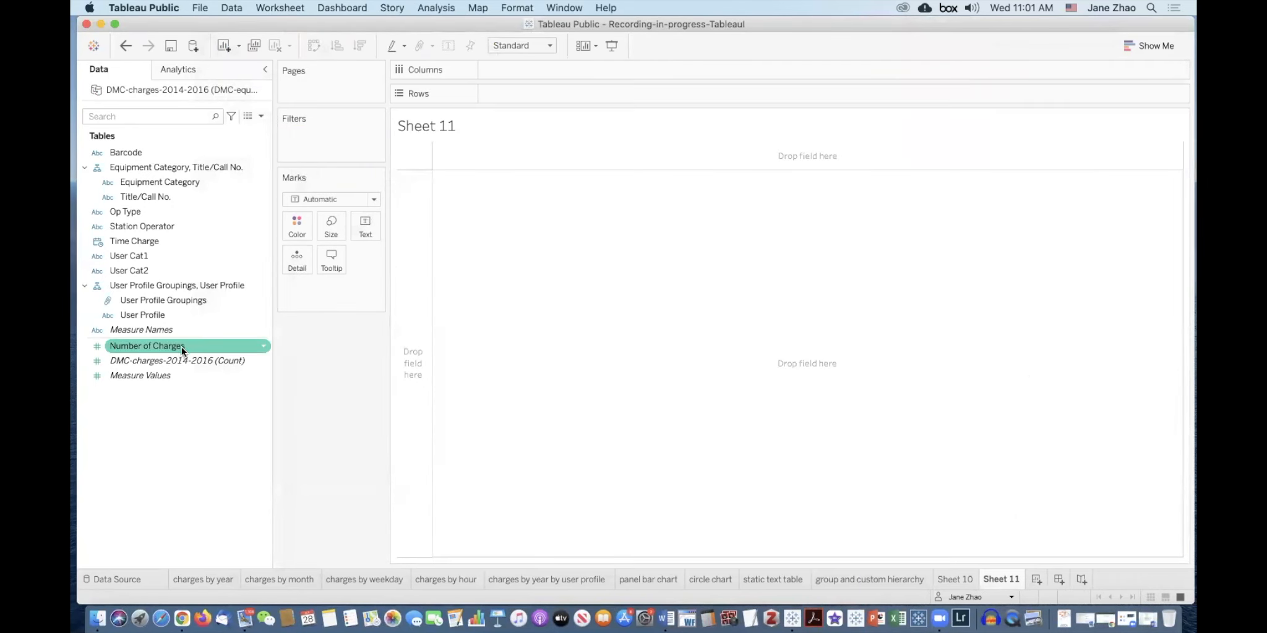
{"action": "left_click_drag", "start_coordinate": [178, 345], "coordinate": [547, 90]}
{"action": "left_click_drag", "start_coordinate": [175, 239], "coordinate": [568, 72]}
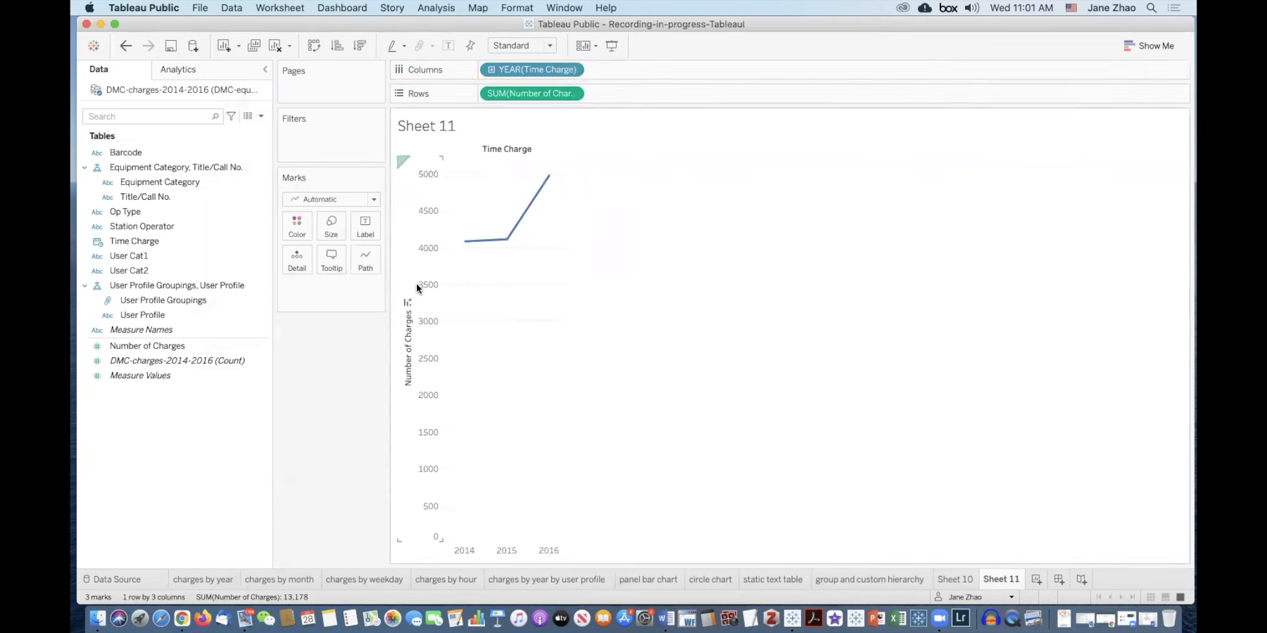
Filter the new line chart by User Profile Groupings so only FACULTY is included
{"action": "left_click", "coordinate": [203, 297]}
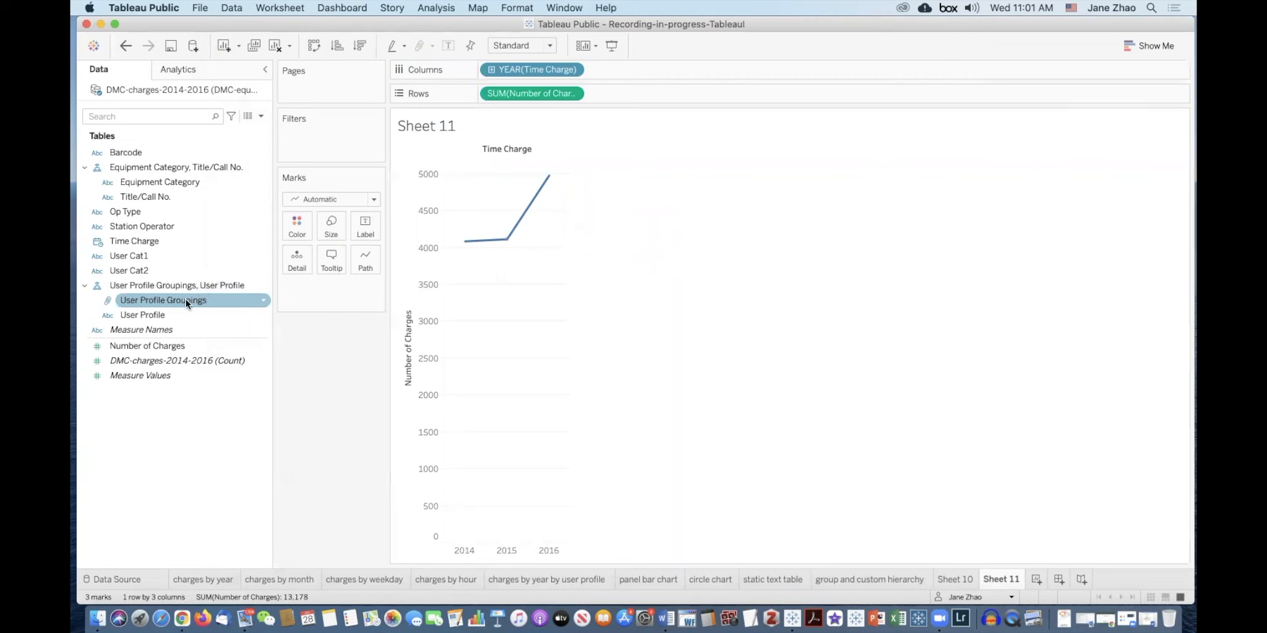
{"action": "left_click_drag", "start_coordinate": [184, 299], "coordinate": [309, 129]}
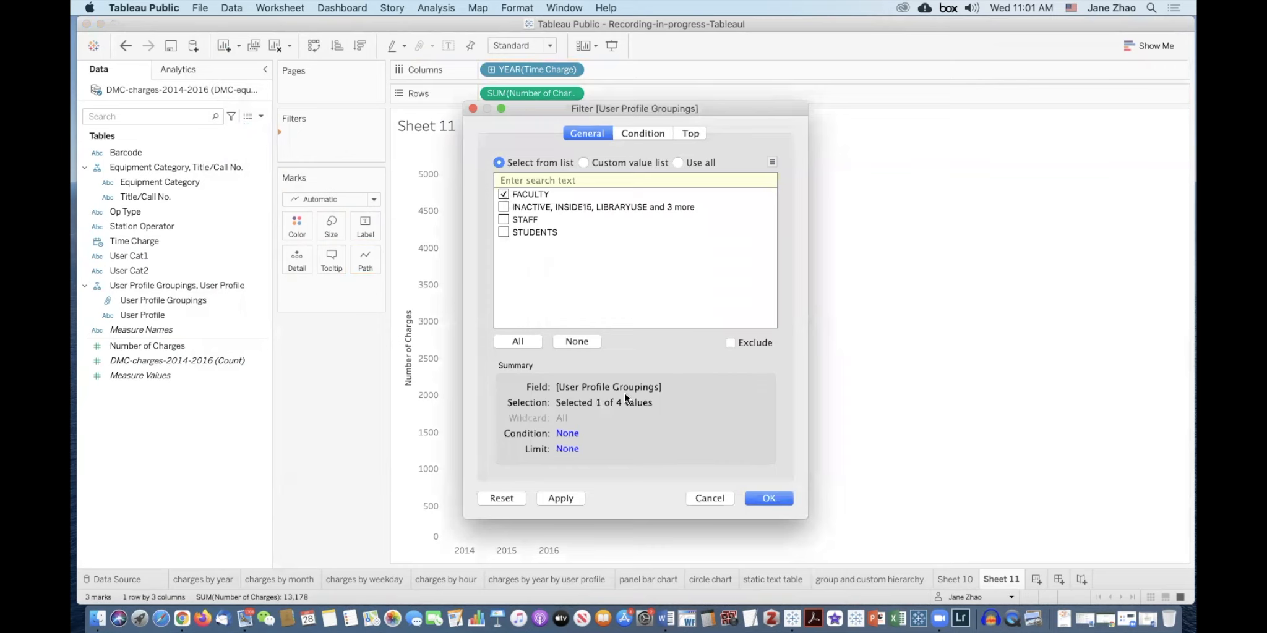
{"action": "left_click", "coordinate": [779, 499]}
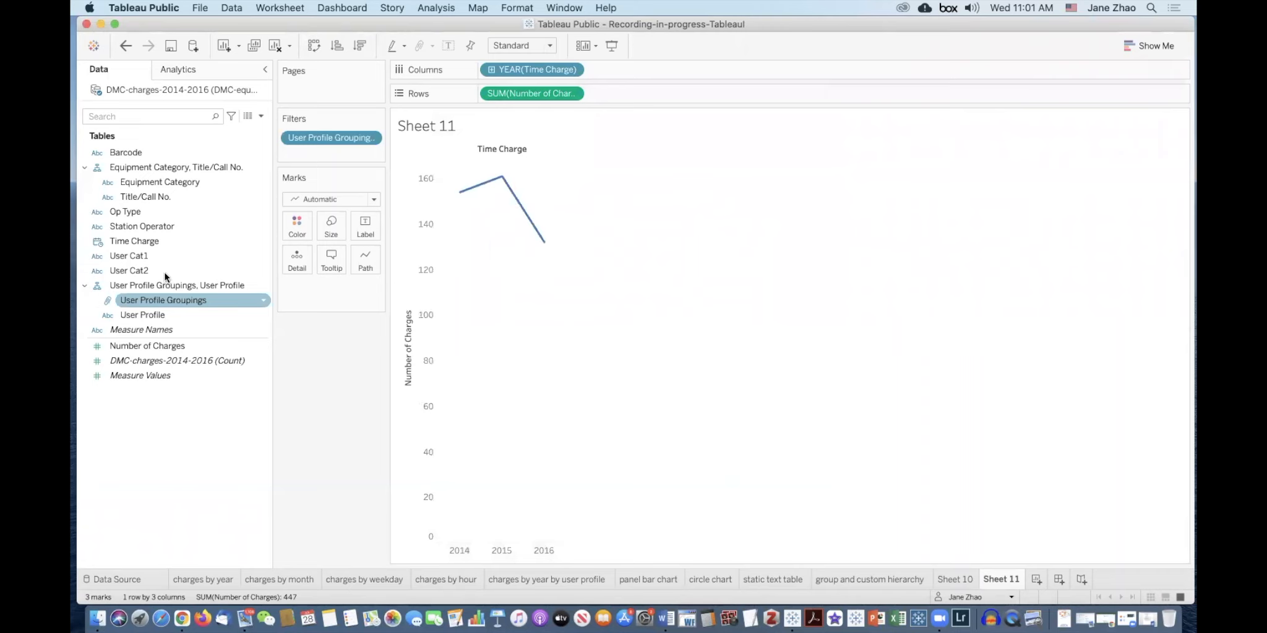
Filter the faculty chart by Equipment Category with all listed values included, and show that interactive filter beside the chart
{"action": "left_click_drag", "start_coordinate": [152, 180], "coordinate": [304, 154]}
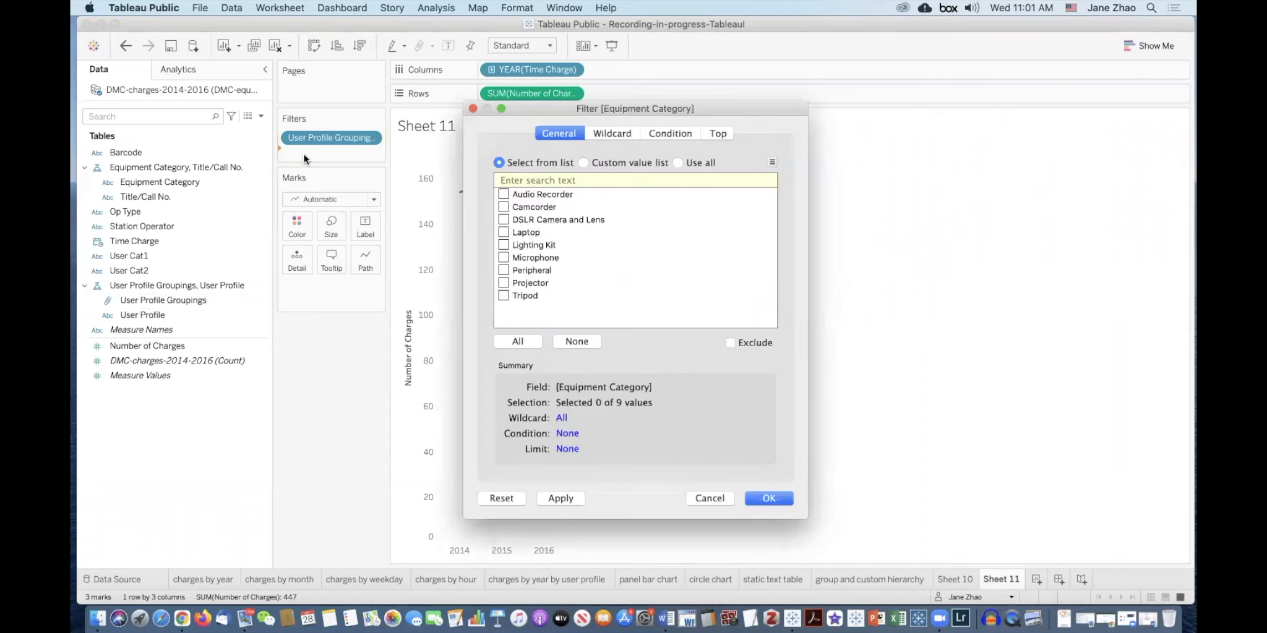
{"action": "left_click", "coordinate": [528, 342]}
{"action": "left_click", "coordinate": [785, 501]}
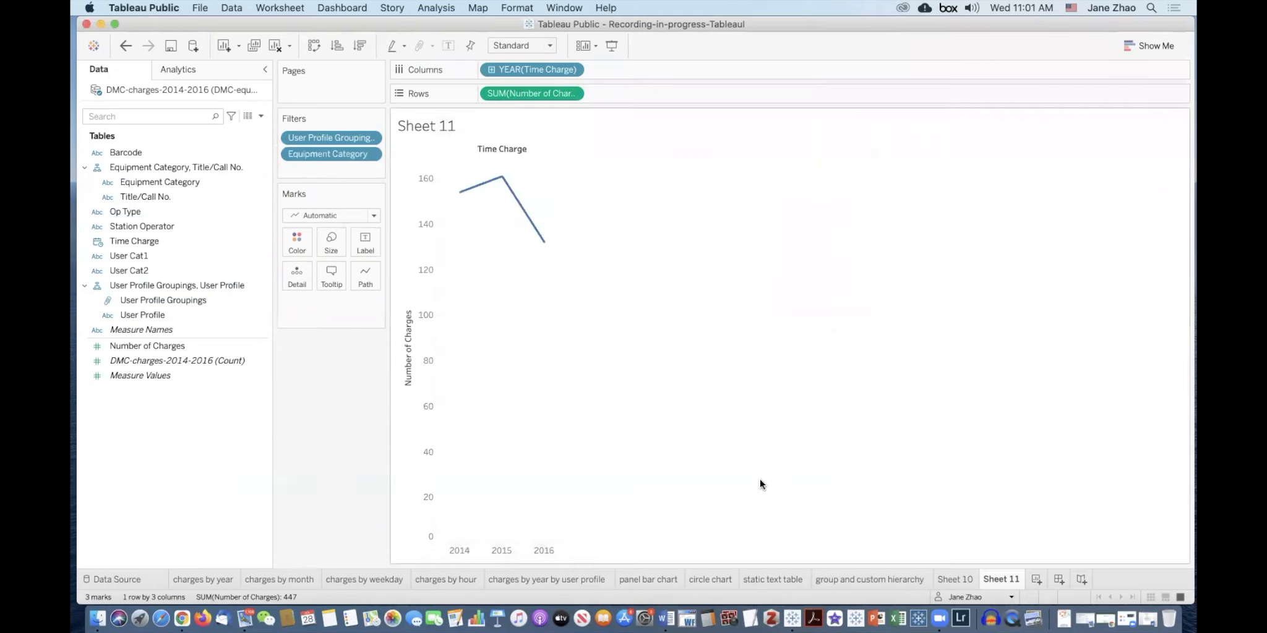
{"action": "left_click", "coordinate": [371, 154]}
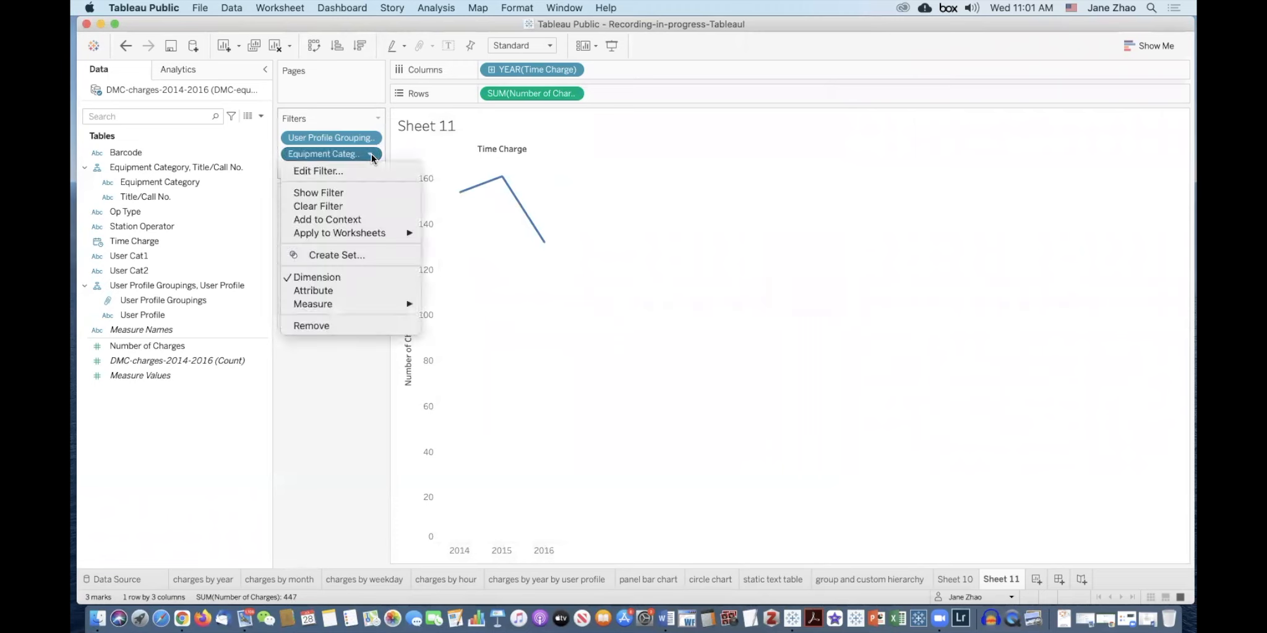
{"action": "left_click", "coordinate": [364, 192]}
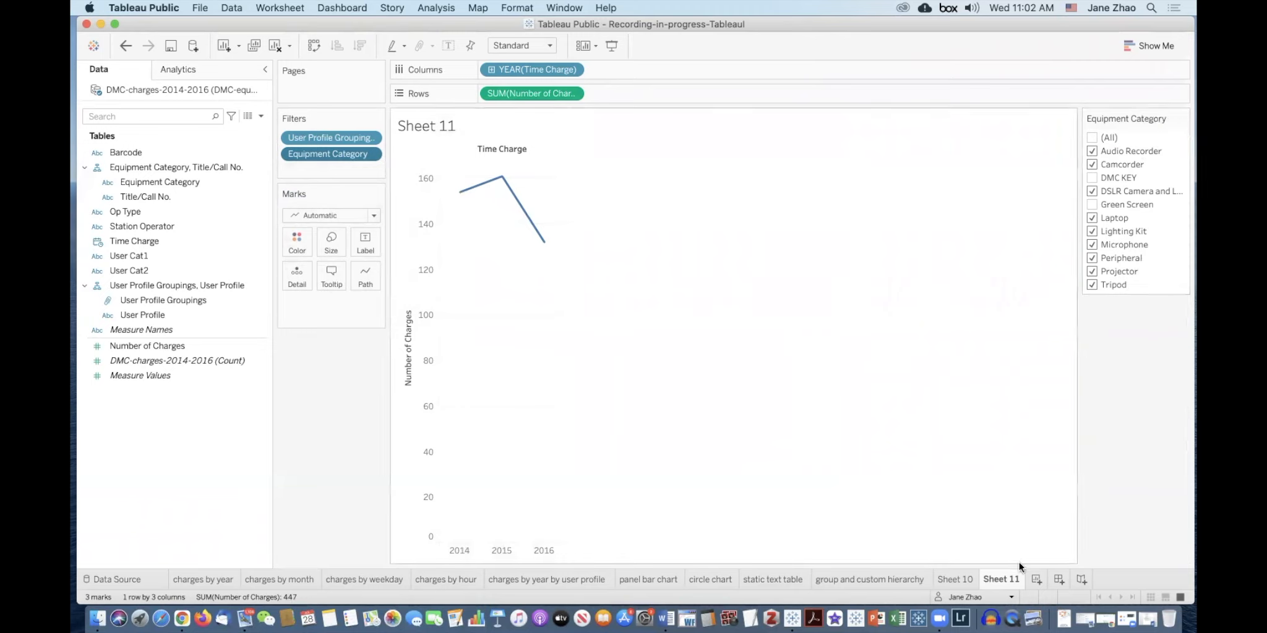
Rename the current worksheet as "faculty line"
{"action": "double_click", "coordinate": [1008, 583]}
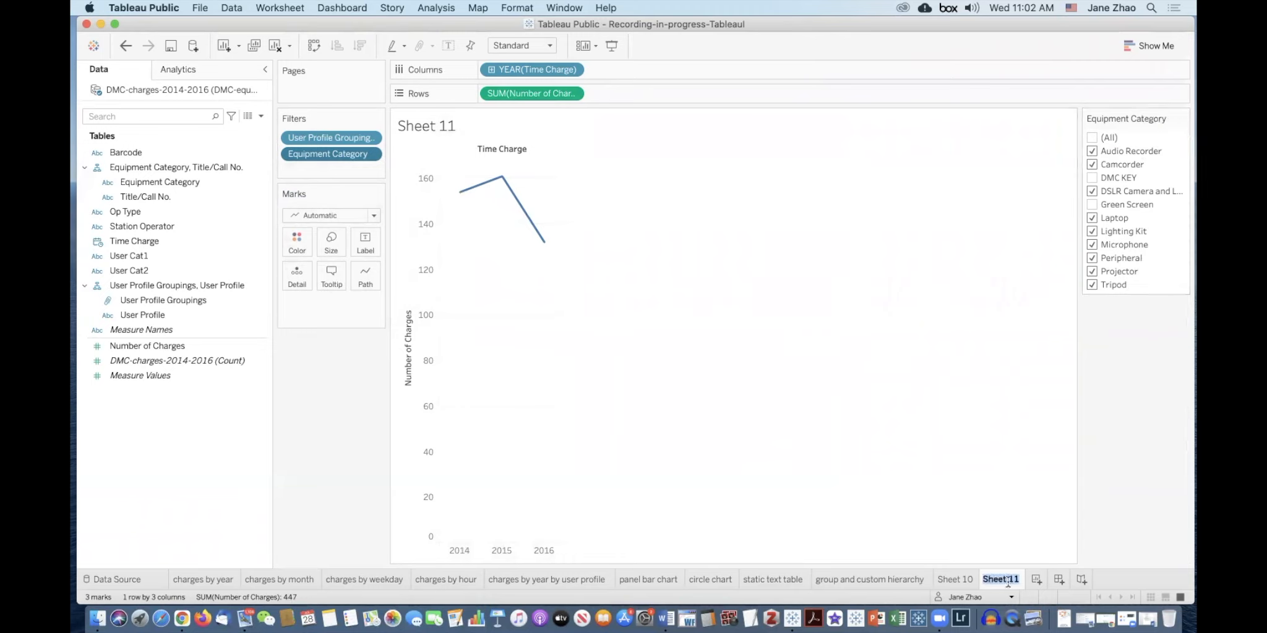
{"action": "type", "text": "Faculty line"}
{"action": "key", "text": "Return"}
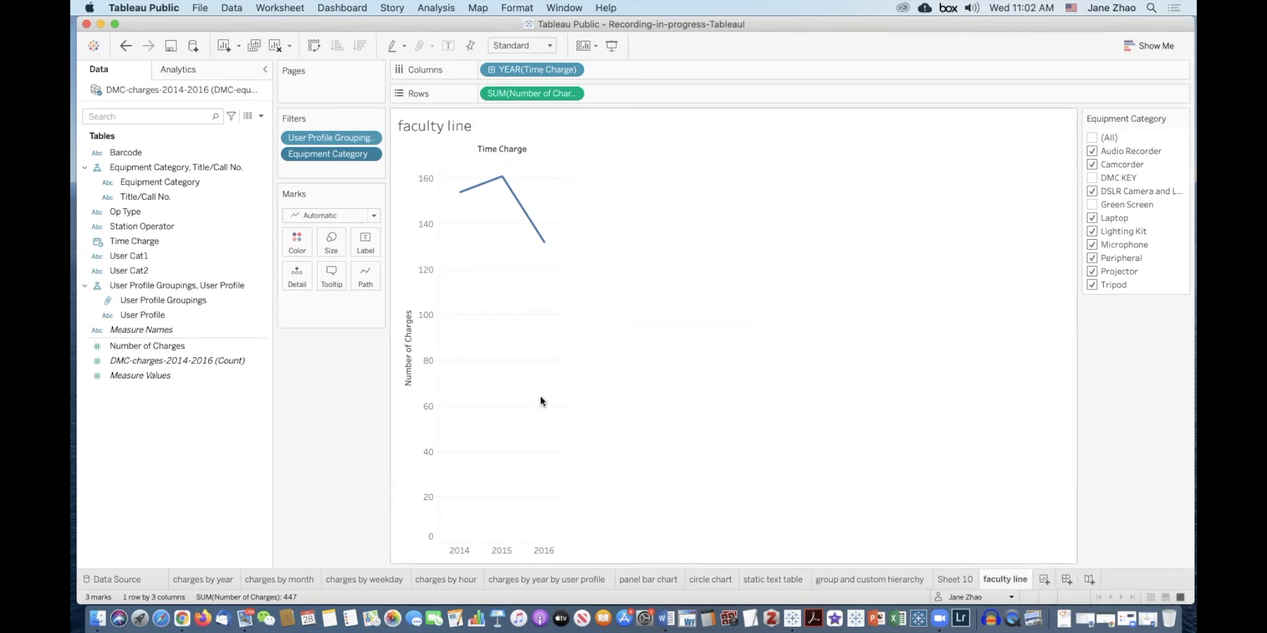
Add another worksheet with Number of Charges on rows and the year of Time Charge on columns as a line chart
{"action": "left_click", "coordinate": [1044, 579]}
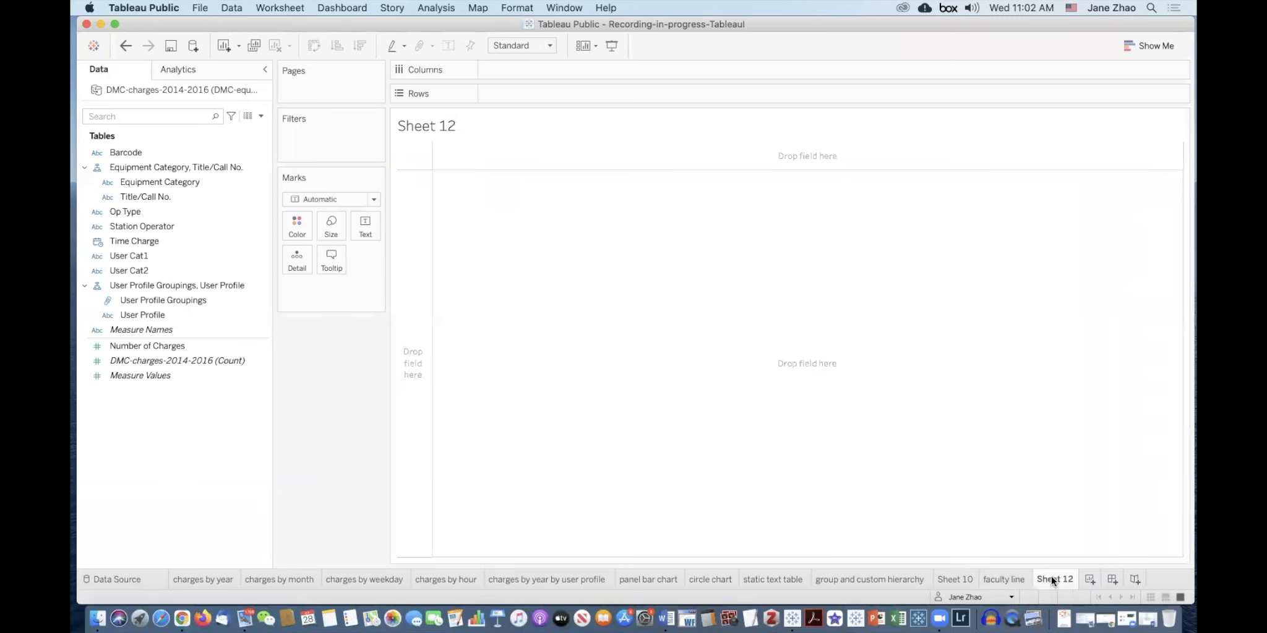
{"action": "left_click", "coordinate": [181, 346]}
{"action": "left_click_drag", "start_coordinate": [180, 345], "coordinate": [538, 99]}
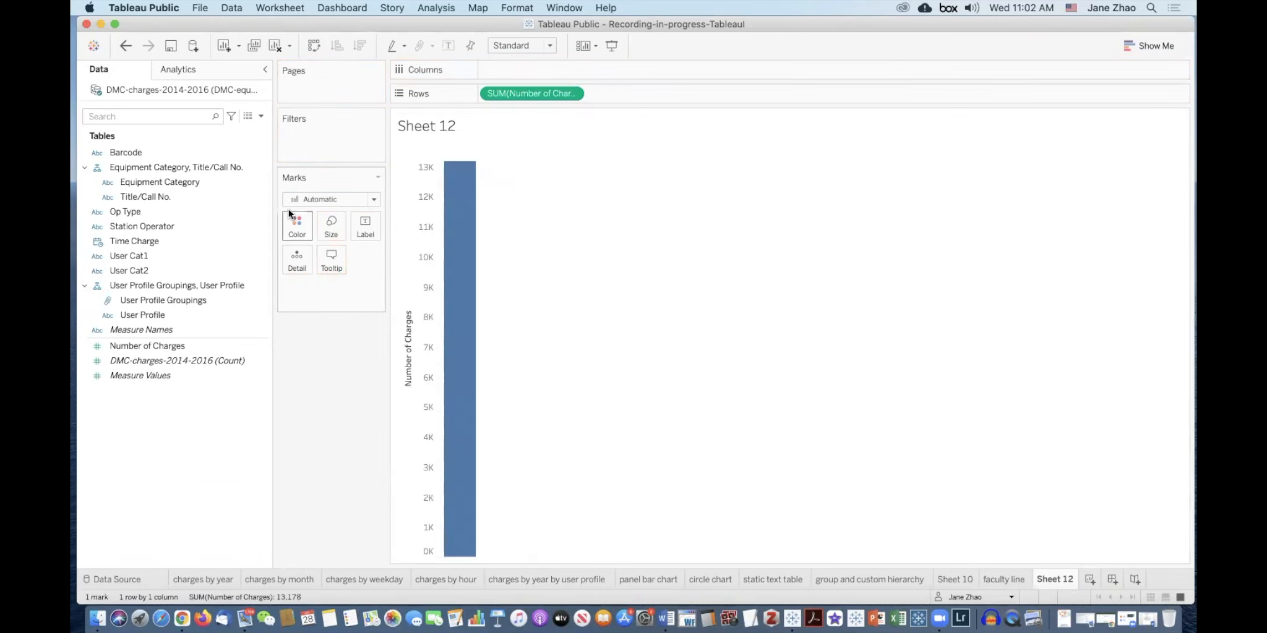
{"action": "left_click", "coordinate": [170, 241]}
{"action": "left_click_drag", "start_coordinate": [171, 241], "coordinate": [560, 61]}
{"action": "left_click", "coordinate": [177, 346]}
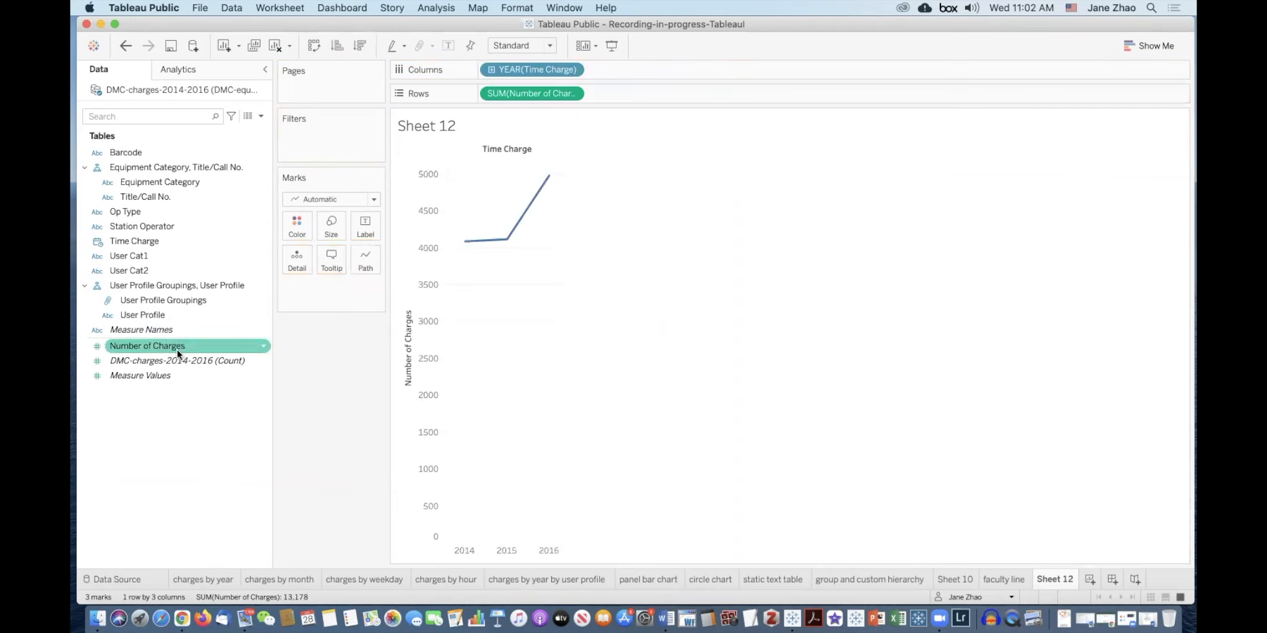
Filter this second line chart by User Profile Groupings so only STAFF is included
{"action": "left_click", "coordinate": [182, 300]}
{"action": "left_click_drag", "start_coordinate": [182, 300], "coordinate": [335, 143]}
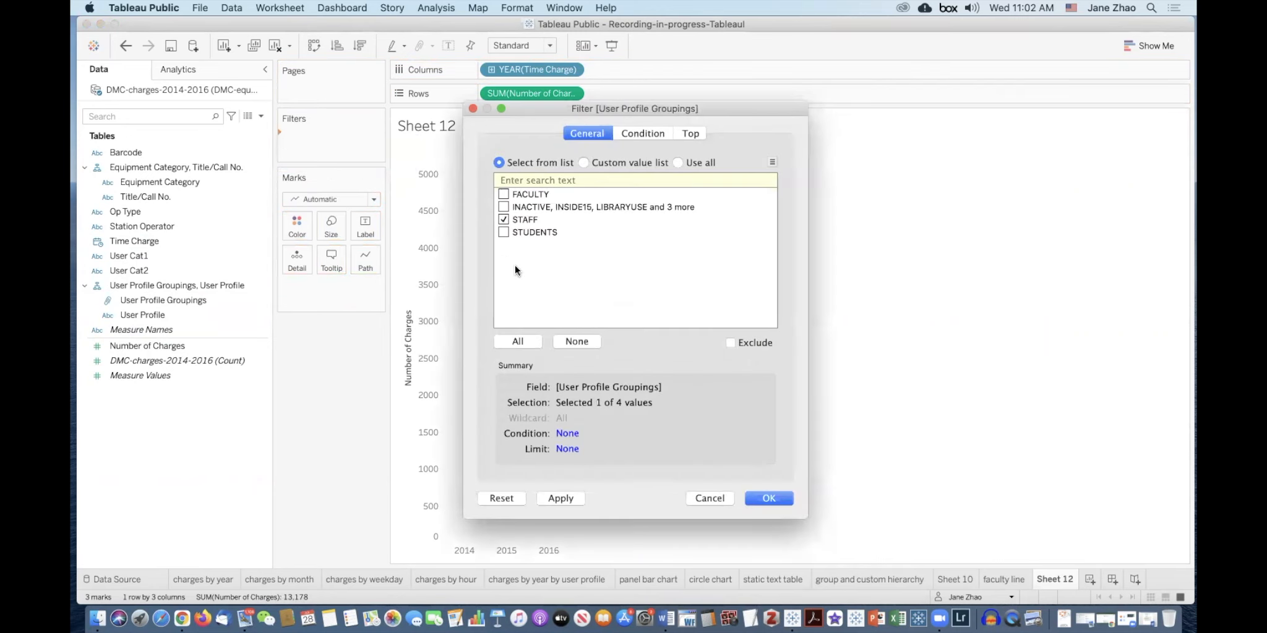
{"action": "left_click", "coordinate": [764, 491]}
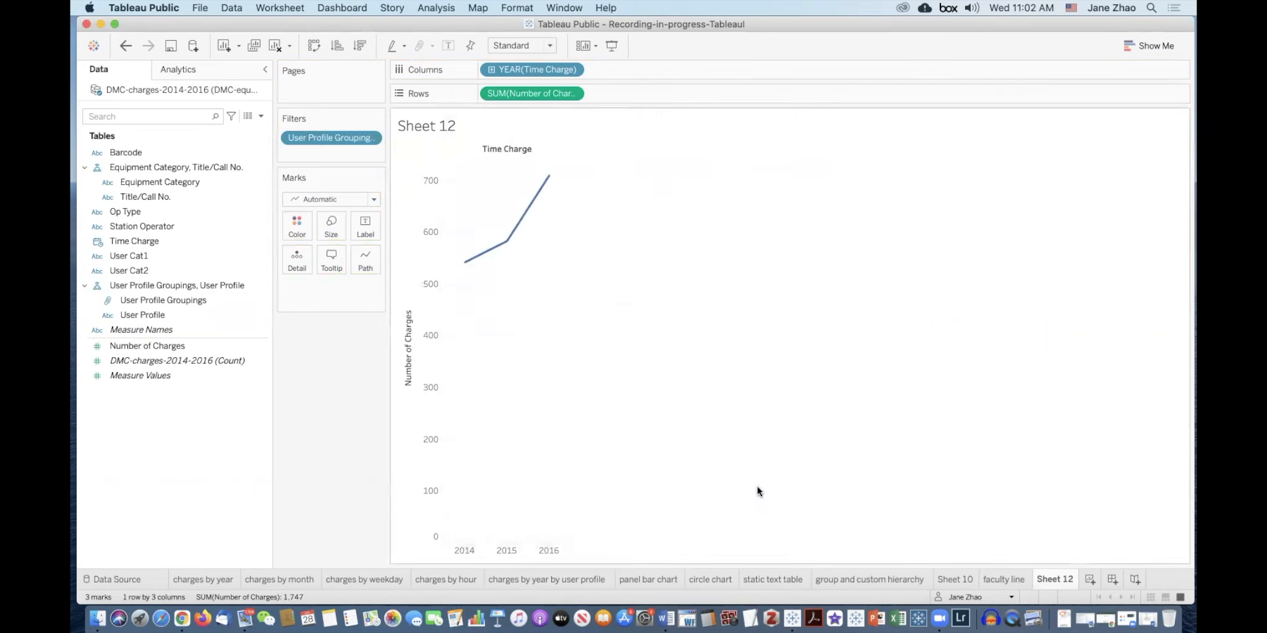
Filter the staff chart by Equipment Category with all values included, and show that interactive filter beside the chart
{"action": "left_click_drag", "start_coordinate": [147, 178], "coordinate": [330, 154]}
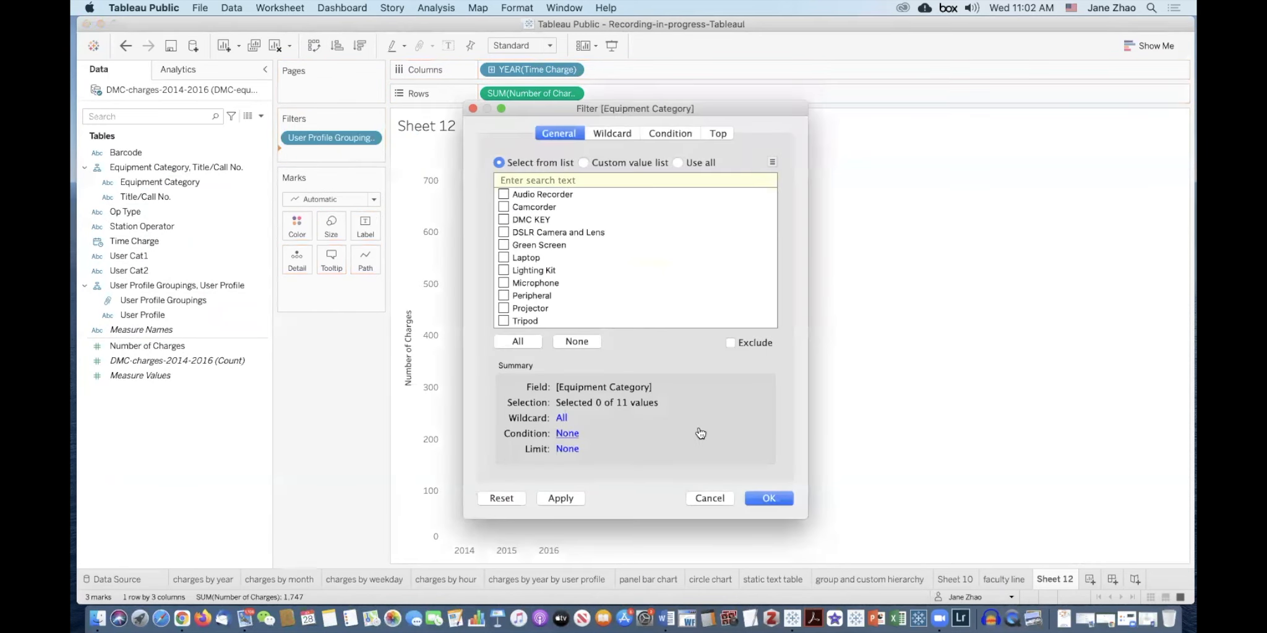
{"action": "left_click", "coordinate": [517, 342]}
{"action": "left_click", "coordinate": [771, 490]}
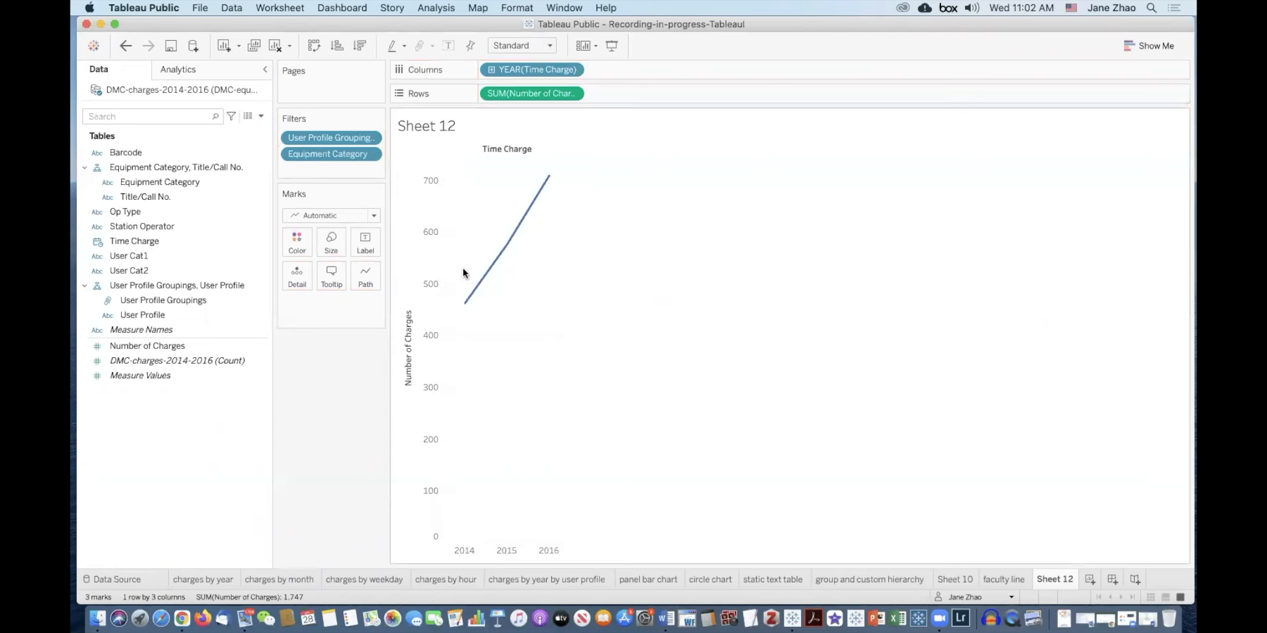
{"action": "left_click", "coordinate": [370, 154]}
{"action": "left_click", "coordinate": [368, 191]}
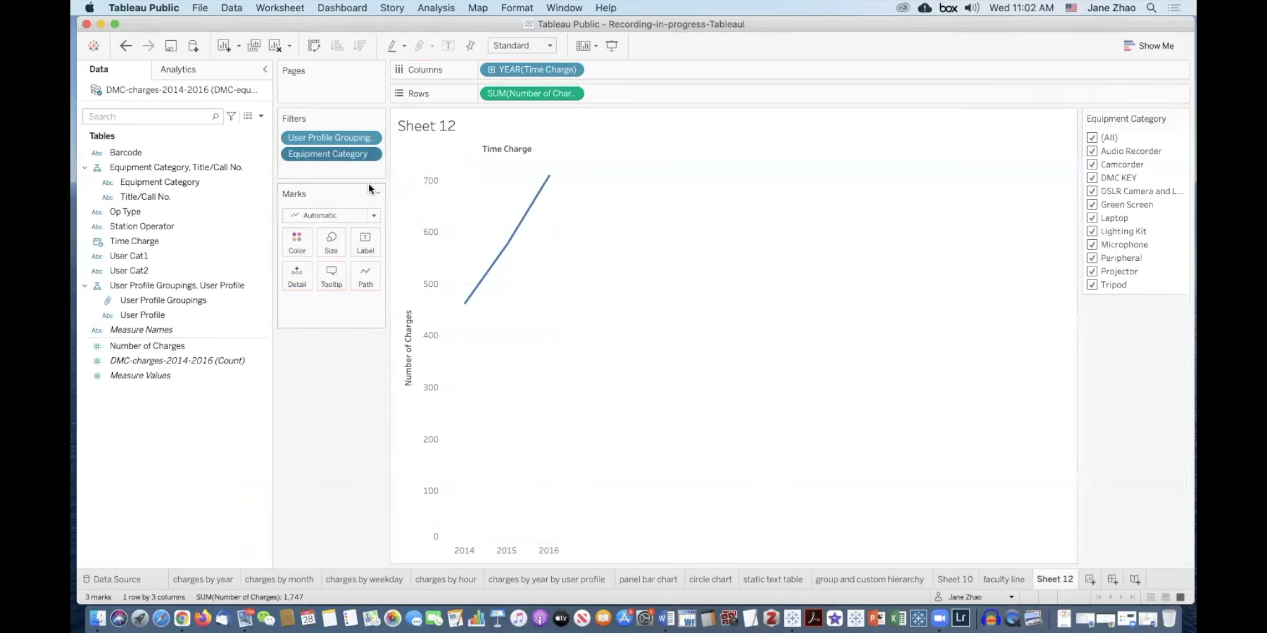
Rename the current worksheet as "staff line"
{"action": "double_click", "coordinate": [1067, 581]}
{"action": "type", "text": "staff line"}
{"action": "key", "text": "Return"}
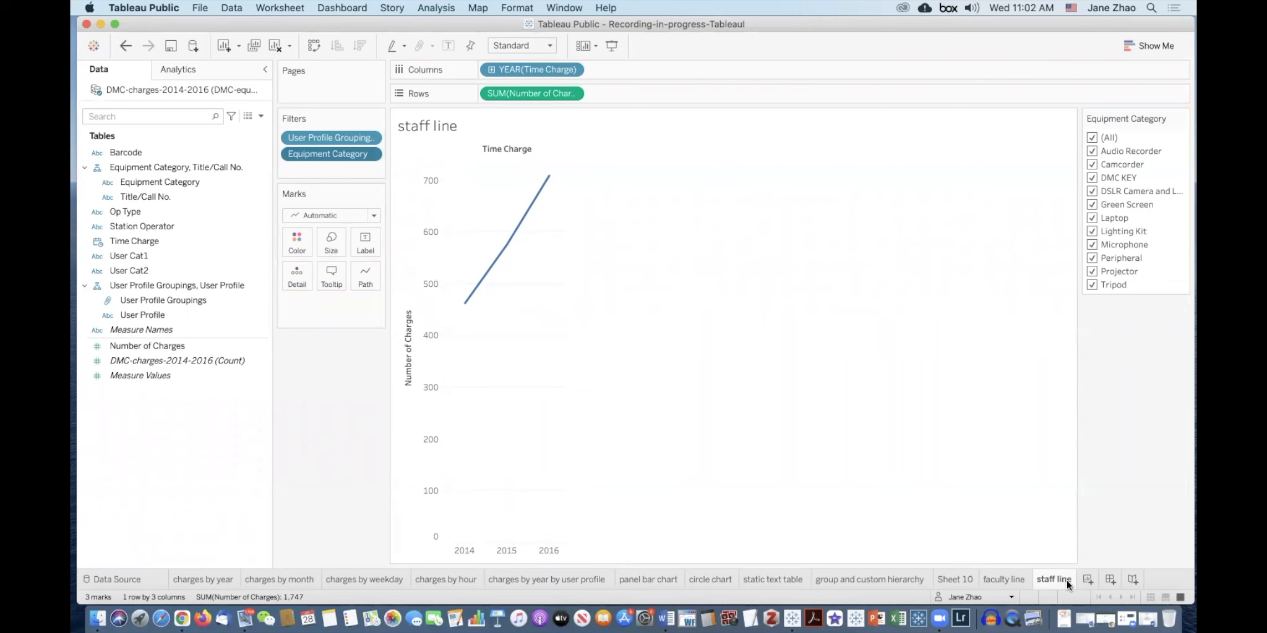
Duplicate the staff line worksheet and change the copy's User Profile Groupings filter to include only STUDENTS
{"action": "right_click", "coordinate": [1067, 581]}
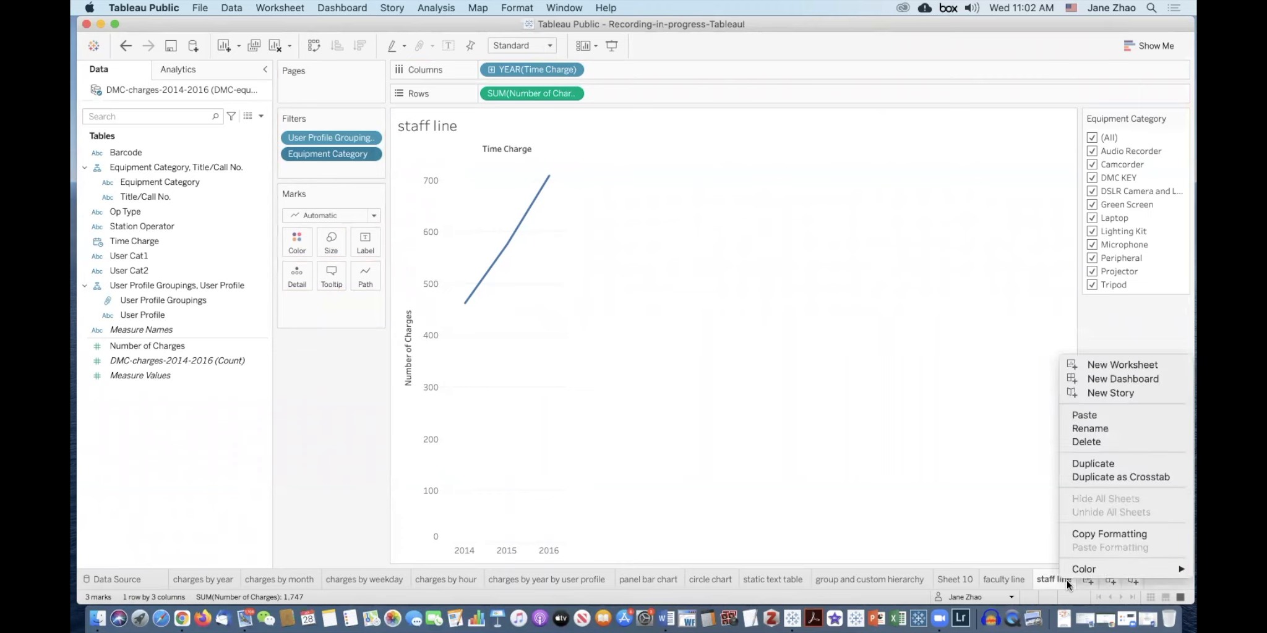
{"action": "left_click", "coordinate": [1102, 464]}
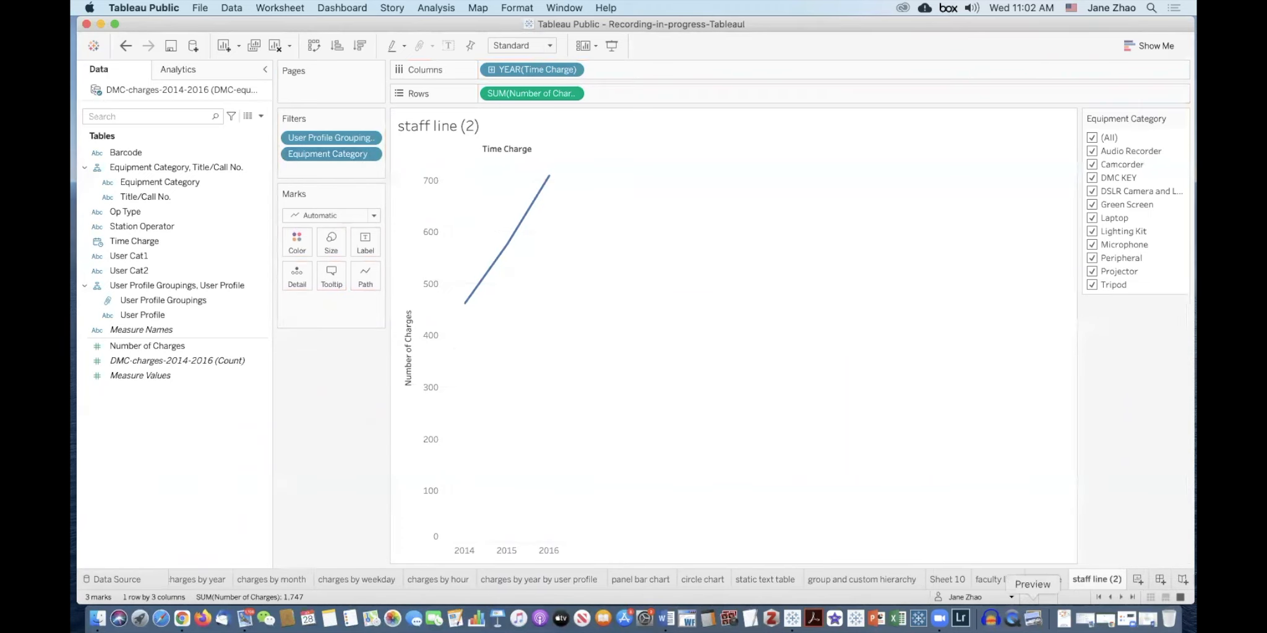
{"action": "left_click", "coordinate": [371, 138]}
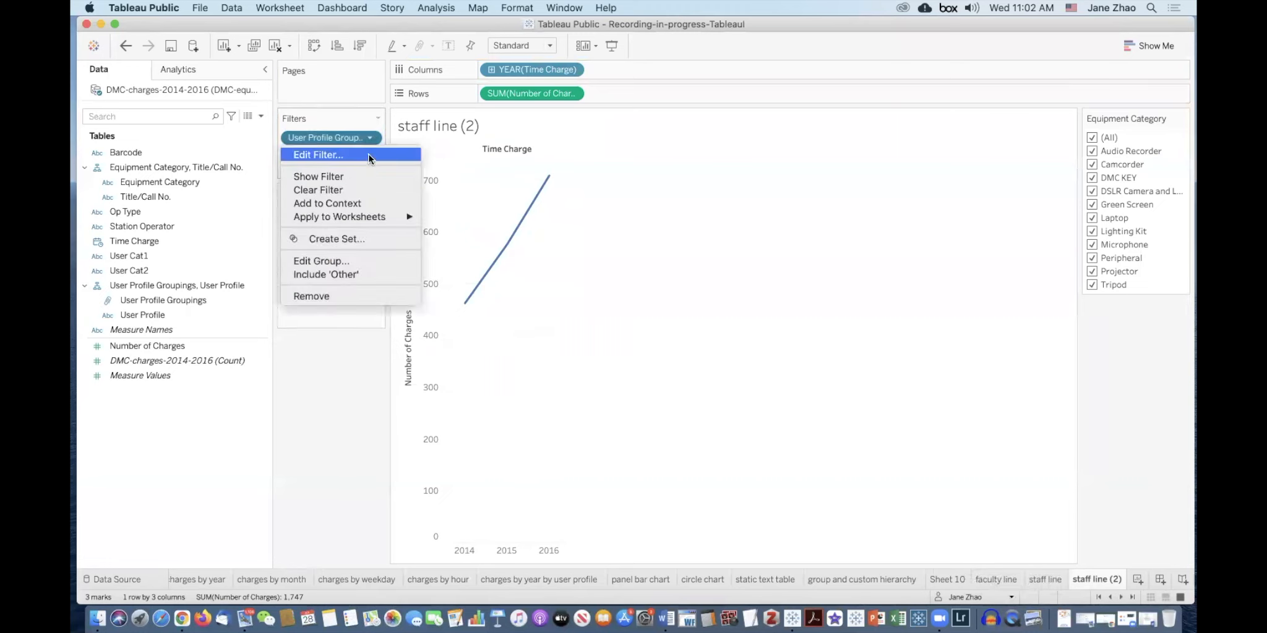
{"action": "left_click", "coordinate": [368, 155]}
{"action": "left_click", "coordinate": [500, 230]}
{"action": "left_click", "coordinate": [501, 218]}
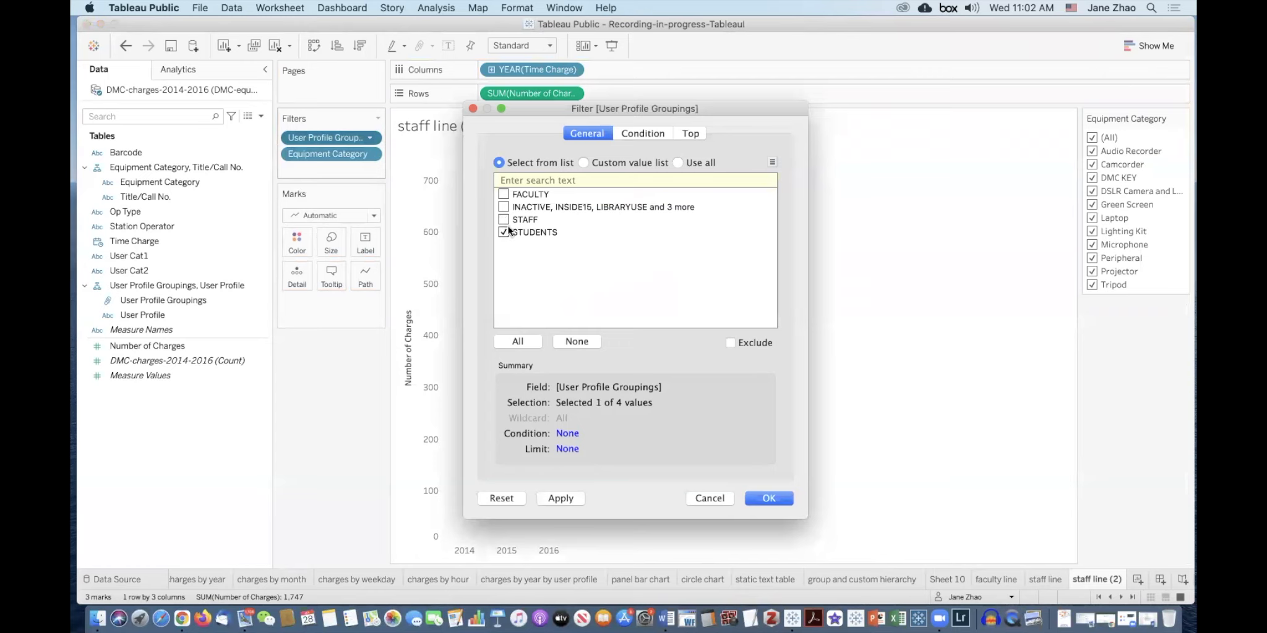
{"action": "left_click", "coordinate": [770, 499]}
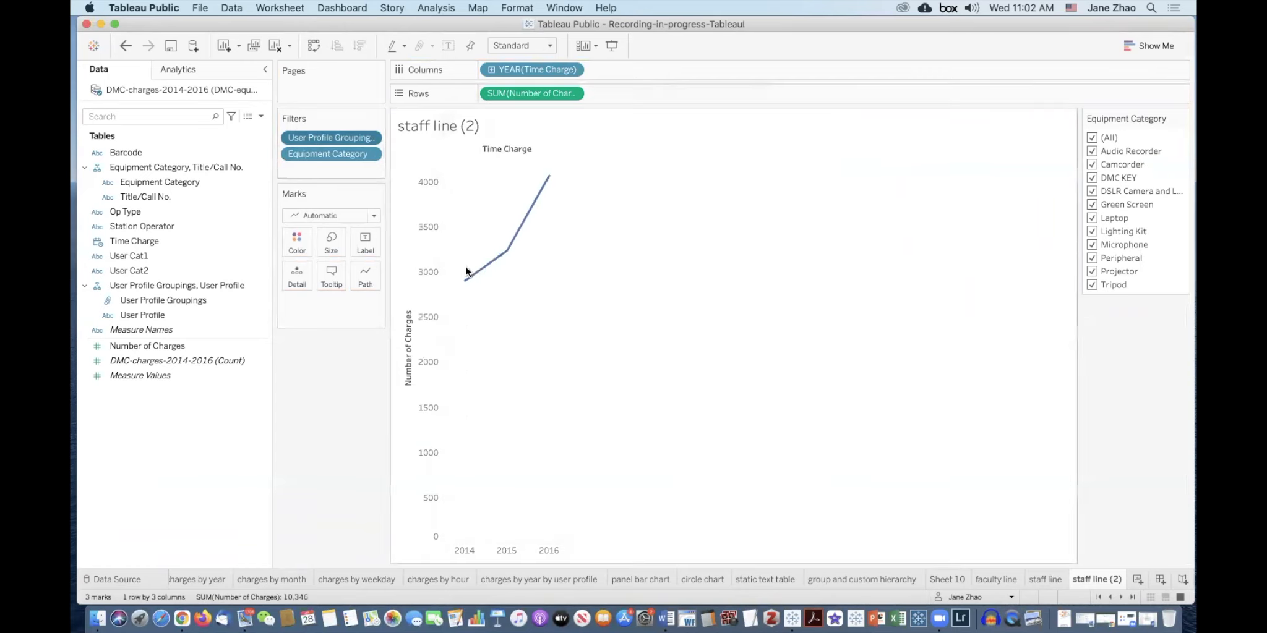
Rename the duplicated worksheet as "student line"
{"action": "double_click", "coordinate": [1097, 580]}
{"action": "type", "text": "student line"}
{"action": "key", "text": "Return"}
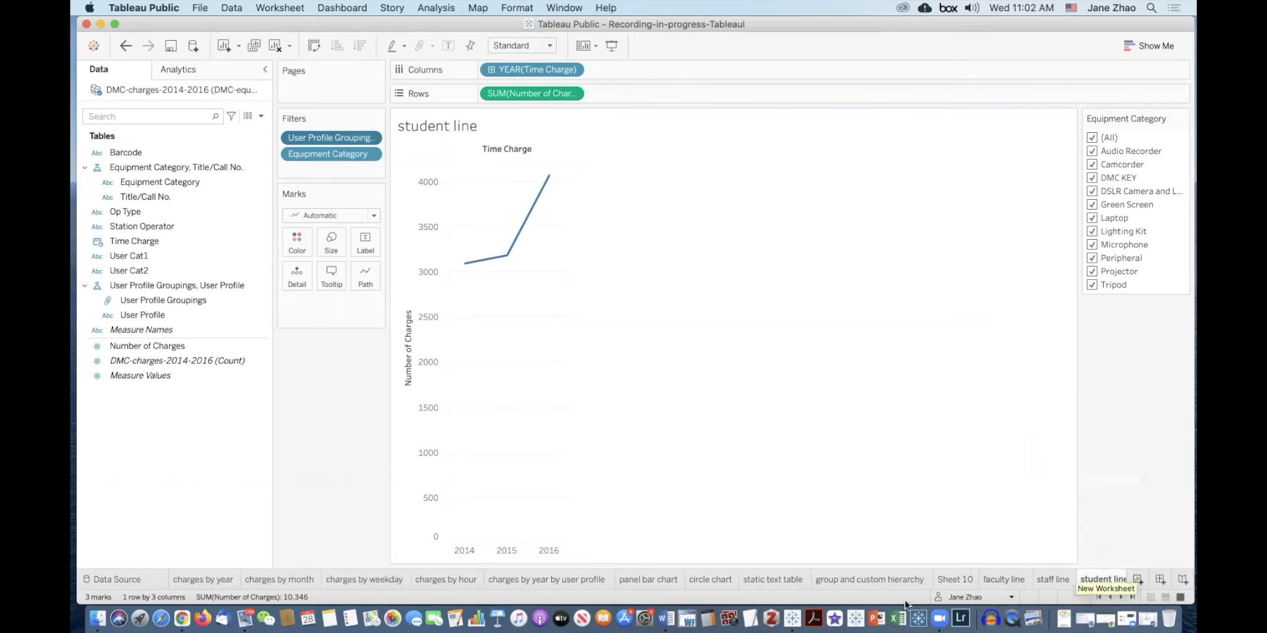
Switch to Microsoft Word, read the handout's DIY task on creating an interactive text table, and minimize the document
{"action": "left_click", "coordinate": [668, 619]}
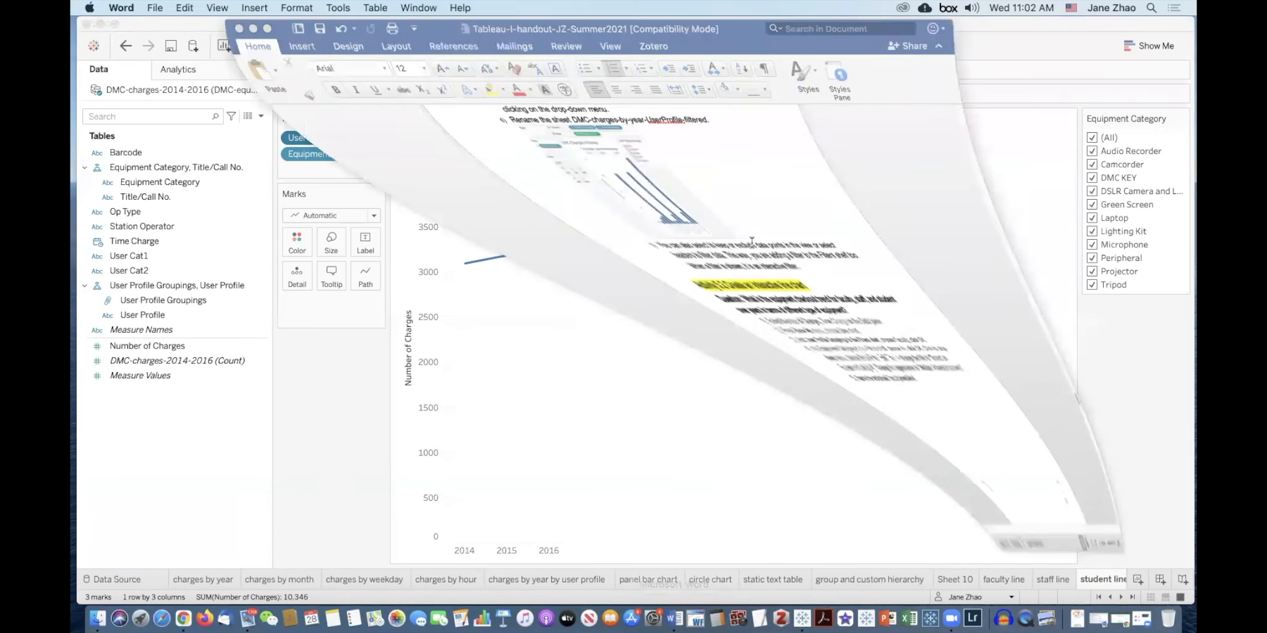
{"action": "scroll", "coordinate": [746, 386], "scroll_direction": "down", "scroll_amount": 5}
{"action": "scroll", "coordinate": [746, 386], "scroll_direction": "down", "scroll_amount": 6}
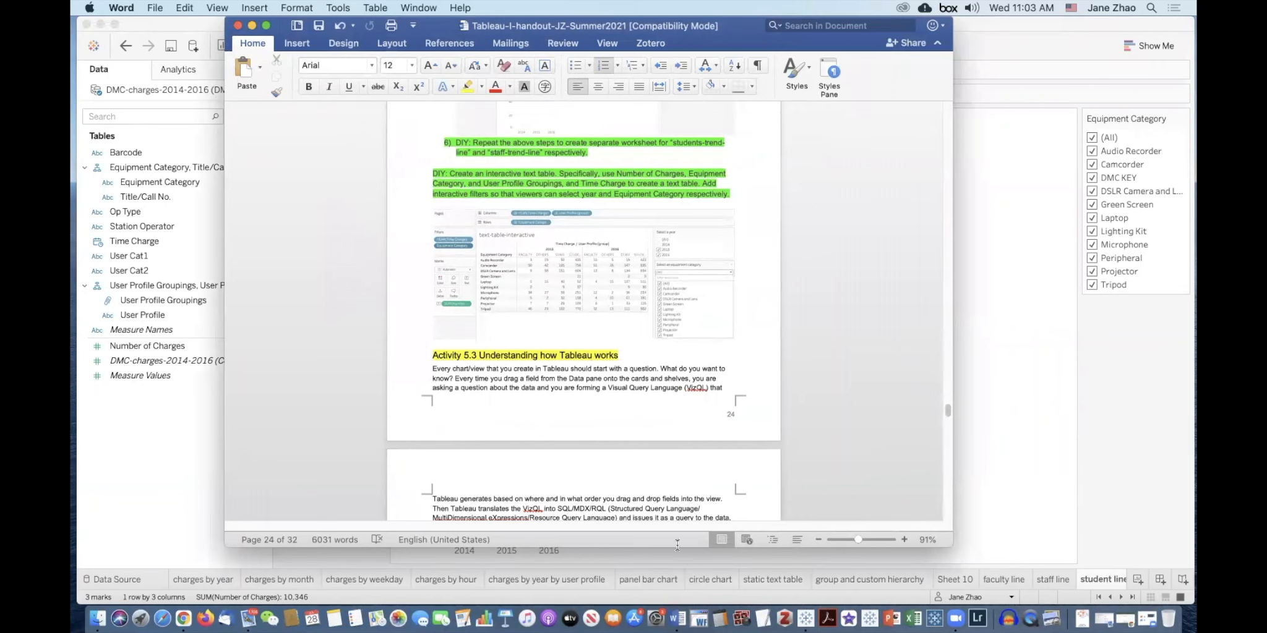
{"action": "left_click", "coordinate": [253, 25]}
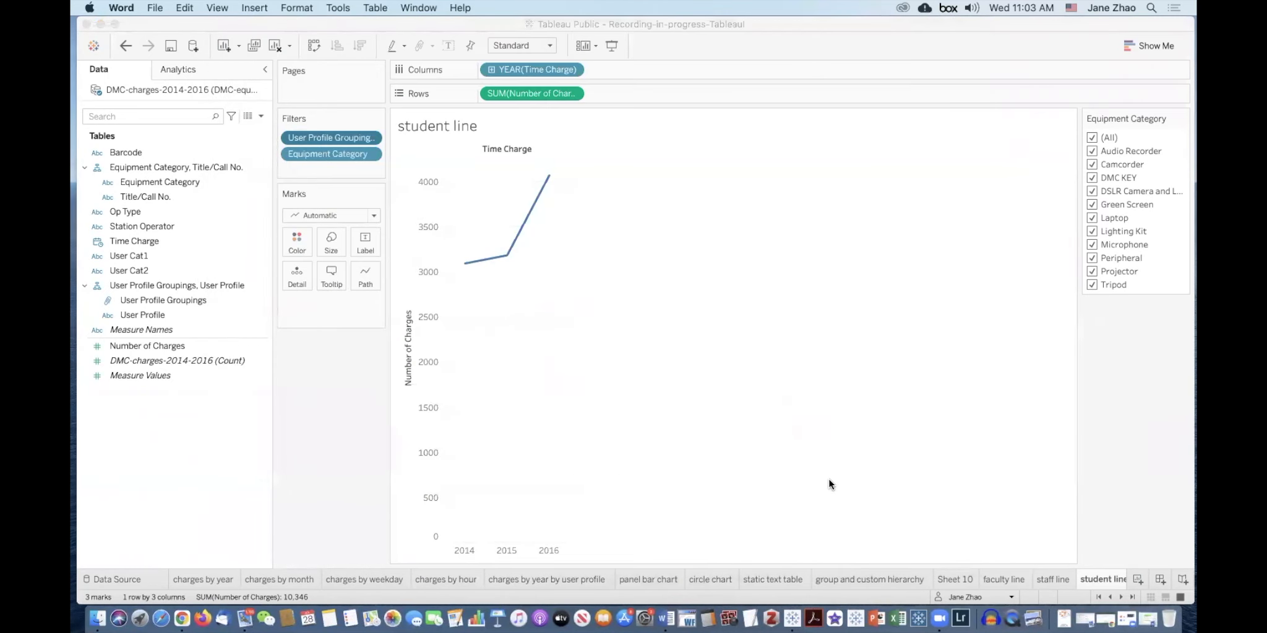
Create a new worksheet with a text table of Number of Charges by User Profile Groupings, Time Charge and Equipment Category
{"action": "left_click", "coordinate": [1139, 579]}
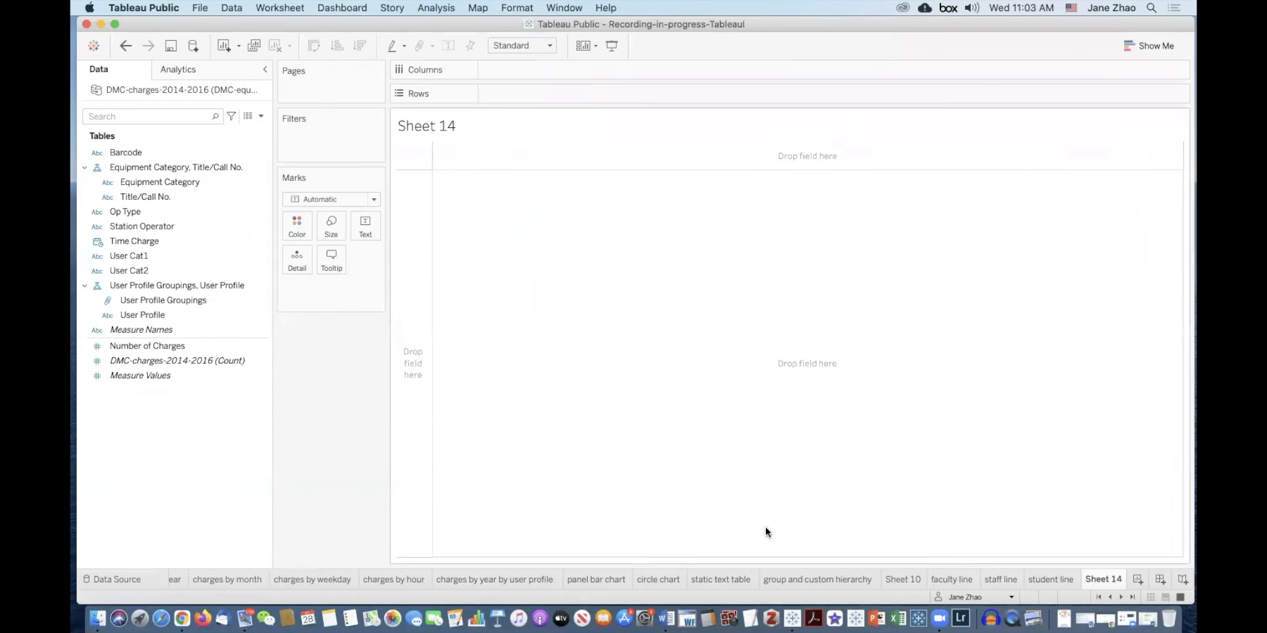
{"action": "left_click", "coordinate": [183, 349]}
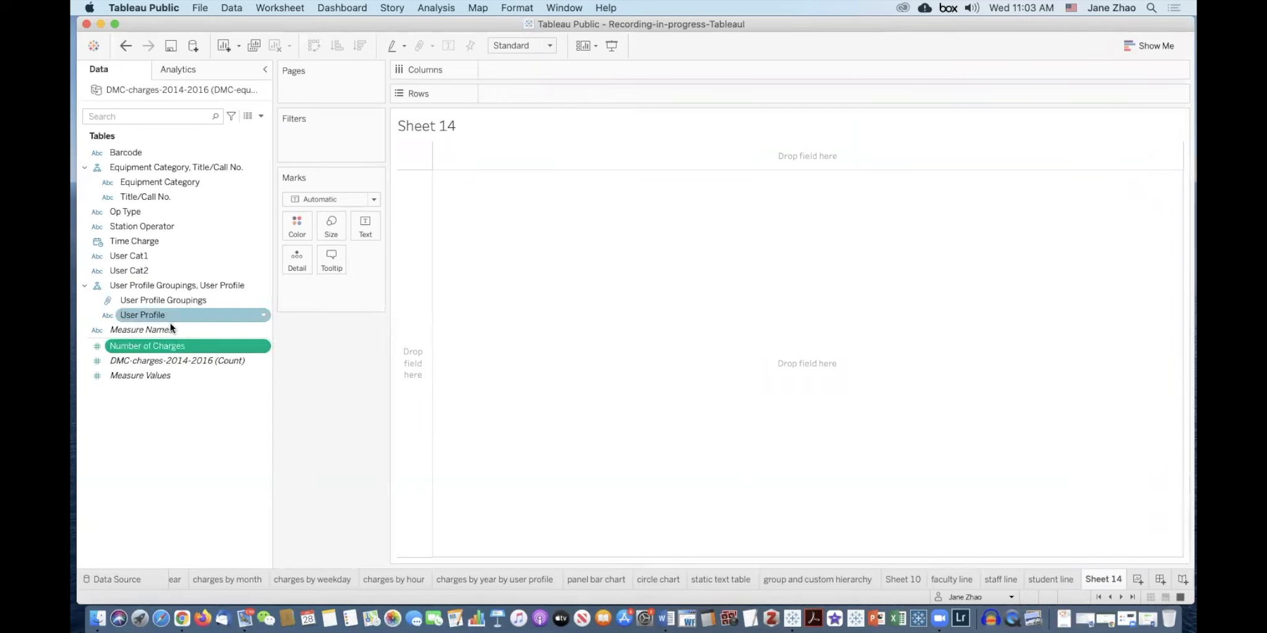
{"action": "left_click", "coordinate": [188, 301], "text": "super"}
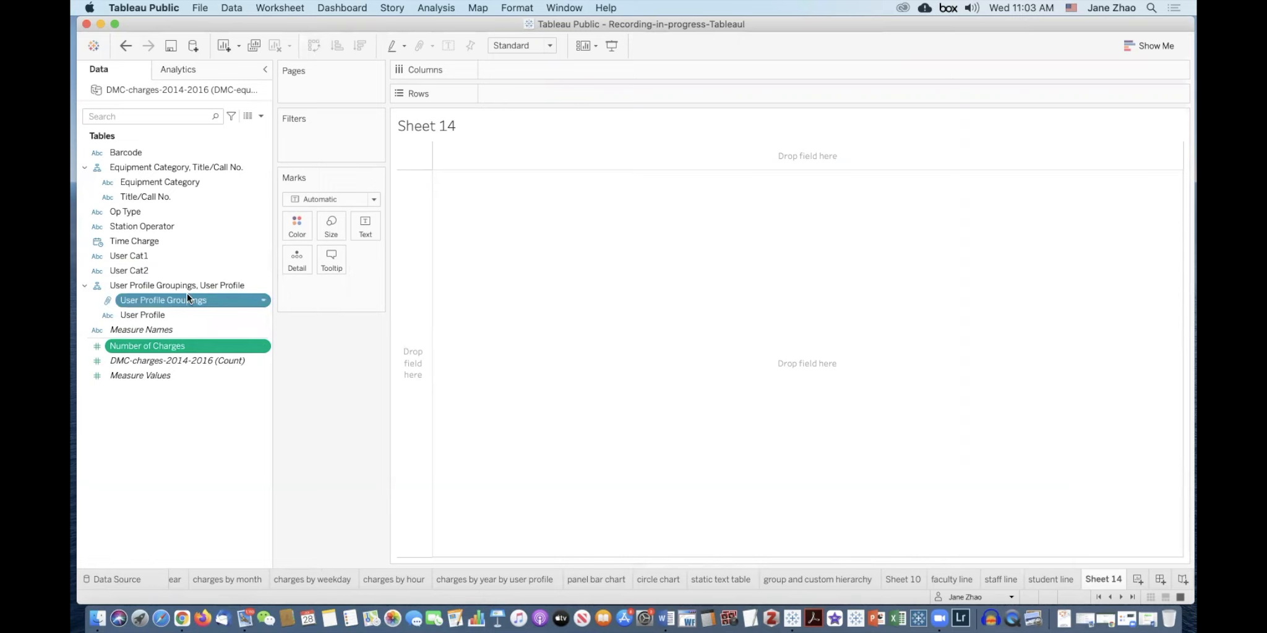
{"action": "left_click", "coordinate": [187, 241], "text": "super"}
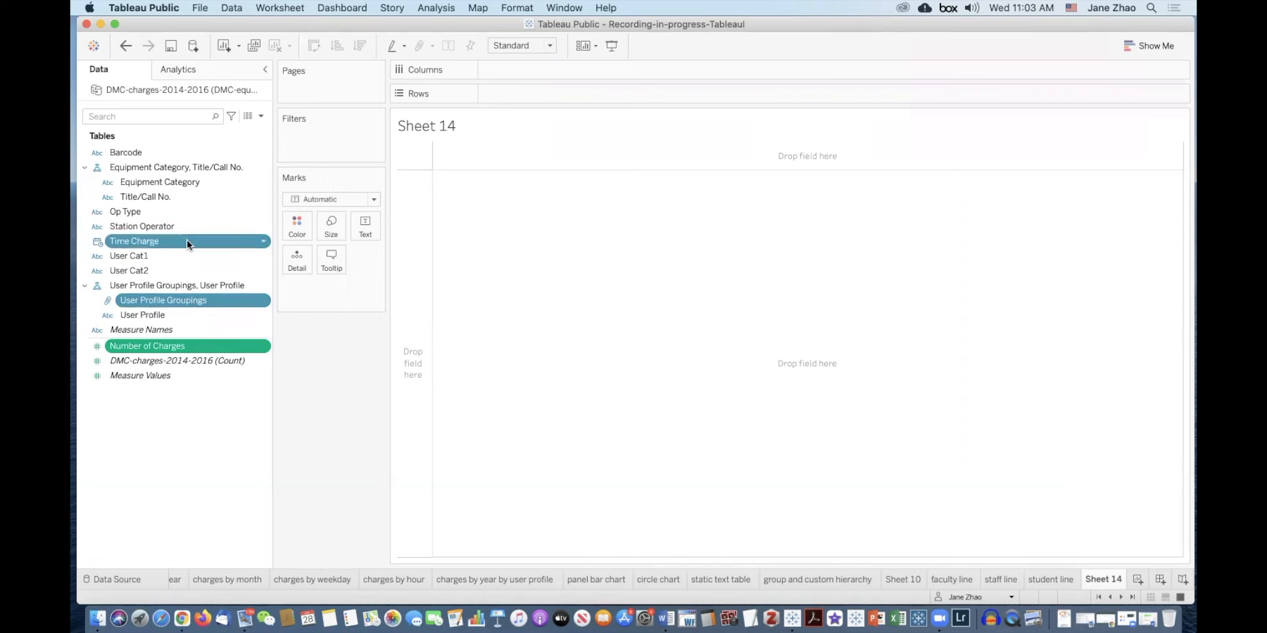
{"action": "left_click", "coordinate": [204, 182], "text": "super"}
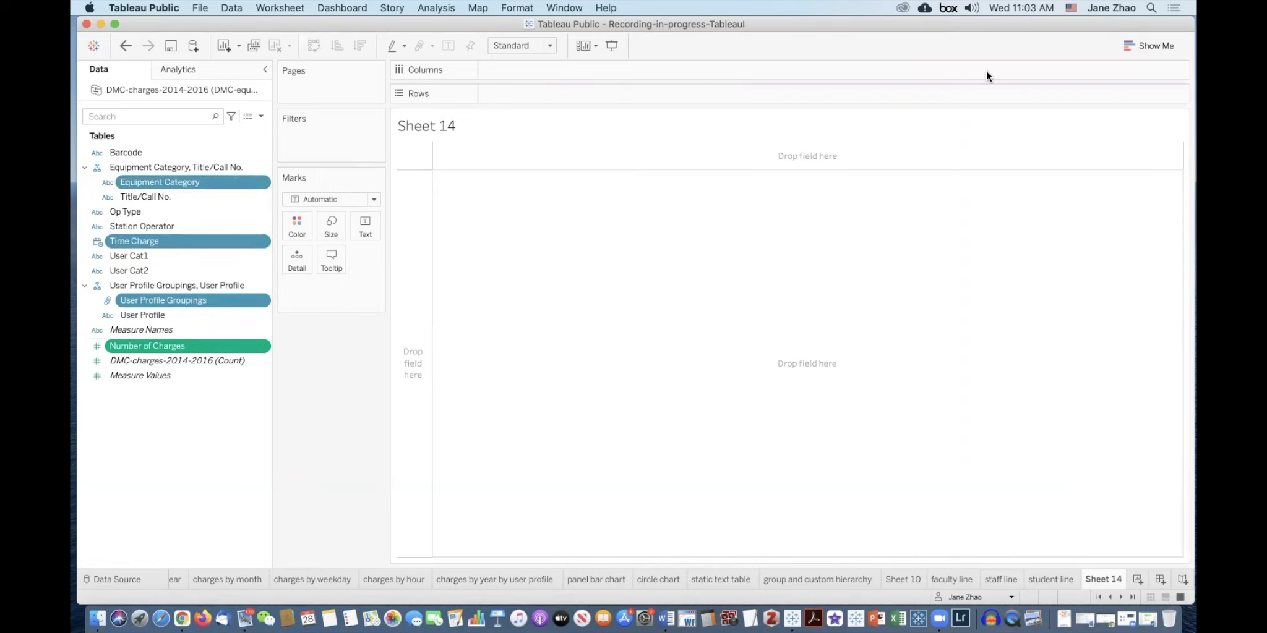
{"action": "left_click", "coordinate": [1156, 46]}
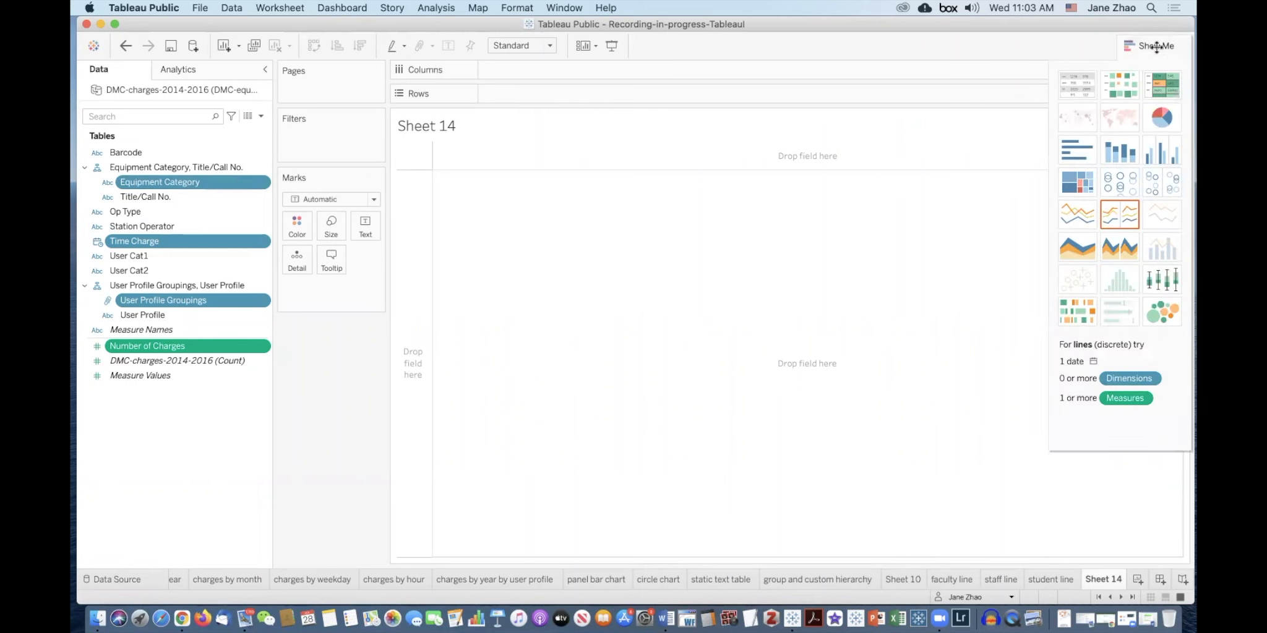
{"action": "left_click", "coordinate": [1071, 88]}
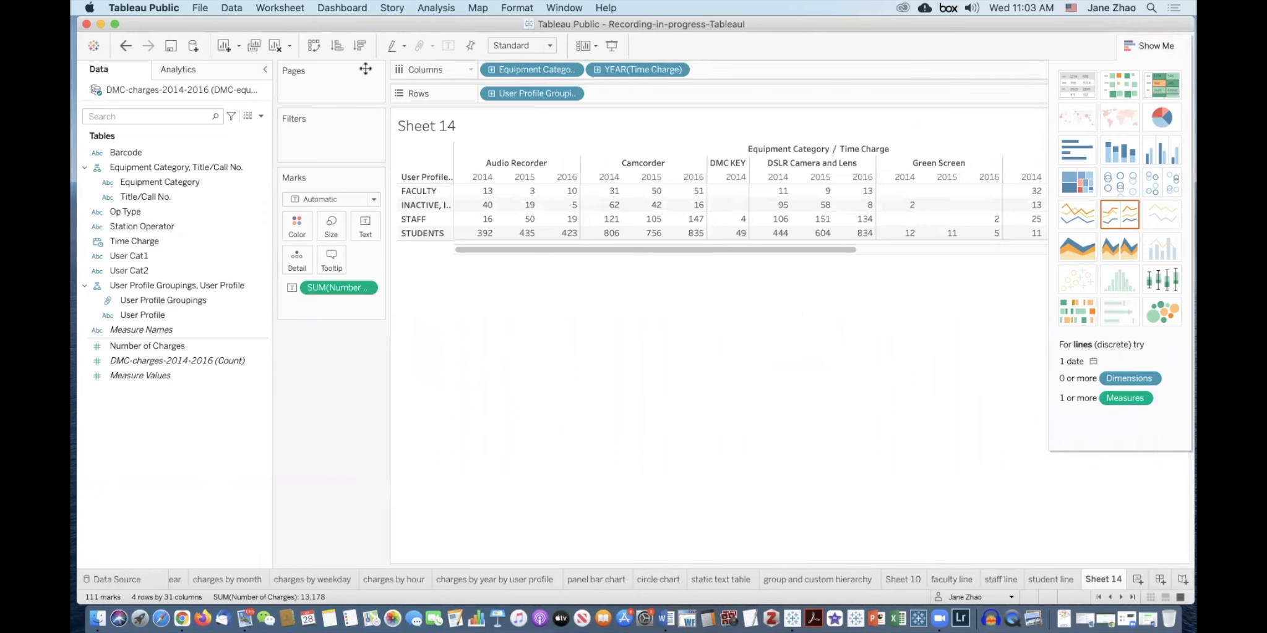
Swap the table's rows and columns and close the chart type suggestions
{"action": "left_click", "coordinate": [314, 47]}
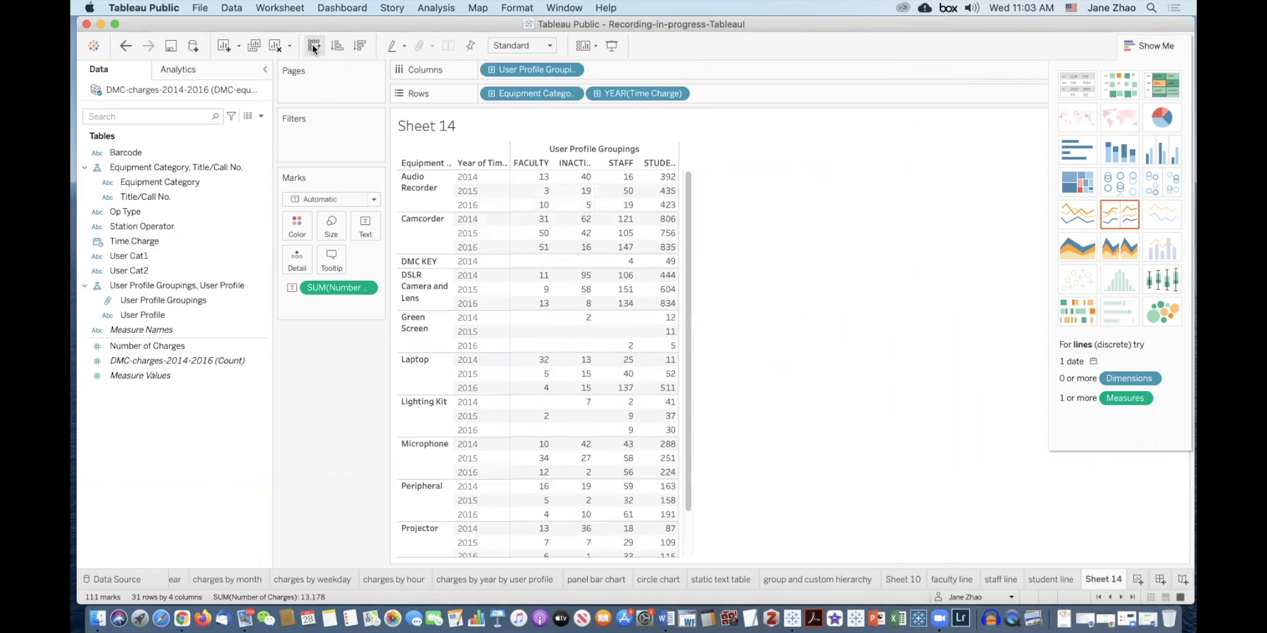
{"action": "mouse_move", "coordinate": [552, 216]}
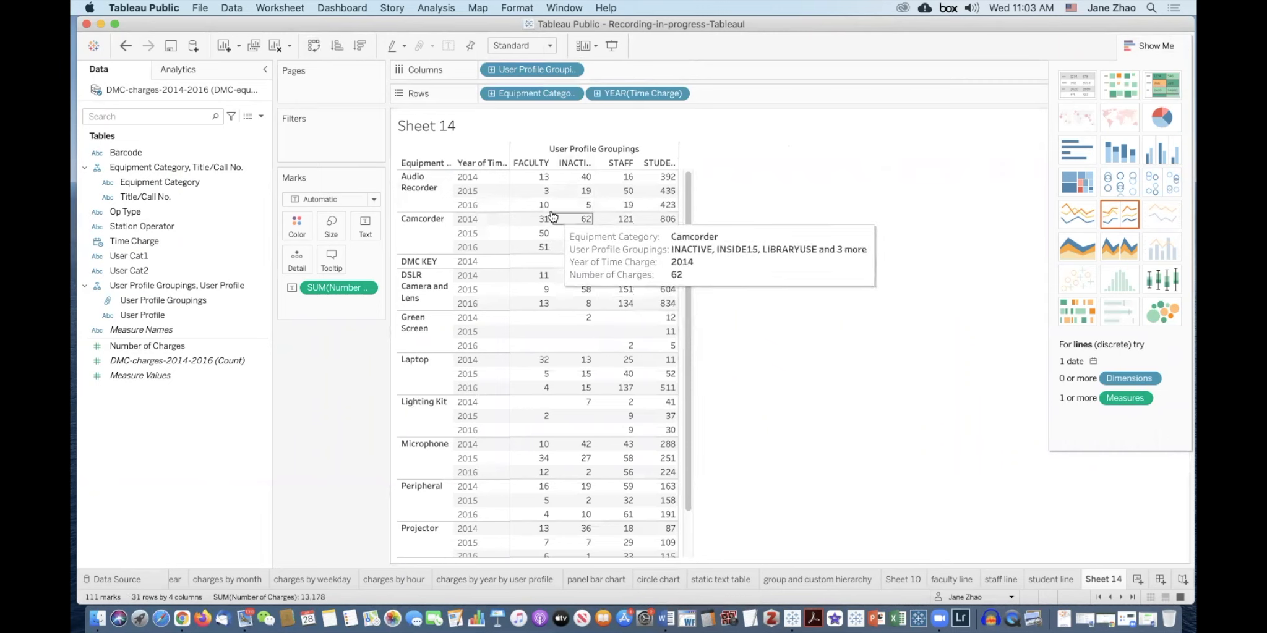
{"action": "left_click", "coordinate": [1155, 47]}
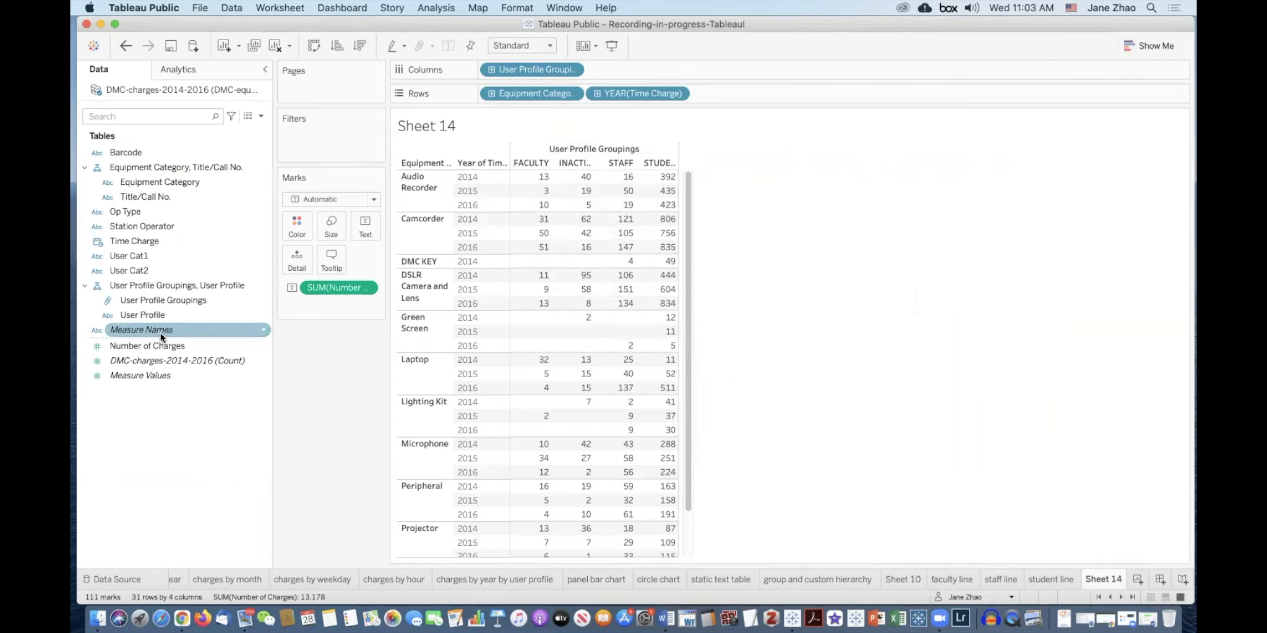
Filter the table on the years of Time Charge with 2014, 2015 and 2016 included, and show the filter control
{"action": "left_click_drag", "start_coordinate": [147, 241], "coordinate": [316, 139]}
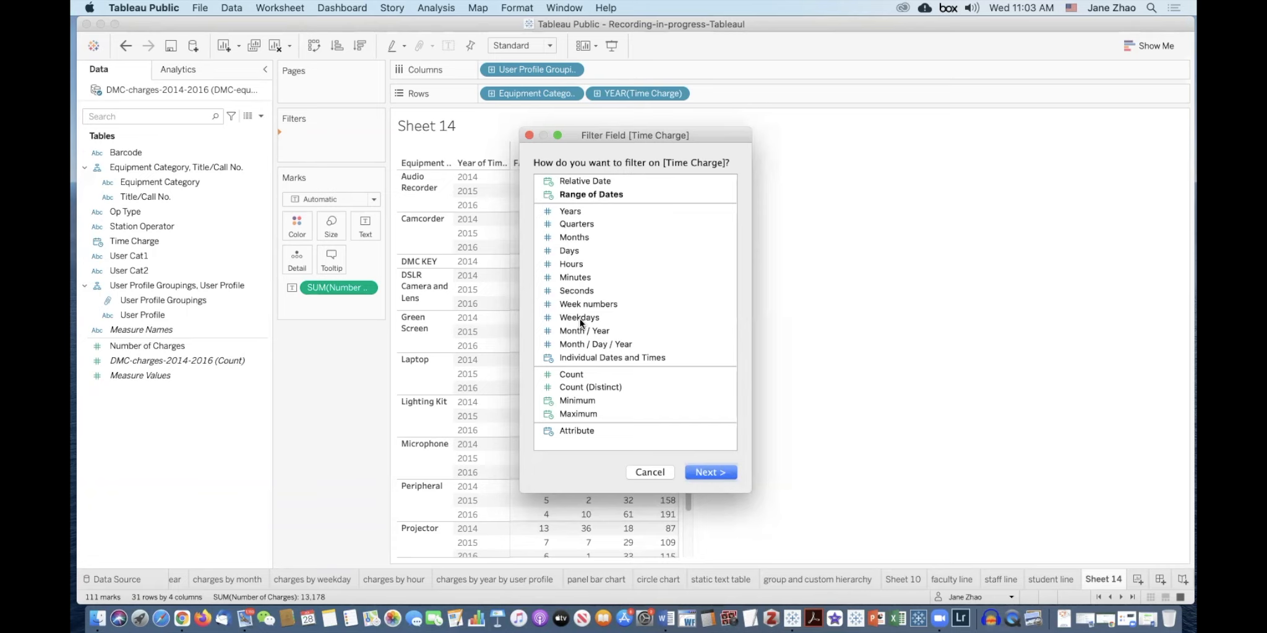
{"action": "left_click", "coordinate": [561, 210]}
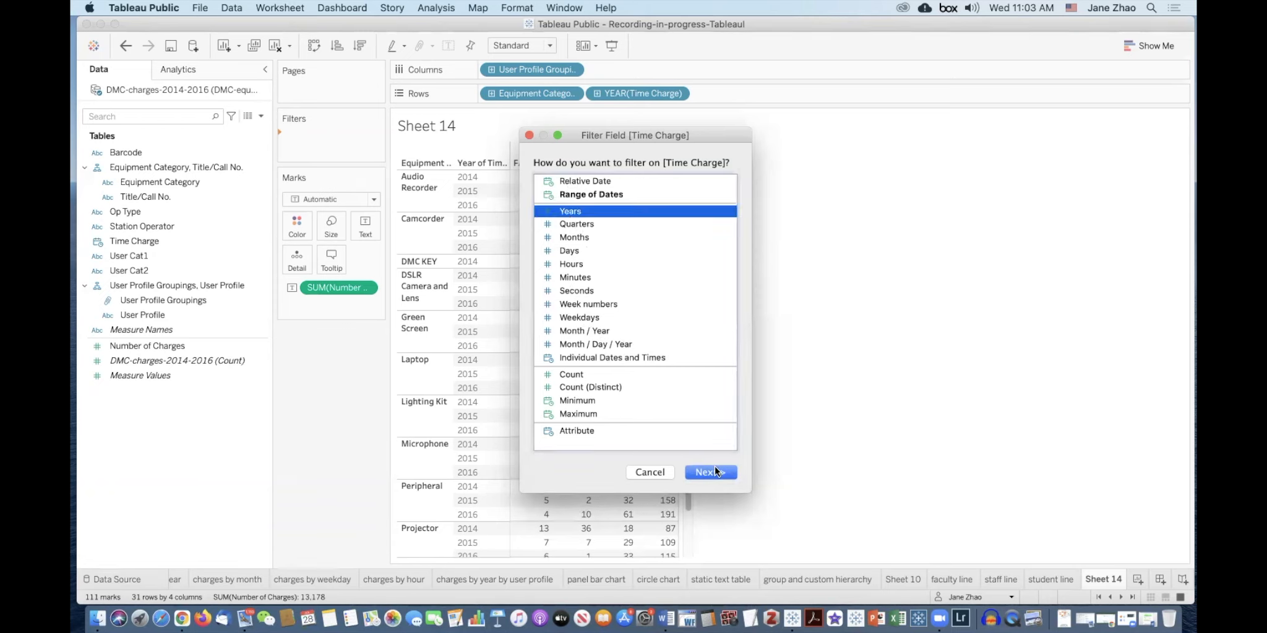
{"action": "left_click", "coordinate": [711, 473]}
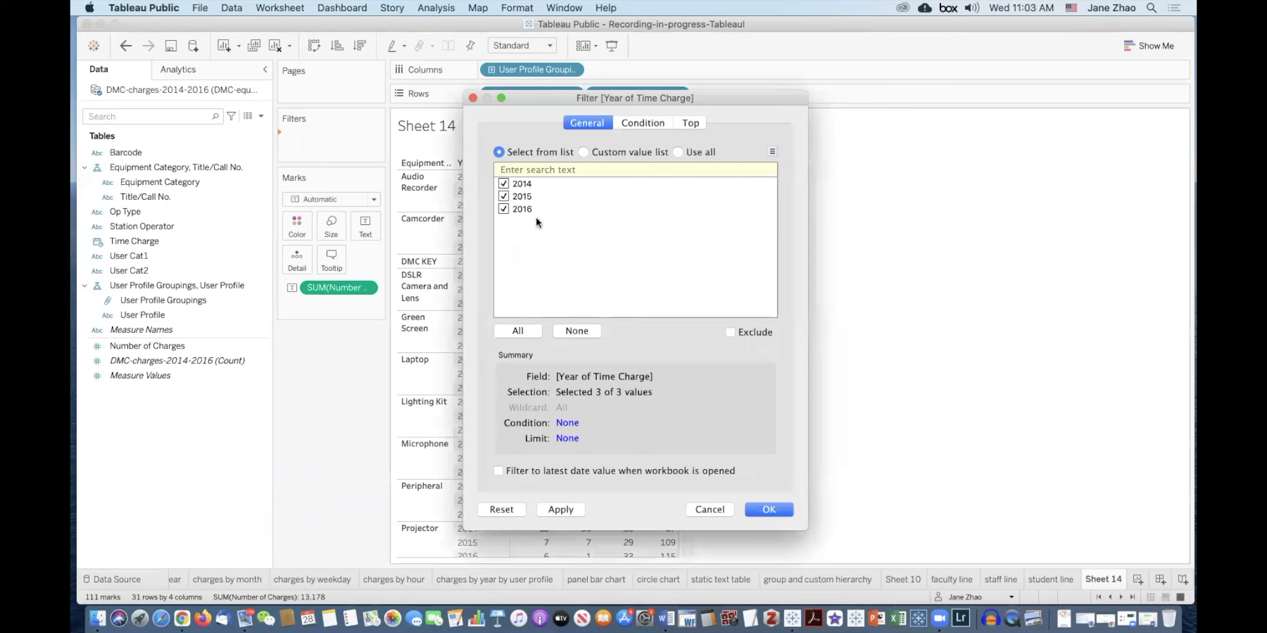
{"action": "left_click", "coordinate": [765, 511]}
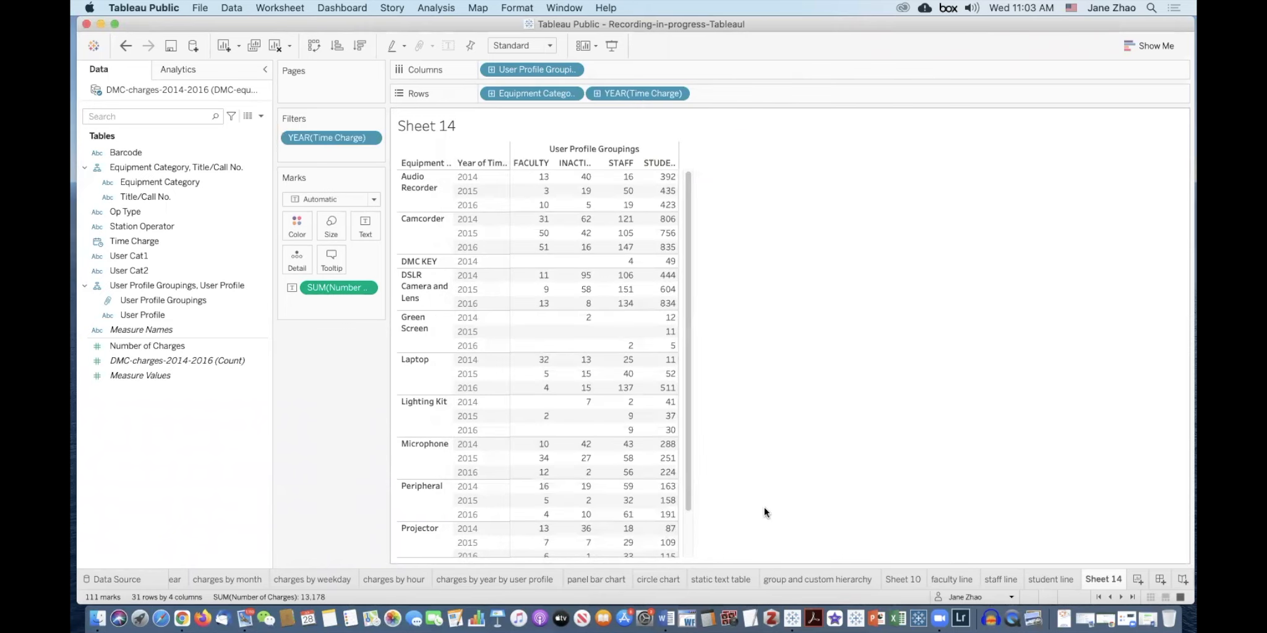
{"action": "left_click", "coordinate": [372, 139]}
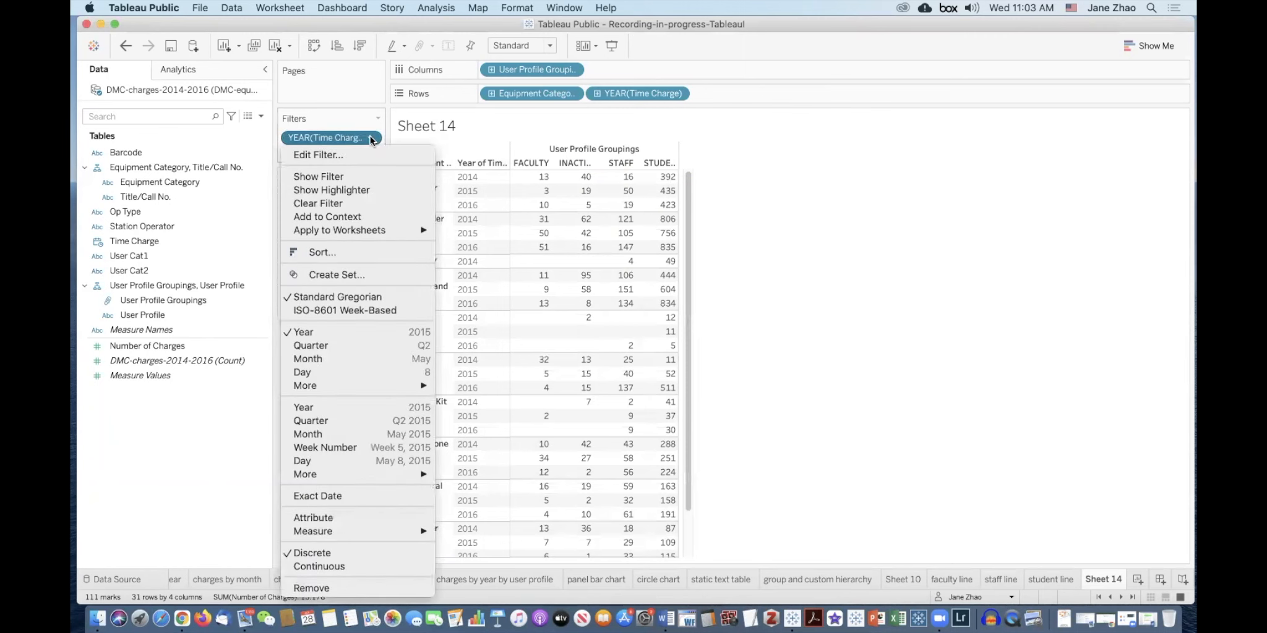
{"action": "left_click", "coordinate": [360, 176]}
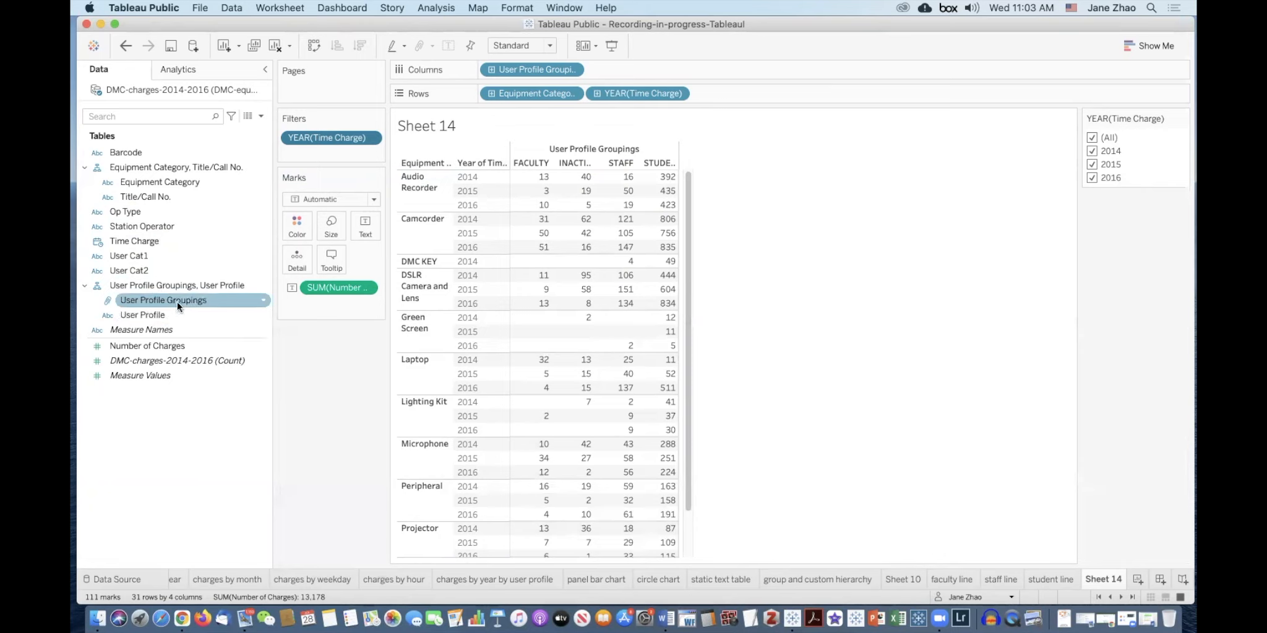
Add an Equipment Category filter with all categories included and show its filter control
{"action": "left_click_drag", "start_coordinate": [160, 183], "coordinate": [314, 162]}
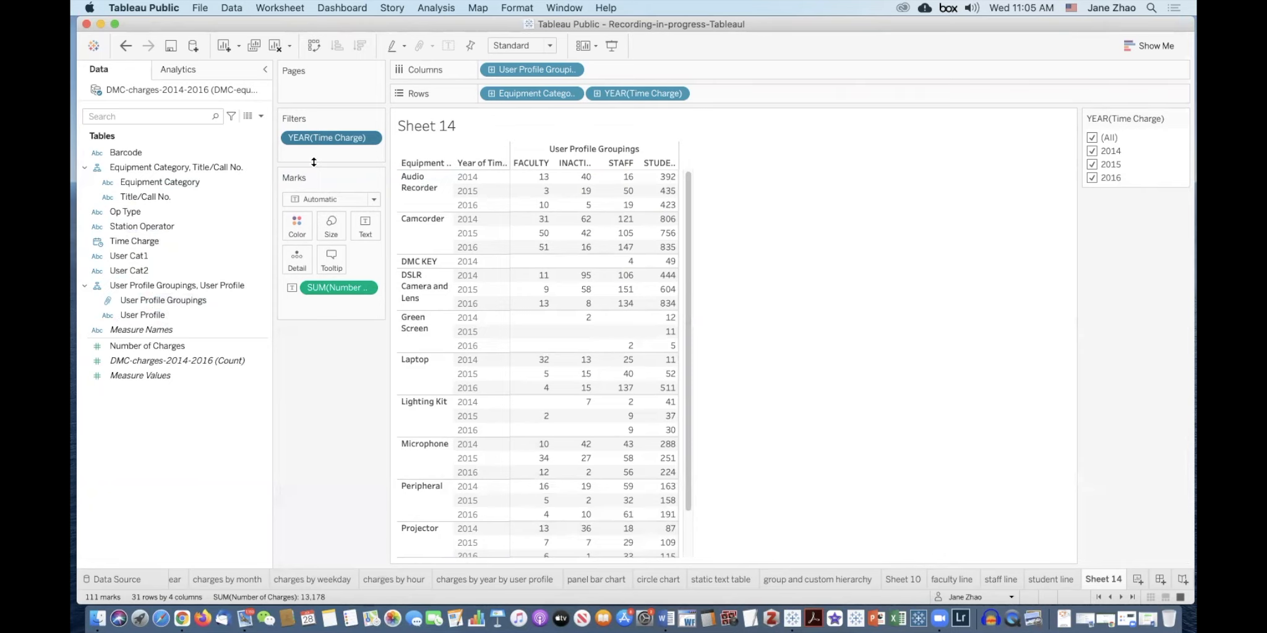
{"action": "left_click_drag", "start_coordinate": [145, 180], "coordinate": [314, 155]}
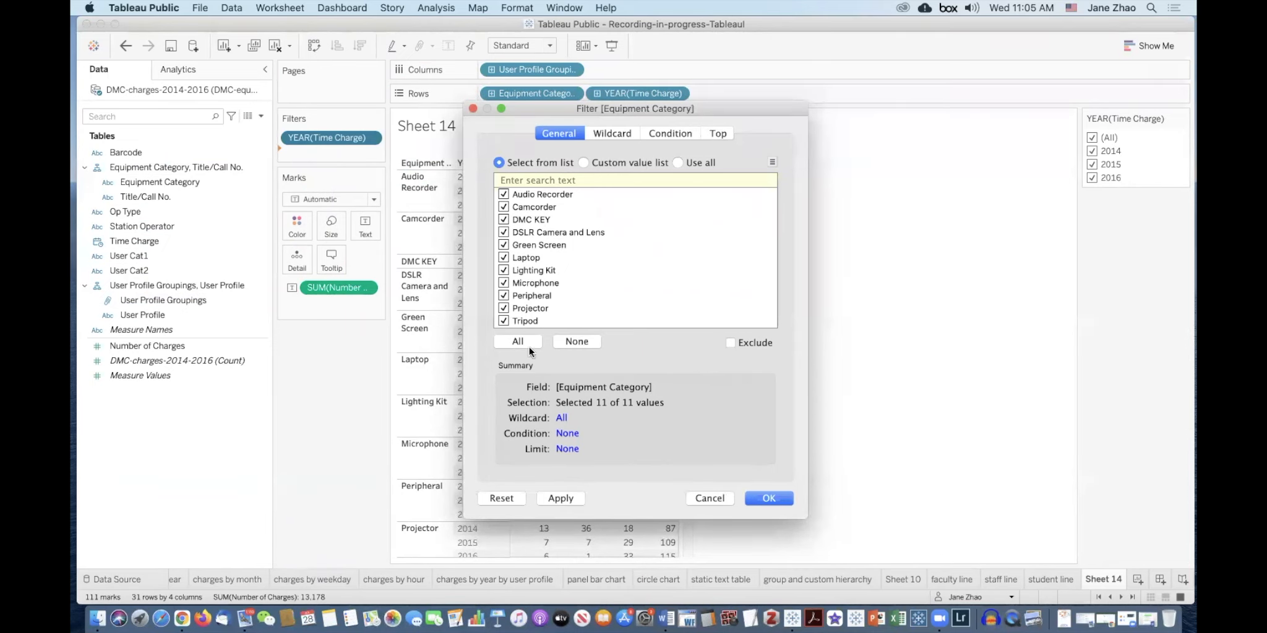
{"action": "left_click", "coordinate": [767, 498]}
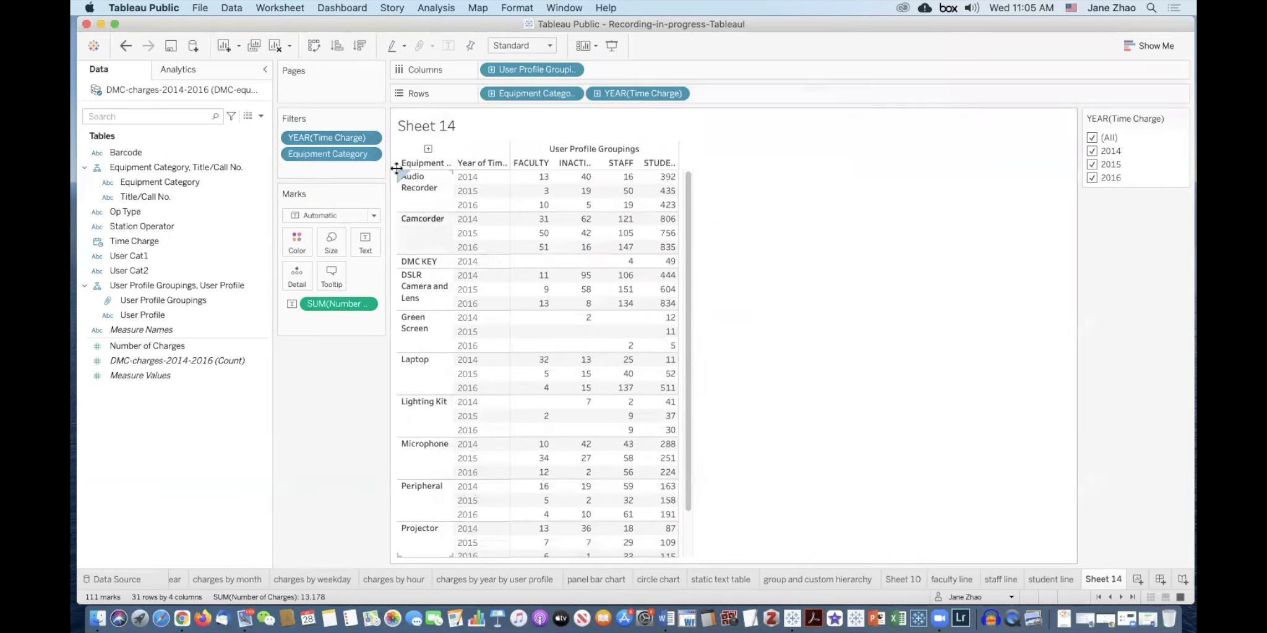
{"action": "left_click", "coordinate": [371, 152]}
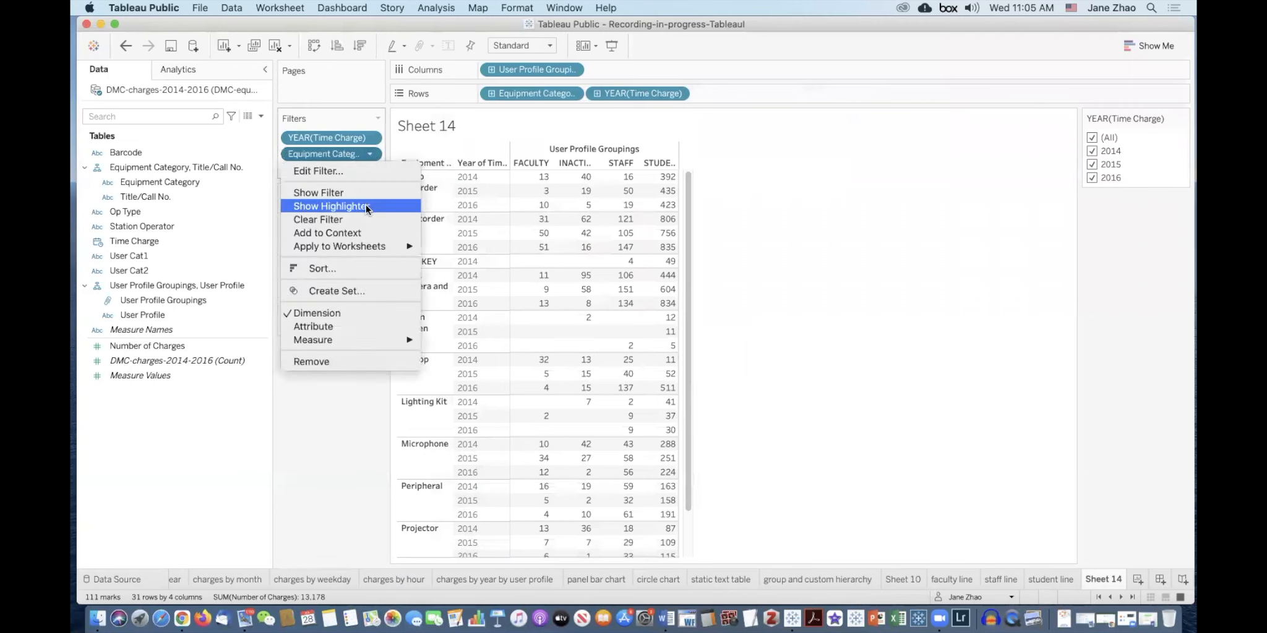
{"action": "left_click", "coordinate": [367, 195]}
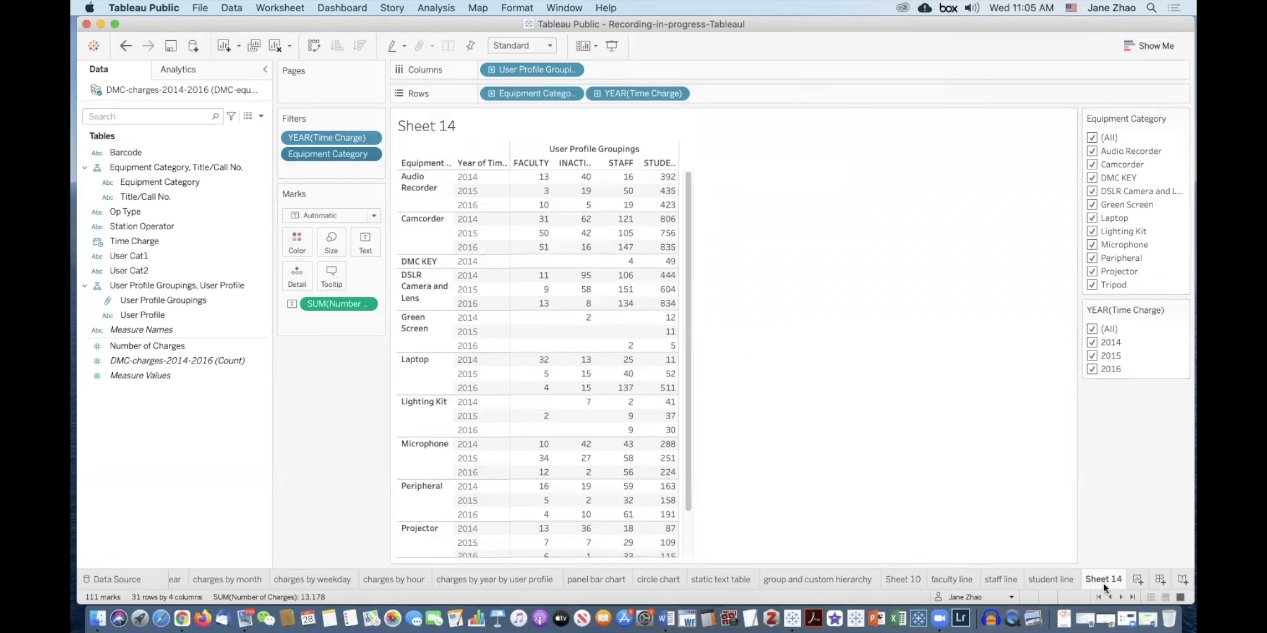
Rename the worksheet as "text table interactive"
{"action": "mouse_move", "coordinate": [1103, 582]}
{"action": "type", "text": "text table interactive"}
{"action": "key", "text": "Return"}
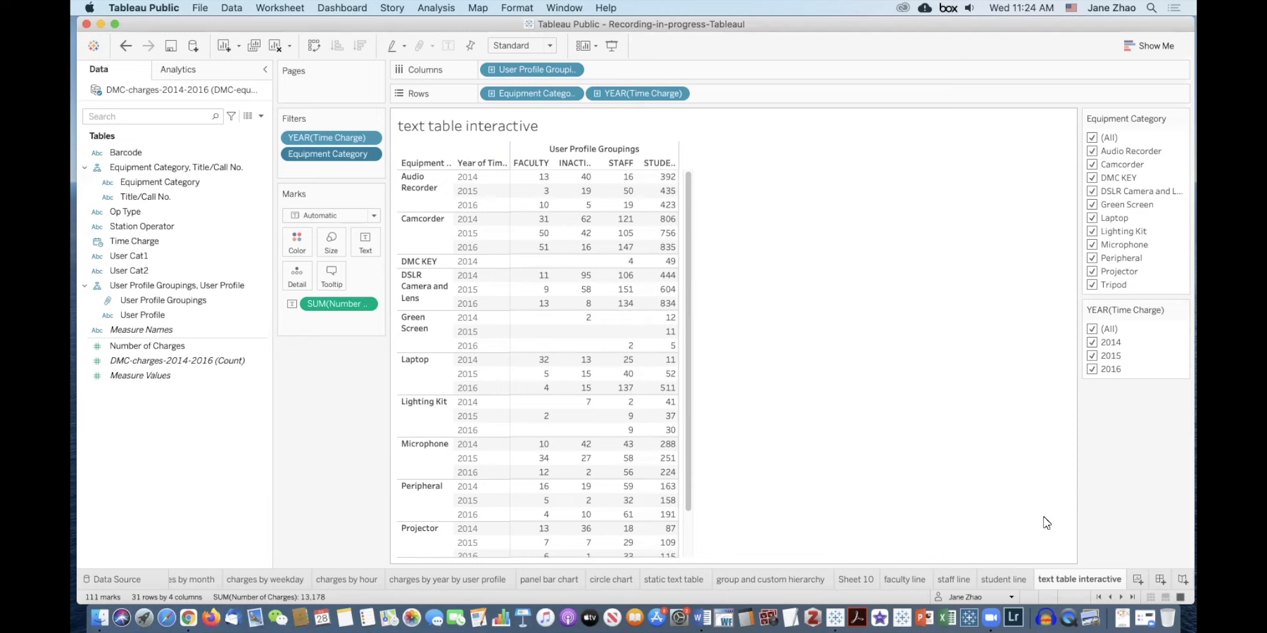
Create a new worksheet with a line chart of Number of Charges by year of Time Charge
{"action": "left_click", "coordinate": [1140, 577]}
{"action": "left_click", "coordinate": [134, 359]}
{"action": "mouse_move", "coordinate": [144, 348]}
{"action": "left_mouse_down"}
{"action": "mouse_move", "coordinate": [551, 111]}
{"action": "mouse_move", "coordinate": [545, 94]}
{"action": "left_mouse_up"}
{"action": "left_click_drag", "start_coordinate": [179, 241], "coordinate": [552, 70]}
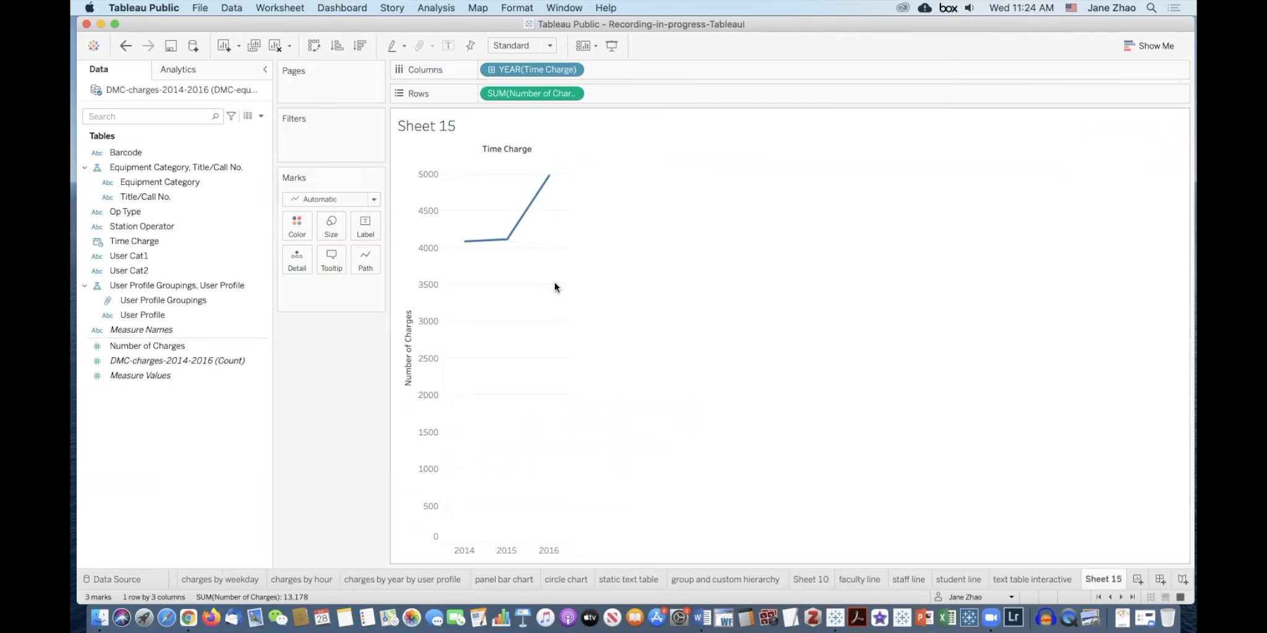
Read the Word handout and Tableau's web page in Chrome on how VizQL turns drag-and-drop actions into queries, and return to Tableau
{"action": "key", "text": "super+Tab"}
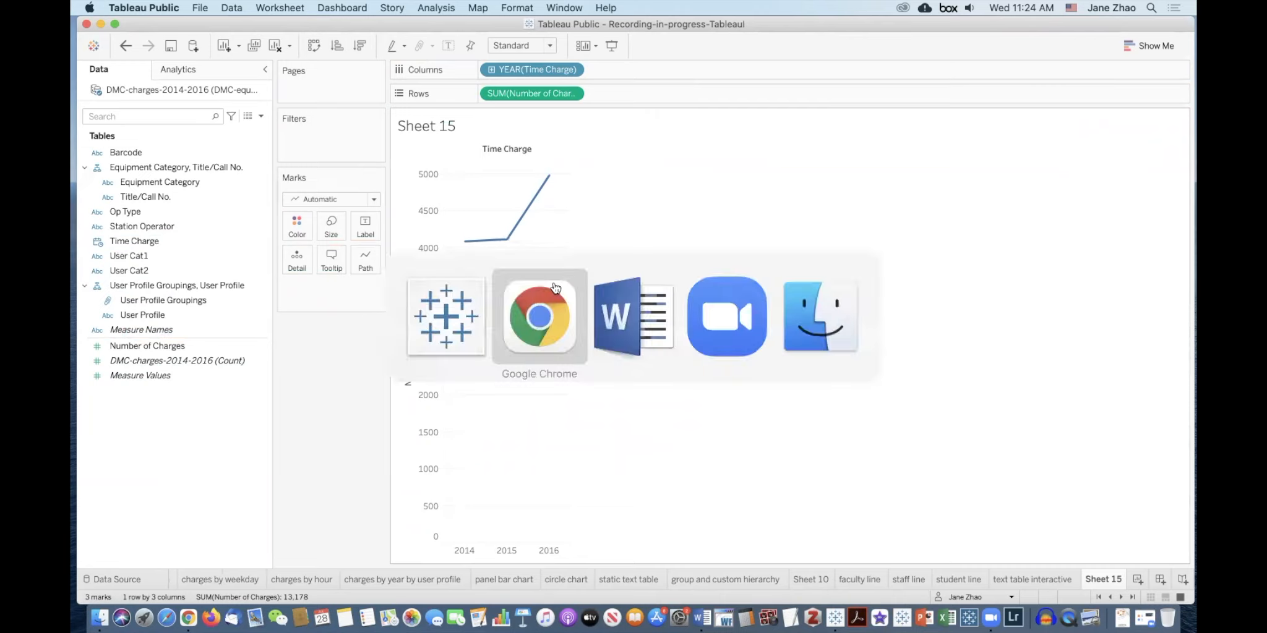
{"action": "key", "text": "super+Tab"}
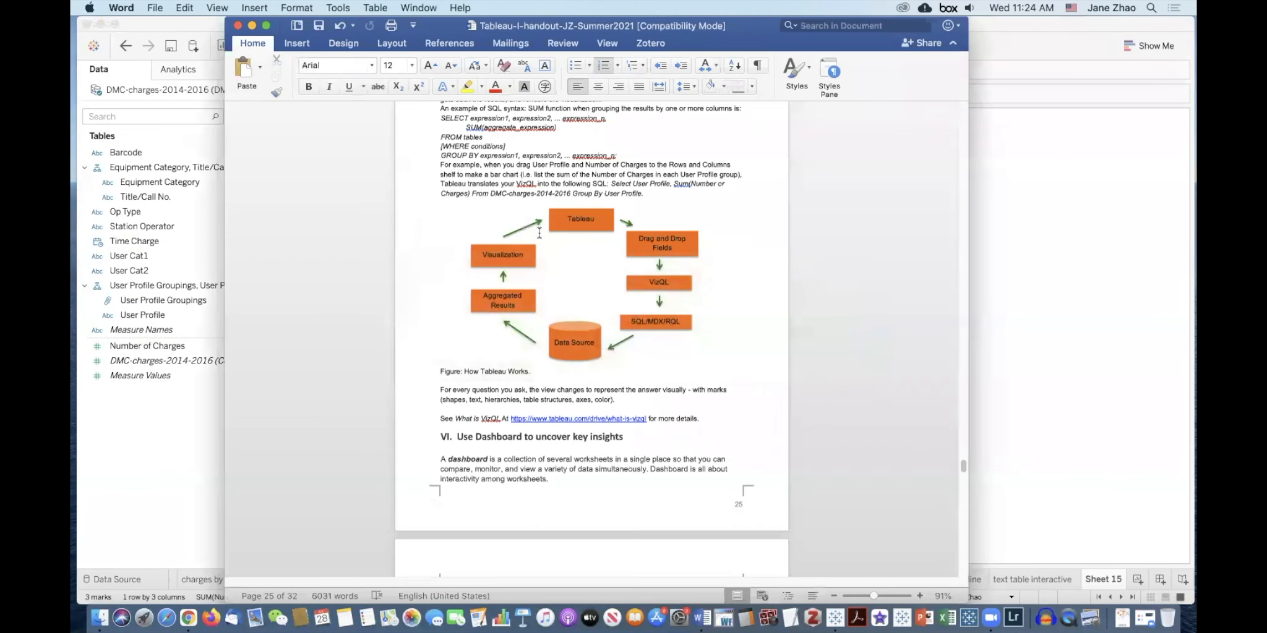
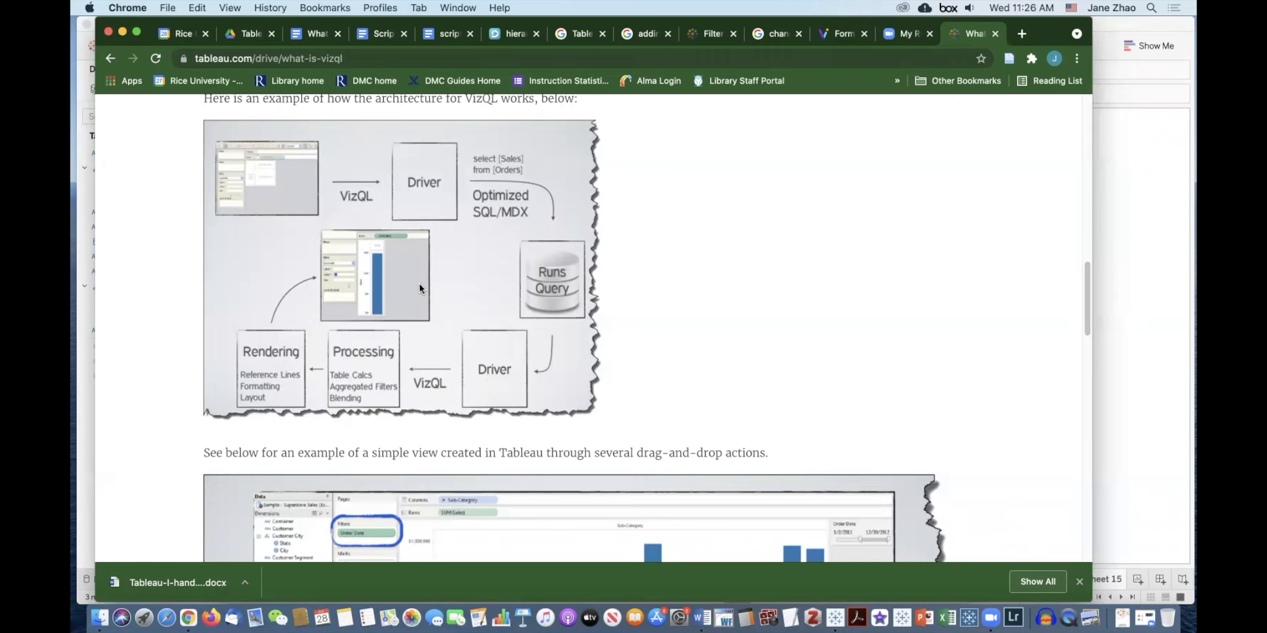
{"action": "scroll", "coordinate": [755, 405], "scroll_direction": "down", "scroll_amount": 4}
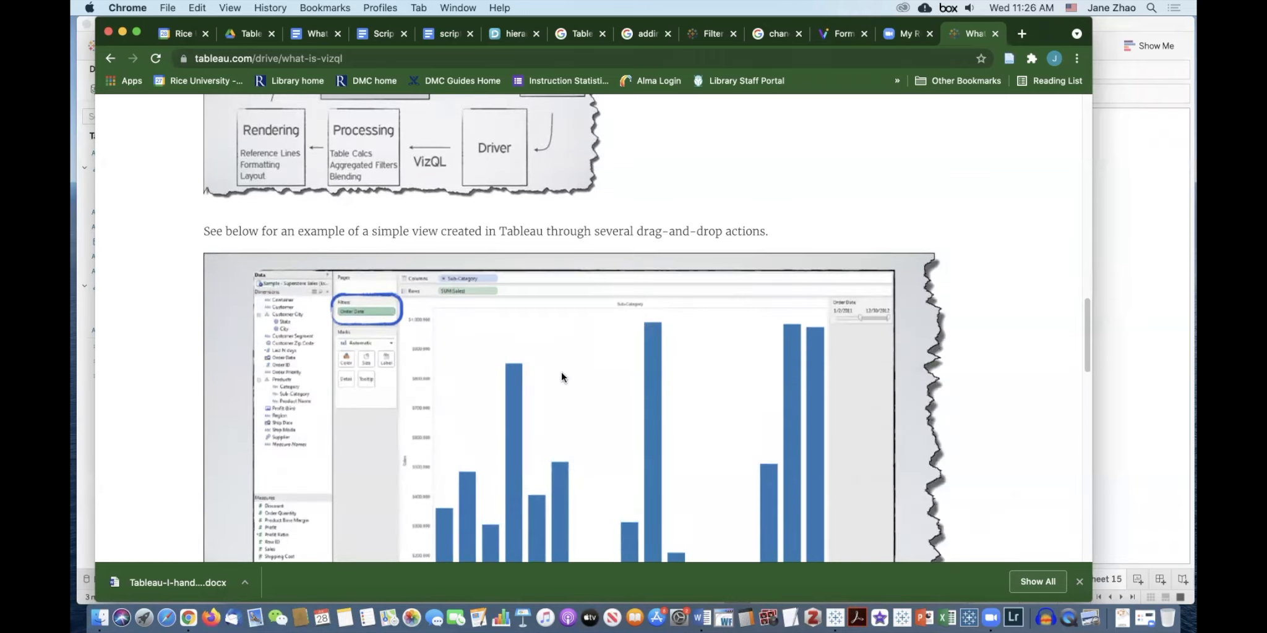
{"action": "scroll", "coordinate": [561, 372], "scroll_direction": "down", "scroll_amount": 2}
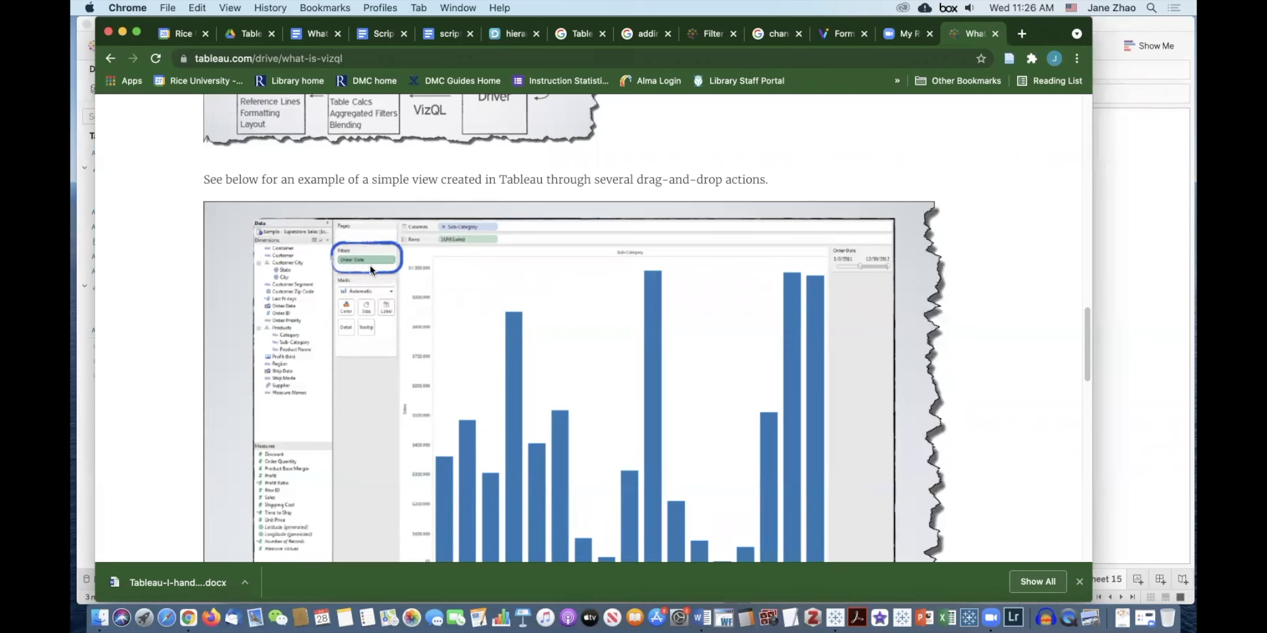
{"action": "scroll", "coordinate": [564, 381], "scroll_direction": "down", "scroll_amount": 20}
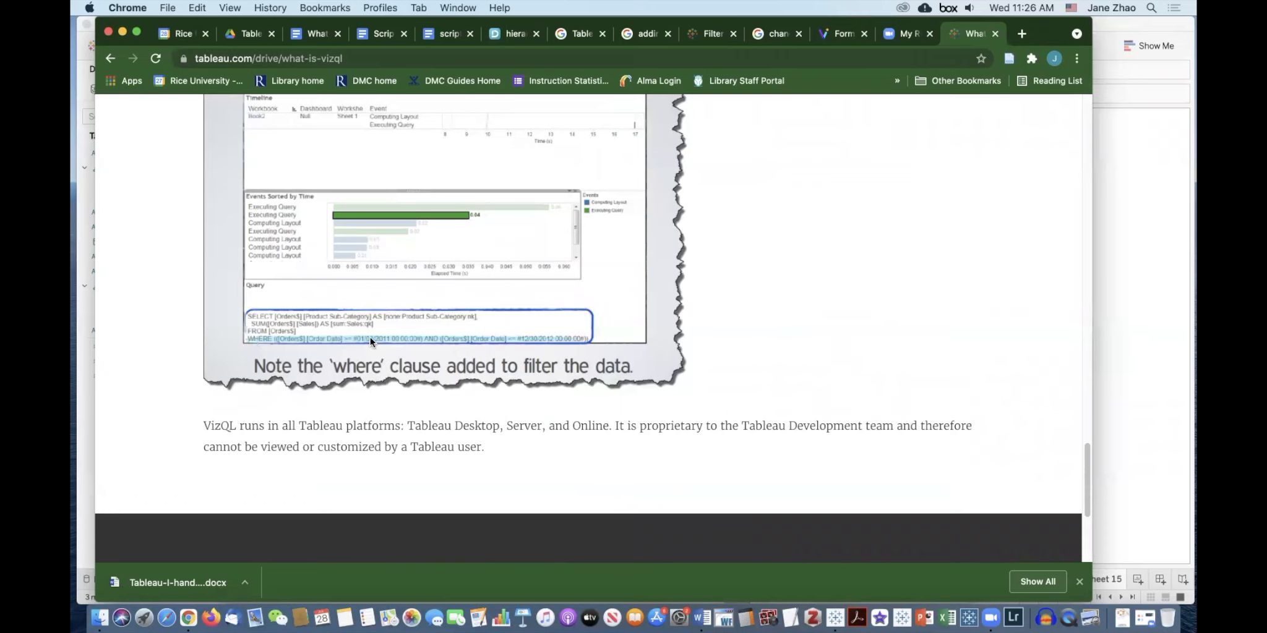
{"action": "key", "text": "super+Tab"}
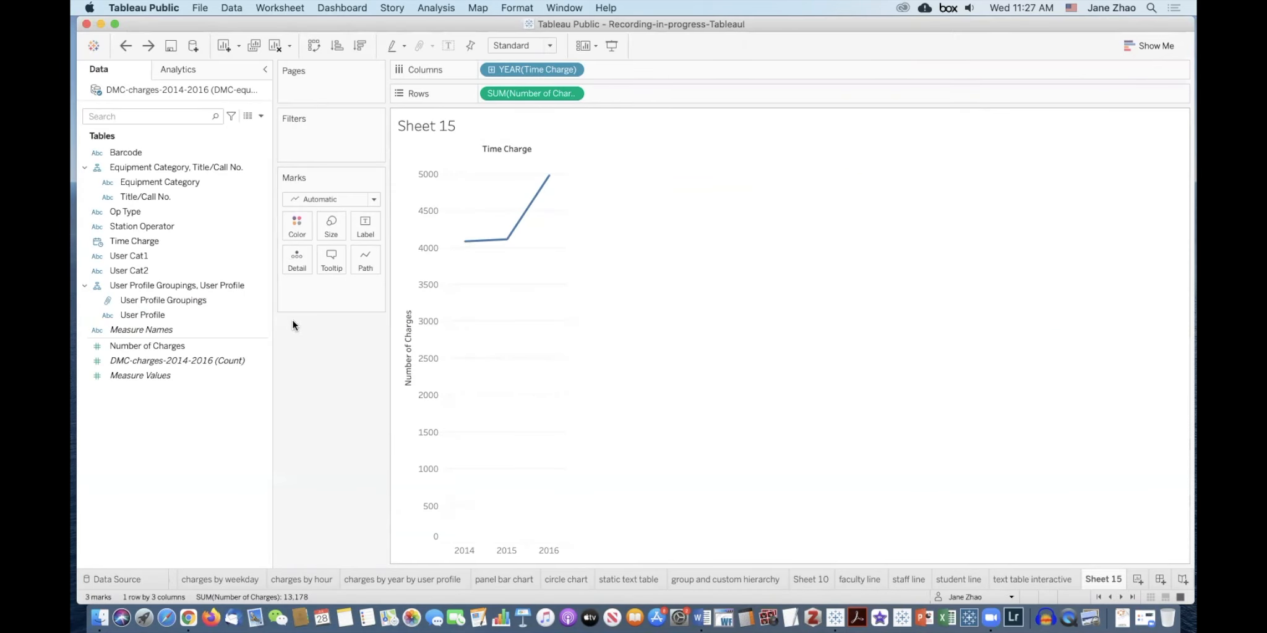
{"action": "left_click", "coordinate": [196, 304]}
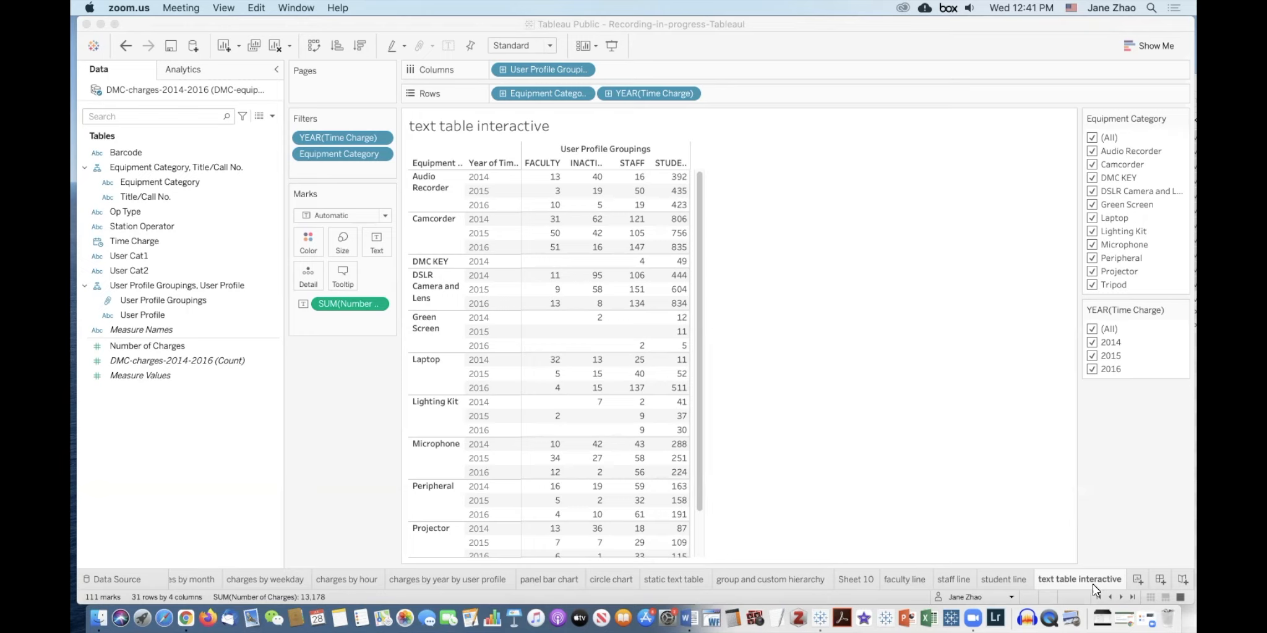
Create a new dashboard with the fixed size Full Screen (1024 x 768) and widen its side pane slightly
{"action": "left_click", "coordinate": [1164, 580]}
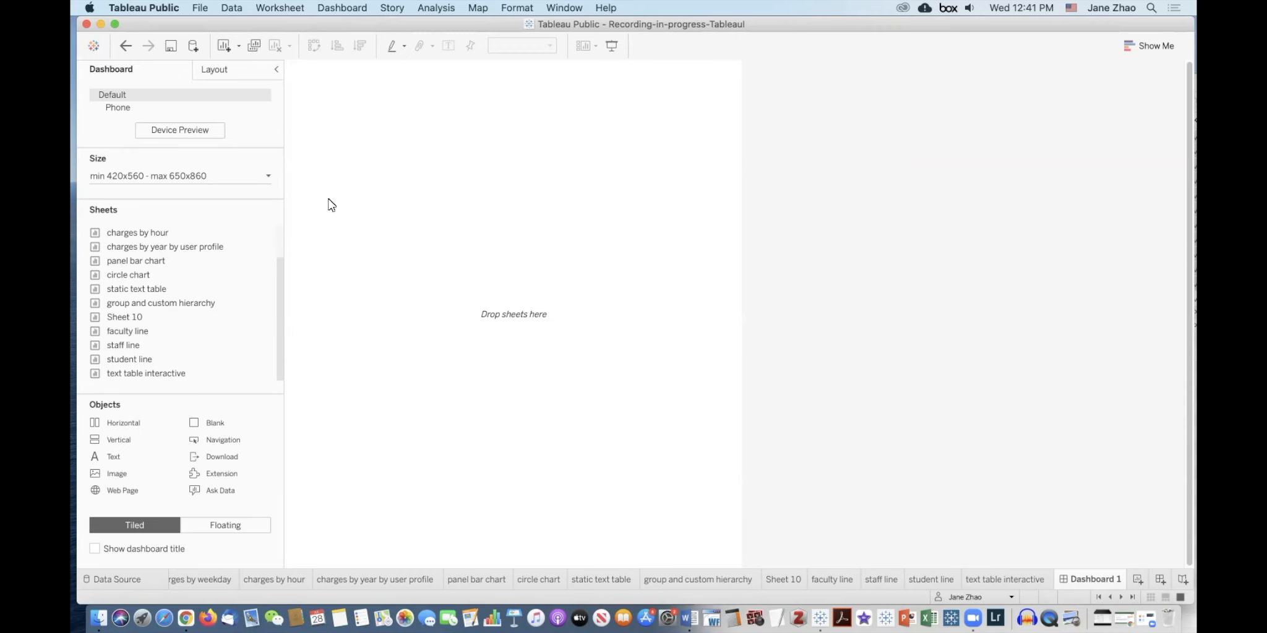
{"action": "left_click", "coordinate": [267, 175]}
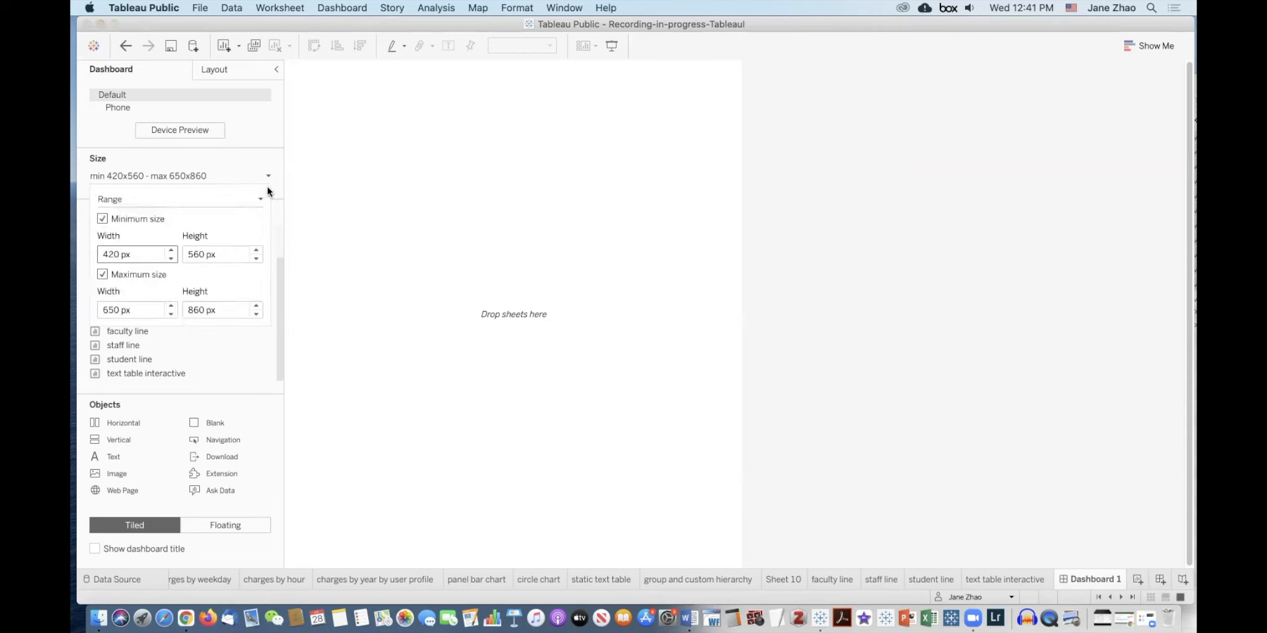
{"action": "left_click", "coordinate": [260, 202]}
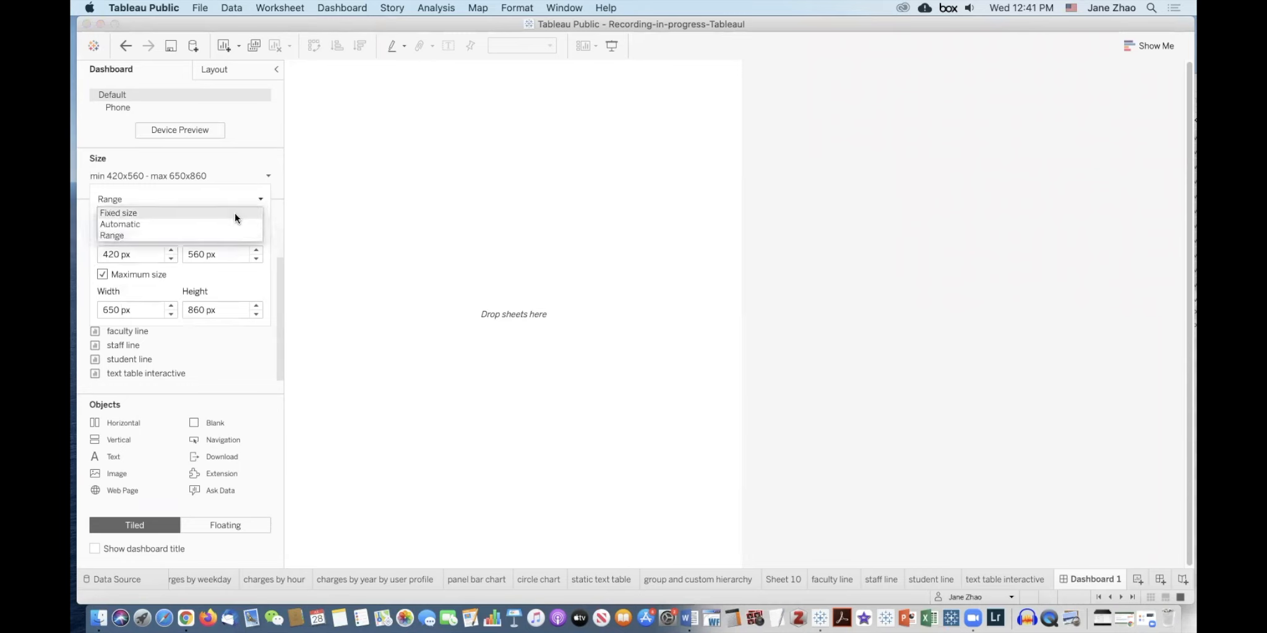
{"action": "left_click", "coordinate": [231, 210]}
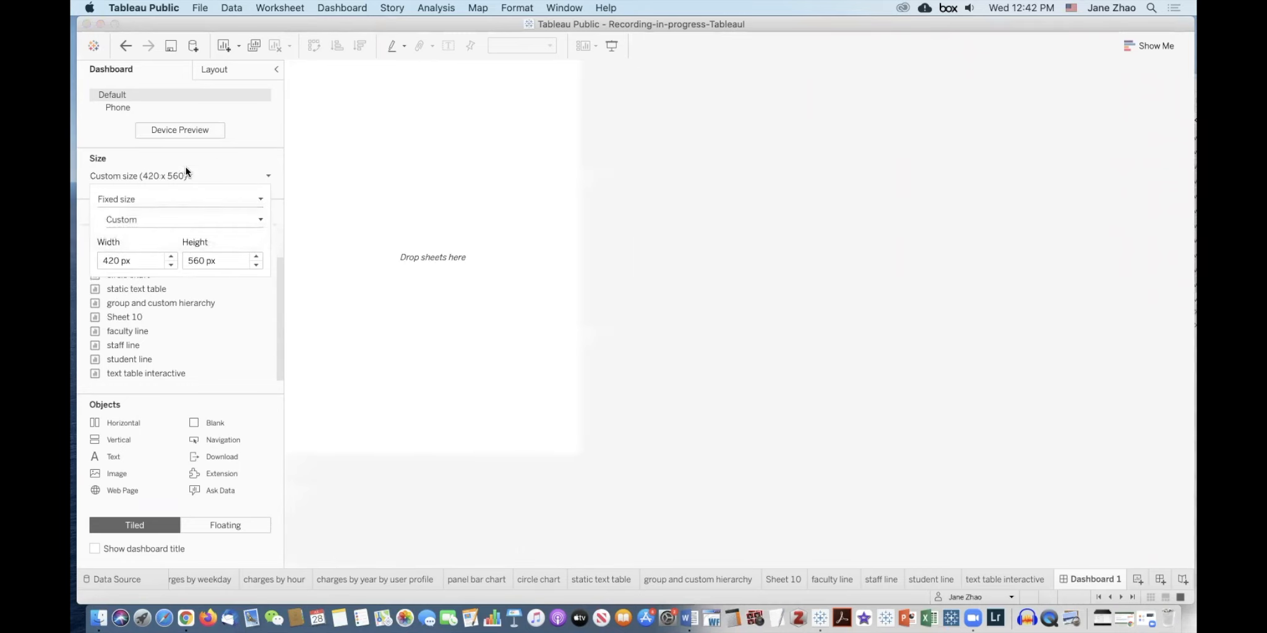
{"action": "left_click", "coordinate": [260, 221]}
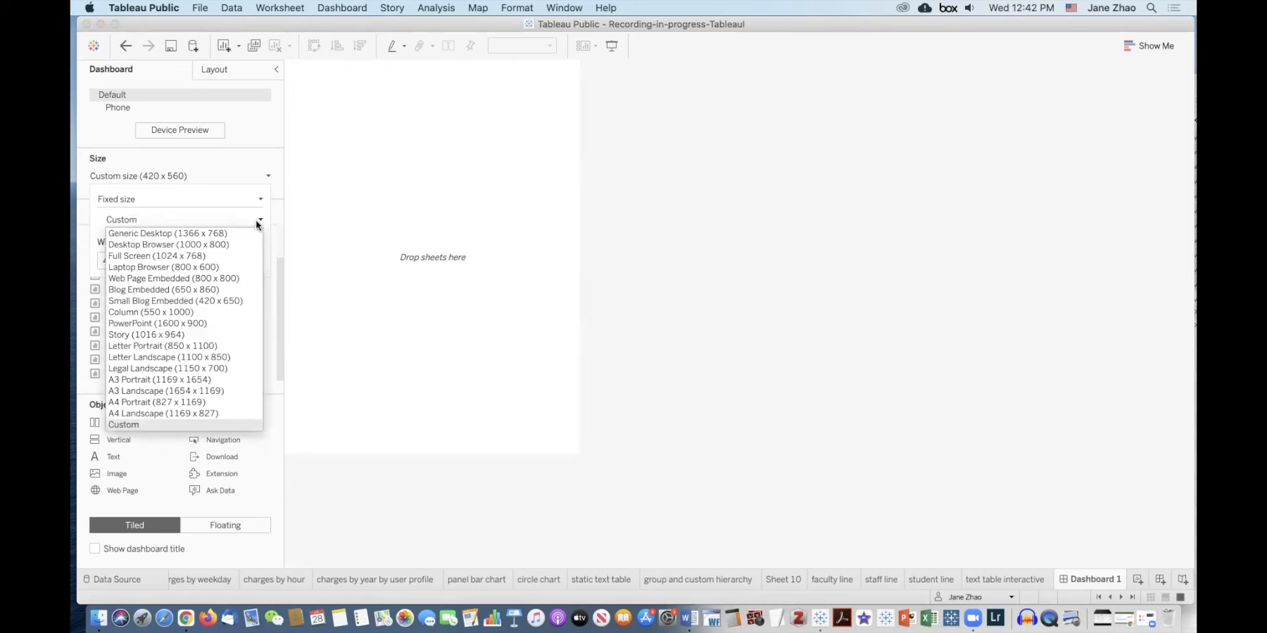
{"action": "left_click", "coordinate": [244, 258]}
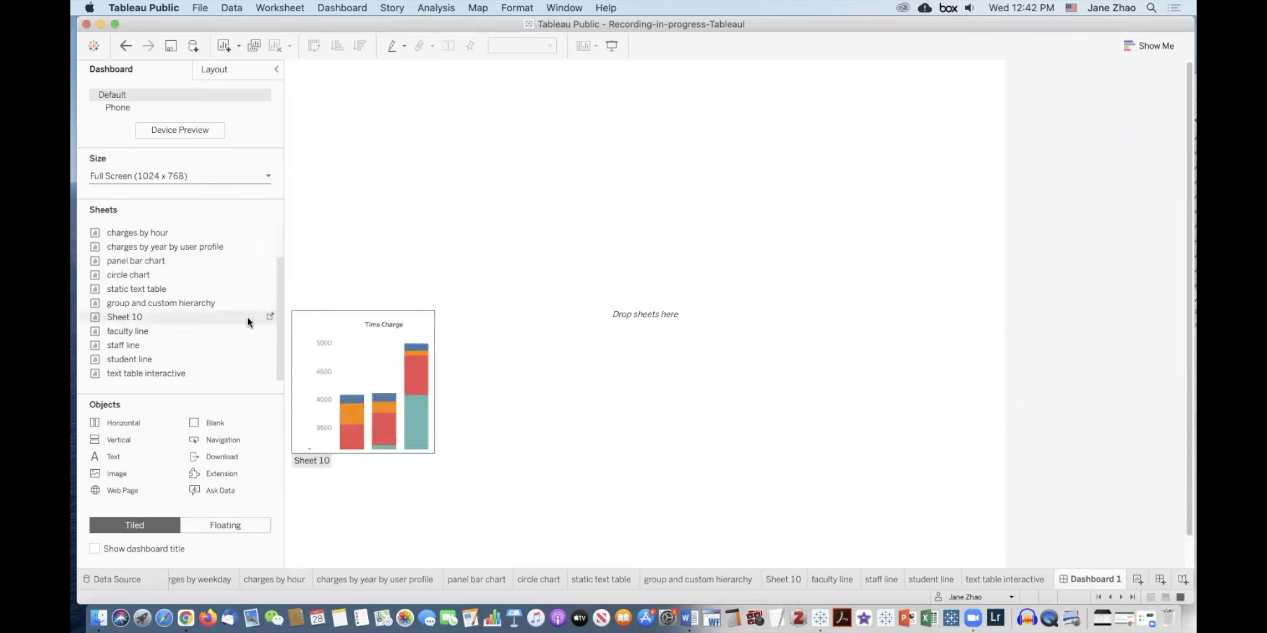
{"action": "left_click_drag", "start_coordinate": [285, 288], "coordinate": [308, 351]}
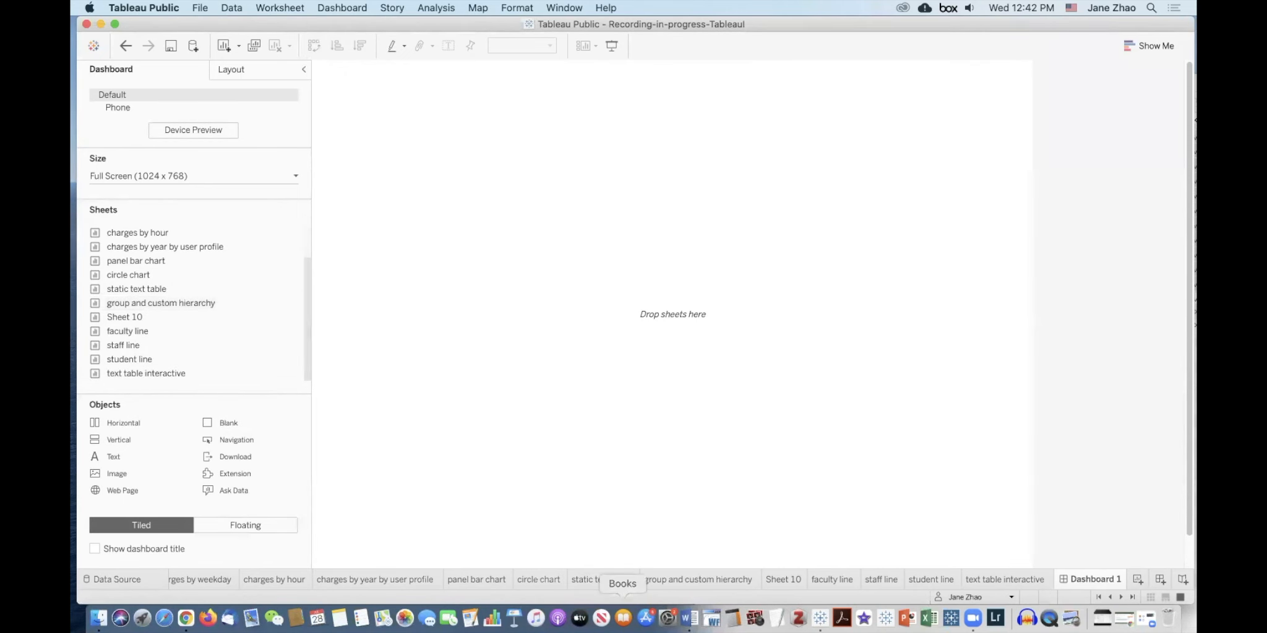
Following Activity 6.1 in the Word handout, place the faculty line sheet on the dashboard, with staff line and student line side by side below it
{"action": "left_click", "coordinate": [690, 619]}
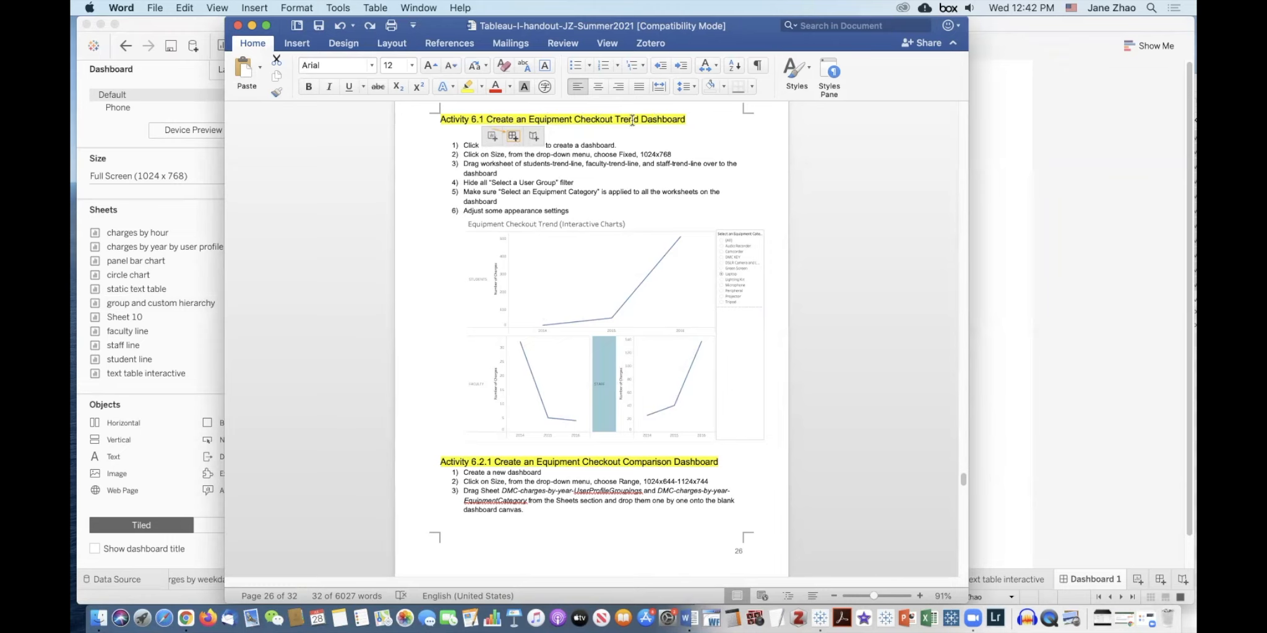
{"action": "left_click", "coordinate": [251, 26]}
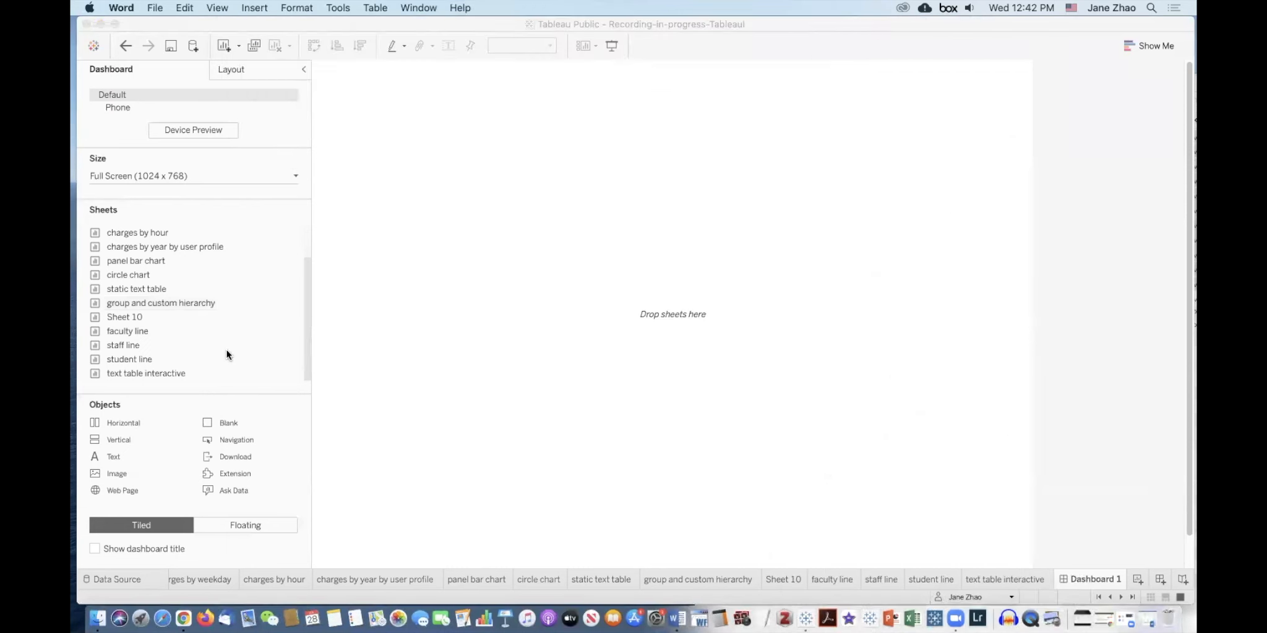
{"action": "left_click_drag", "start_coordinate": [131, 333], "coordinate": [558, 256]}
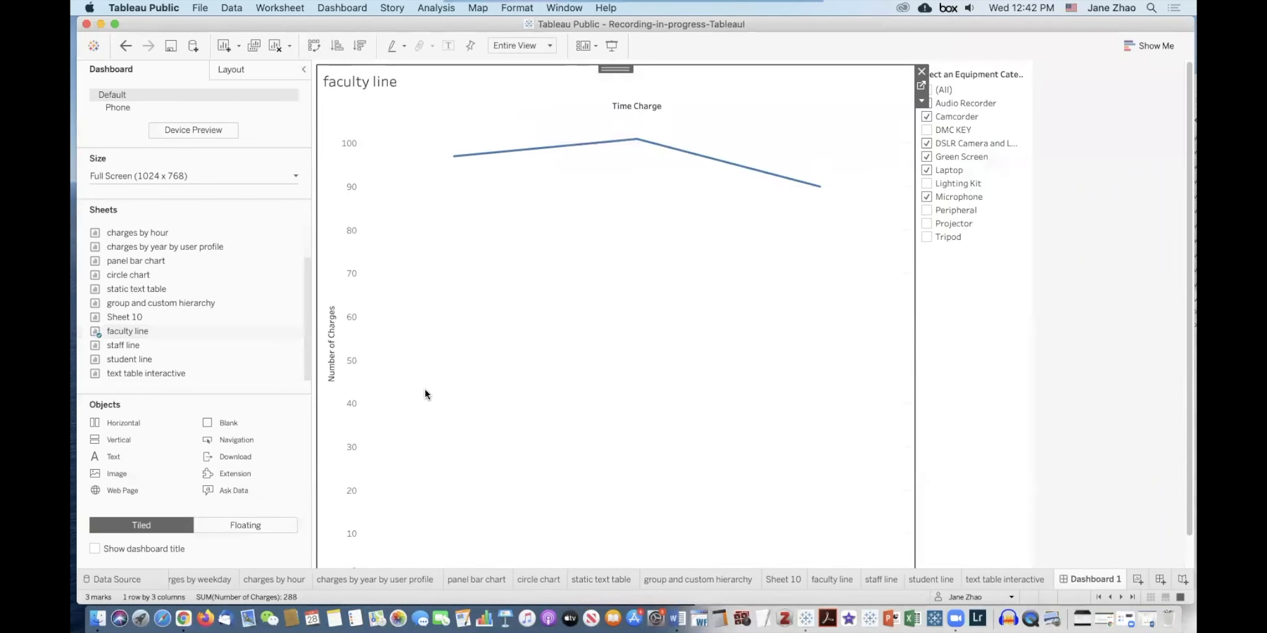
{"action": "mouse_move", "coordinate": [117, 345]}
{"action": "left_click_drag", "start_coordinate": [116, 345], "coordinate": [415, 360]}
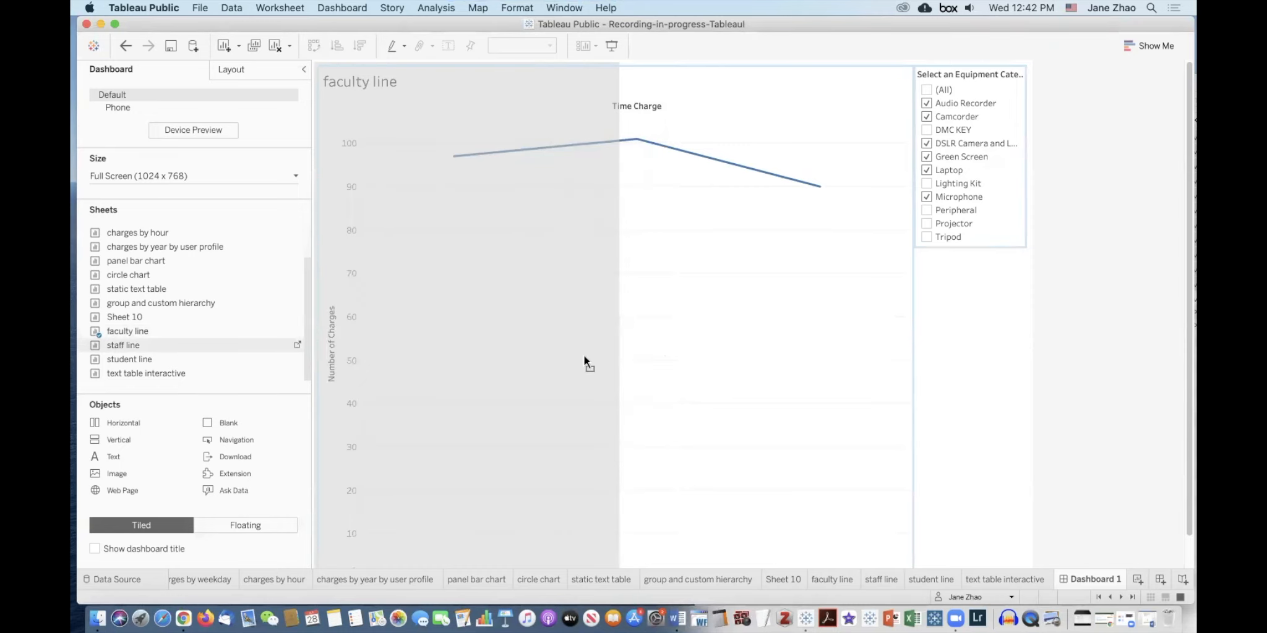
{"action": "left_click_drag", "start_coordinate": [585, 358], "coordinate": [665, 358]}
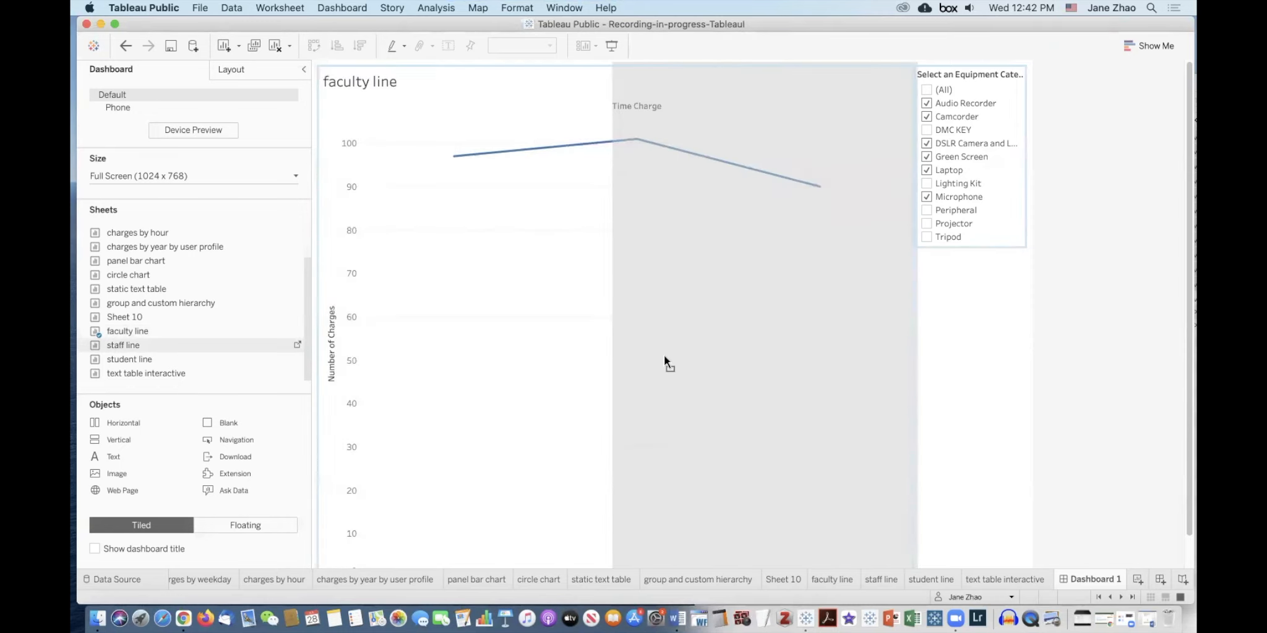
{"action": "left_click_drag", "start_coordinate": [665, 354], "coordinate": [591, 387]}
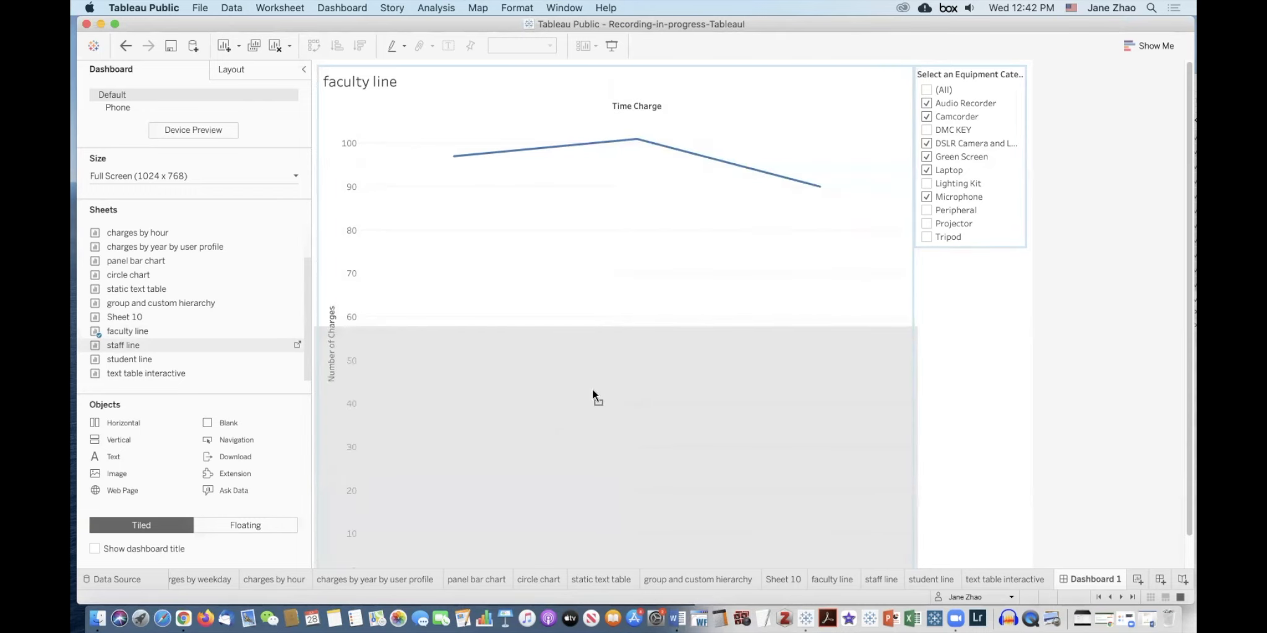
{"action": "left_click_drag", "start_coordinate": [592, 388], "coordinate": [592, 388]}
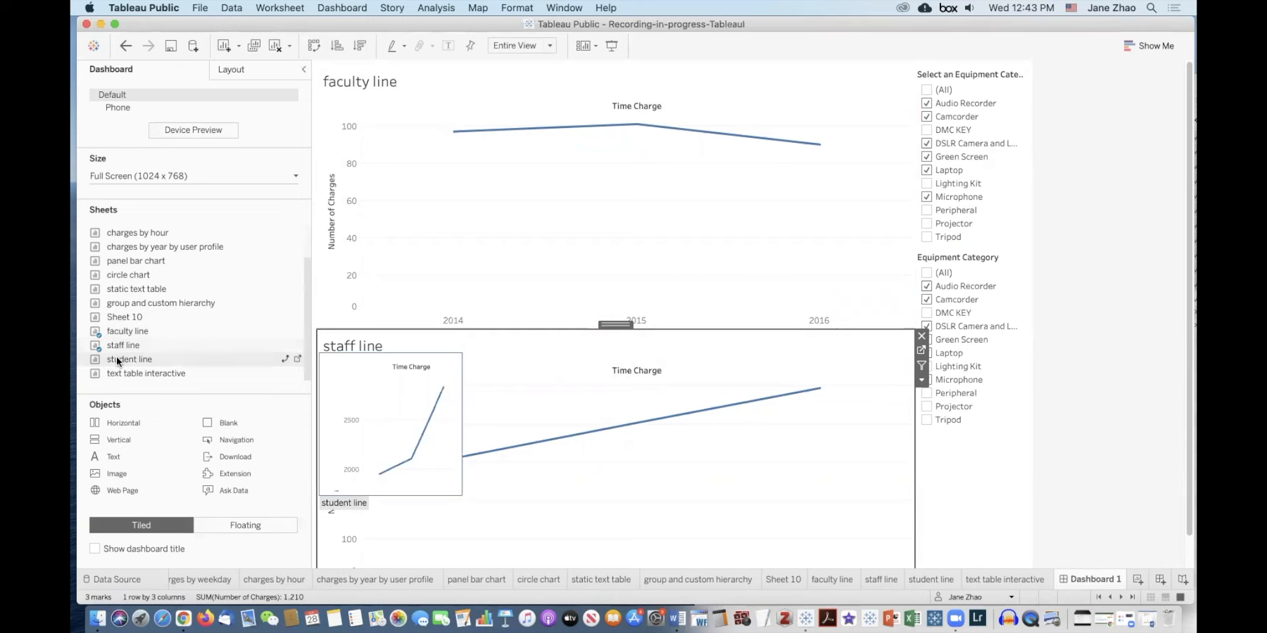
{"action": "left_click_drag", "start_coordinate": [117, 359], "coordinate": [627, 367]}
{"action": "left_click_drag", "start_coordinate": [702, 423], "coordinate": [705, 460]}
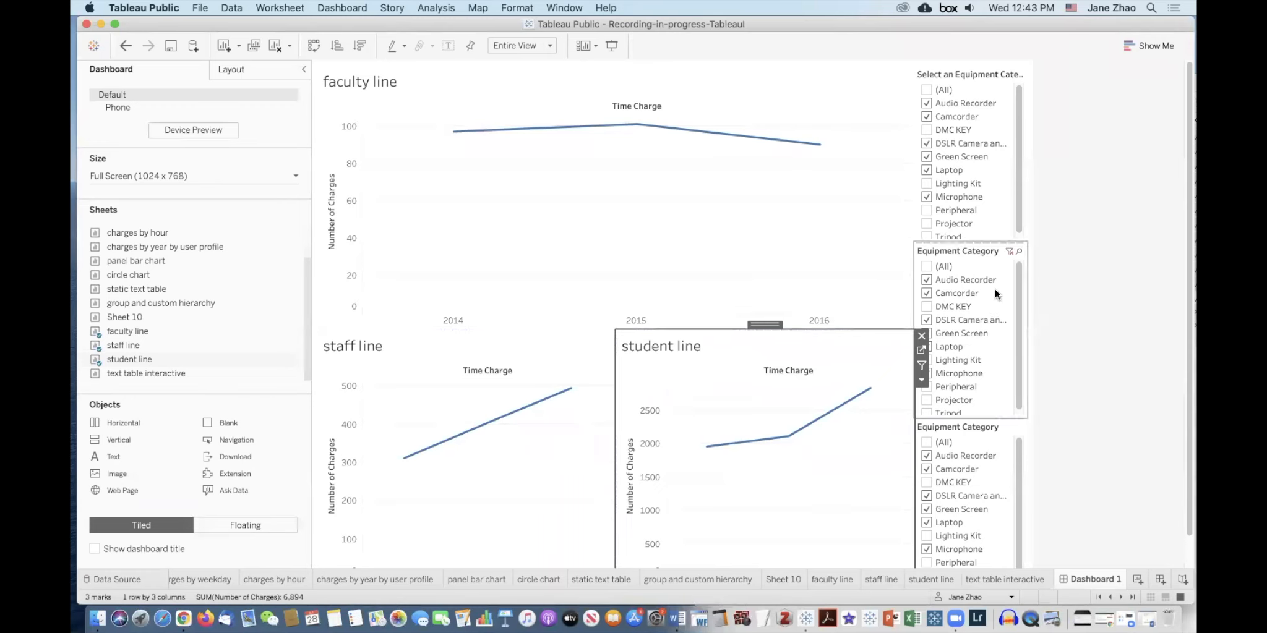
Remove the two extra Equipment Category filter controls from the dashboard, keeping only the "Select an Equipment Category" filter
{"action": "left_click", "coordinate": [955, 253]}
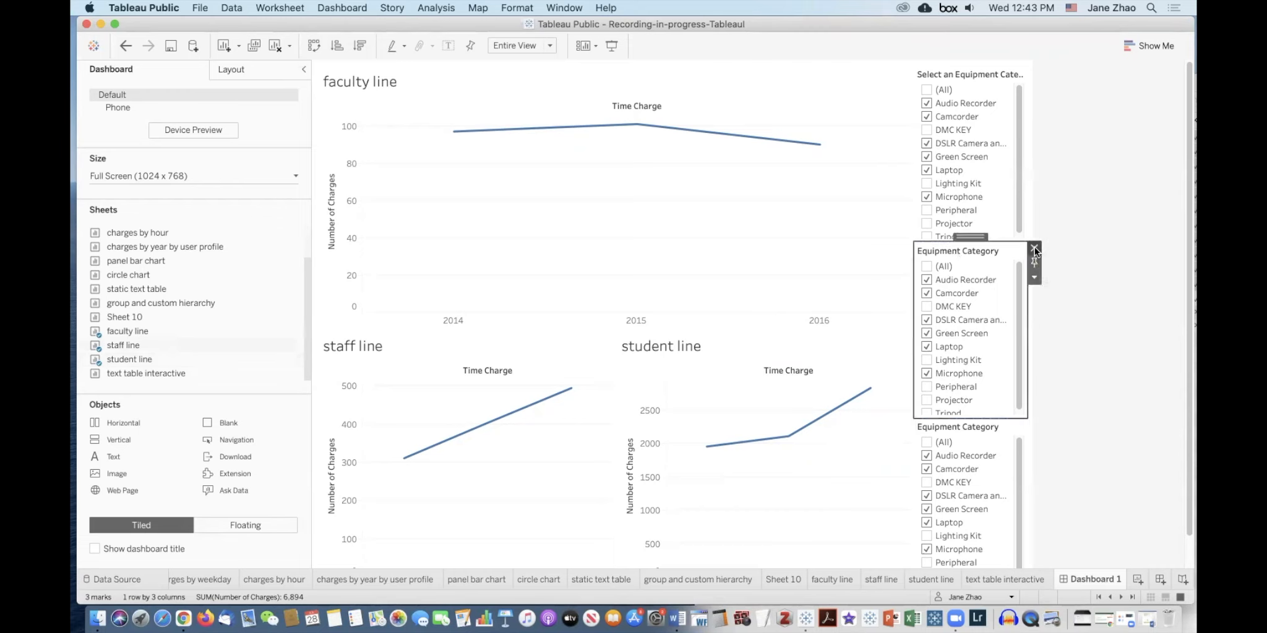
{"action": "left_click", "coordinate": [1034, 249]}
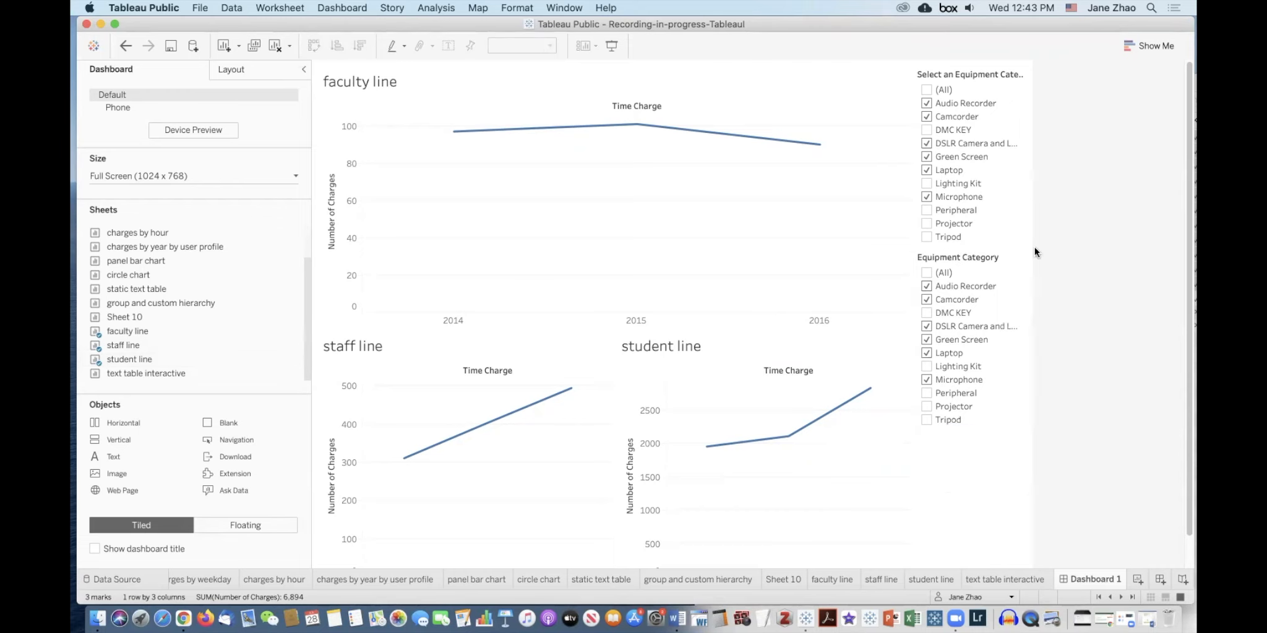
{"action": "left_click", "coordinate": [991, 256]}
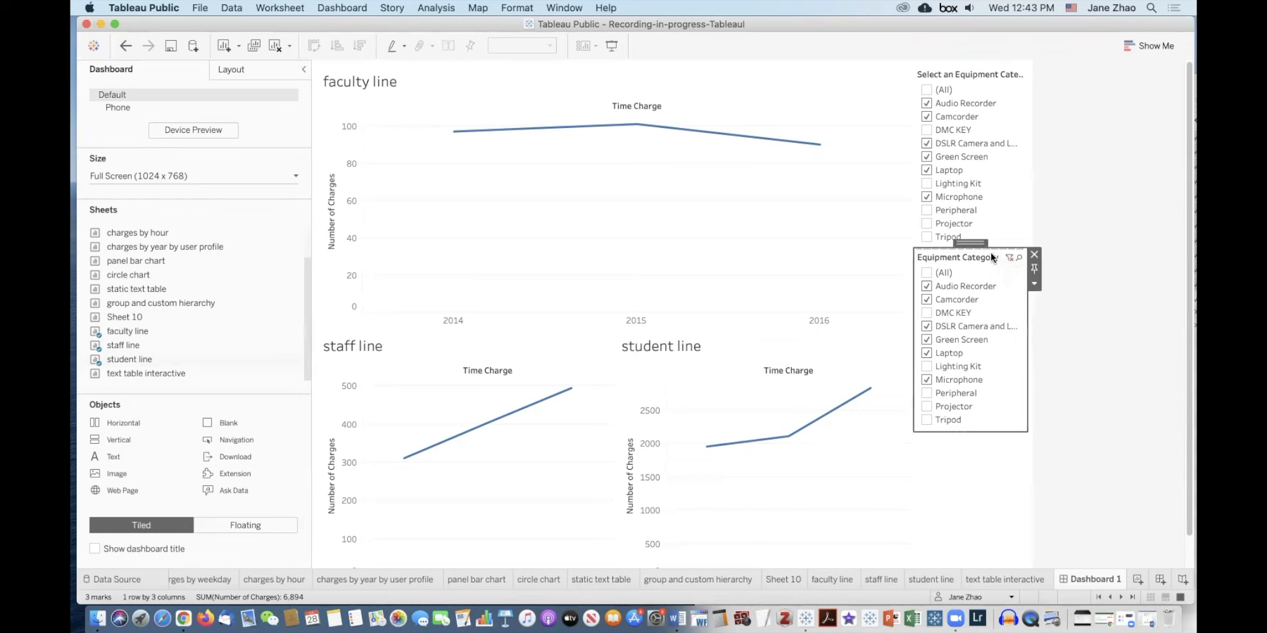
{"action": "left_click", "coordinate": [1035, 254]}
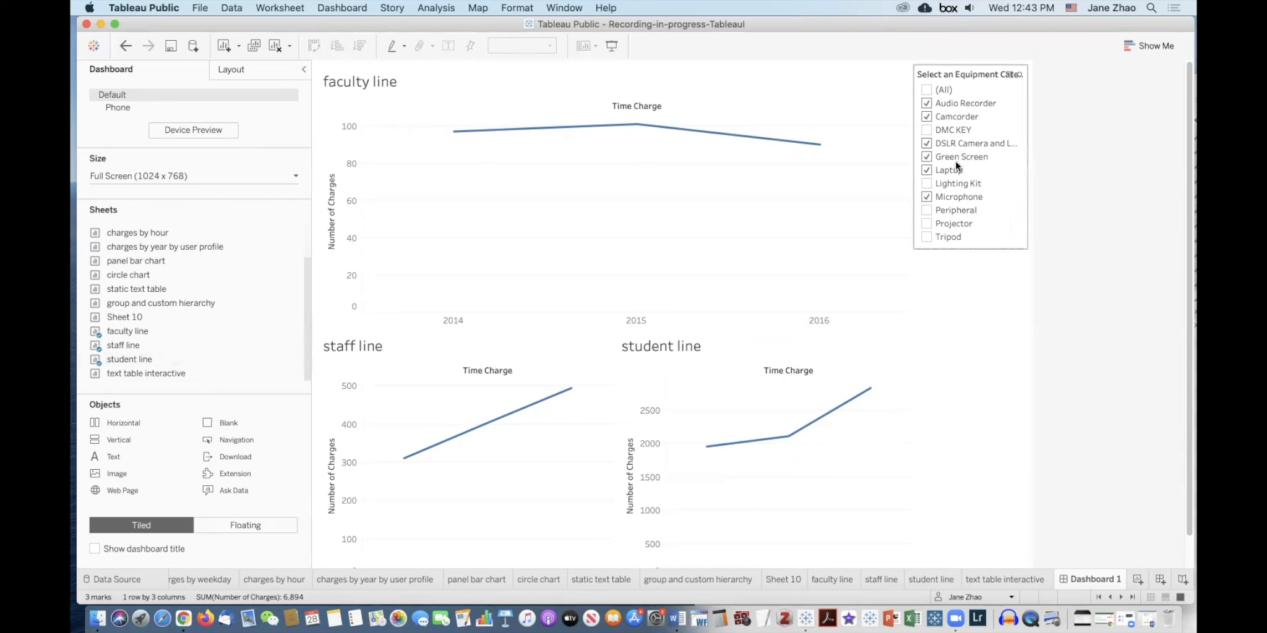
In the equipment category filter, exclude Audio Recorder and Camcorder and include Peripheral, Projector and Tripod
{"action": "left_click", "coordinate": [928, 103]}
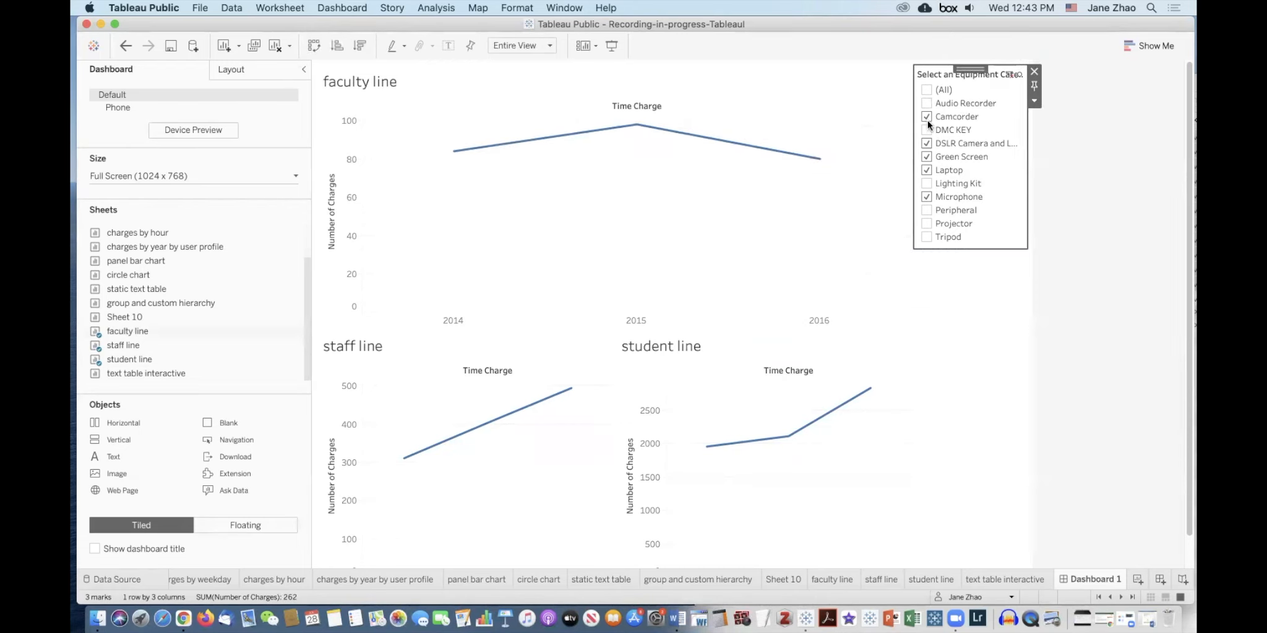
{"action": "left_click", "coordinate": [927, 117]}
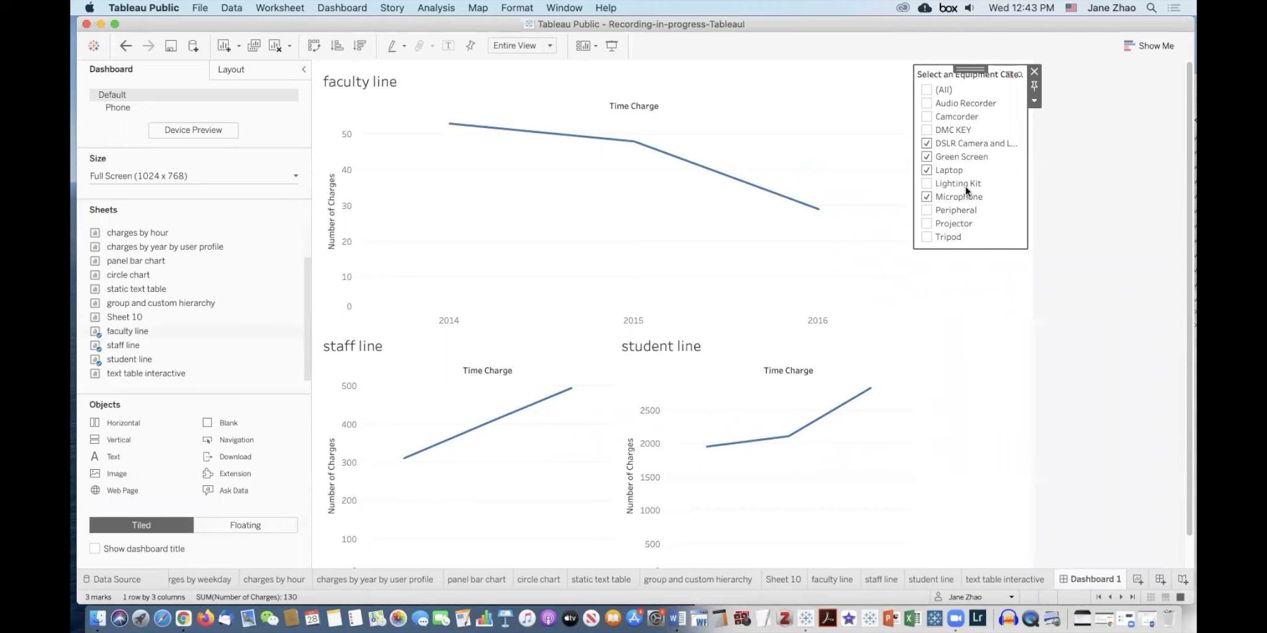
{"action": "left_click", "coordinate": [926, 210]}
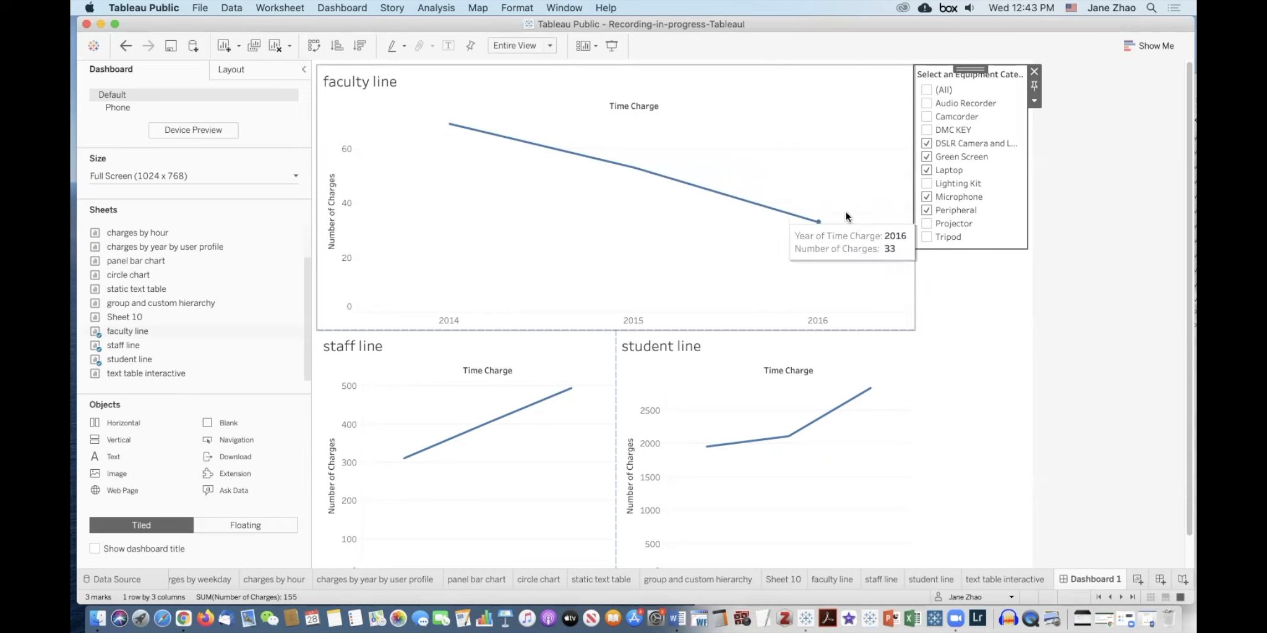
{"action": "left_click", "coordinate": [926, 225]}
{"action": "left_click", "coordinate": [926, 236]}
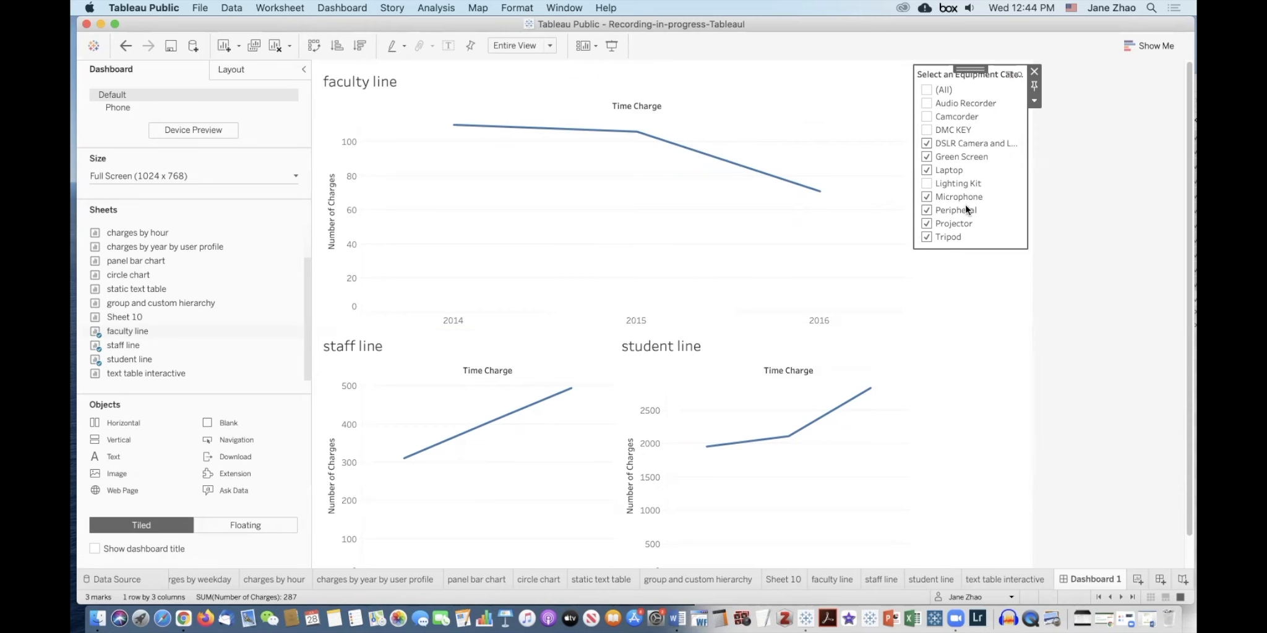
Apply the equipment category filter to all worksheets on the dashboard
{"action": "left_click", "coordinate": [1035, 100]}
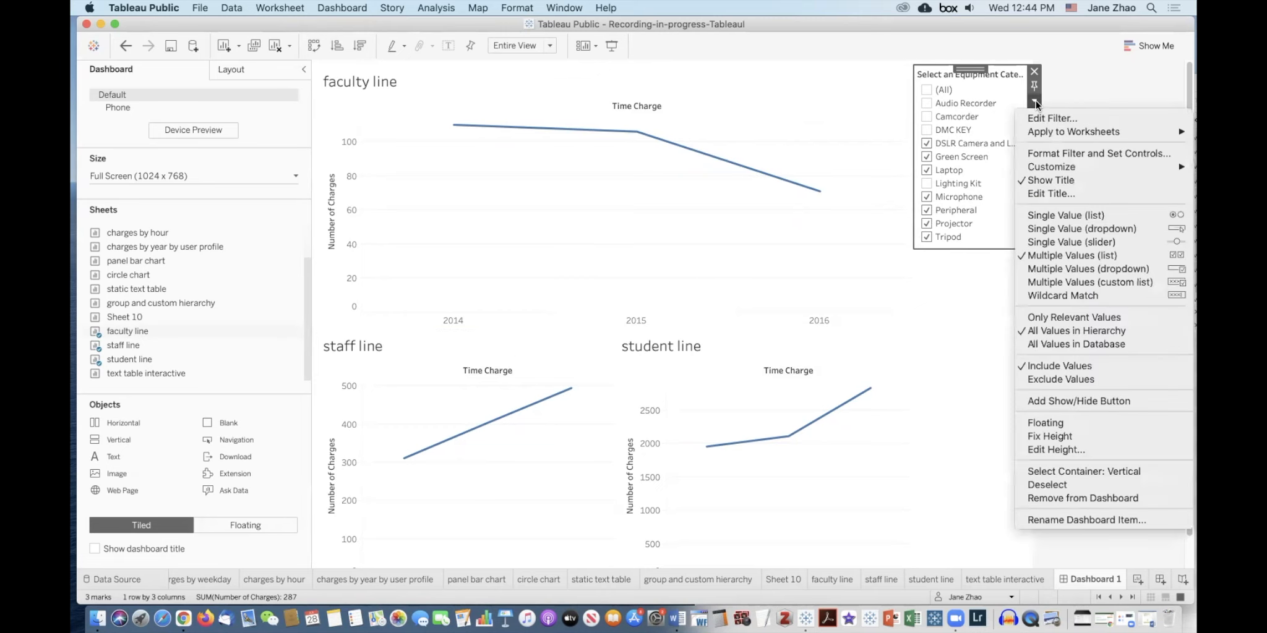
{"action": "mouse_move", "coordinate": [1038, 131]}
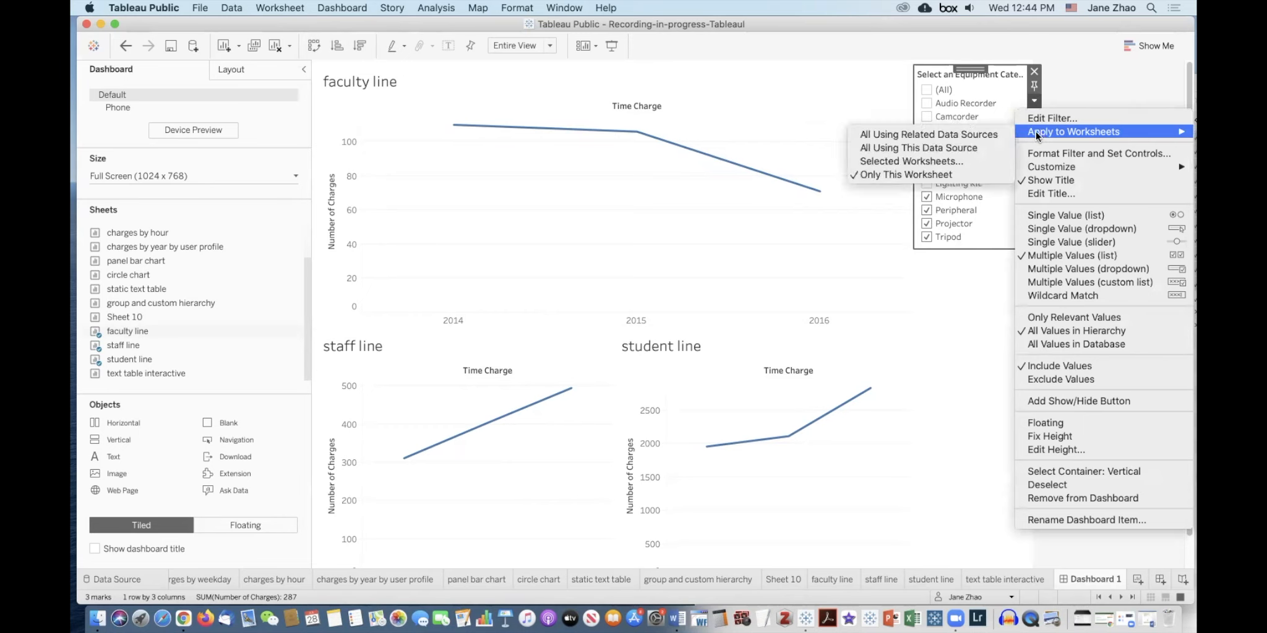
{"action": "left_click", "coordinate": [958, 160]}
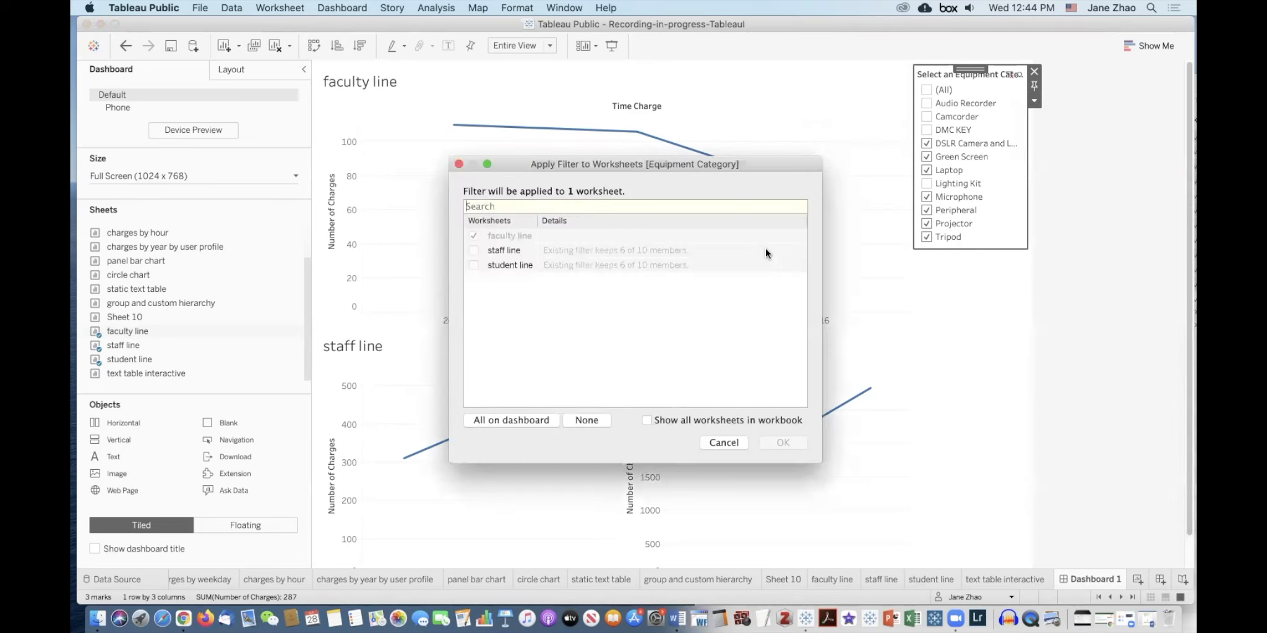
{"action": "left_click", "coordinate": [508, 419]}
{"action": "left_click", "coordinate": [784, 443]}
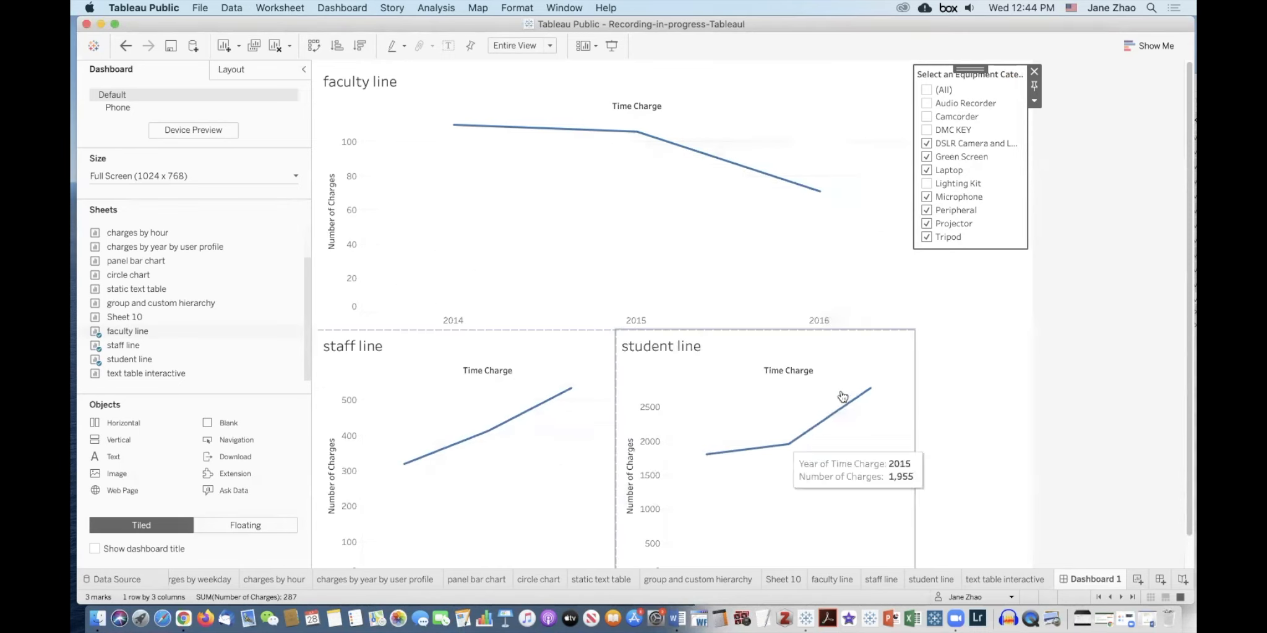
Include Audio Recorder and Camcorder in the shared equipment category filter
{"action": "left_click", "coordinate": [927, 102]}
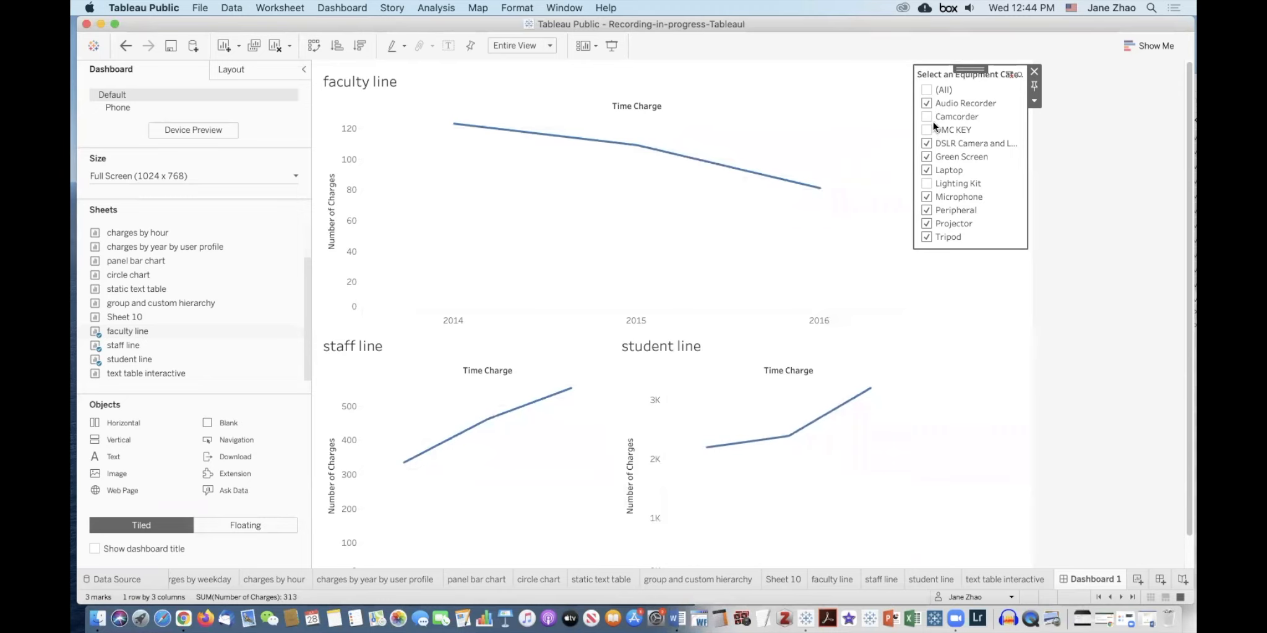
{"action": "left_click", "coordinate": [926, 117]}
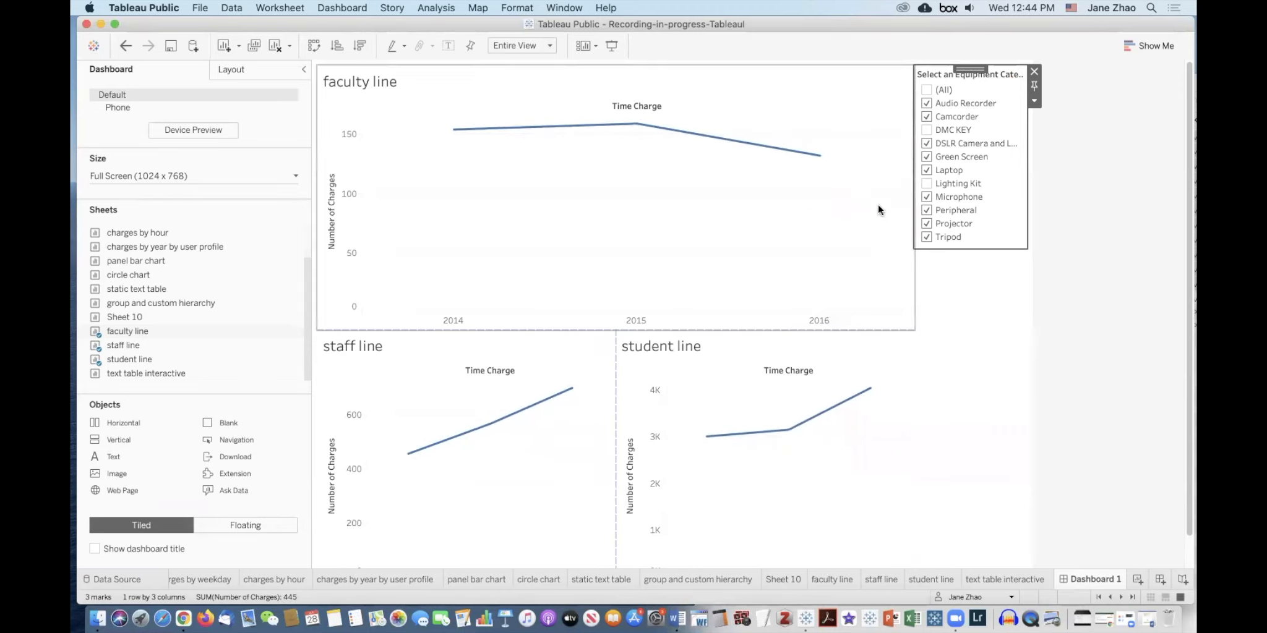
{"action": "left_click", "coordinate": [1035, 99]}
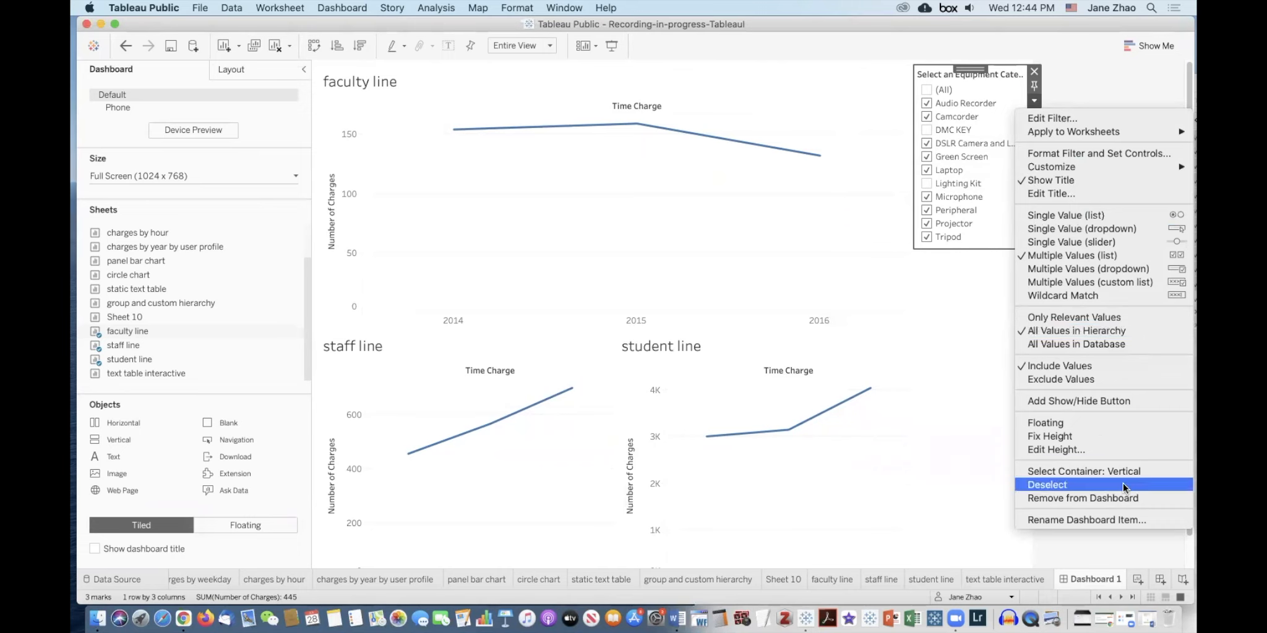
{"action": "left_click", "coordinate": [863, 99]}
{"action": "left_click_drag", "start_coordinate": [128, 275], "coordinate": [660, 300]}
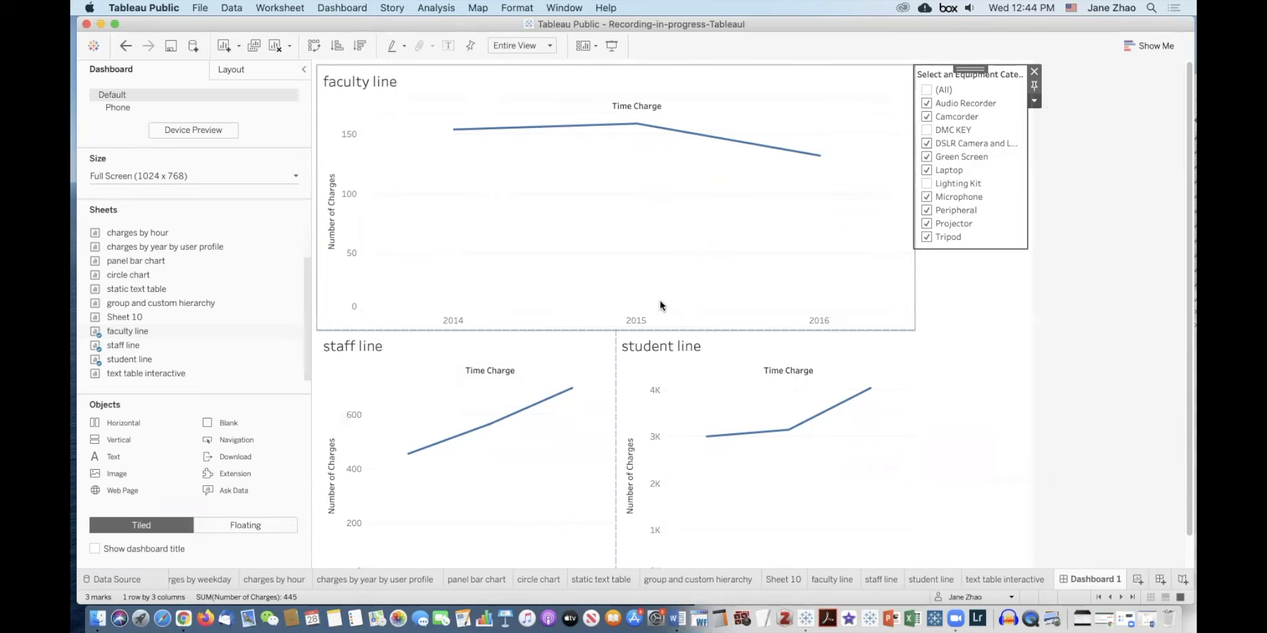
Show the dashboard title and change its text to "Equipment Checkout Trend Lines"
{"action": "left_click", "coordinate": [95, 548]}
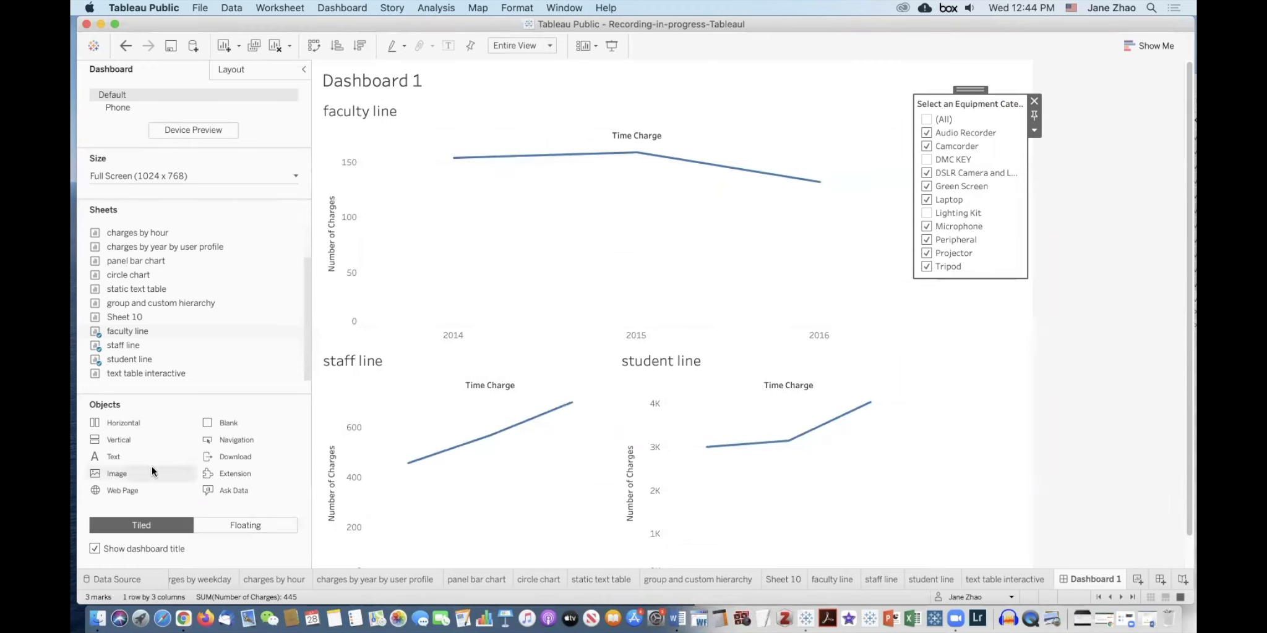
{"action": "left_click", "coordinate": [378, 80]}
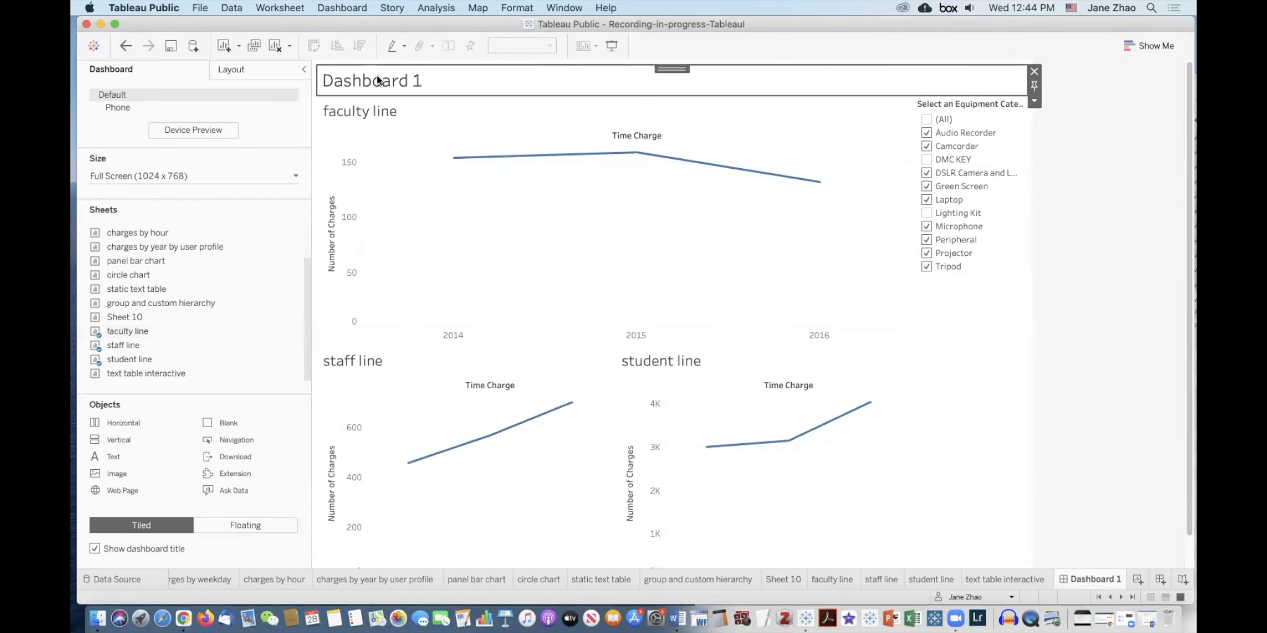
{"action": "double_click", "coordinate": [379, 81]}
{"action": "left_click_drag", "start_coordinate": [562, 245], "coordinate": [330, 239]}
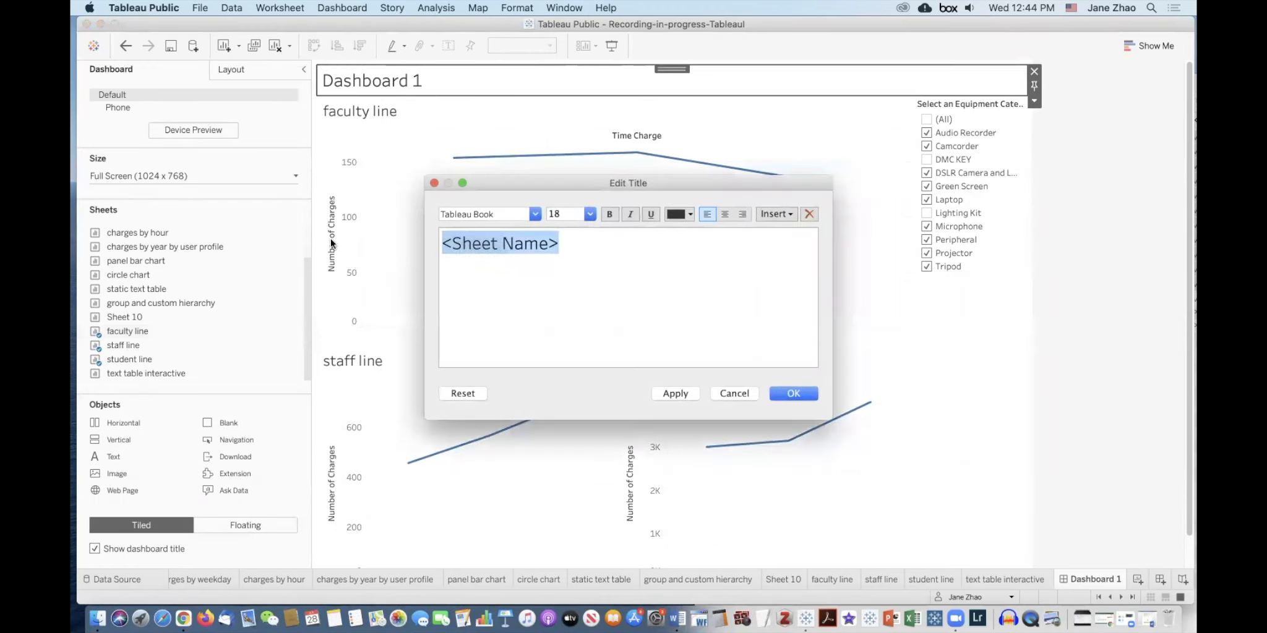
{"action": "type", "text": "Equipmetn"}
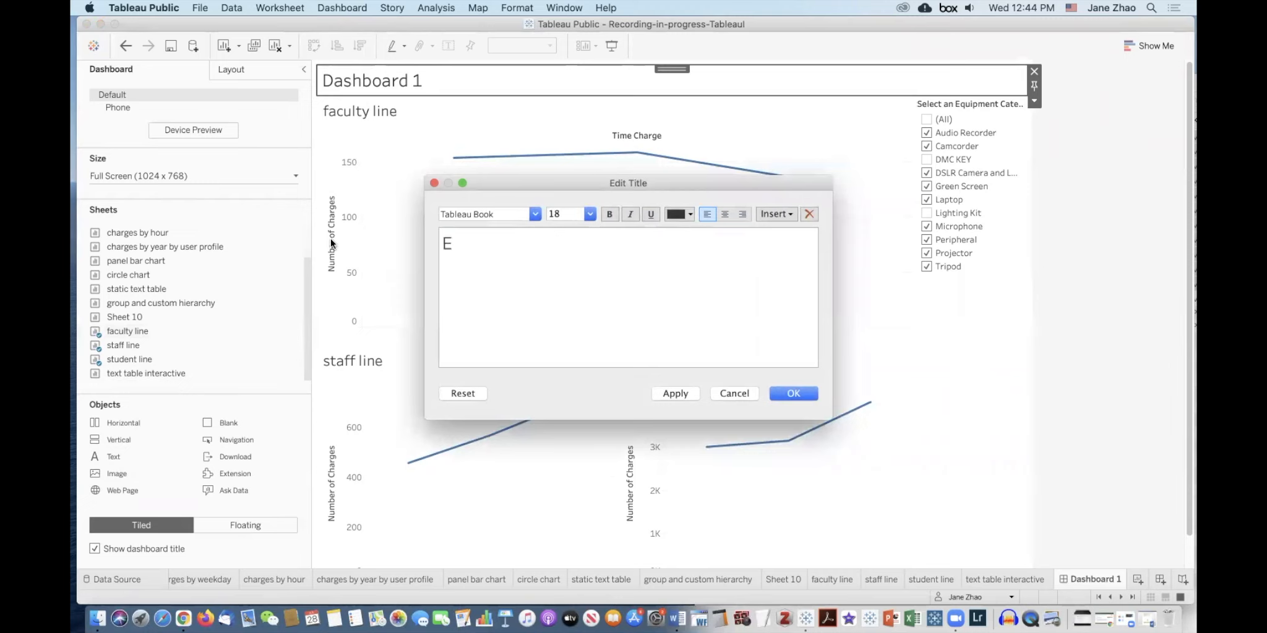
{"action": "key", "text": "BackSpace"}
{"action": "key", "text": "BackSpace"}
{"action": "key", "text": "BackSpace"}
{"action": "type", "text": "nt Checkout Trend"}
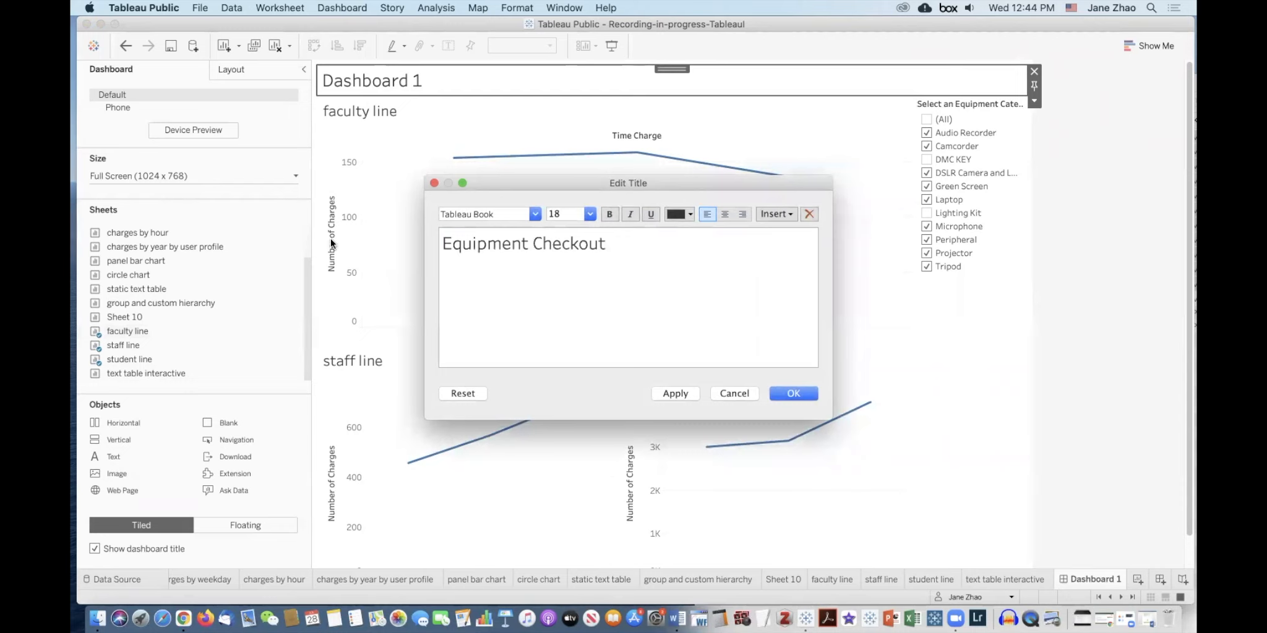
{"action": "type", "text": " Lines"}
{"action": "left_click", "coordinate": [798, 396]}
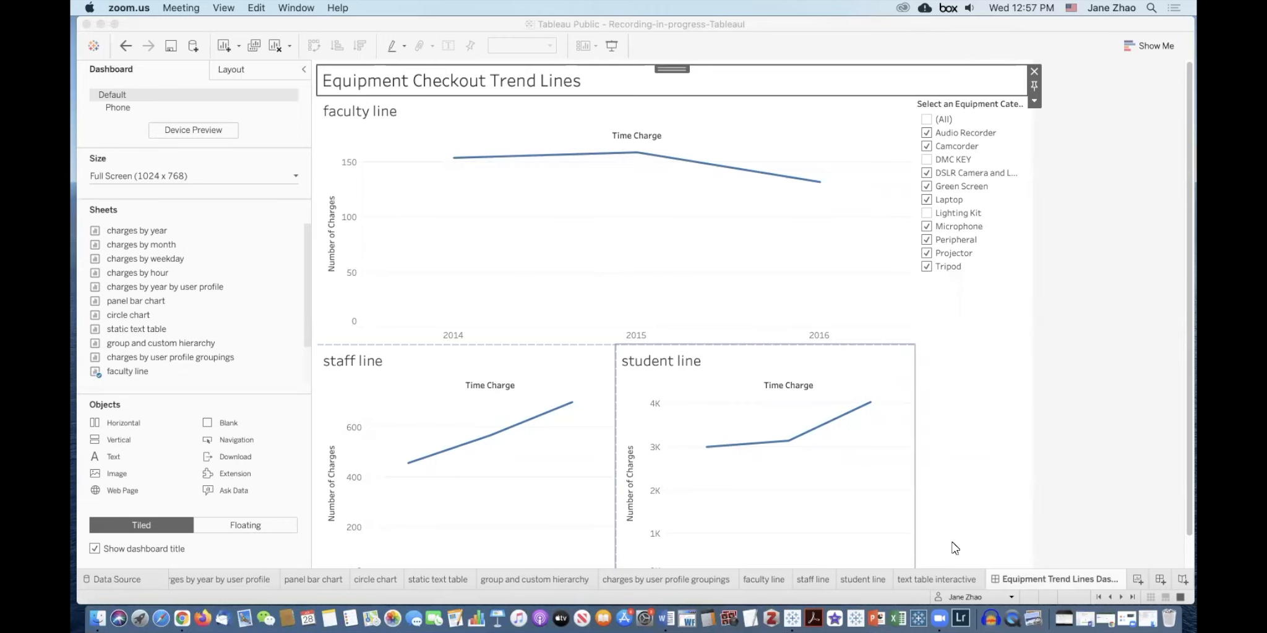
Create a new dashboard and set it to the fixed Full Screen size (1024 x 768)
{"action": "left_click", "coordinate": [1163, 582]}
{"action": "left_click", "coordinate": [1163, 582]}
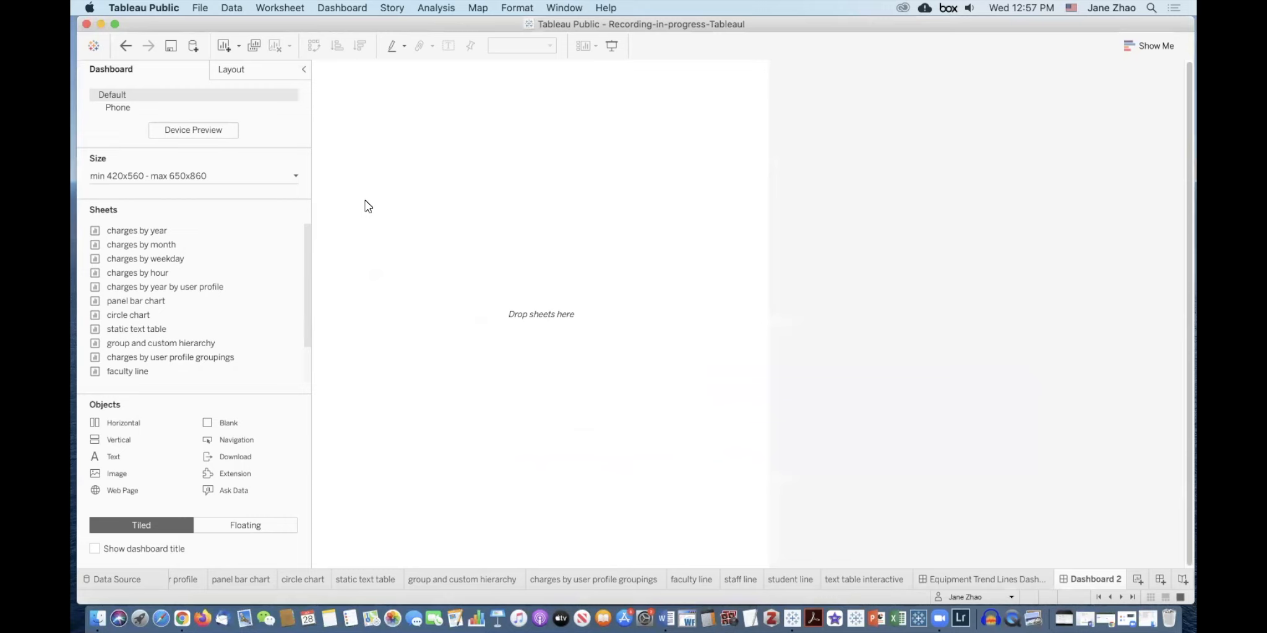
{"action": "left_click", "coordinate": [296, 177]}
{"action": "left_click", "coordinate": [279, 199]}
{"action": "left_click", "coordinate": [264, 209]}
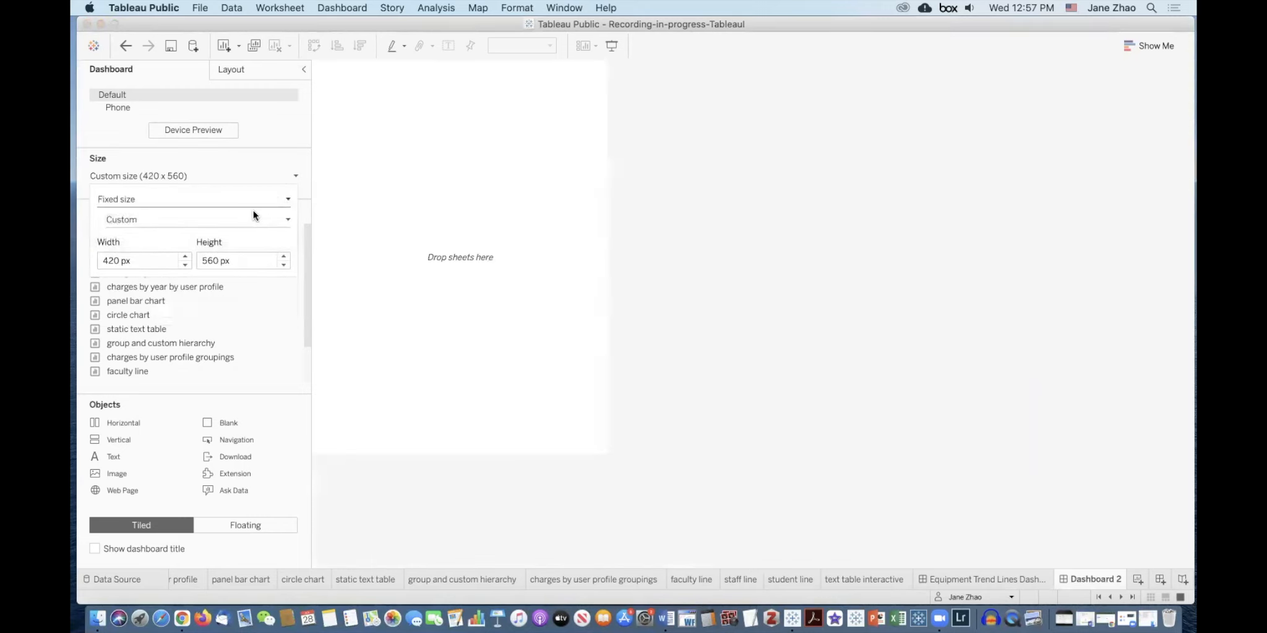
{"action": "left_click", "coordinate": [283, 225]}
{"action": "left_click", "coordinate": [259, 254]}
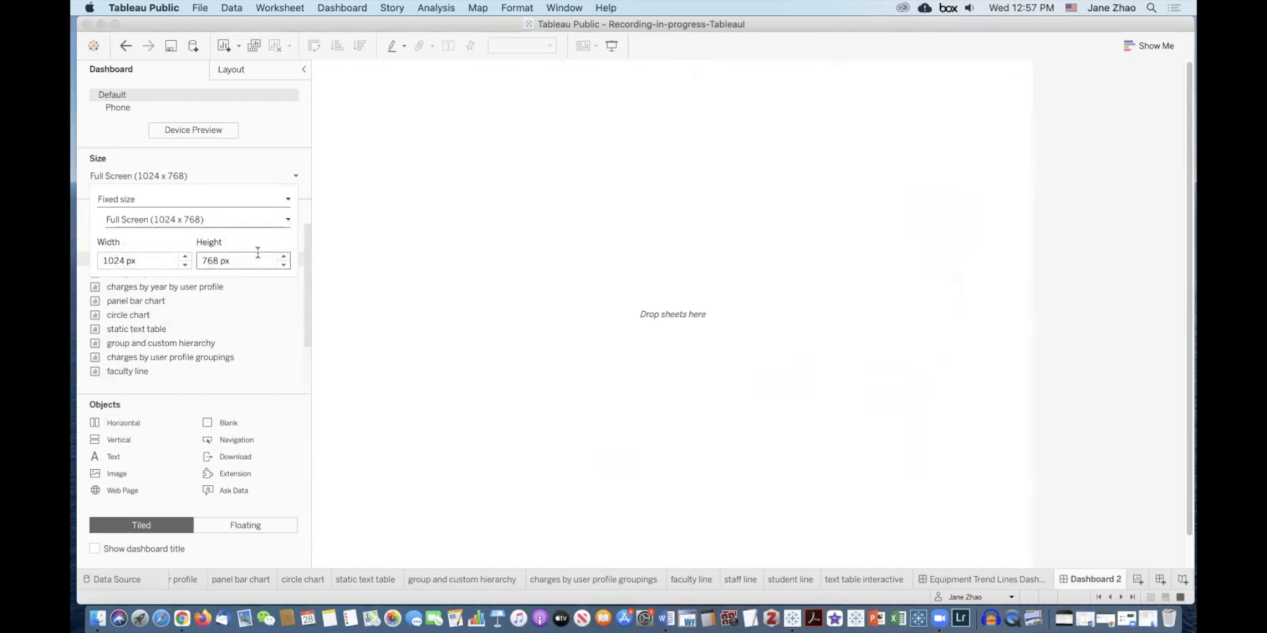
{"action": "left_click", "coordinate": [323, 284]}
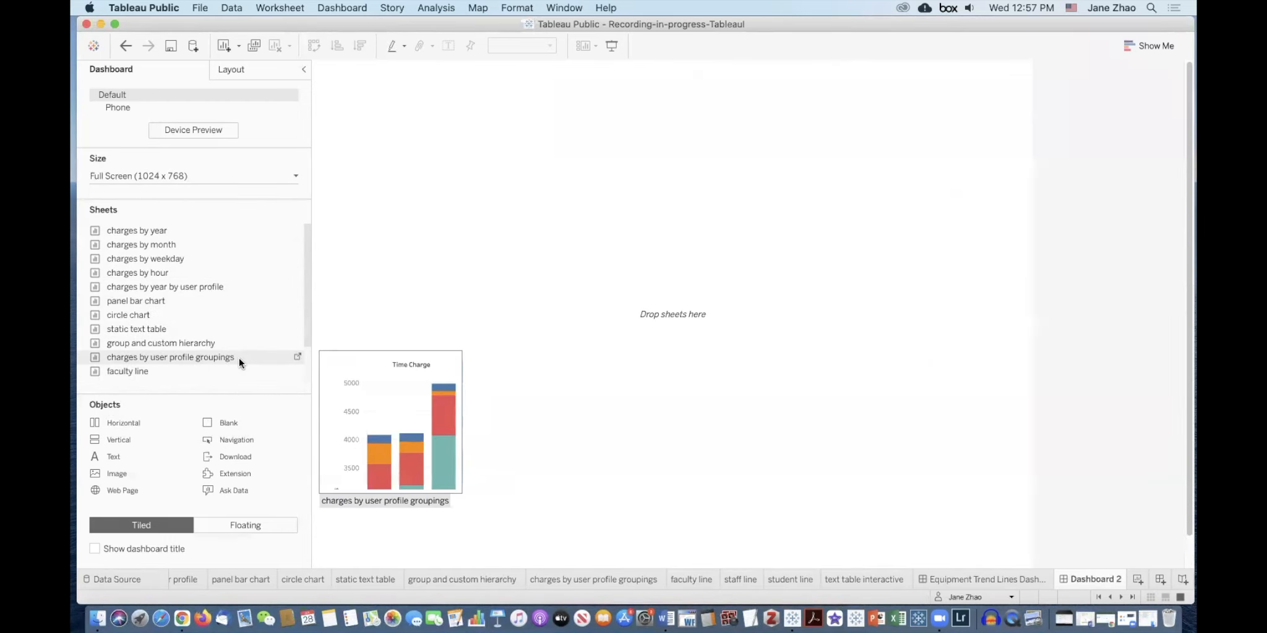
Add the "charges by user profile groupings" sheet to the dashboard and place the "circle chart" sheet beneath it
{"action": "left_click_drag", "start_coordinate": [217, 358], "coordinate": [734, 244]}
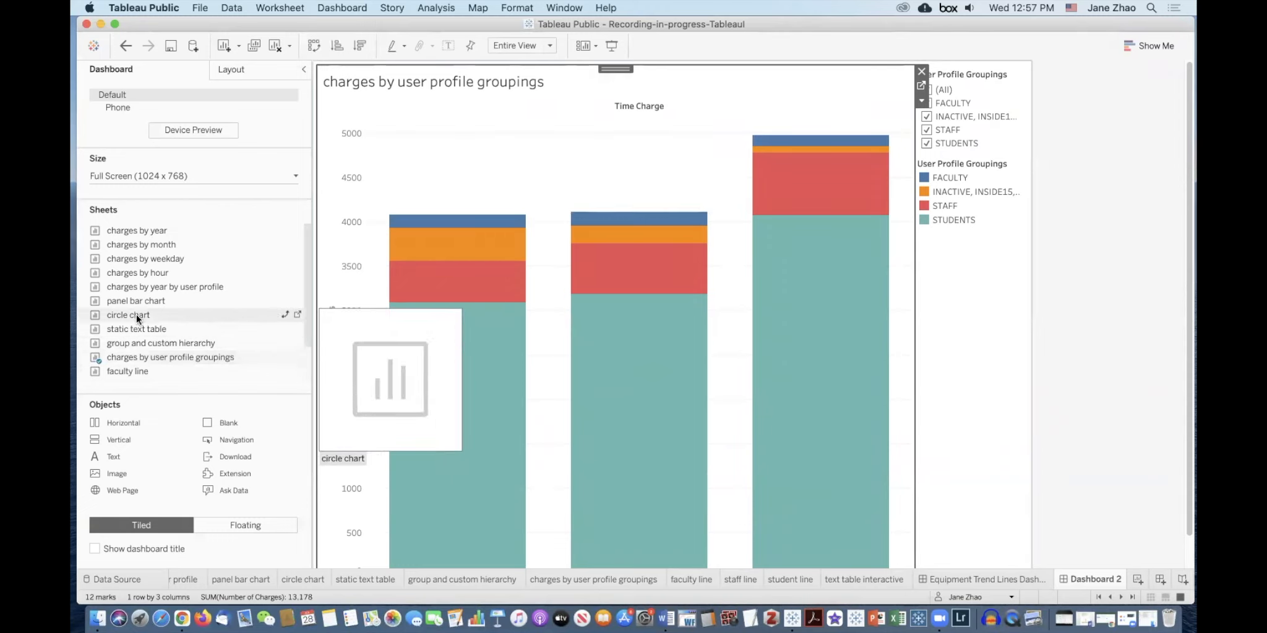
{"action": "left_click_drag", "start_coordinate": [136, 315], "coordinate": [611, 422]}
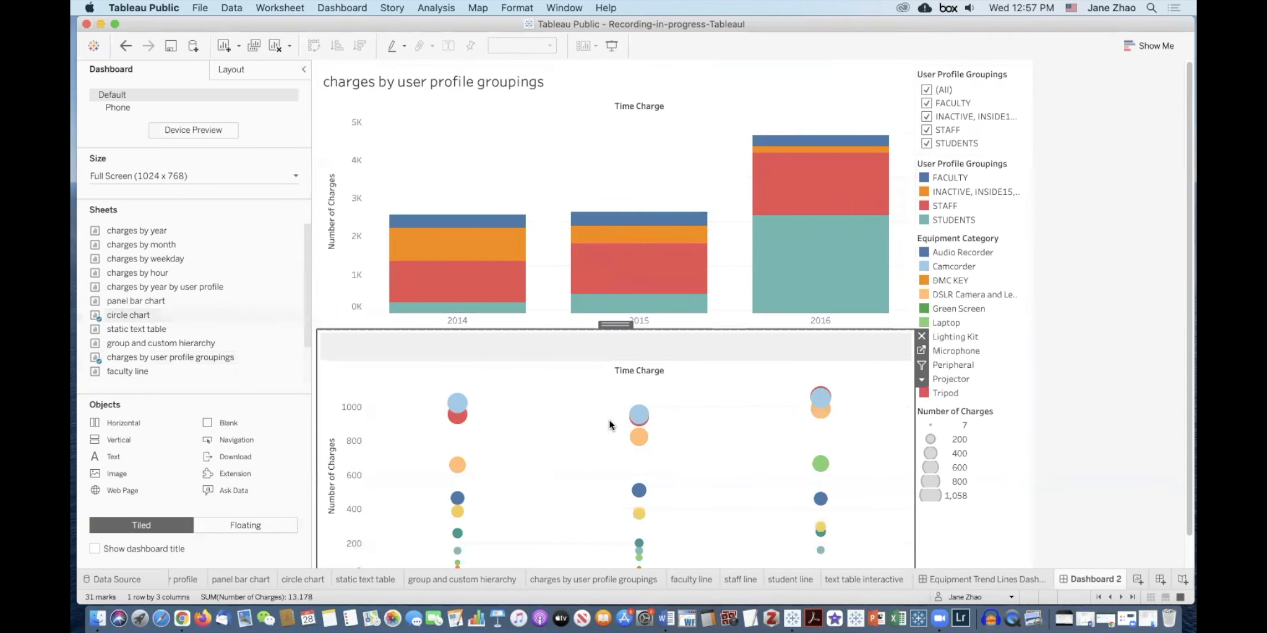
Remove the User Profile Groupings, Equipment Category and Number of Charges legends from the dashboard, keeping the User Profile Groupings filter
{"action": "left_click", "coordinate": [984, 161]}
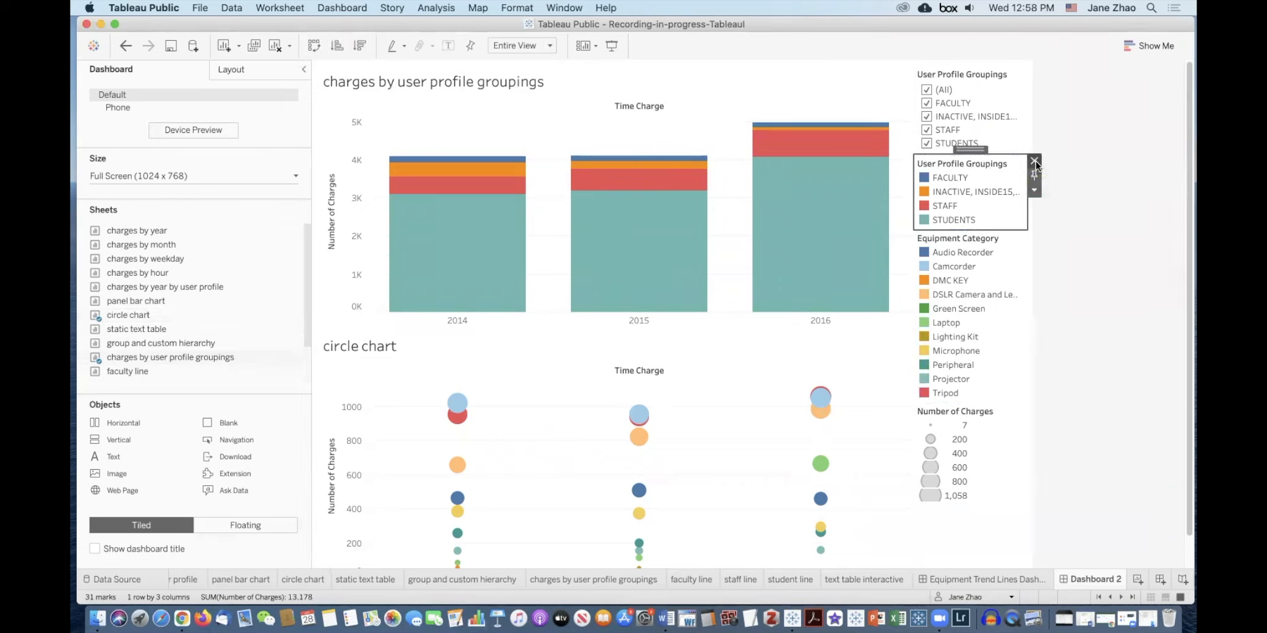
{"action": "left_click", "coordinate": [1034, 162]}
{"action": "left_click", "coordinate": [984, 165]}
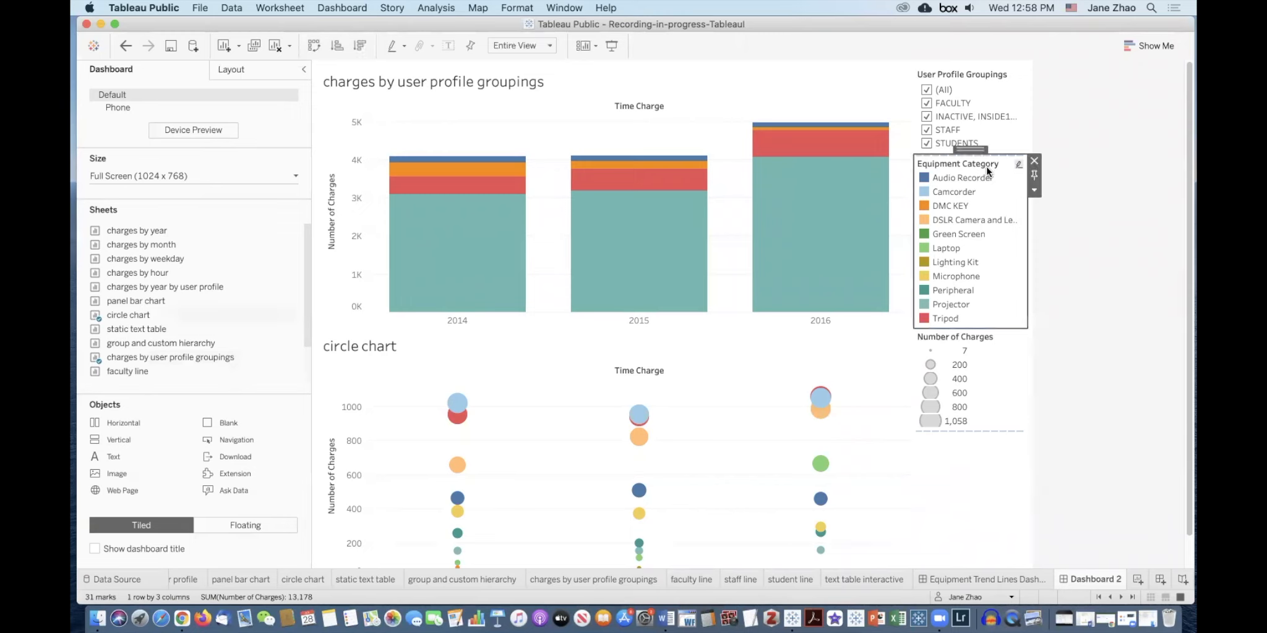
{"action": "left_click", "coordinate": [1034, 160]}
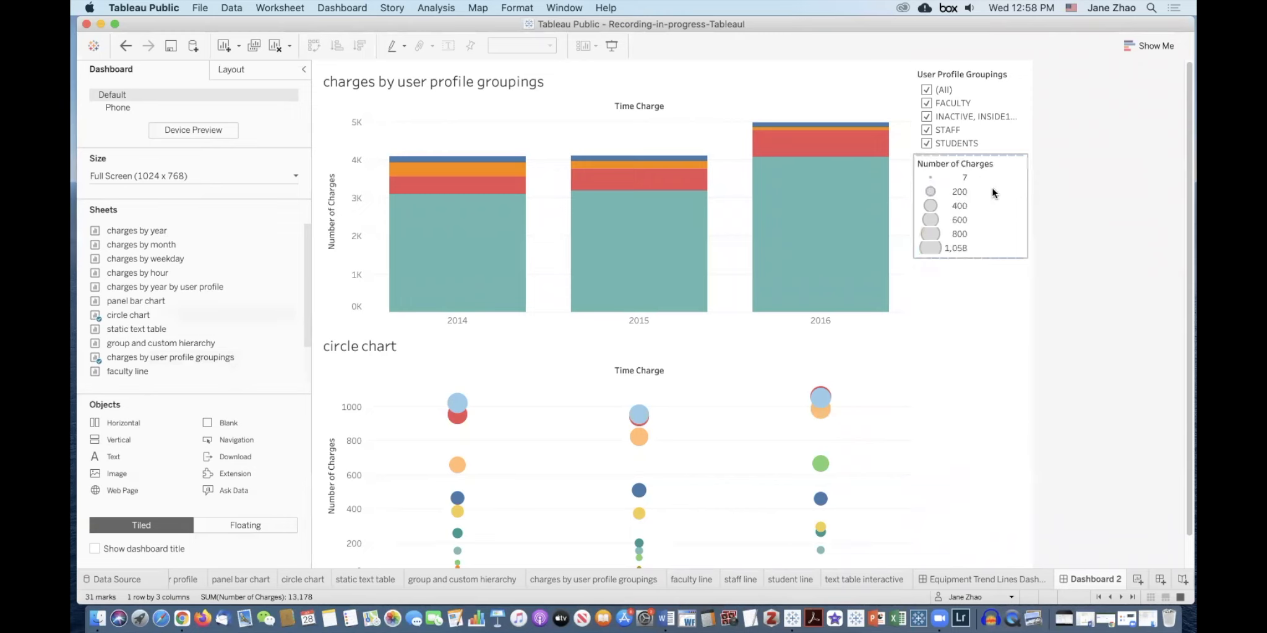
{"action": "left_click", "coordinate": [968, 167]}
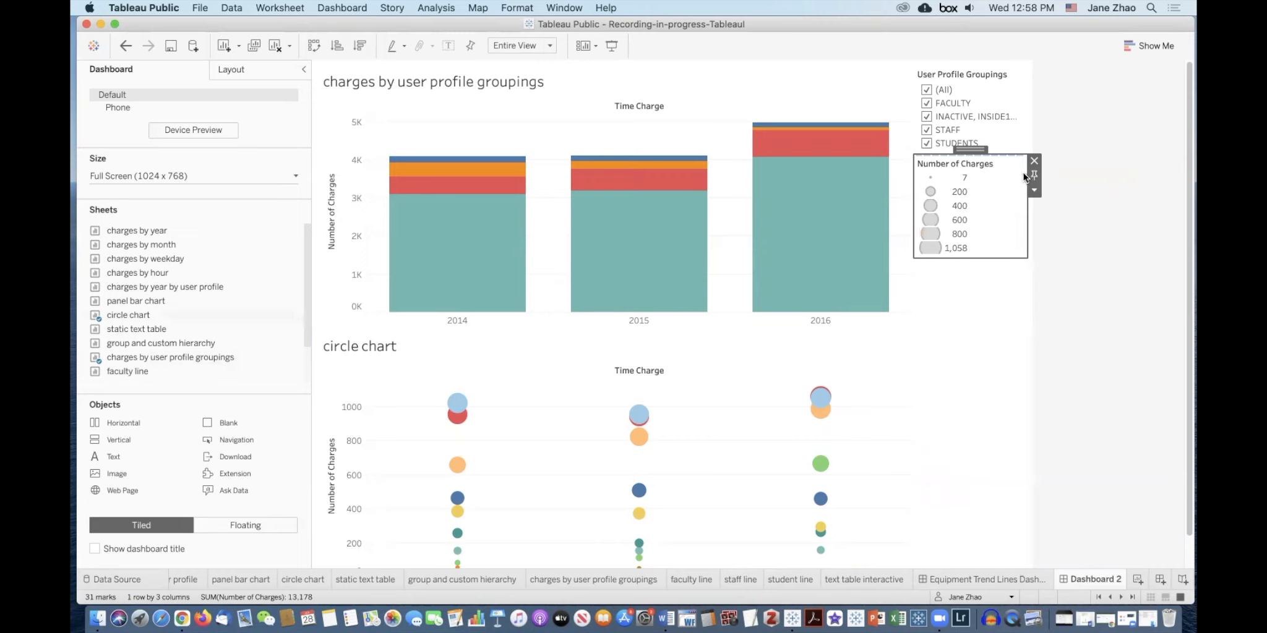
{"action": "left_click", "coordinate": [1033, 160]}
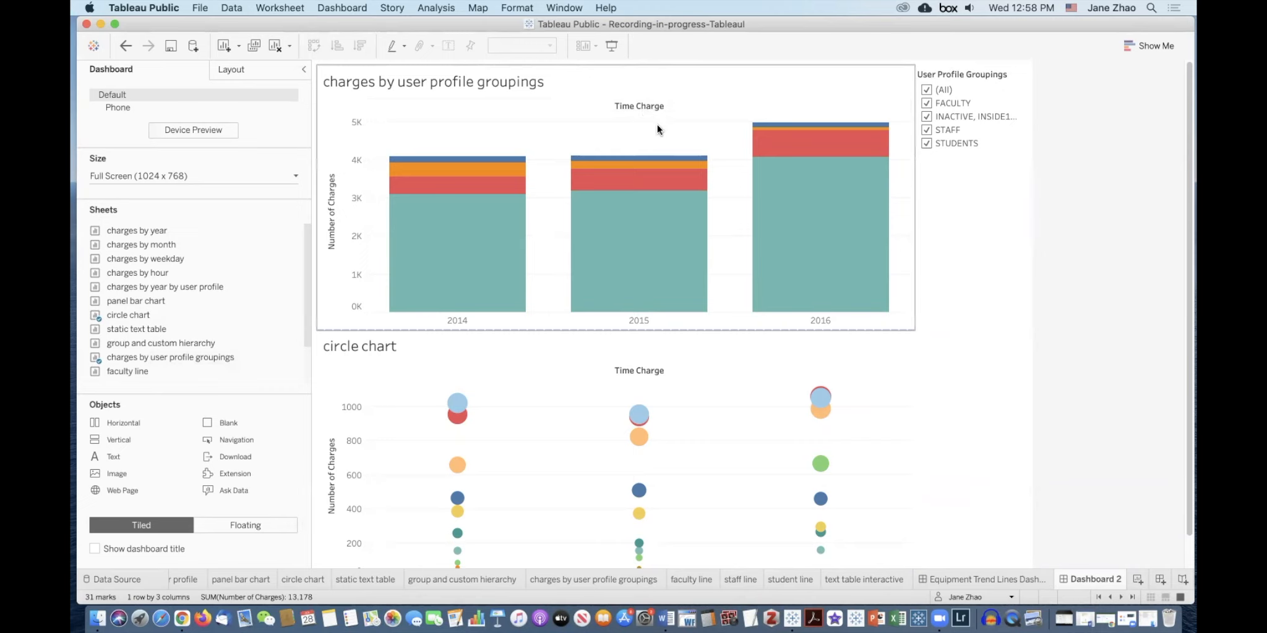
Make the User Profile Groupings filter floating and place it above the 2016 bar of the upper chart
{"action": "left_click", "coordinate": [972, 73]}
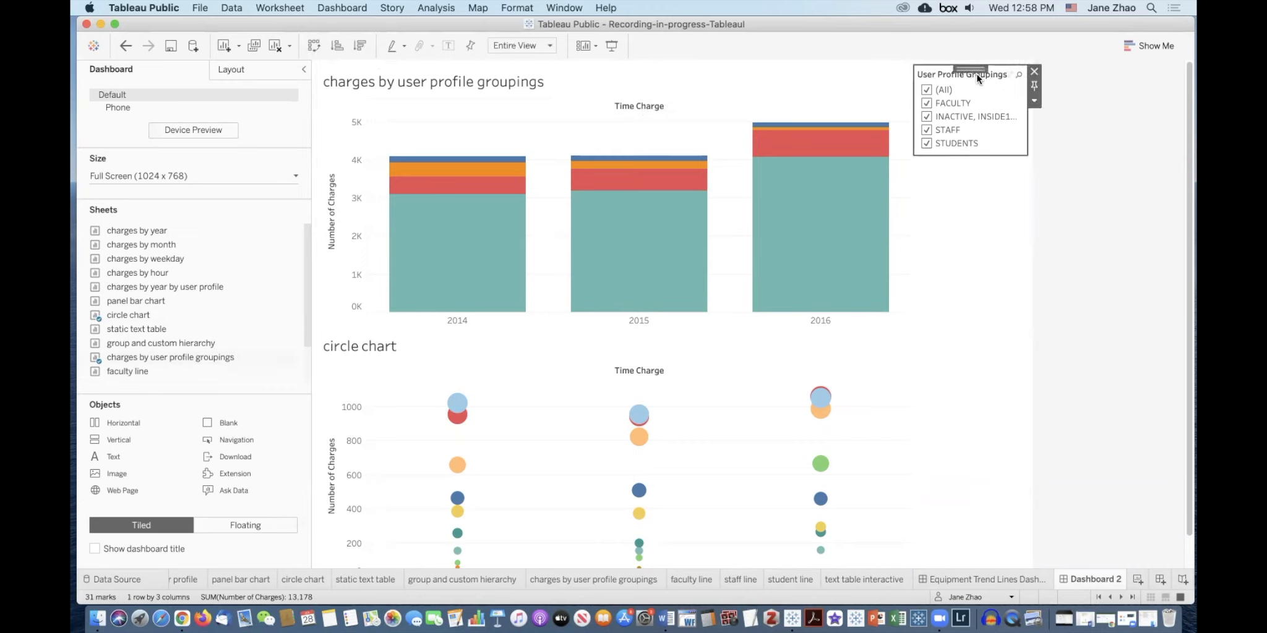
{"action": "left_click", "coordinate": [1033, 102]}
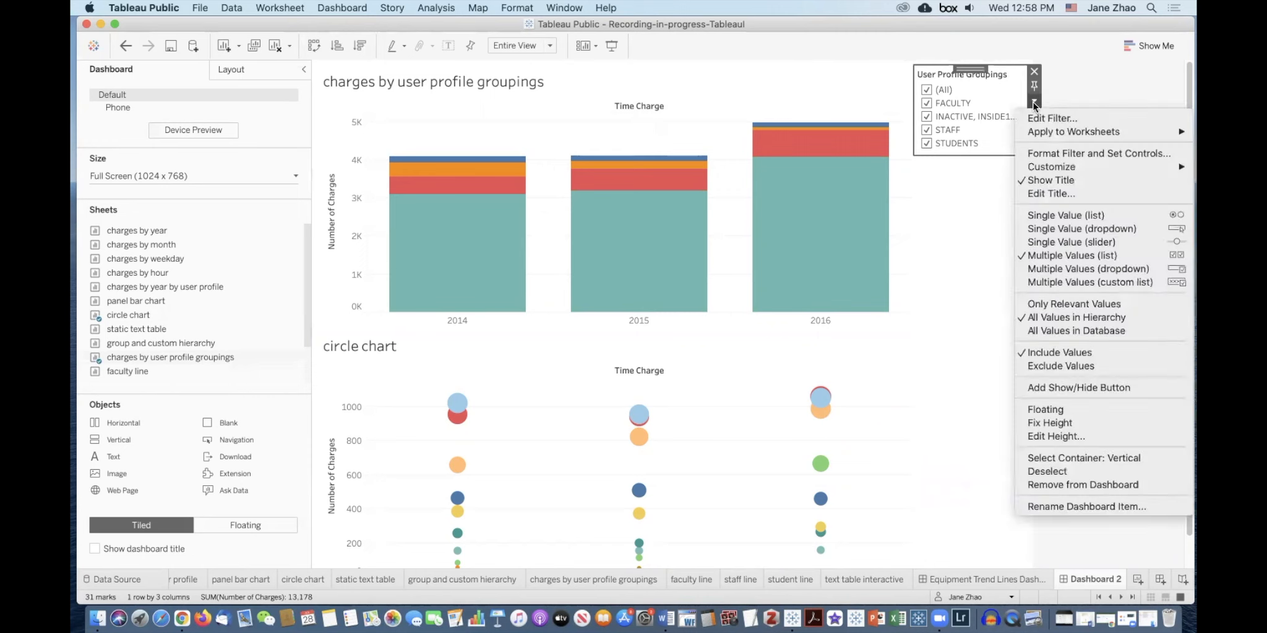
{"action": "left_click", "coordinate": [1122, 409]}
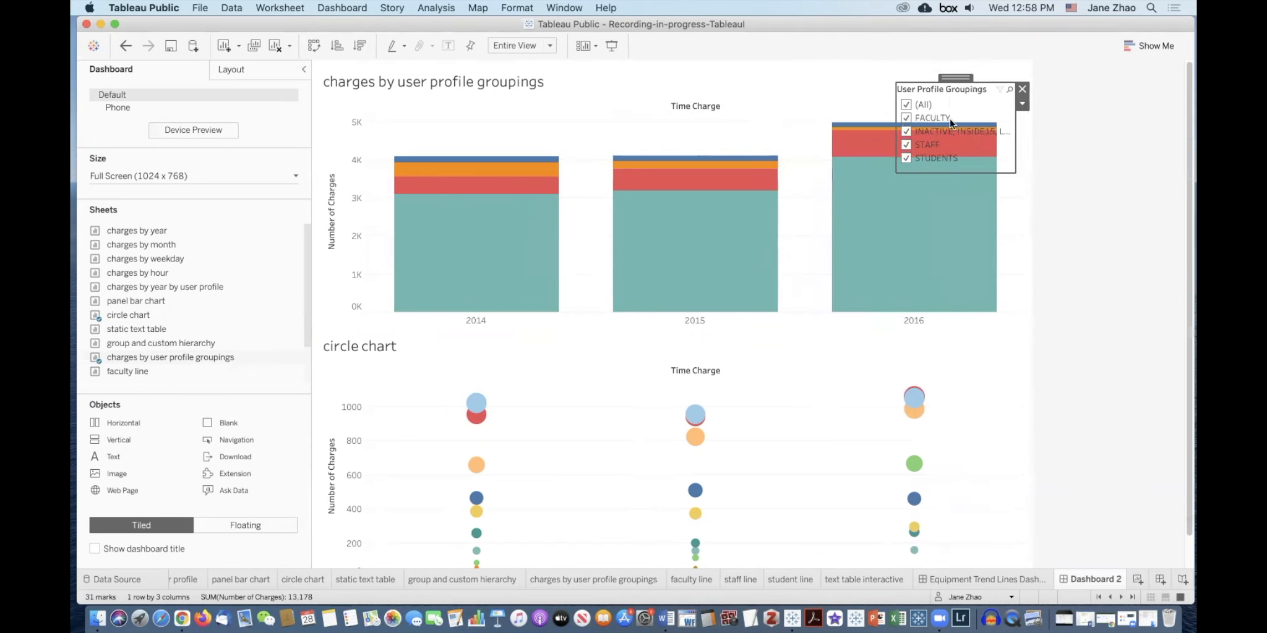
{"action": "left_click_drag", "start_coordinate": [955, 78], "coordinate": [863, 63]}
Change the User Profile Groupings filter to a single value dropdown and shrink its box height to fit
{"action": "left_click", "coordinate": [930, 90]}
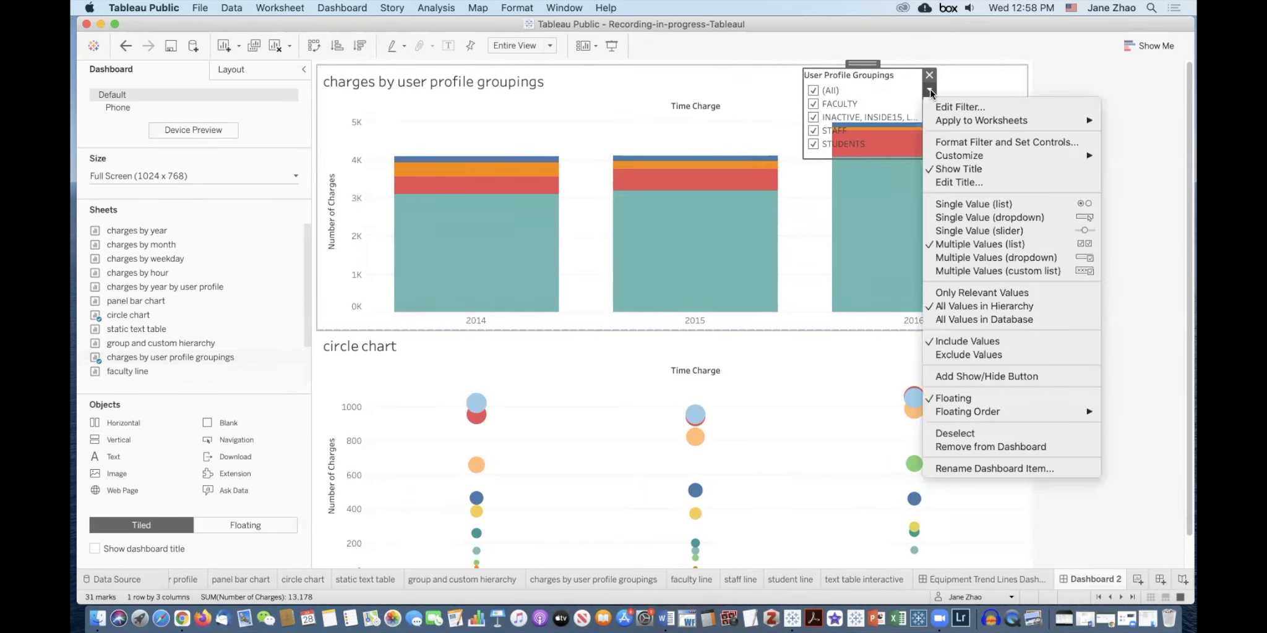
{"action": "left_click", "coordinate": [977, 217]}
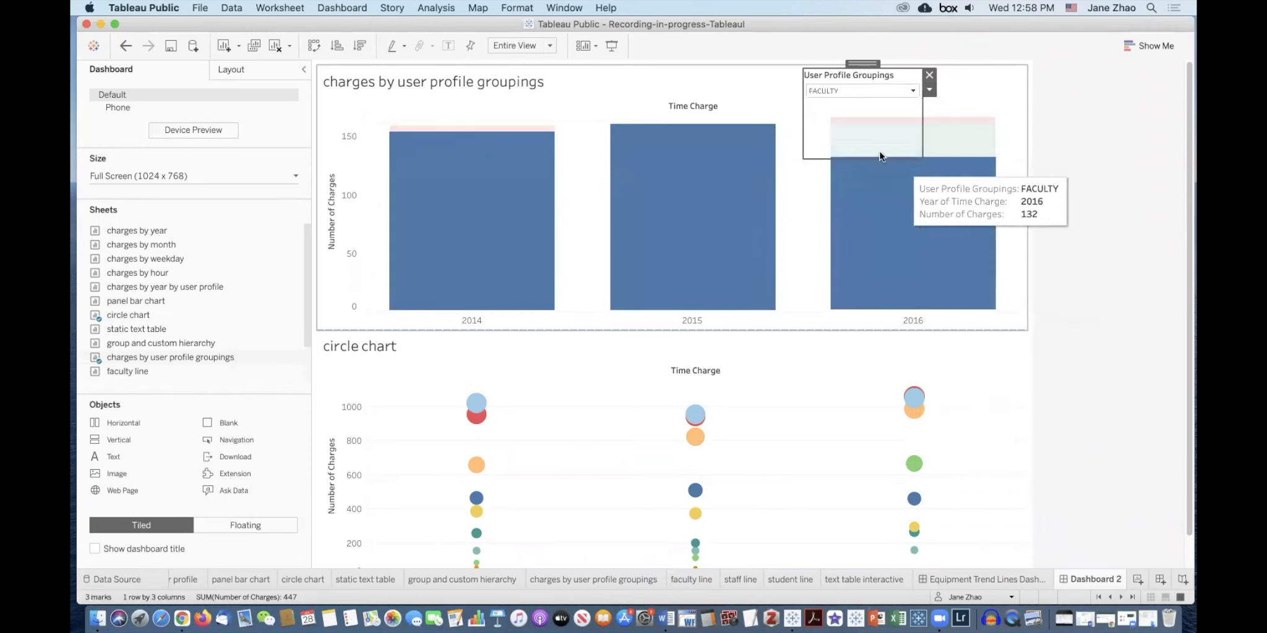
{"action": "left_click_drag", "start_coordinate": [823, 156], "coordinate": [831, 106]}
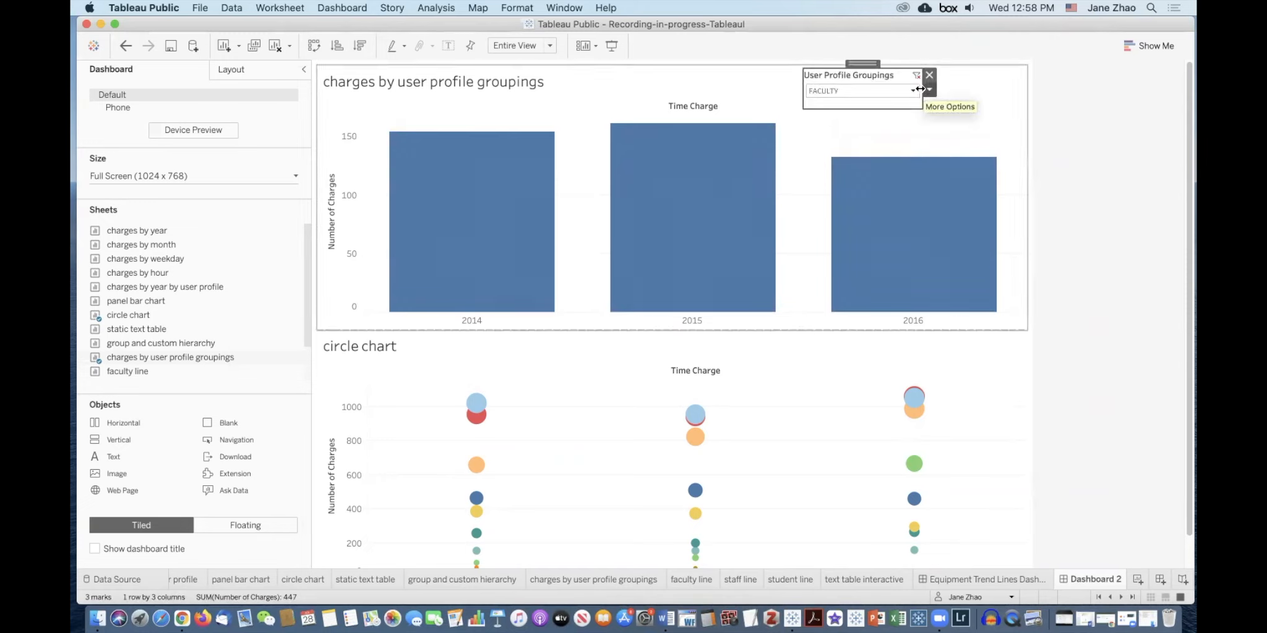
Try the User Profile Groupings filter on the bar chart with FACULTY and STAFF, and set it back to (All)
{"action": "left_click", "coordinate": [915, 94]}
{"action": "left_click", "coordinate": [850, 105]}
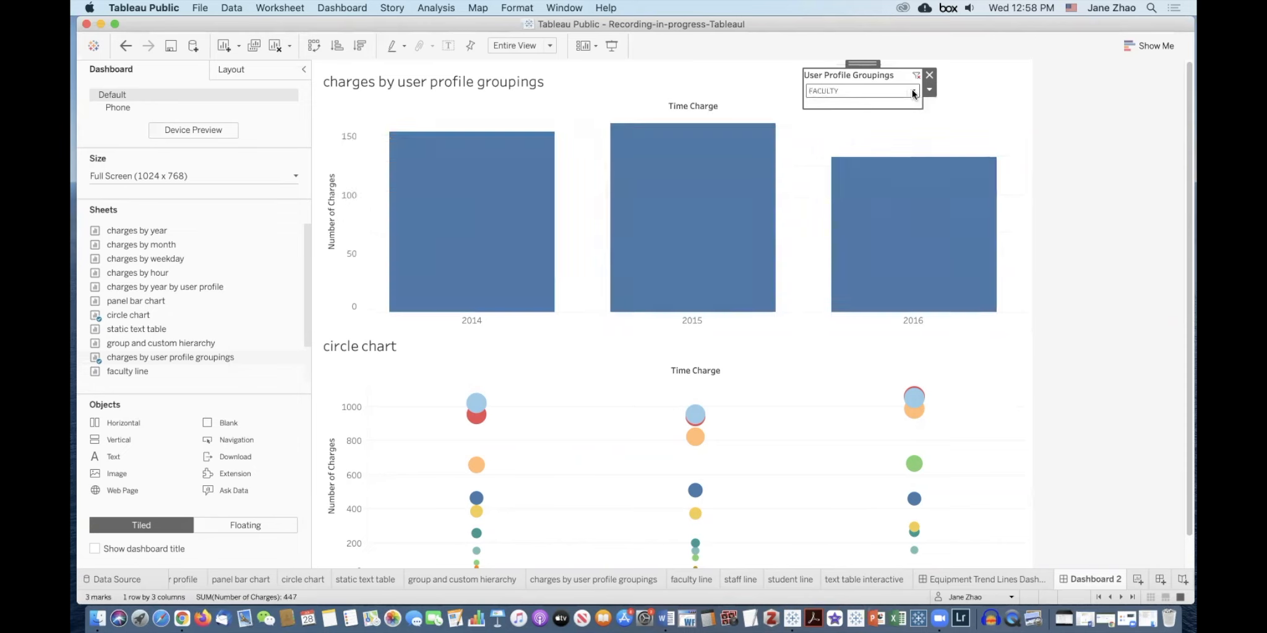
{"action": "left_click", "coordinate": [913, 90]}
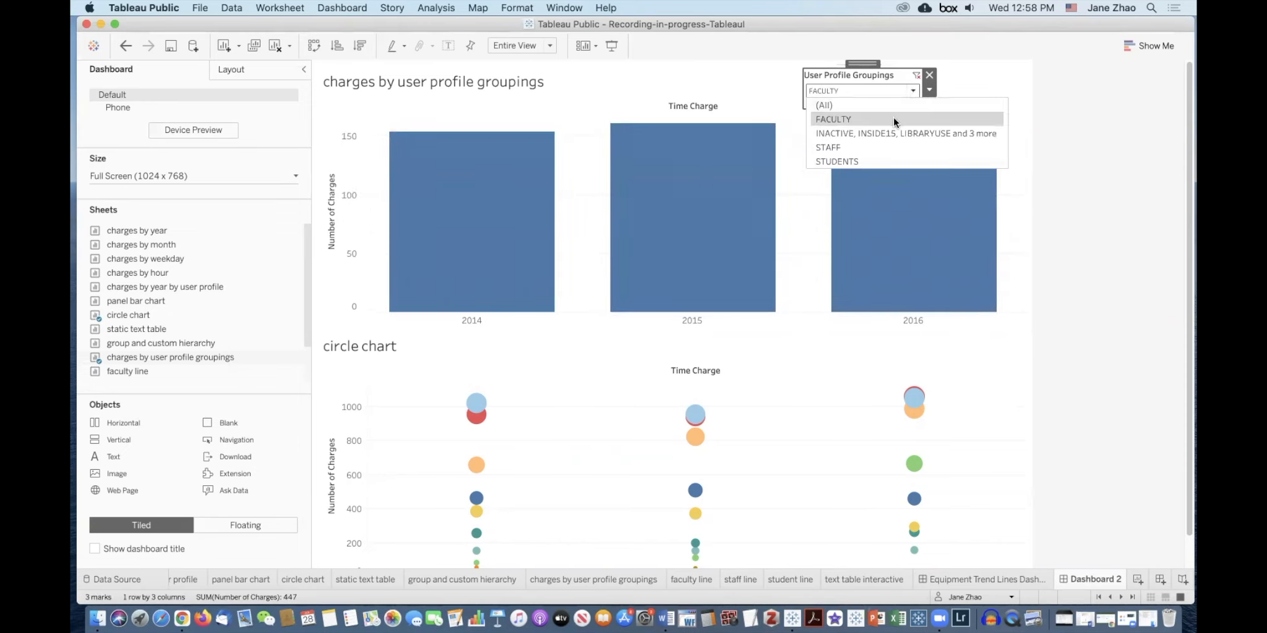
{"action": "left_click", "coordinate": [893, 117]}
{"action": "left_click", "coordinate": [912, 90]}
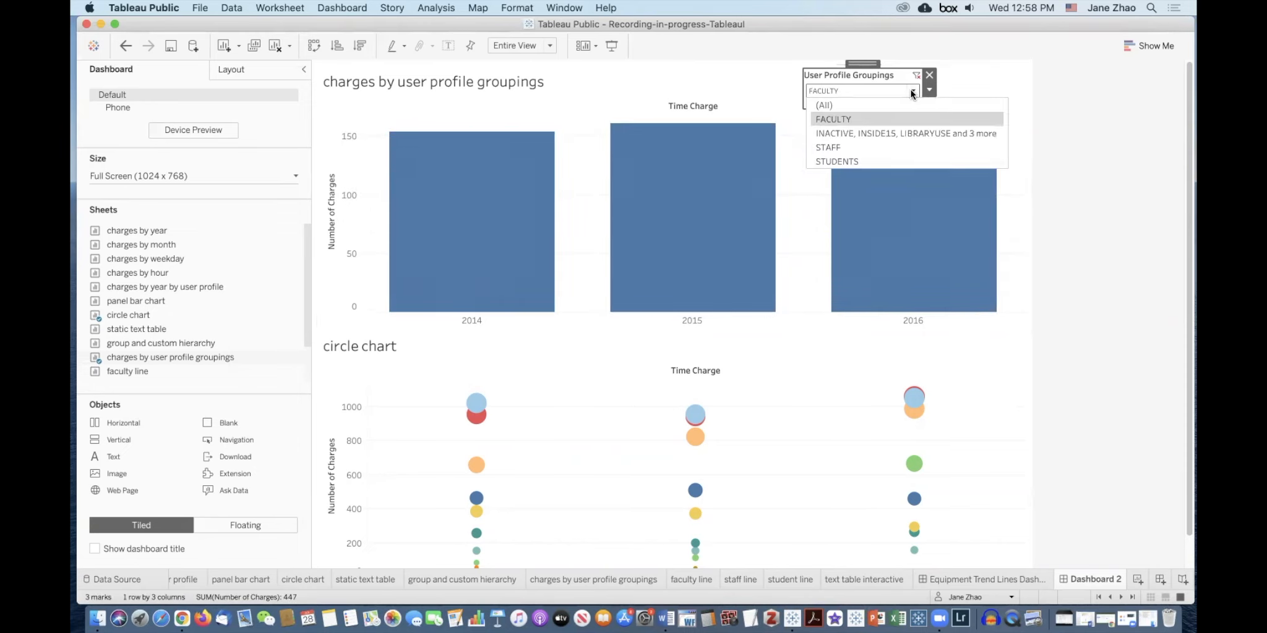
{"action": "left_click", "coordinate": [875, 146]}
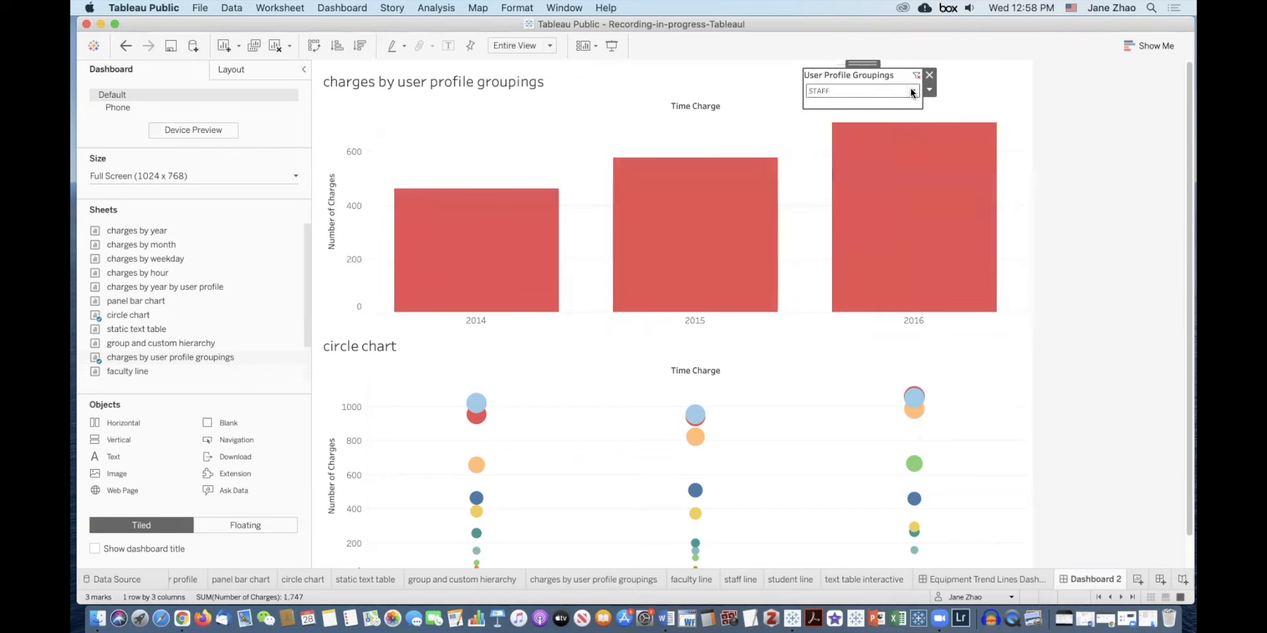
{"action": "left_click", "coordinate": [912, 91]}
{"action": "left_click", "coordinate": [881, 99]}
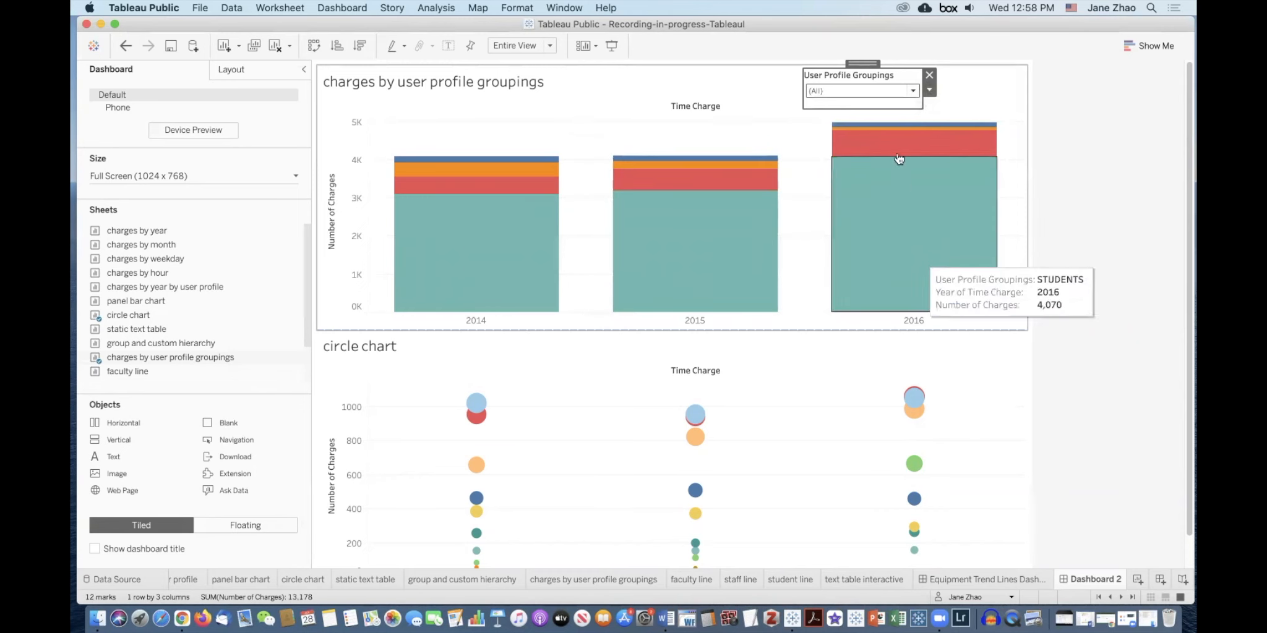
Apply the User Profile Groupings filter to all worksheets on the dashboard, including the circle chart
{"action": "left_click", "coordinate": [929, 90]}
{"action": "mouse_move", "coordinate": [951, 120]}
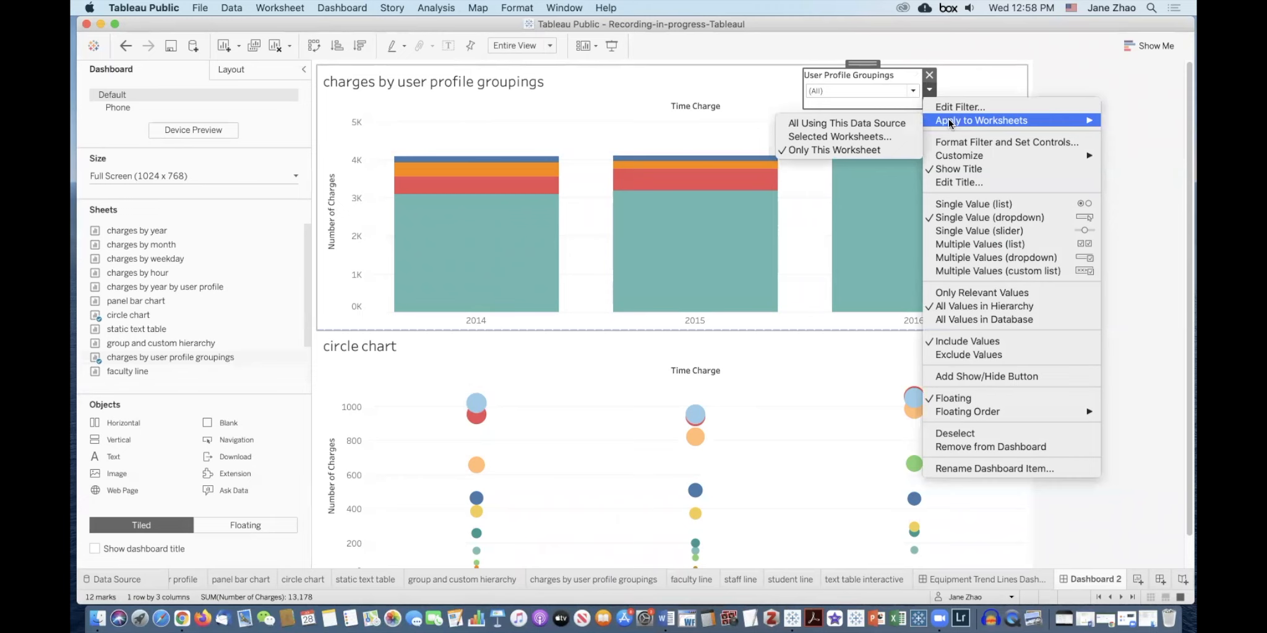
{"action": "left_click", "coordinate": [848, 136]}
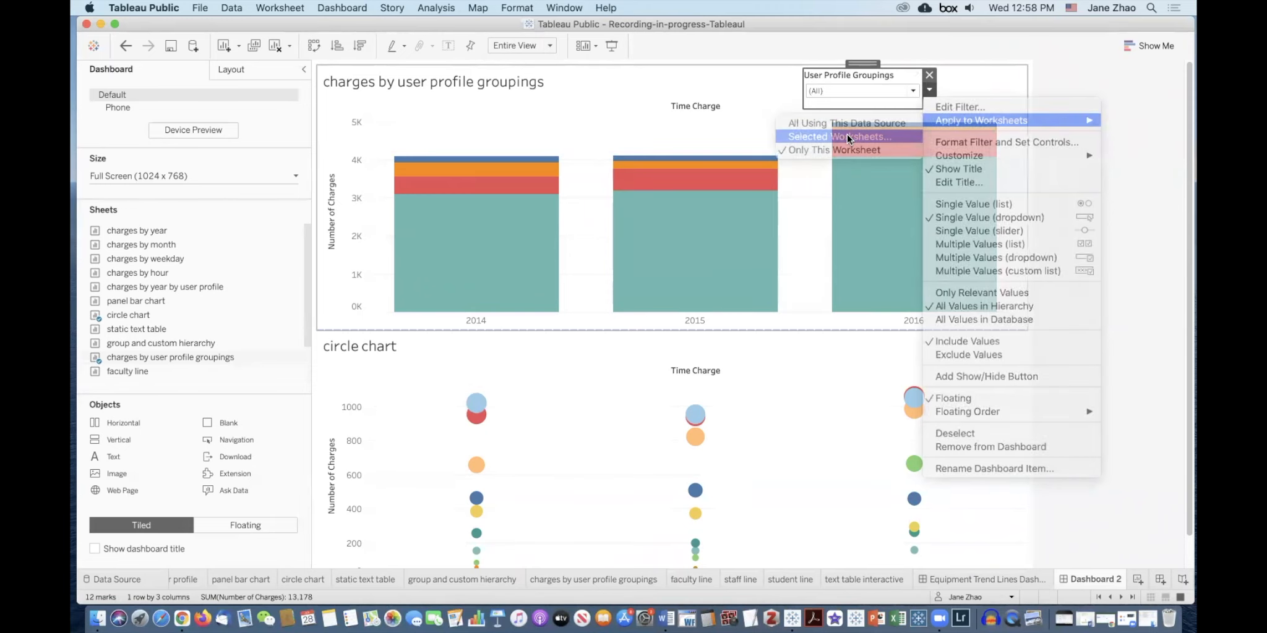
{"action": "left_click", "coordinate": [516, 417]}
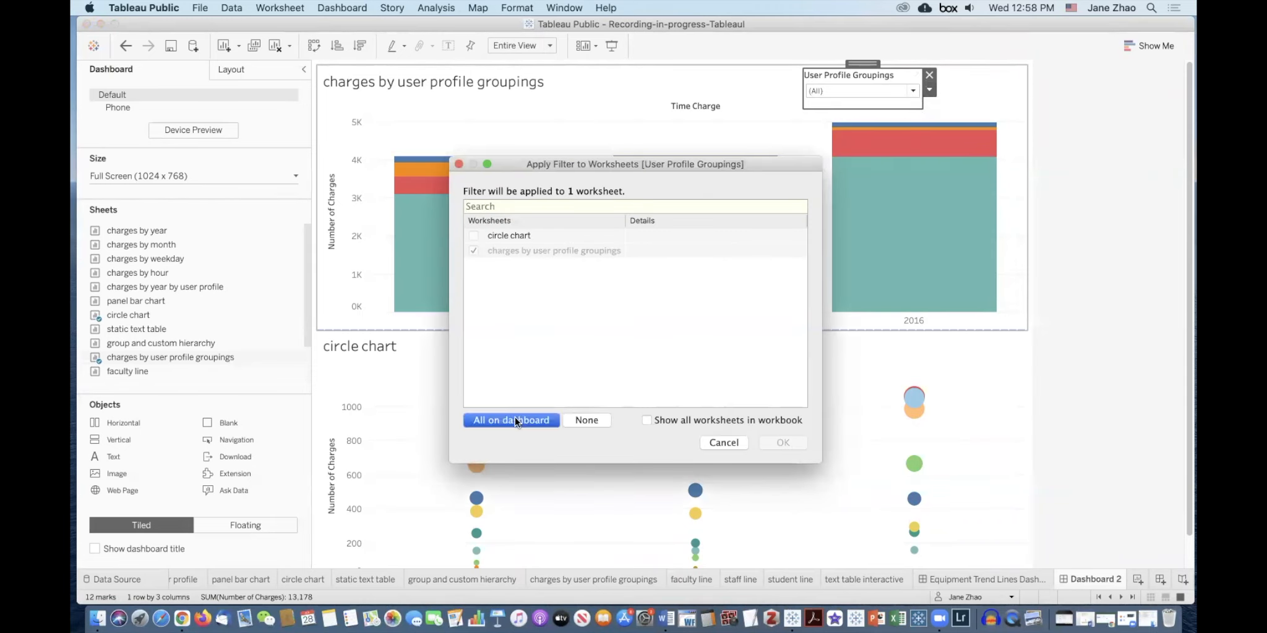
{"action": "left_click", "coordinate": [782, 443]}
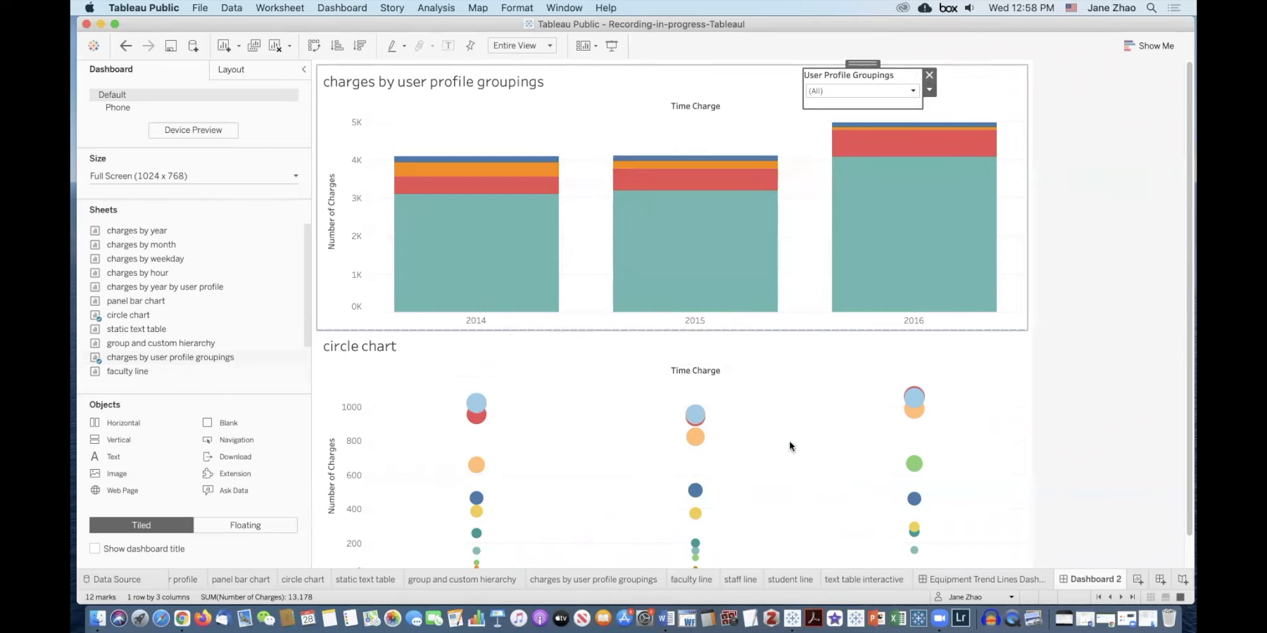
Try the User Profile Groupings filter with FACULTY on both charts, and set it back to (All)
{"action": "left_click", "coordinate": [913, 90]}
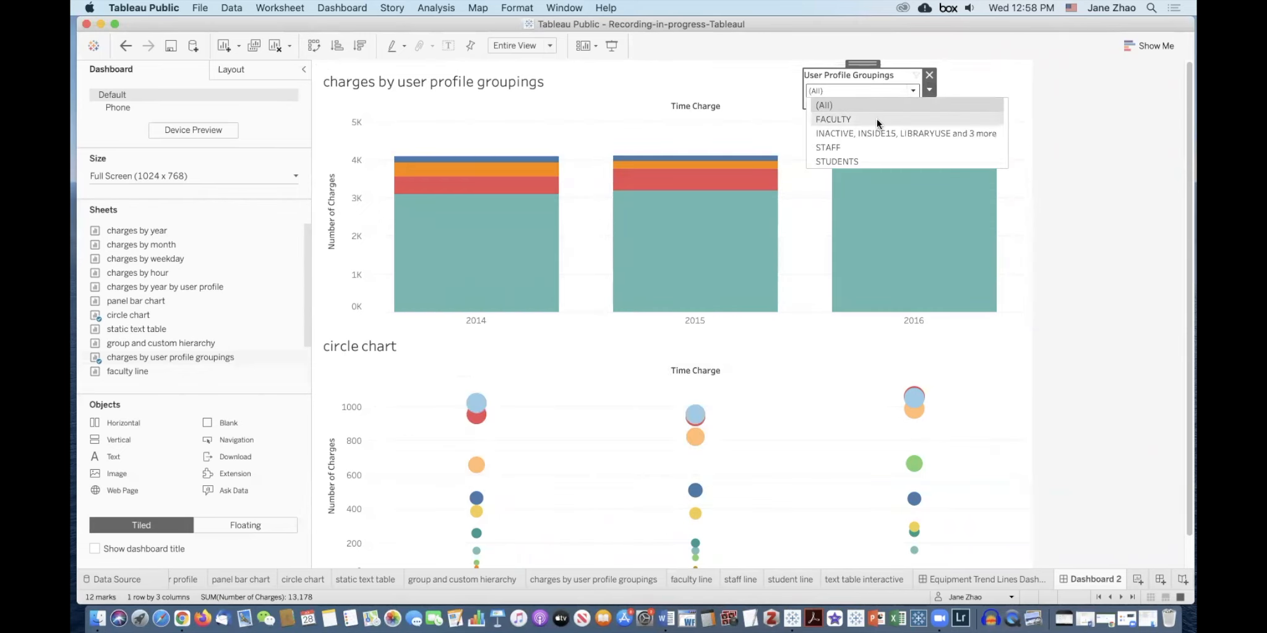
{"action": "left_click", "coordinate": [878, 119]}
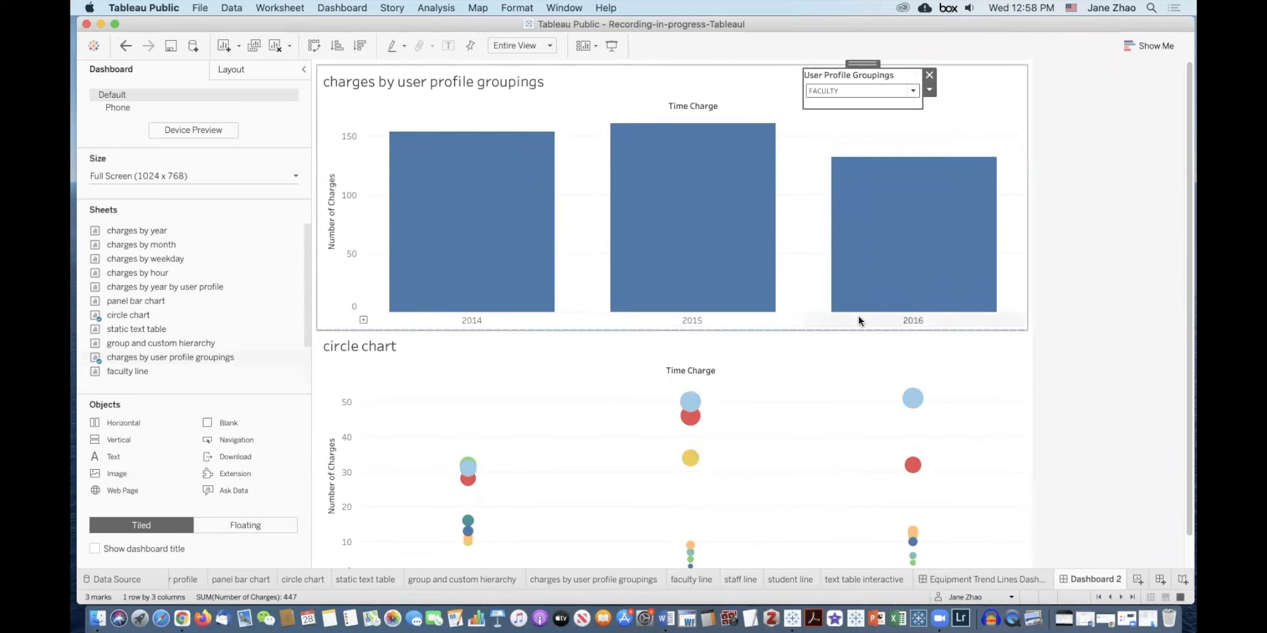
{"action": "left_click", "coordinate": [912, 91]}
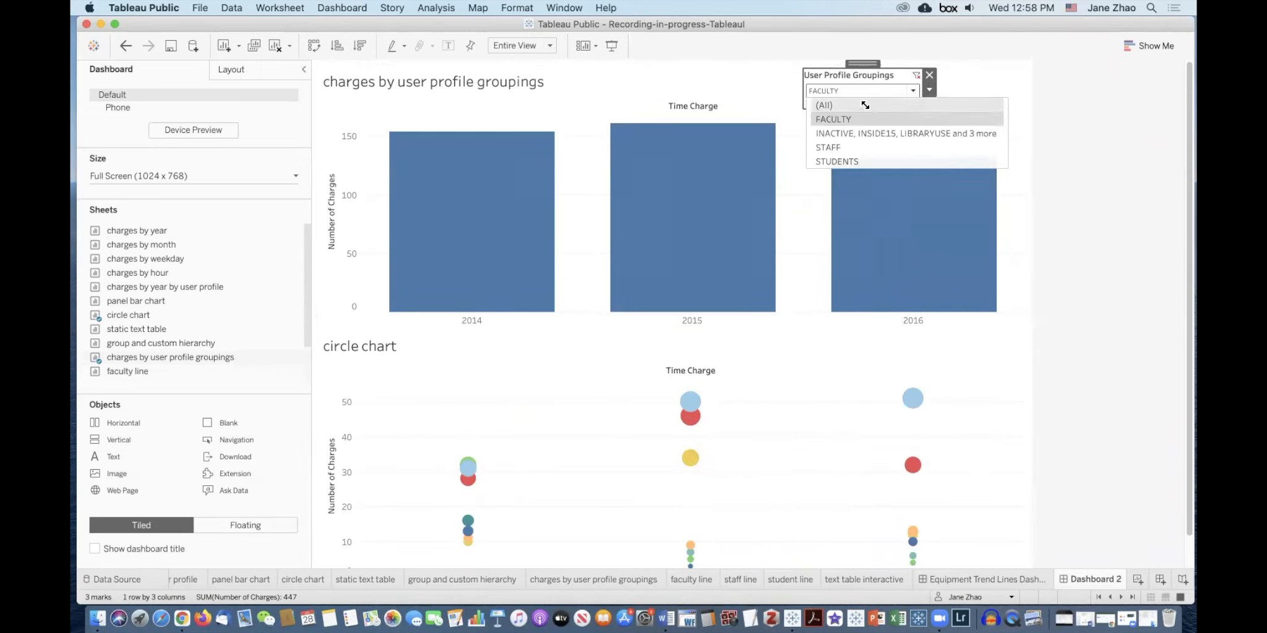
{"action": "left_click", "coordinate": [865, 105]}
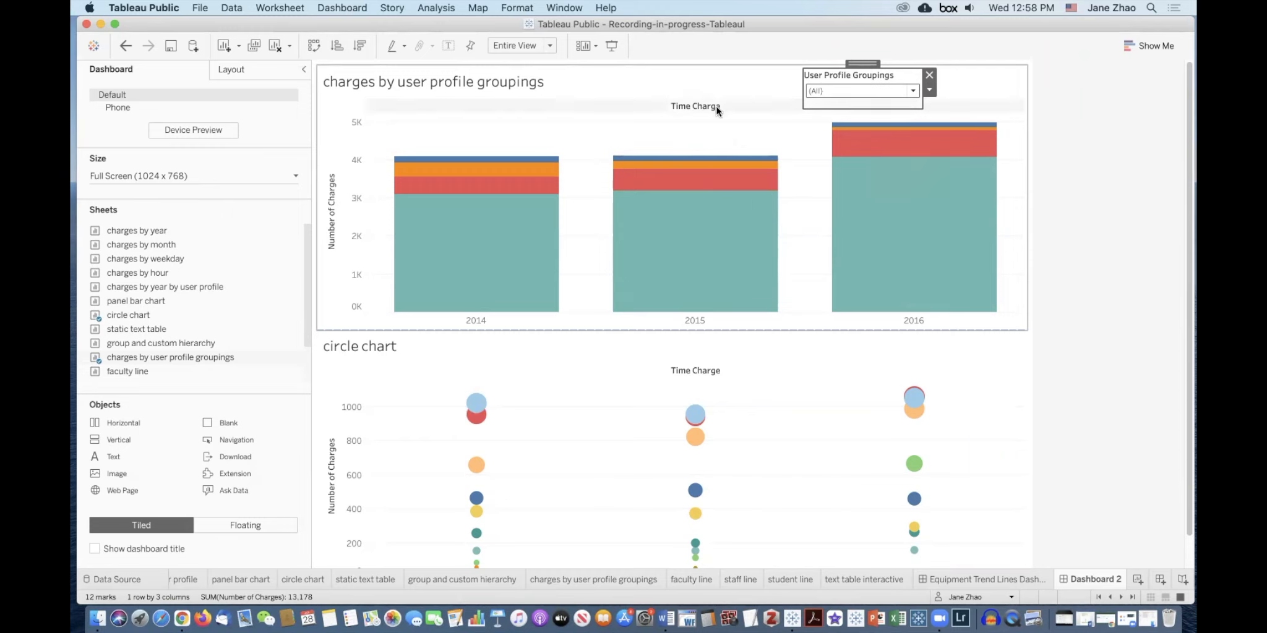
Use the user profile groupings bar chart as a filter, and test it by selecting 2015 and its largest segment before clearing the selection
{"action": "mouse_move", "coordinate": [728, 165]}
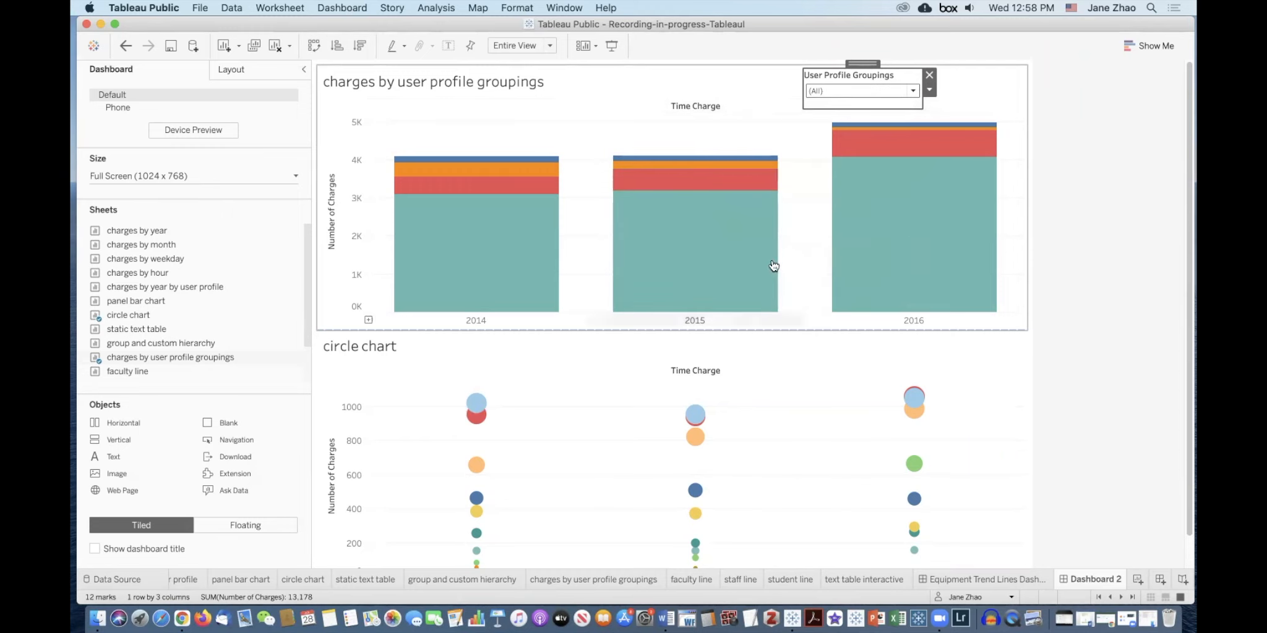
{"action": "left_click", "coordinate": [739, 84]}
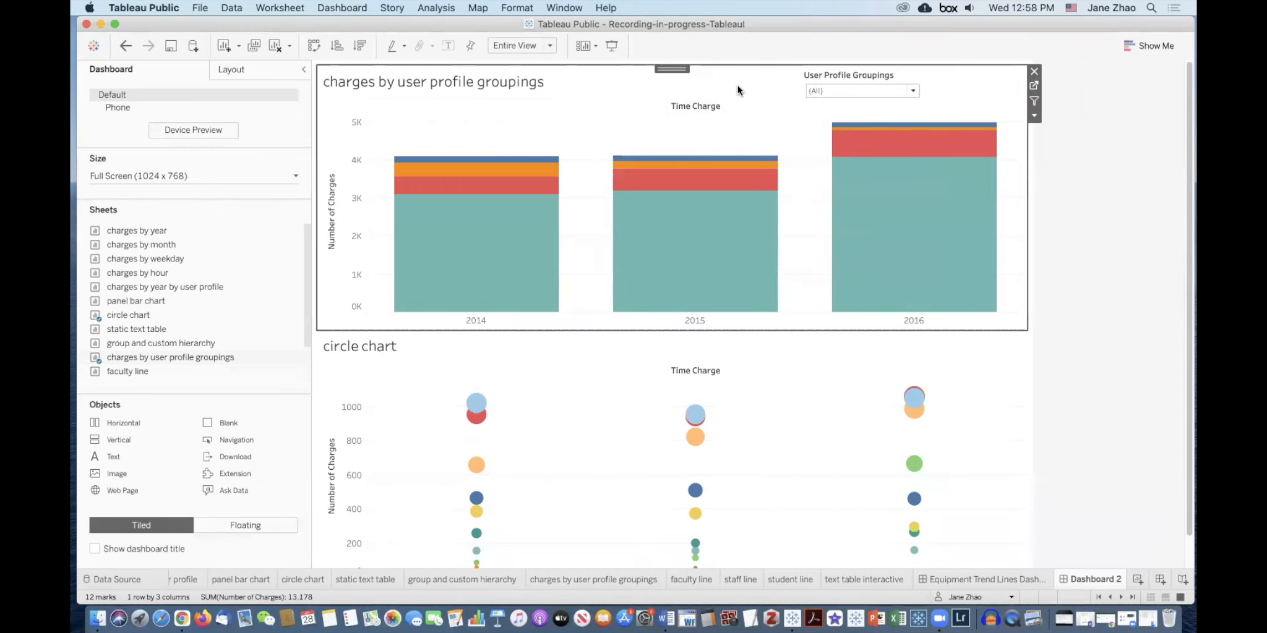
{"action": "left_click", "coordinate": [1034, 99]}
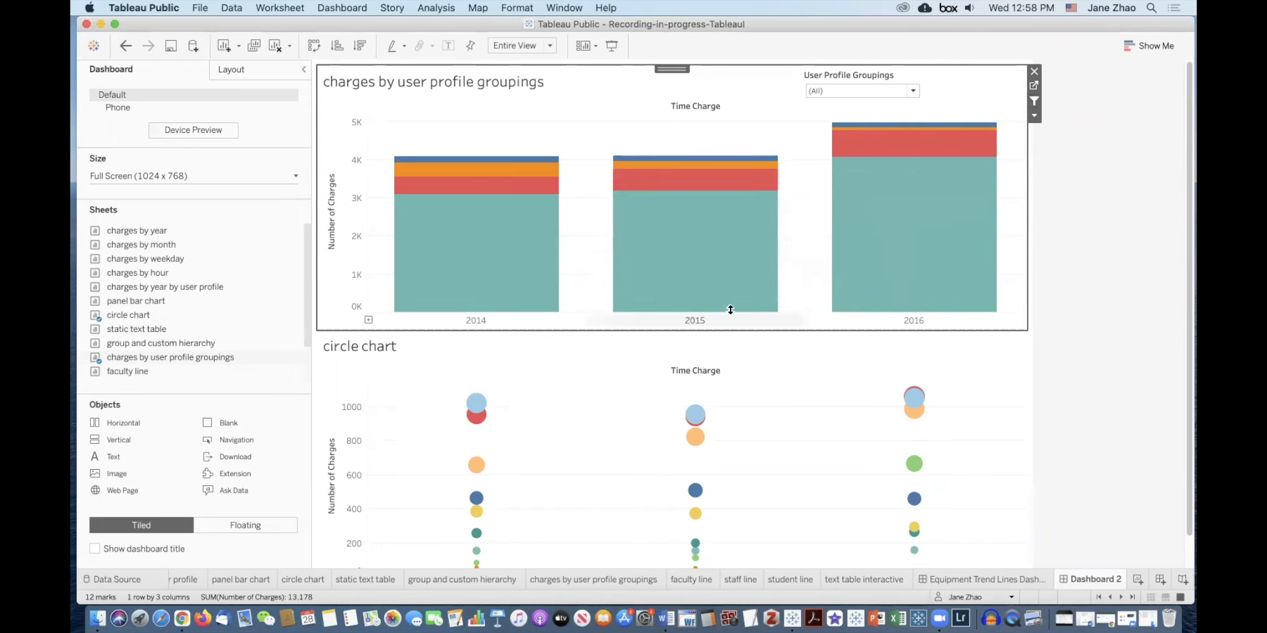
{"action": "left_click", "coordinate": [691, 320]}
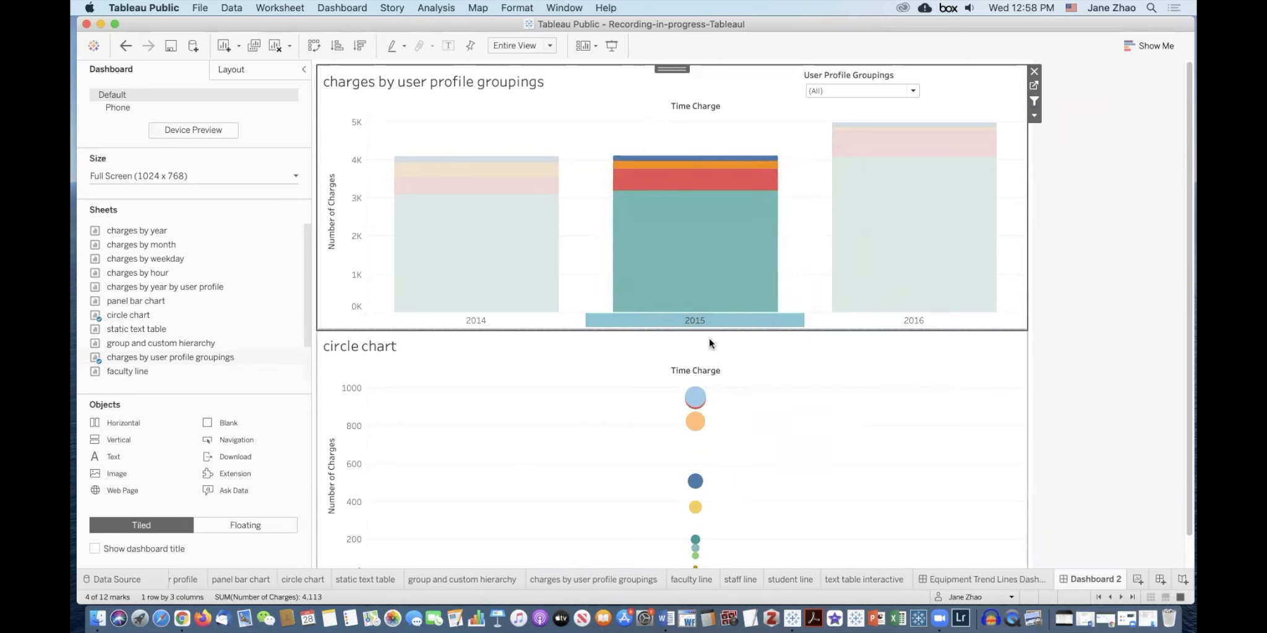
{"action": "left_click", "coordinate": [688, 279]}
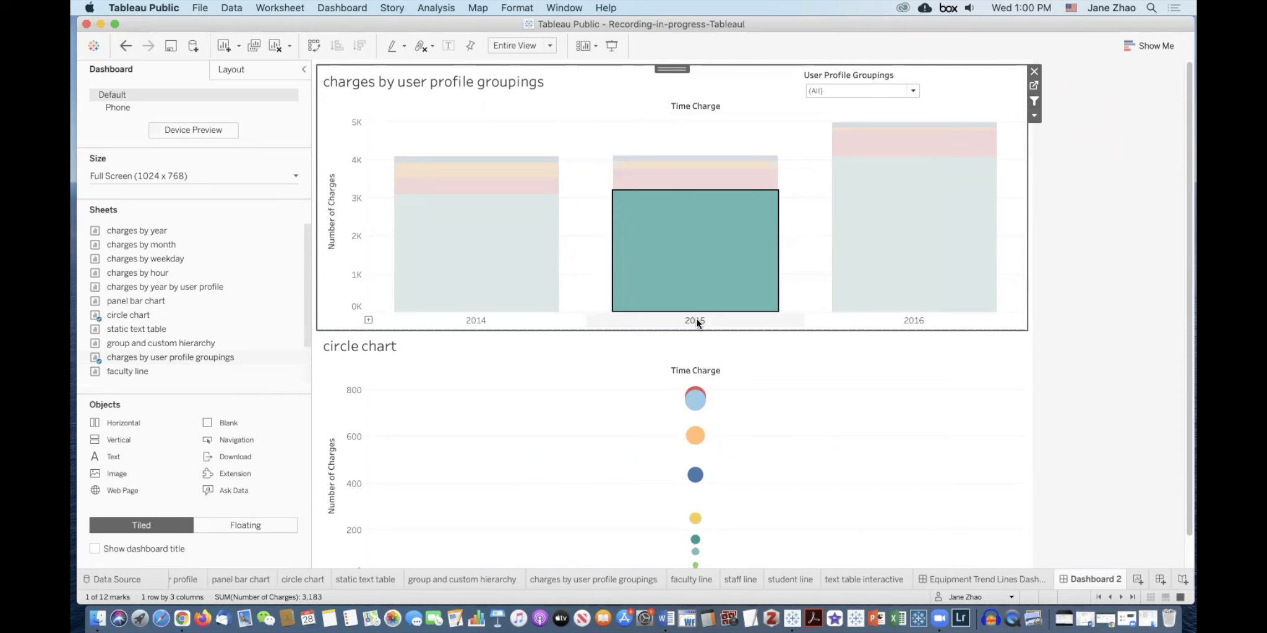
{"action": "left_click", "coordinate": [696, 320]}
{"action": "left_click", "coordinate": [696, 320]}
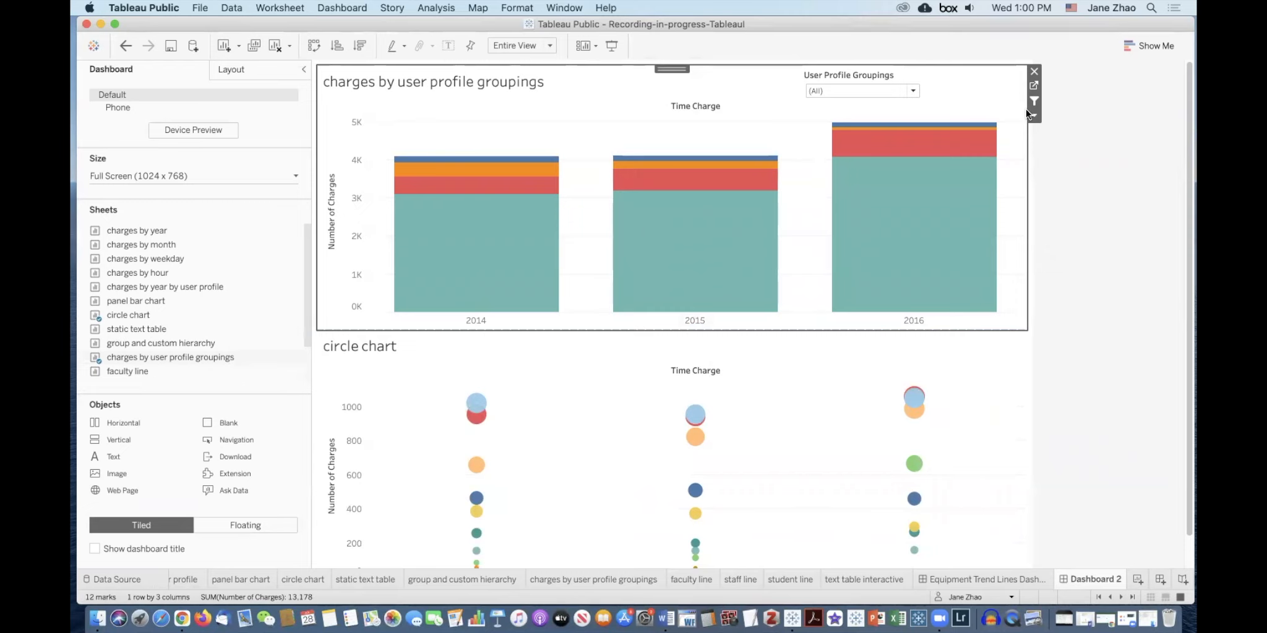
Show the Year of Time Charge filter for the bar chart and make it floating
{"action": "mouse_move", "coordinate": [869, 127]}
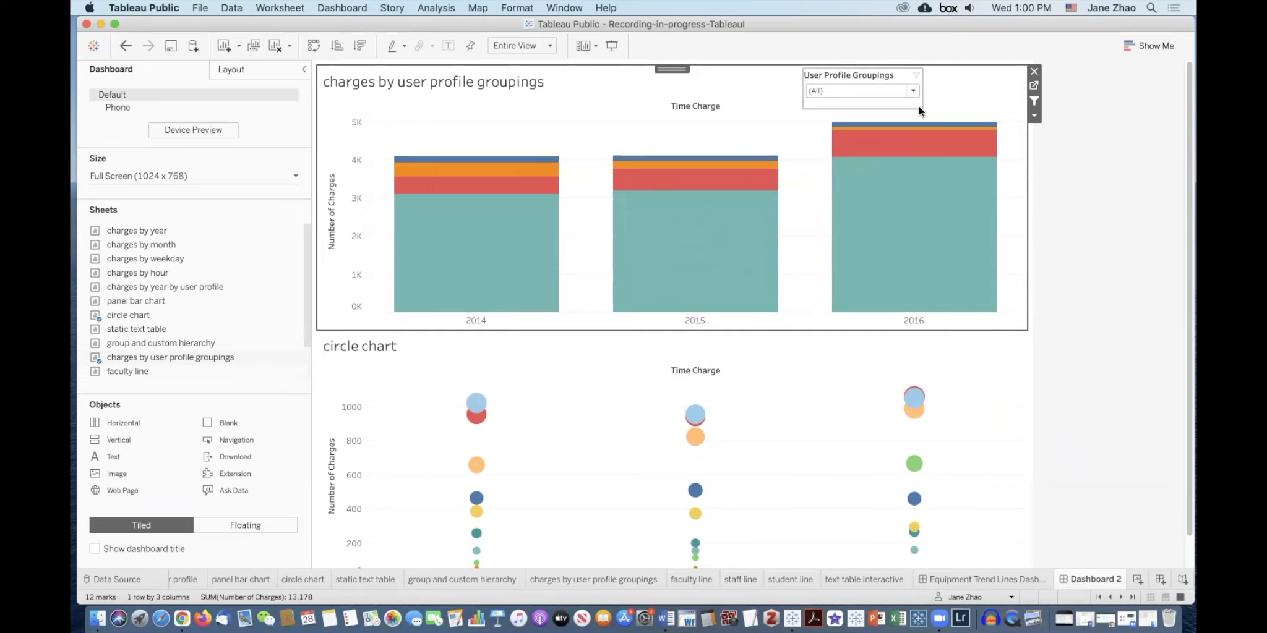
{"action": "left_click", "coordinate": [1034, 115]}
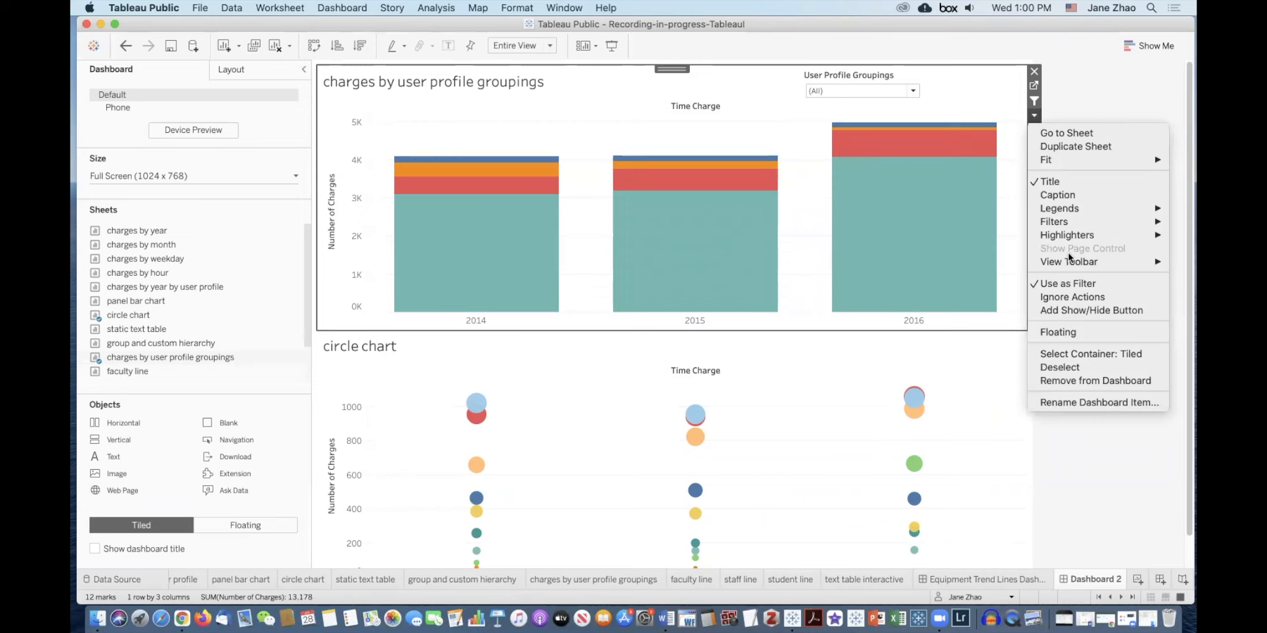
{"action": "mouse_move", "coordinate": [1062, 222]}
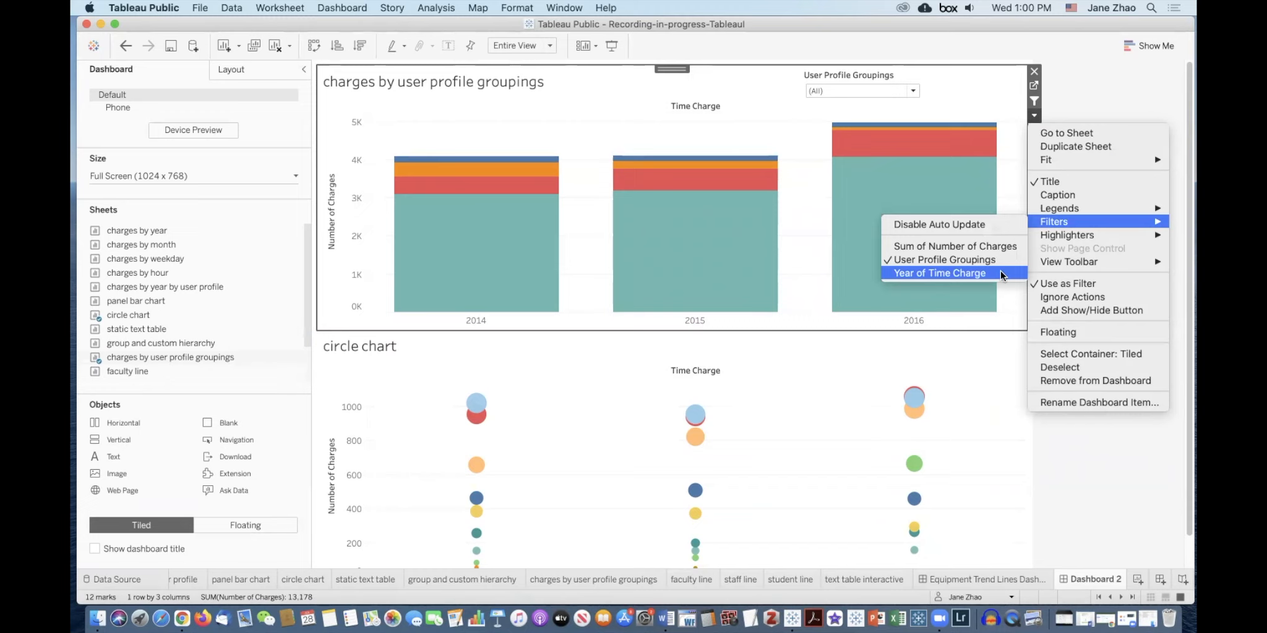
{"action": "left_click", "coordinate": [1001, 271]}
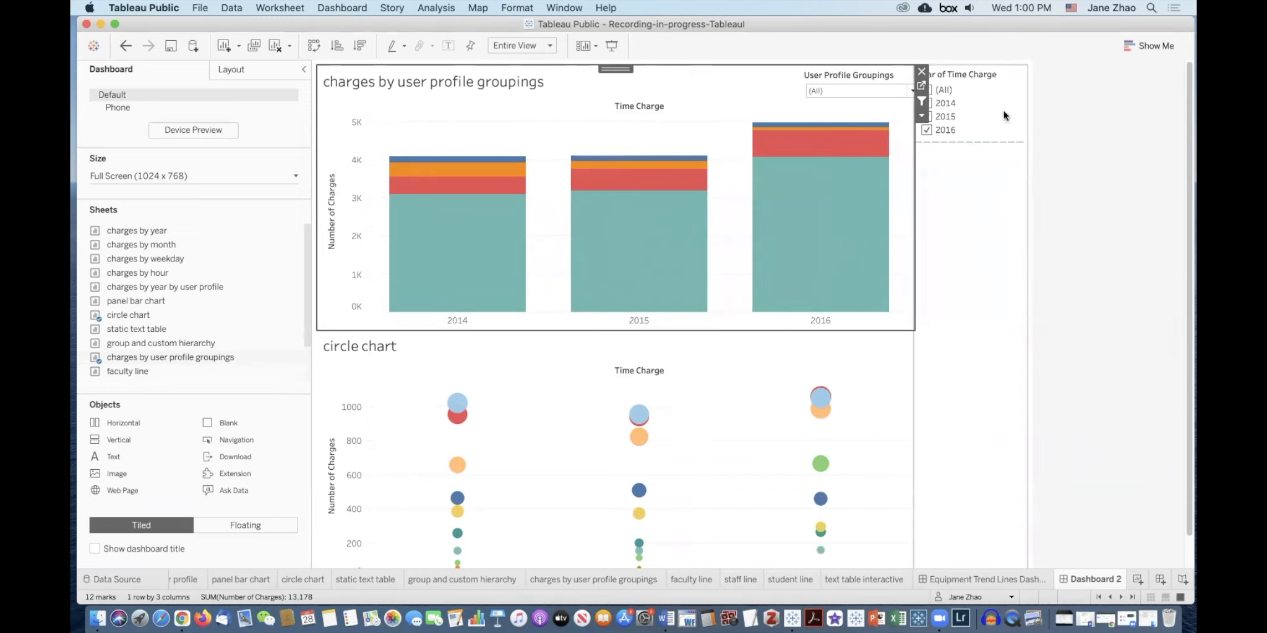
{"action": "left_click", "coordinate": [957, 71]}
{"action": "left_click", "coordinate": [1034, 101]}
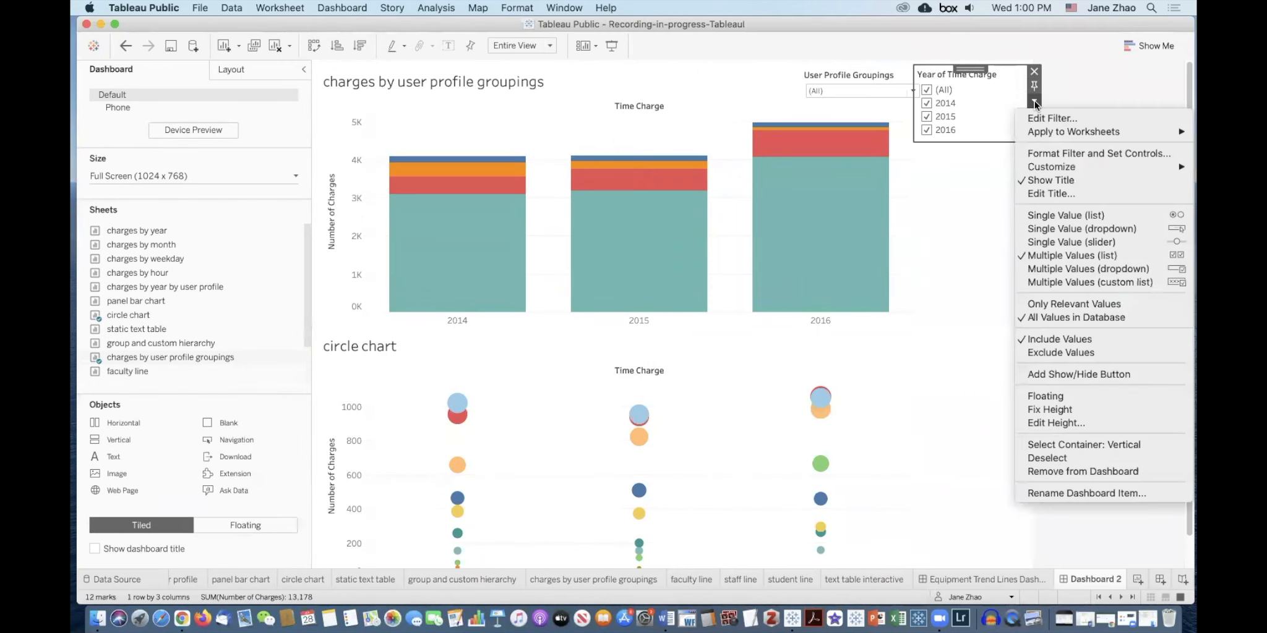
{"action": "left_click", "coordinate": [1080, 395]}
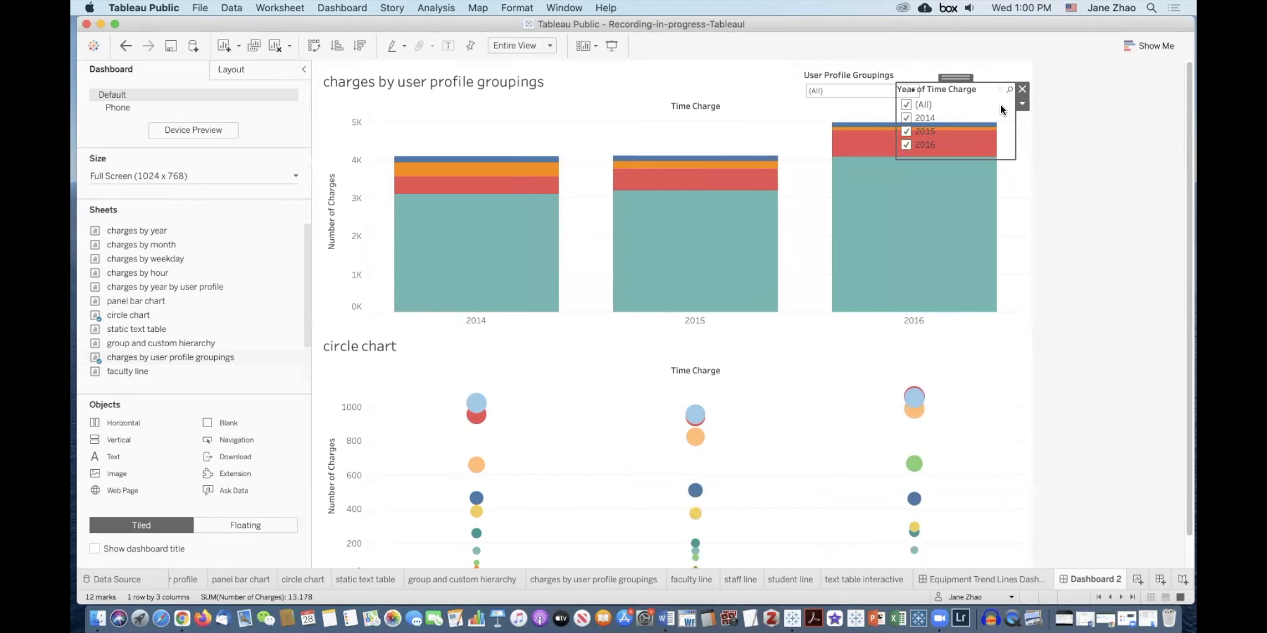
Change the Year of Time Charge filter to a single value dropdown and shrink its box height
{"action": "left_click", "coordinate": [1022, 103]}
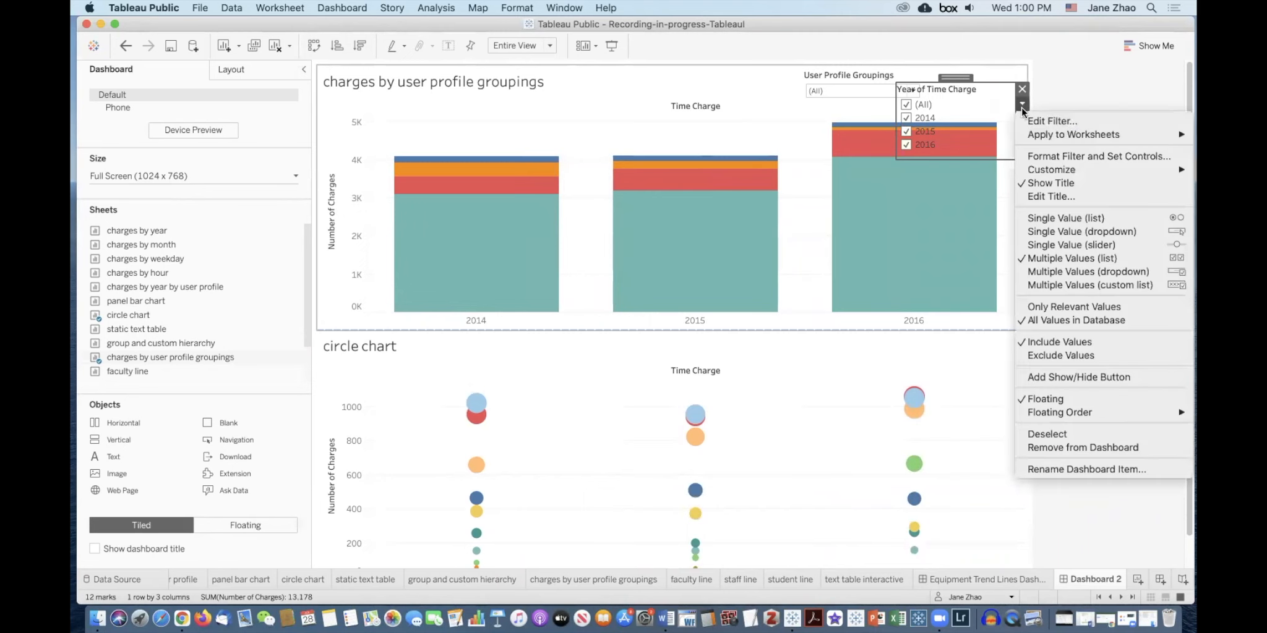
{"action": "left_click", "coordinate": [1064, 234]}
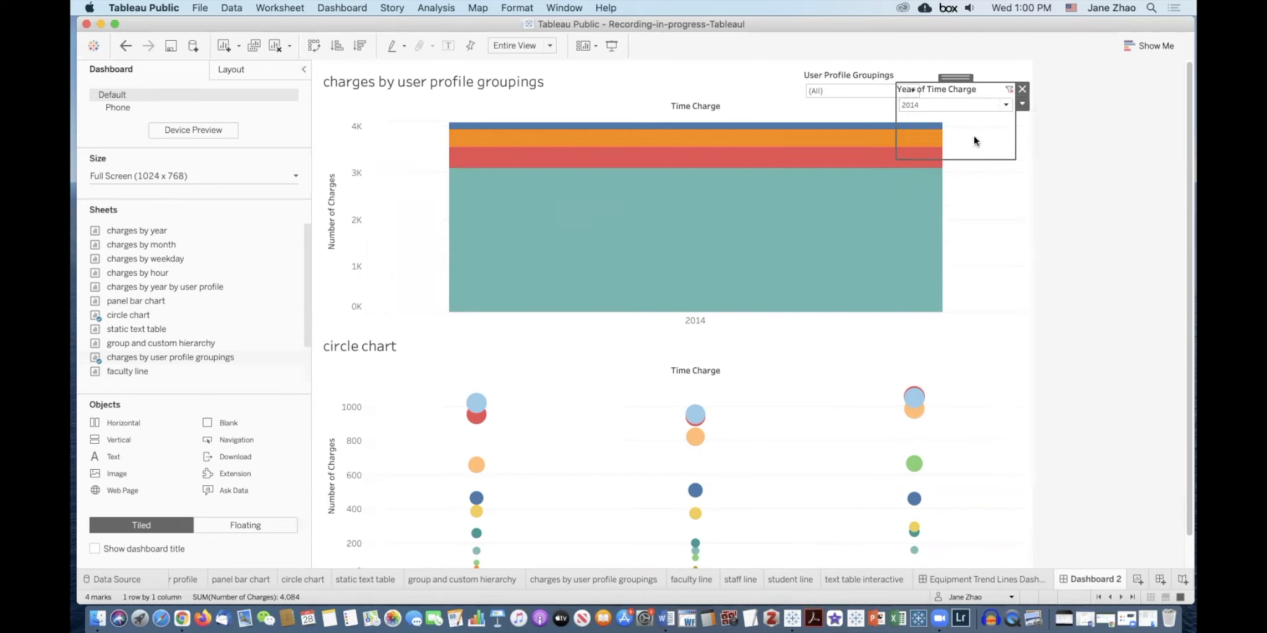
{"action": "left_click_drag", "start_coordinate": [975, 156], "coordinate": [975, 103]}
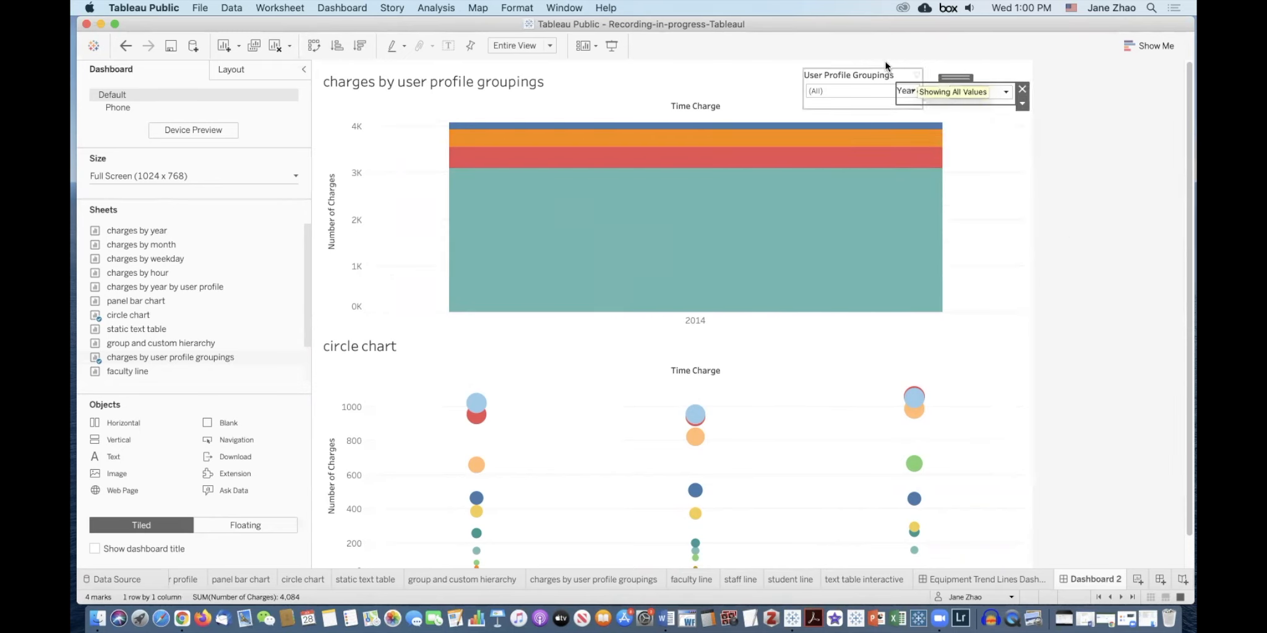
Move the User Profile Groupings filter closer to the chart title and place the year filter beside it without overlap
{"action": "left_click_drag", "start_coordinate": [851, 72], "coordinate": [775, 63]}
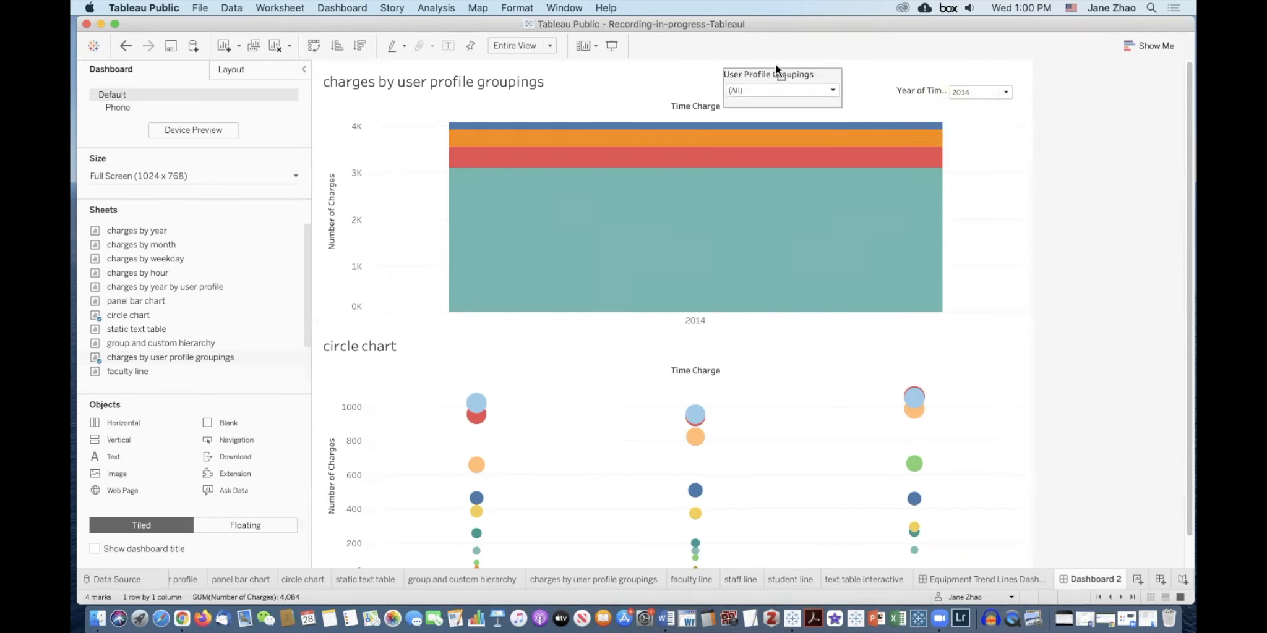
{"action": "left_click", "coordinate": [935, 83]}
{"action": "left_click_drag", "start_coordinate": [950, 78], "coordinate": [929, 65]}
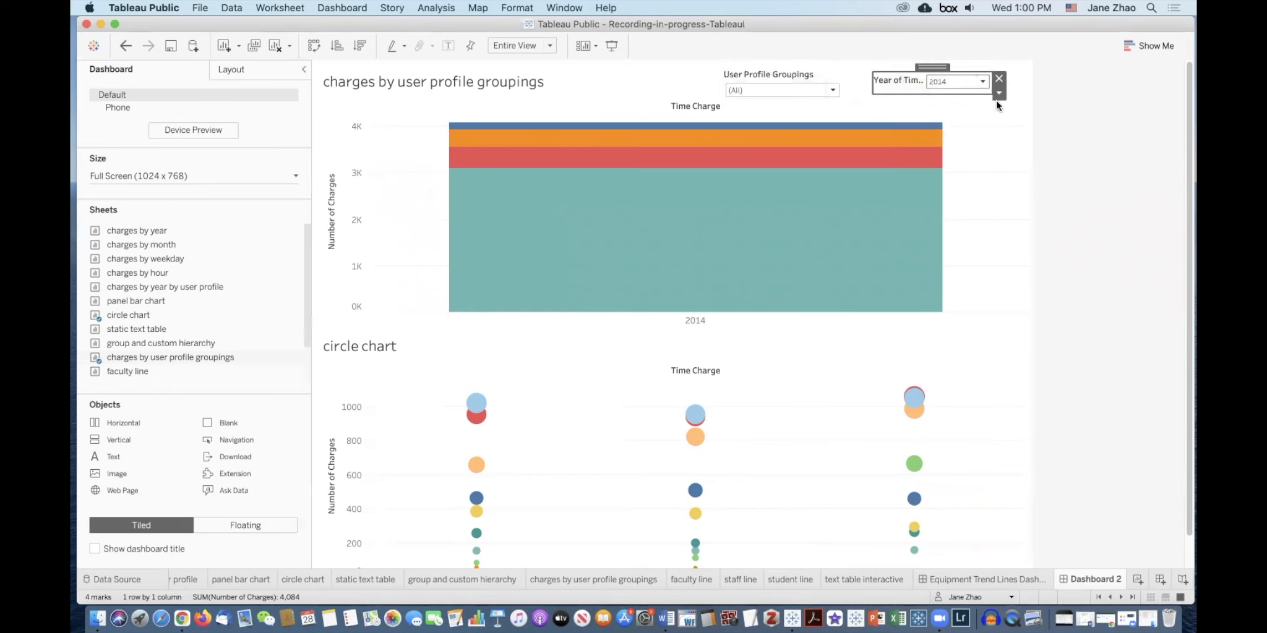
Apply the Year of Time Charge filter to all worksheets on the dashboard, including the circle chart
{"action": "left_click", "coordinate": [997, 93]}
{"action": "mouse_move", "coordinate": [1025, 122]}
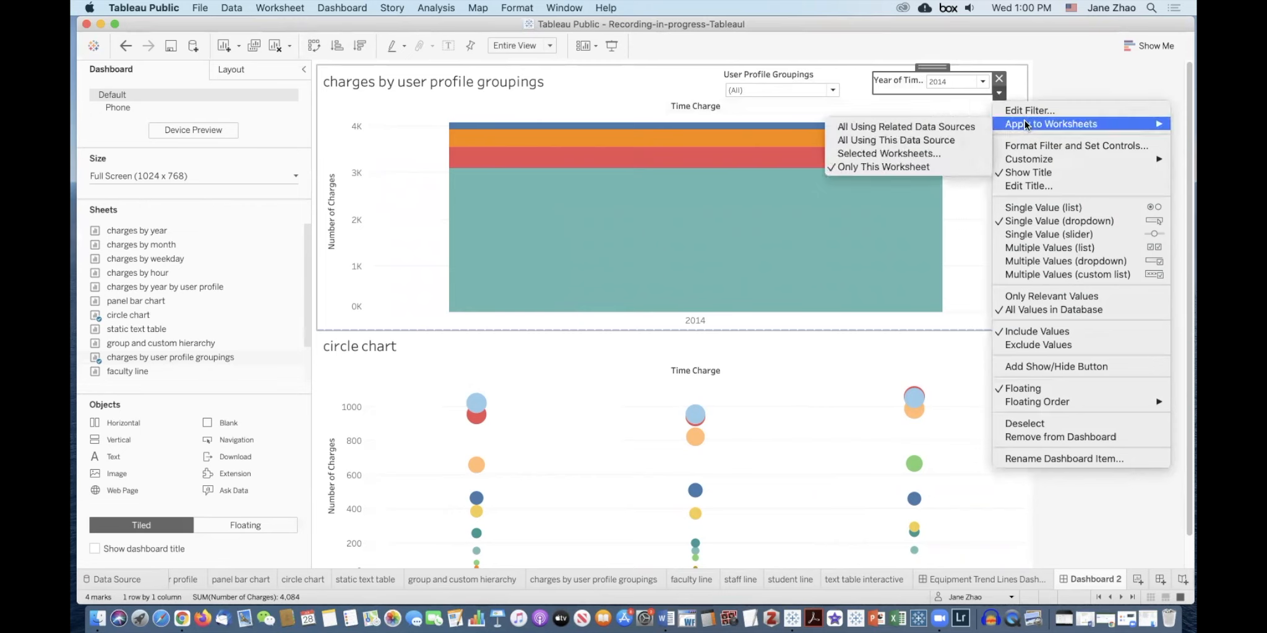
{"action": "left_click", "coordinate": [957, 151]}
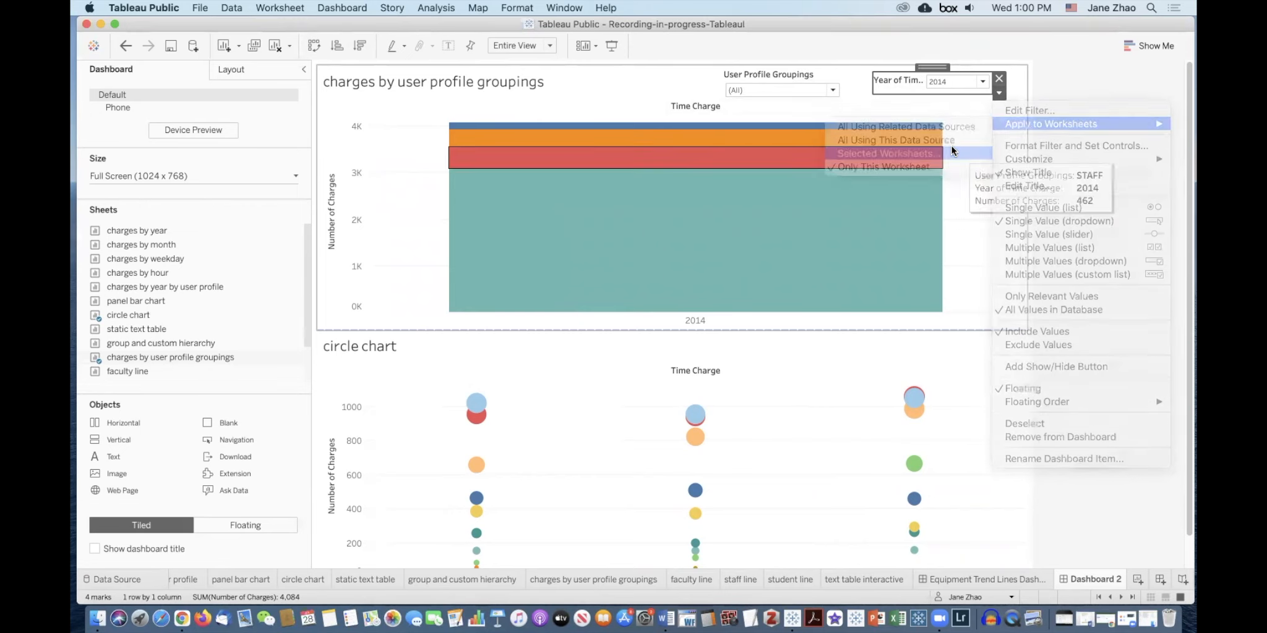
{"action": "left_click", "coordinate": [510, 417]}
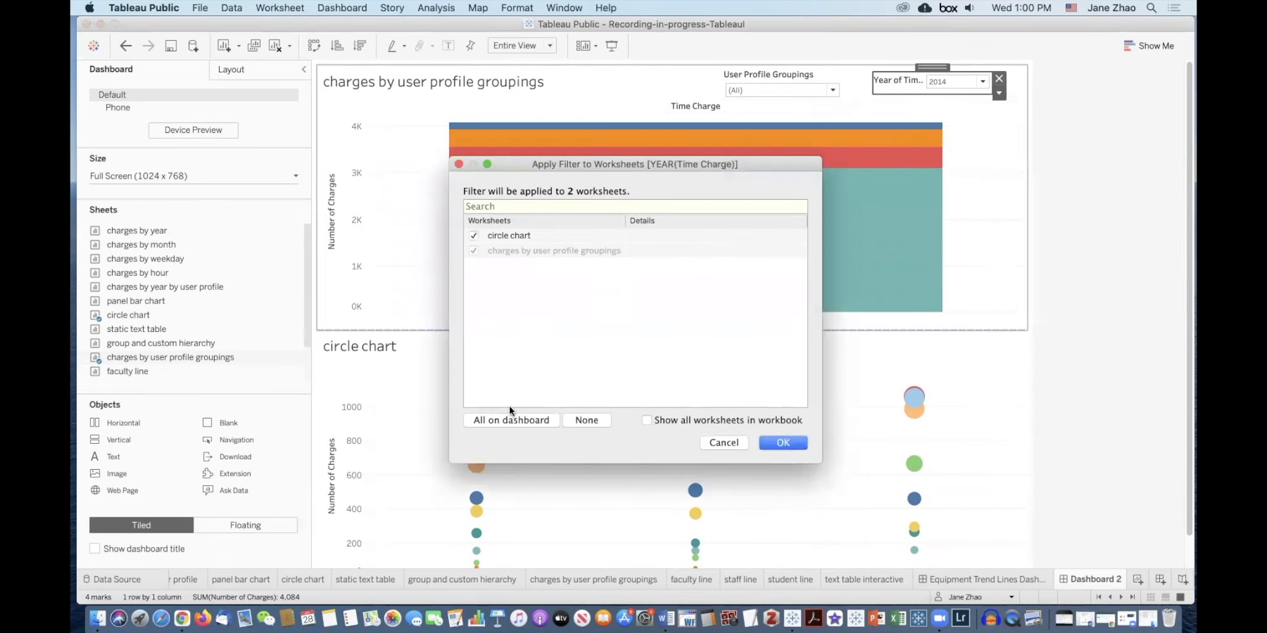
{"action": "left_click", "coordinate": [783, 443]}
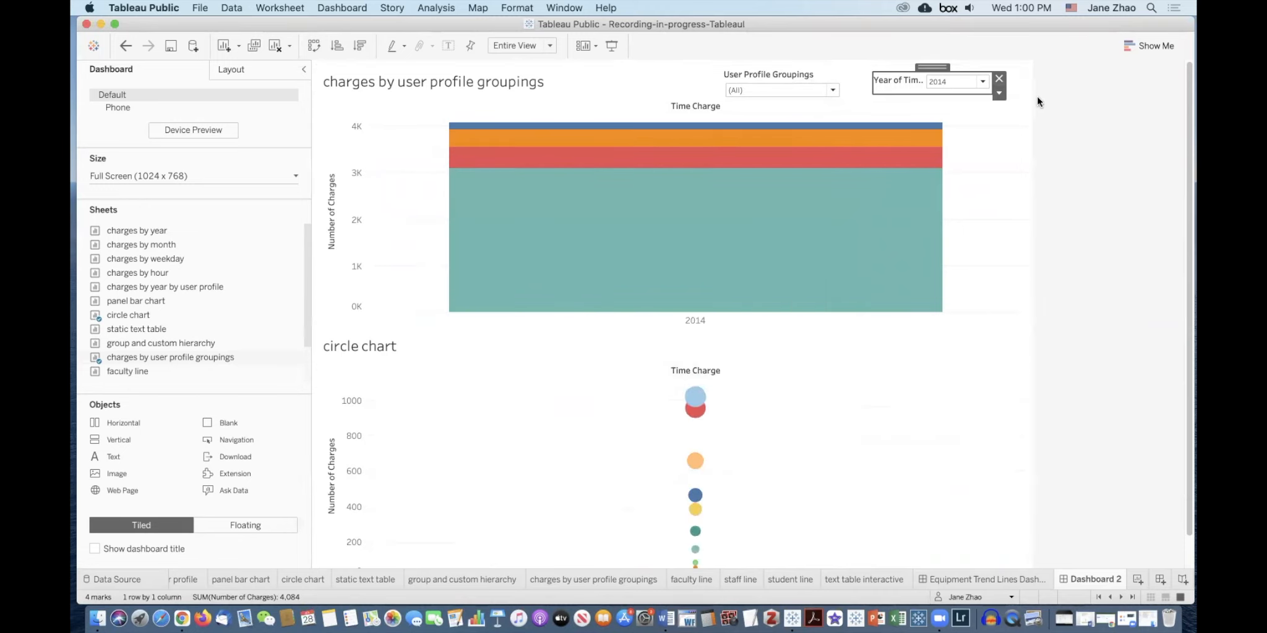
Retitle the year filter "Select a Year" and increase its box height so the full title fits
{"action": "double_click", "coordinate": [902, 78]}
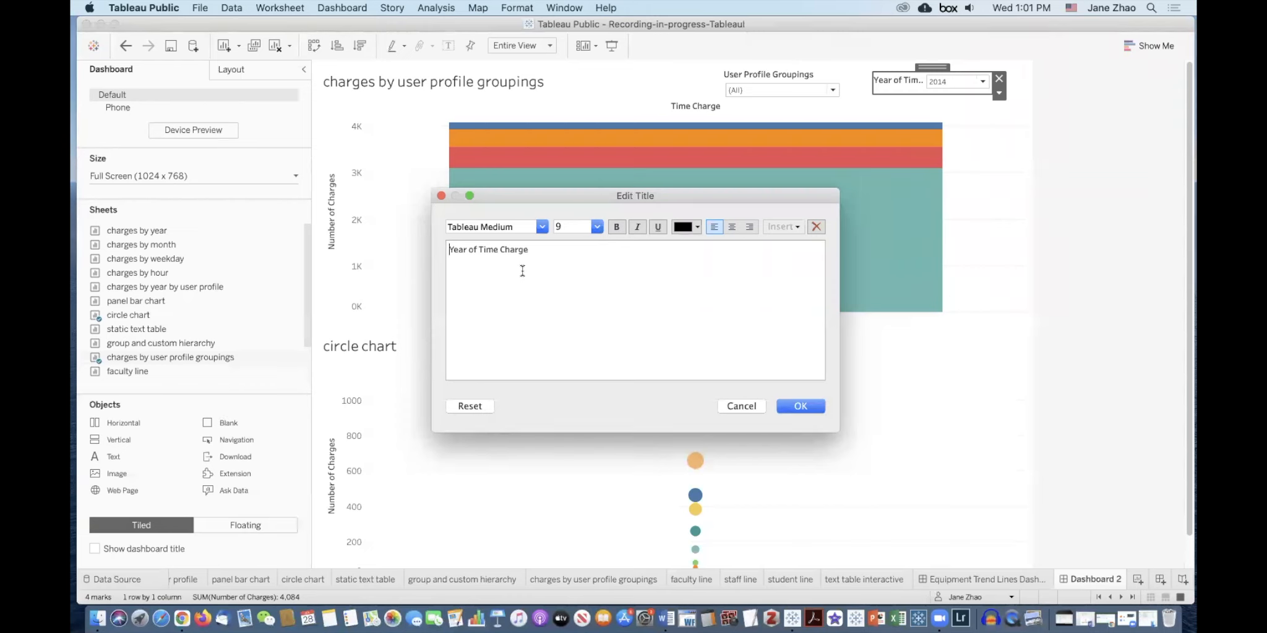
{"action": "type", "text": "Se"}
{"action": "key", "text": "BackSpace"}
{"action": "key", "text": "BackSpace"}
{"action": "type", "text": "Select a YE"}
{"action": "key", "text": "BackSpace"}
{"action": "type", "text": "ear"}
{"action": "key", "text": "Delete"}
{"action": "key", "text": "Delete"}
{"action": "key", "text": "Delete"}
{"action": "key", "text": "Delete"}
{"action": "key", "text": "Delete"}
{"action": "key", "text": "Delete"}
{"action": "key", "text": "Delete"}
{"action": "key", "text": "Delete"}
{"action": "key", "text": "Delete"}
{"action": "key", "text": "Delete"}
{"action": "key", "text": "Delete"}
{"action": "key", "text": "Delete"}
{"action": "key", "text": "Delete"}
{"action": "key", "text": "Delete"}
{"action": "key", "text": "Delete"}
{"action": "key", "text": "Delete"}
{"action": "key", "text": "Delete"}
{"action": "key", "text": "Delete"}
{"action": "key", "text": "Delete"}
{"action": "left_click", "coordinate": [799, 406]}
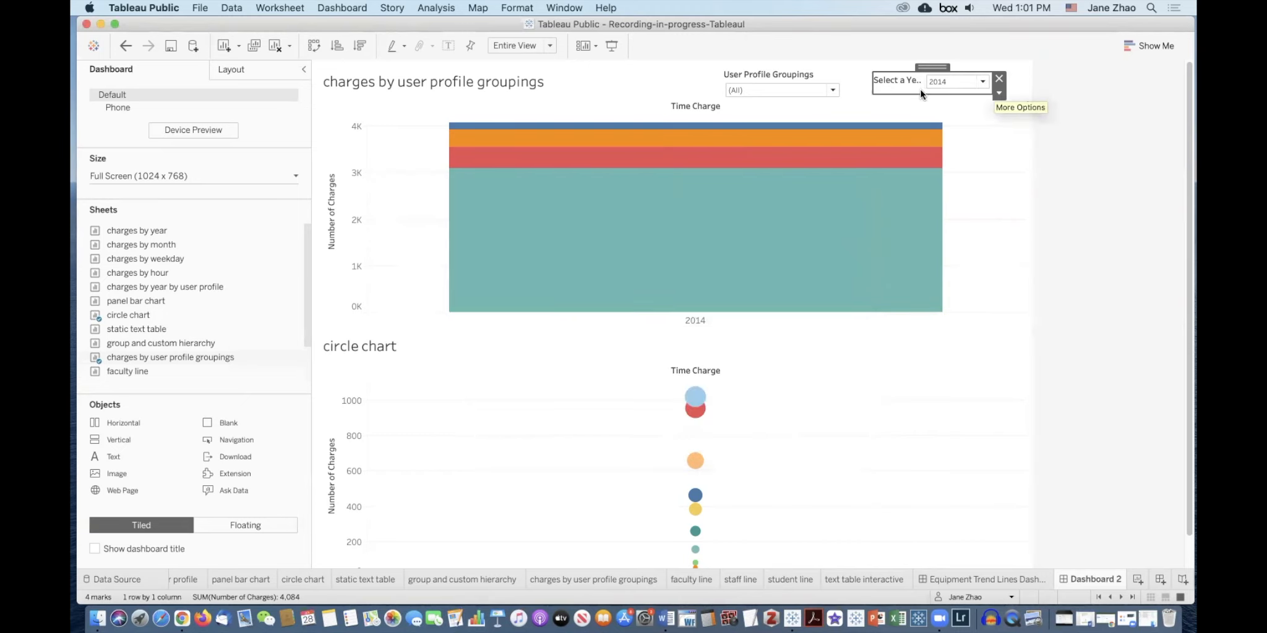
{"action": "left_click_drag", "start_coordinate": [946, 94], "coordinate": [944, 104]}
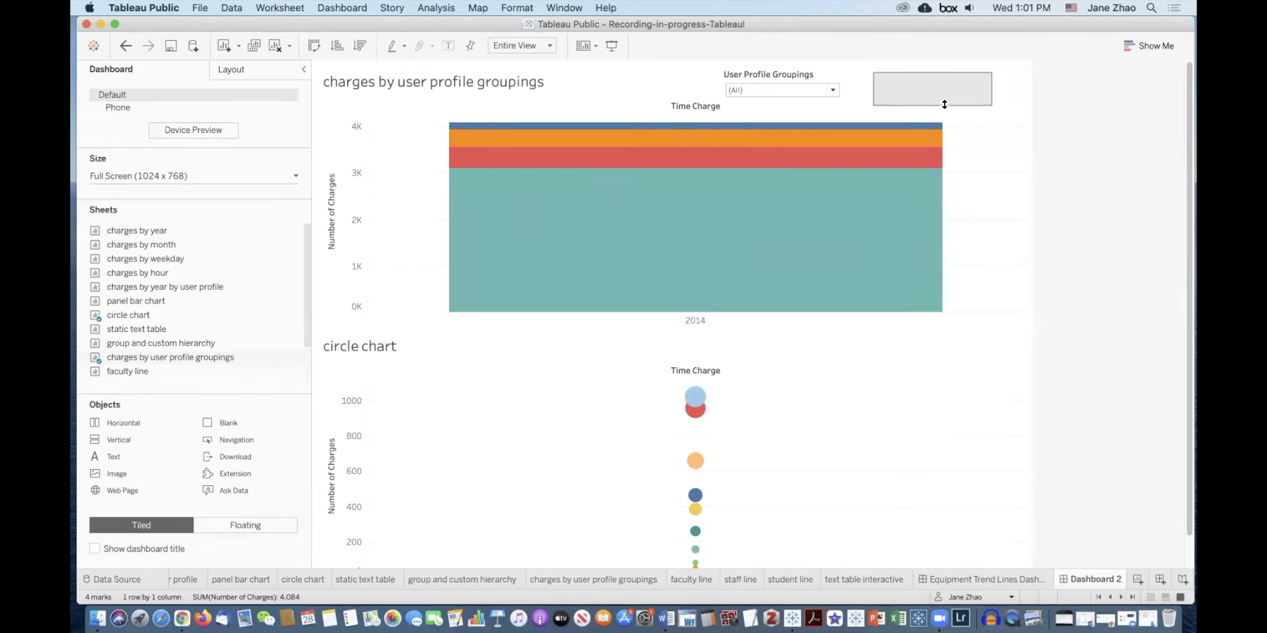
Retitle the User Profile Groupings filter "Select a User Group"
{"action": "double_click", "coordinate": [763, 74]}
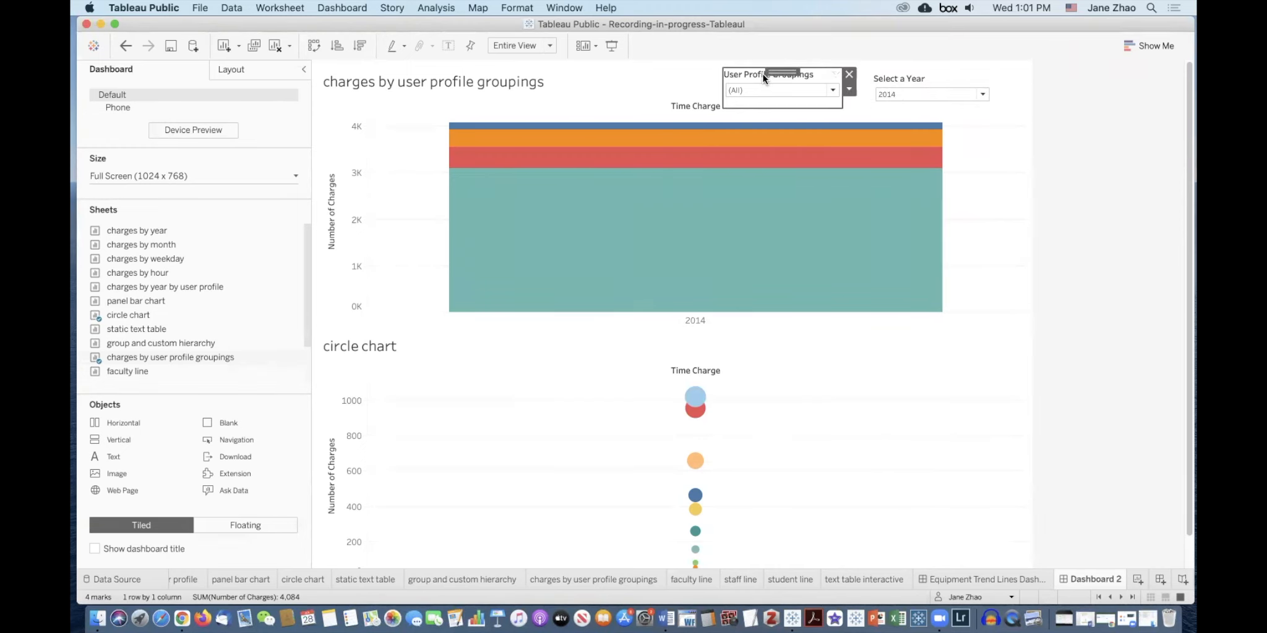
{"action": "type", "text": "Select a User Group"}
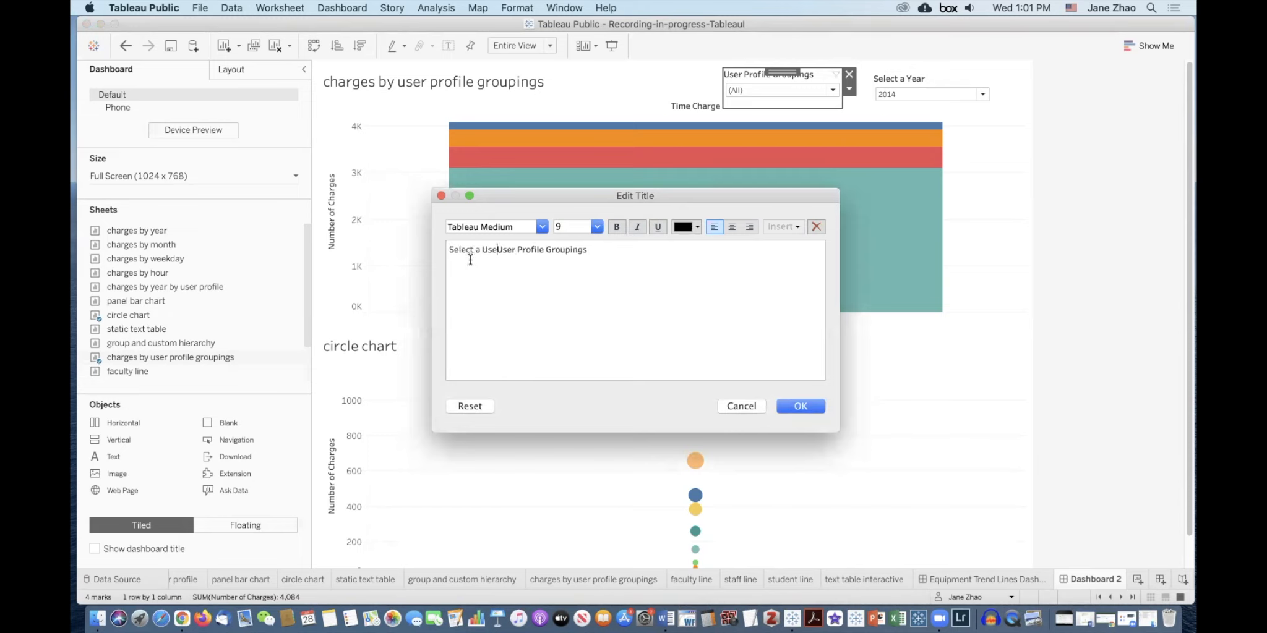
{"action": "key", "text": "Delete"}
{"action": "key", "text": "Delete"}
{"action": "key", "text": "Delete"}
{"action": "key", "text": "Delete"}
{"action": "key", "text": "Delete"}
{"action": "key", "text": "Delete"}
{"action": "key", "text": "Delete"}
{"action": "key", "text": "Delete"}
{"action": "key", "text": "Delete"}
{"action": "key", "text": "Delete"}
{"action": "key", "text": "Delete"}
{"action": "key", "text": "Delete"}
{"action": "key", "text": "Delete"}
{"action": "key", "text": "Delete"}
{"action": "key", "text": "Delete"}
{"action": "key", "text": "Delete"}
{"action": "key", "text": "Delete"}
{"action": "key", "text": "Delete"}
{"action": "key", "text": "Delete"}
{"action": "key", "text": "Delete"}
{"action": "left_click", "coordinate": [800, 405]}
Set both the Select a User Group and Select a Year filters to (All)
{"action": "left_click", "coordinate": [832, 90]}
{"action": "left_click", "coordinate": [828, 100]}
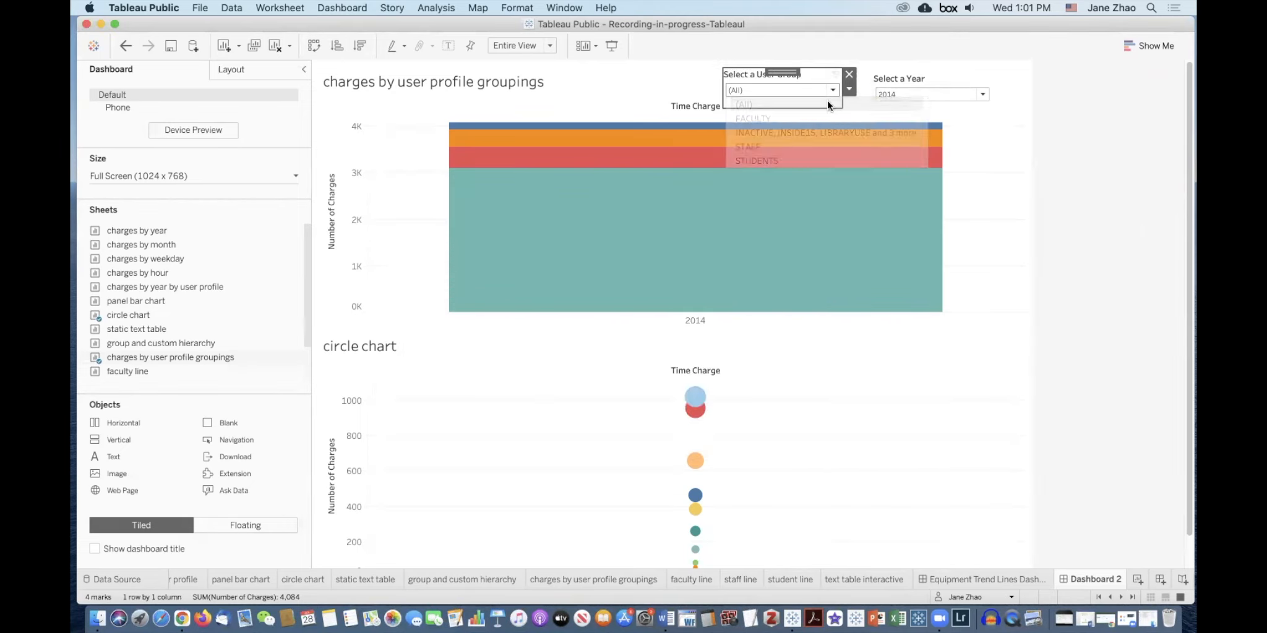
{"action": "left_click", "coordinate": [983, 93]}
{"action": "left_click", "coordinate": [937, 109]}
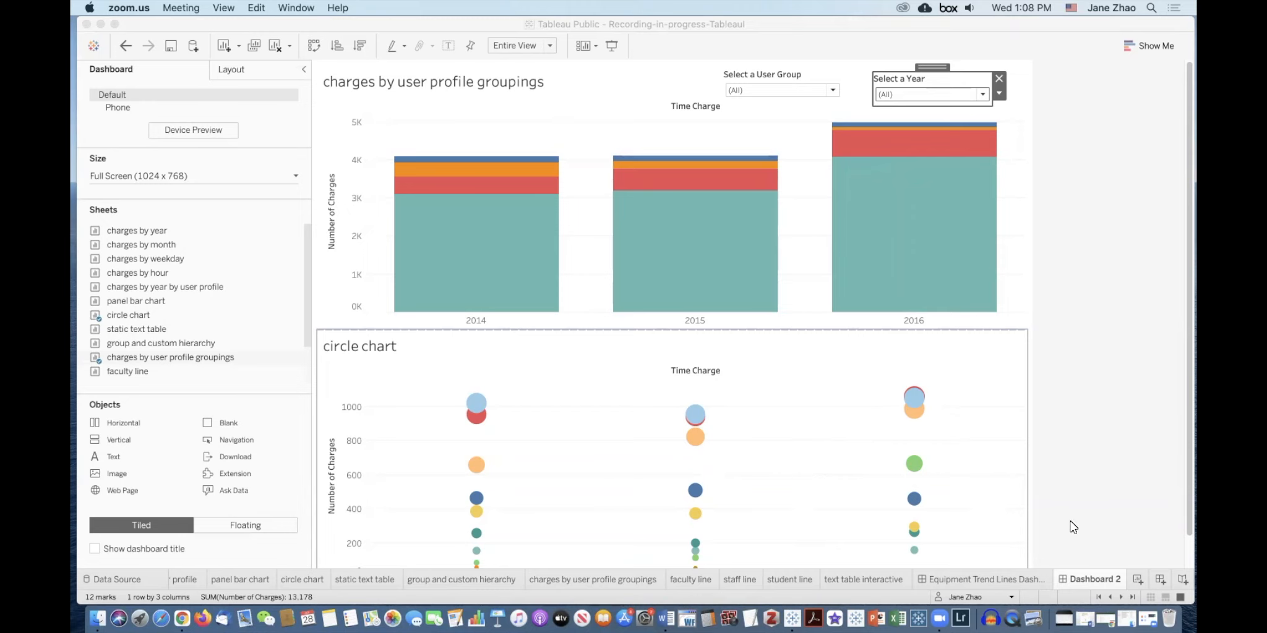
Create a new story with the charges by year sheet as its first point, and add a blank second story point
{"action": "left_click", "coordinate": [1178, 583]}
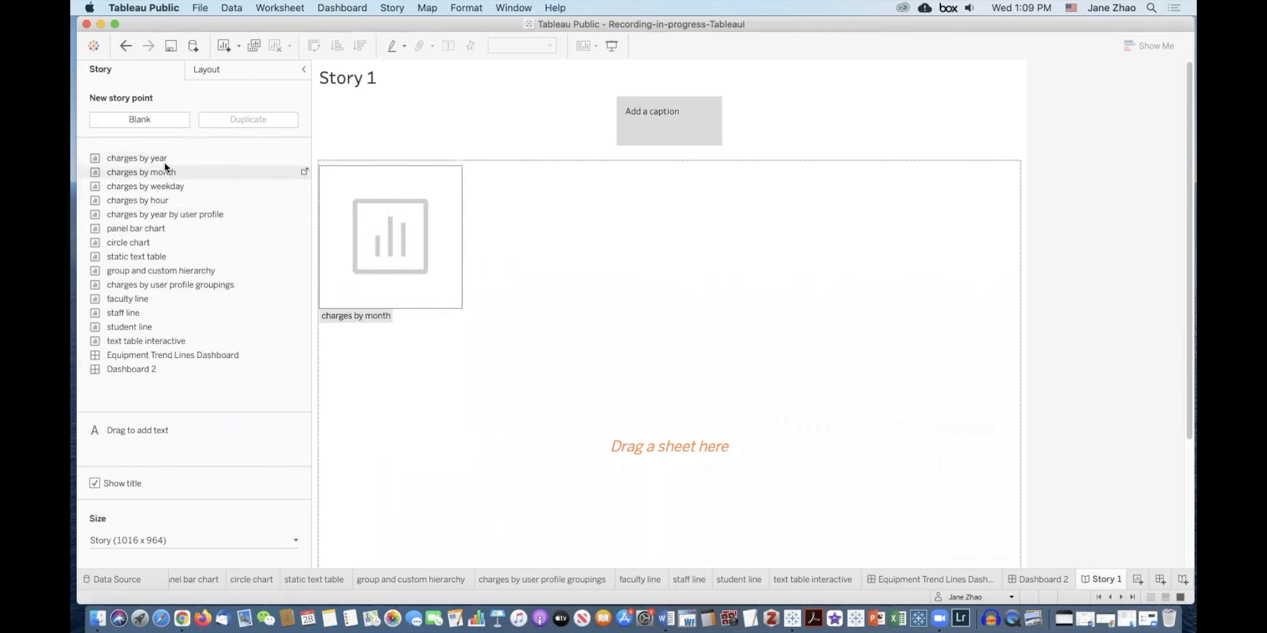
{"action": "left_click_drag", "start_coordinate": [131, 158], "coordinate": [676, 239]}
{"action": "mouse_move", "coordinate": [472, 323]}
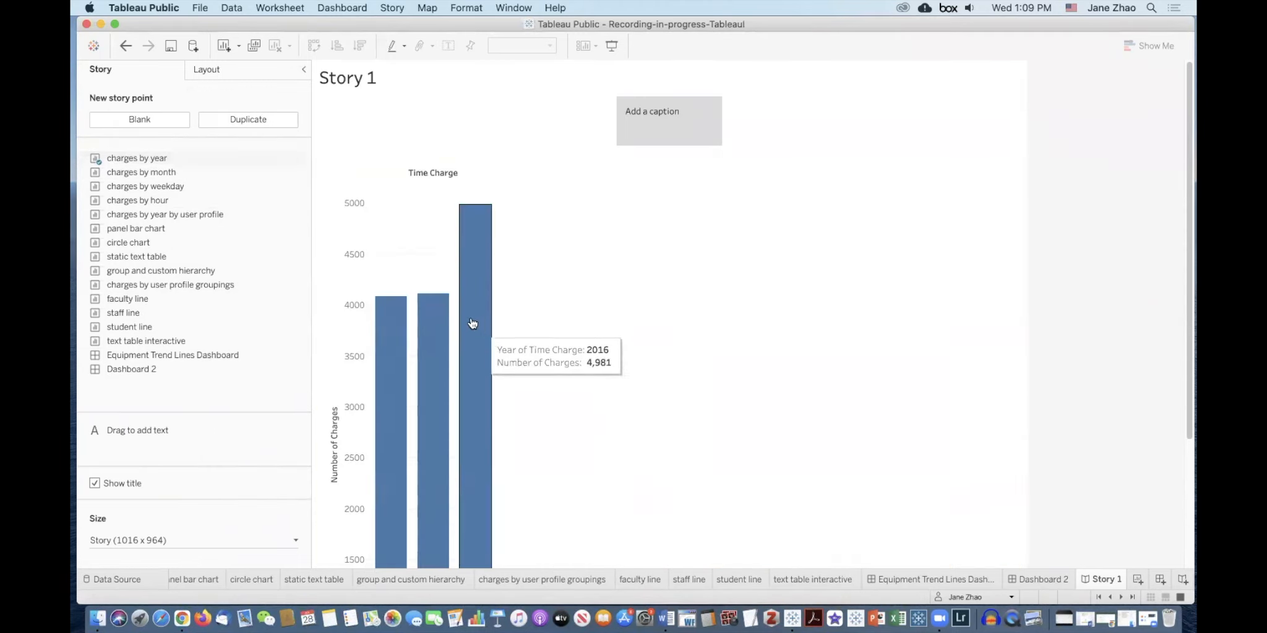
{"action": "left_click", "coordinate": [125, 119]}
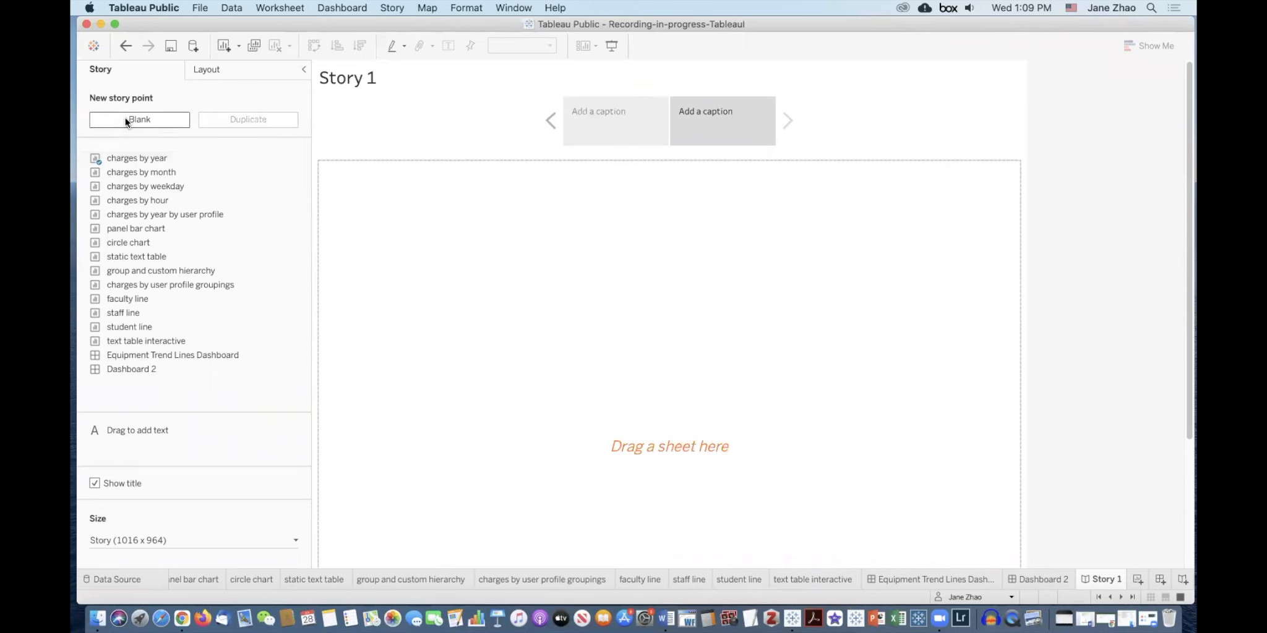
Place the Equipment Trend Lines Dashboard in the second story point and Dashboard 2 in a new blank third point
{"action": "left_click_drag", "start_coordinate": [198, 355], "coordinate": [725, 334]}
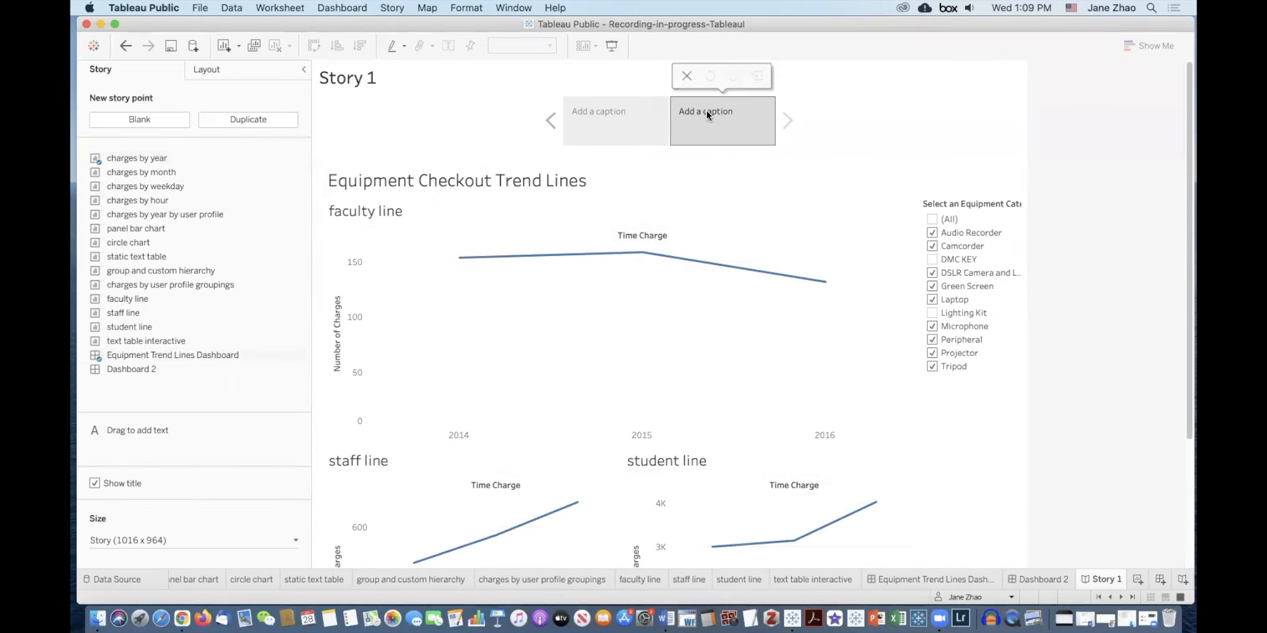
{"action": "left_click", "coordinate": [156, 117]}
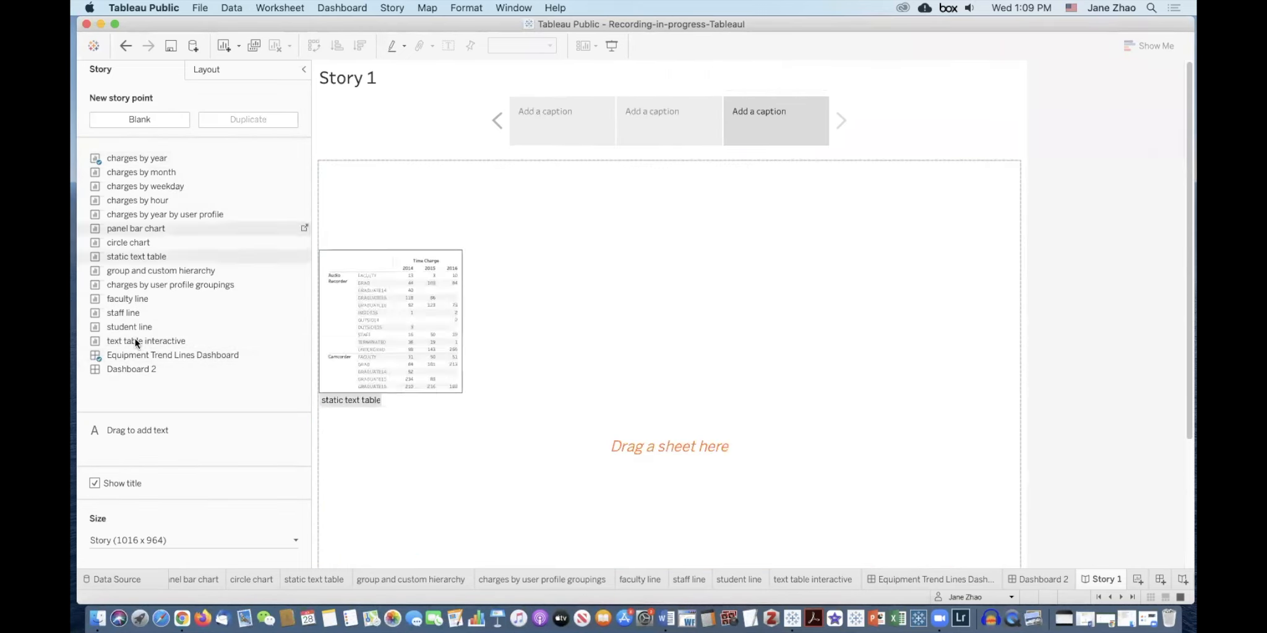
{"action": "left_click_drag", "start_coordinate": [126, 369], "coordinate": [562, 374]}
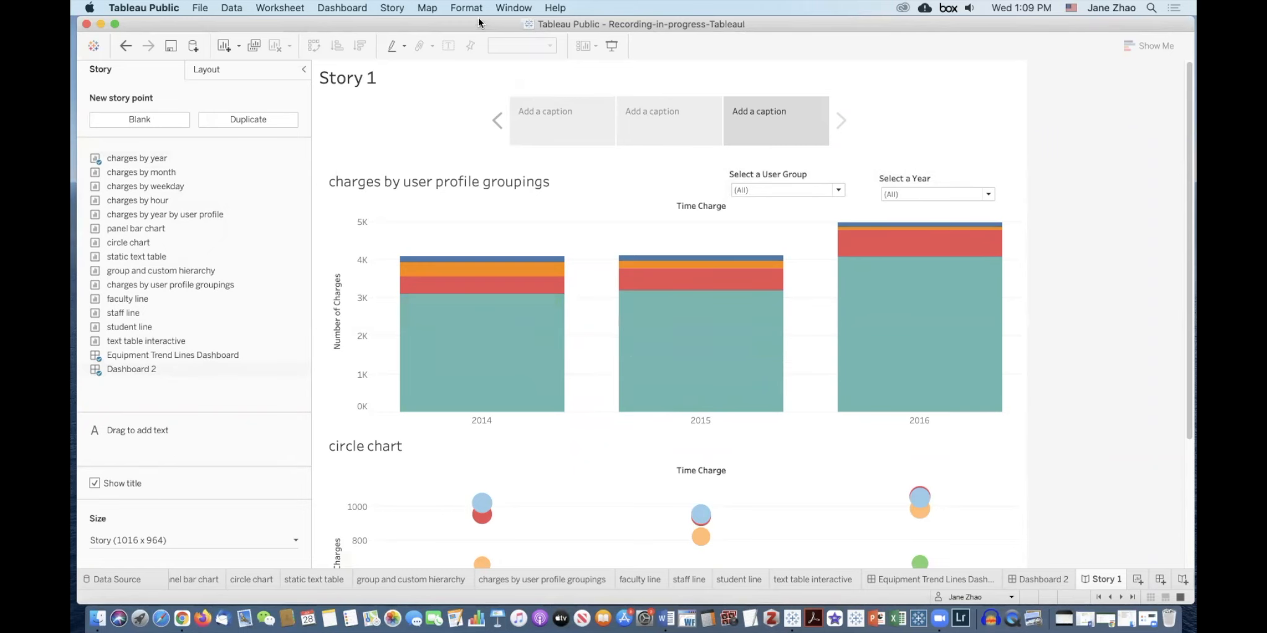
Preview the story in Presentation Mode, going back to the first point and forward to the second, and leave the presentation
{"action": "left_click", "coordinate": [524, 7]}
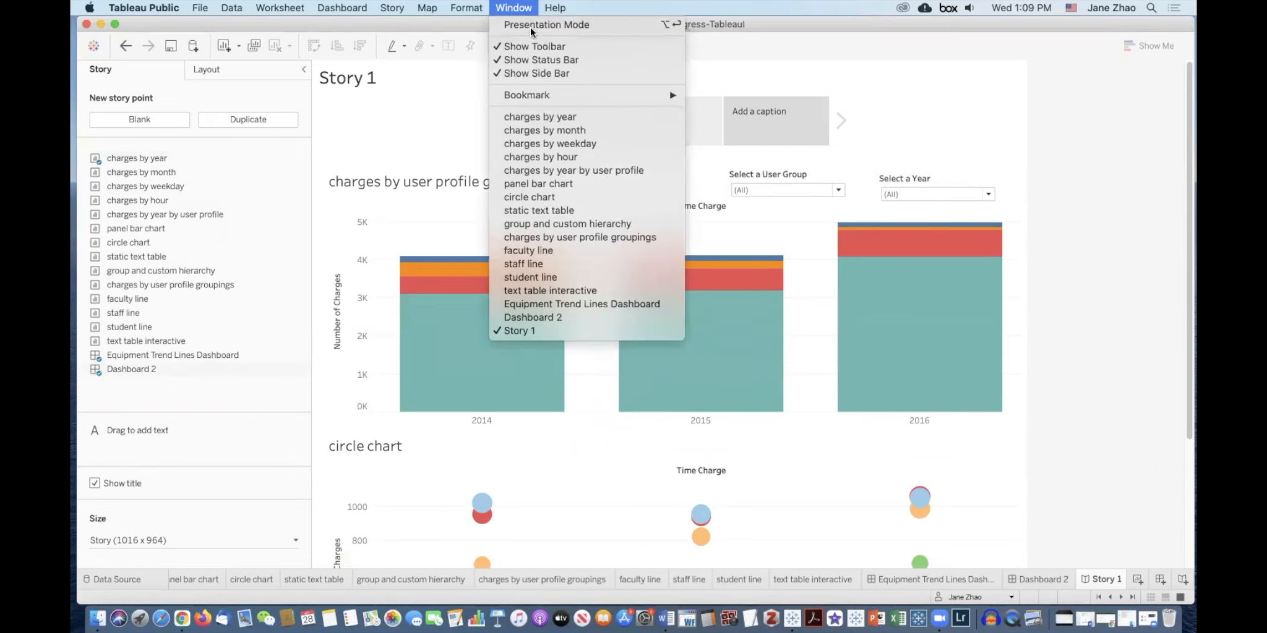
{"action": "left_click", "coordinate": [530, 26]}
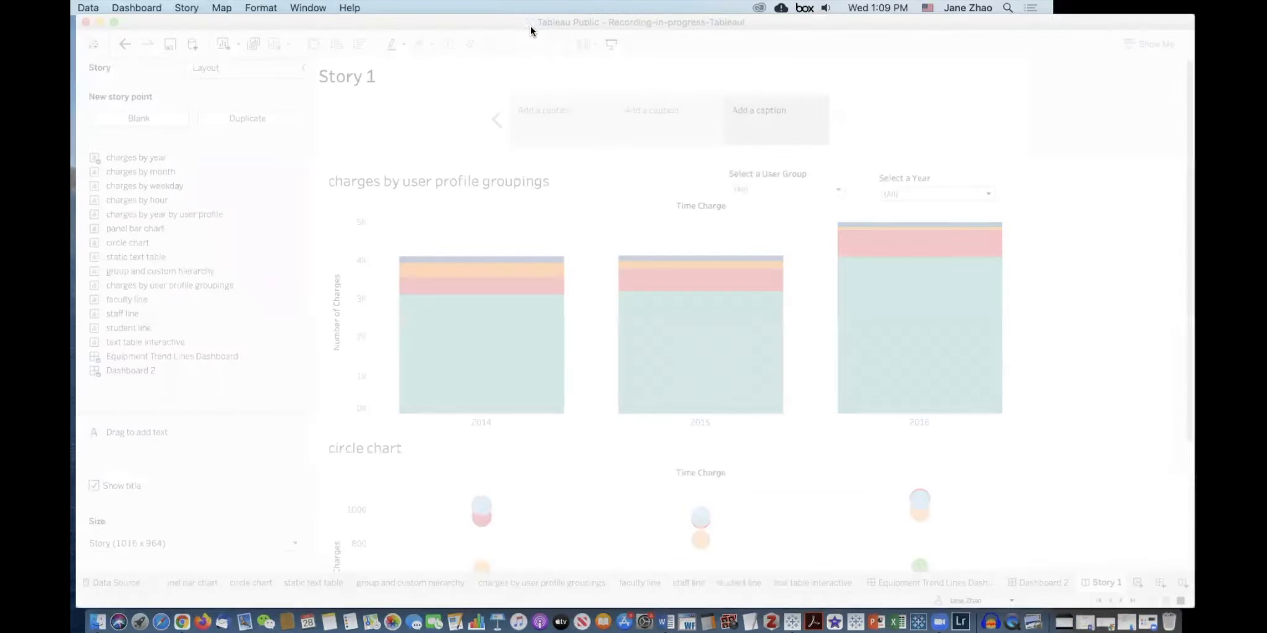
{"action": "left_click", "coordinate": [457, 64]}
{"action": "left_click", "coordinate": [457, 65]}
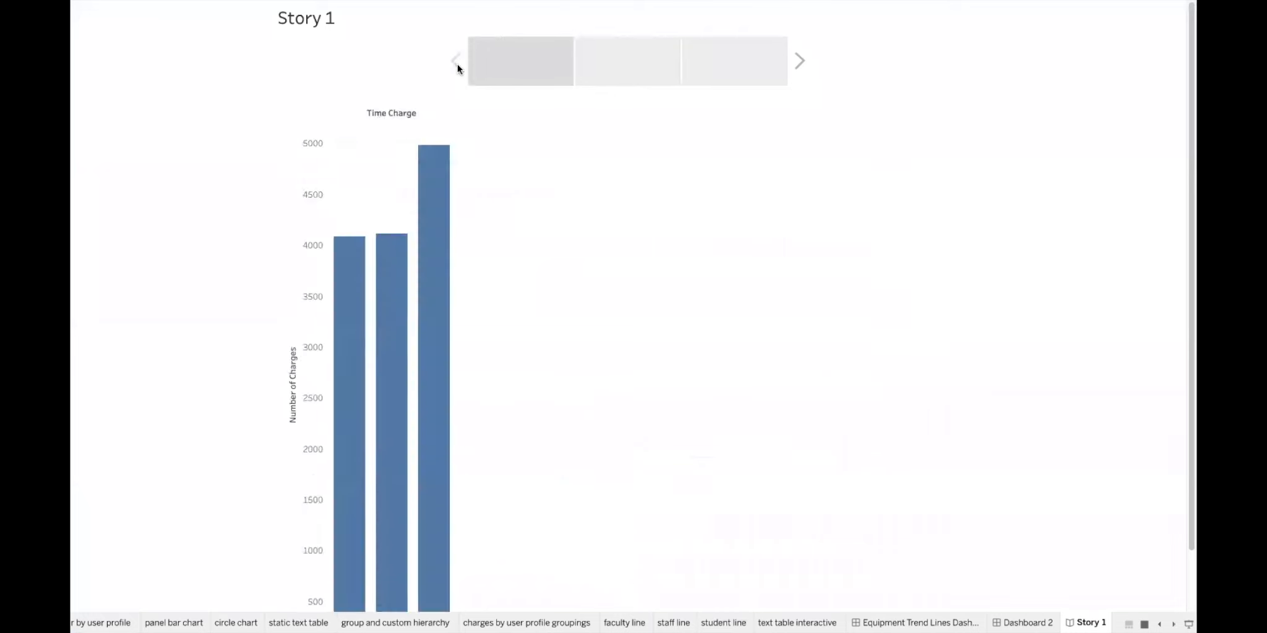
{"action": "mouse_move", "coordinate": [376, 350]}
{"action": "left_click", "coordinate": [799, 61]}
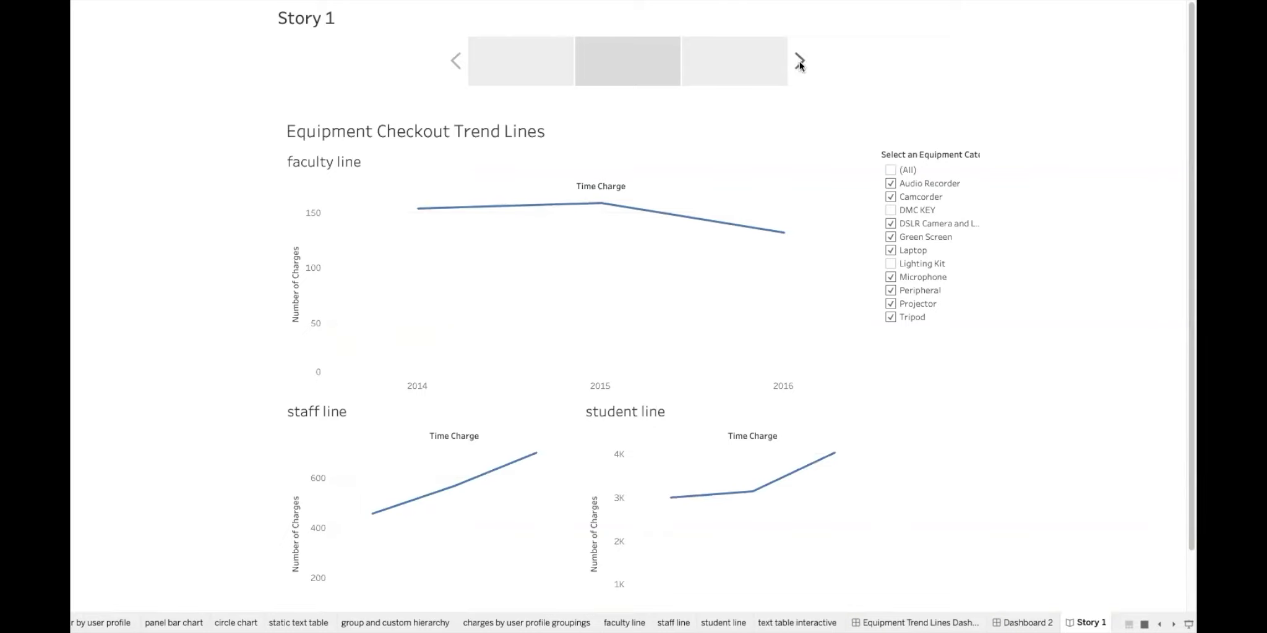
{"action": "key", "text": "Escape"}
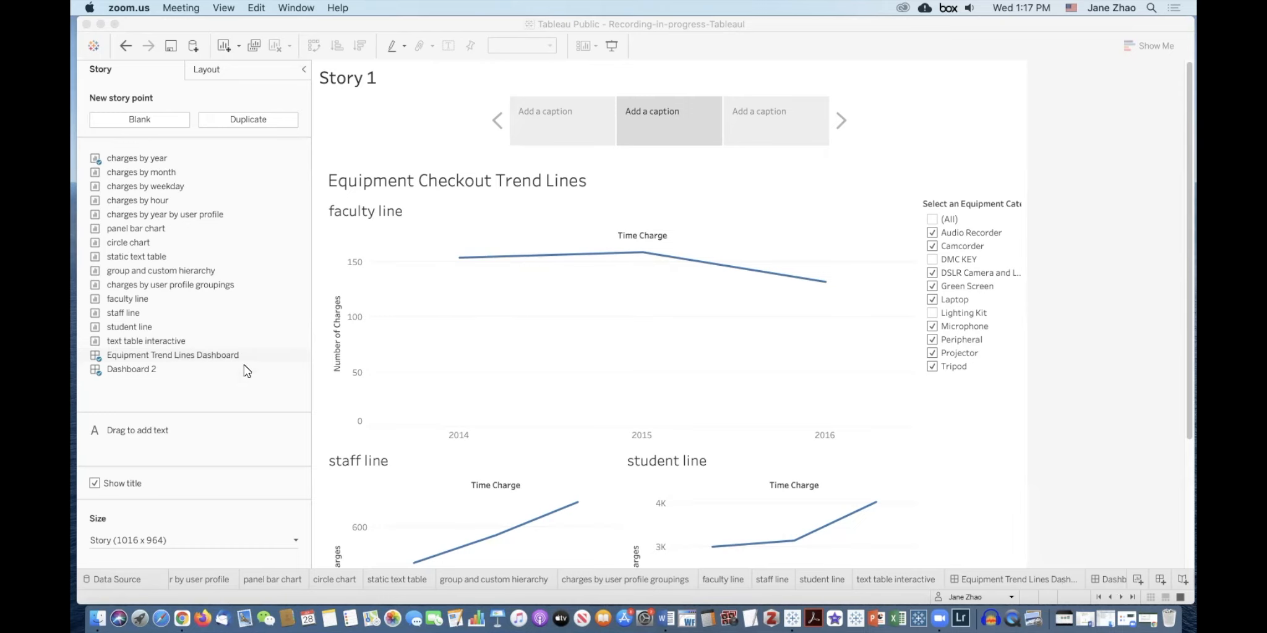
Save the workbook with its story to Tableau Public
{"action": "left_click", "coordinate": [273, 371]}
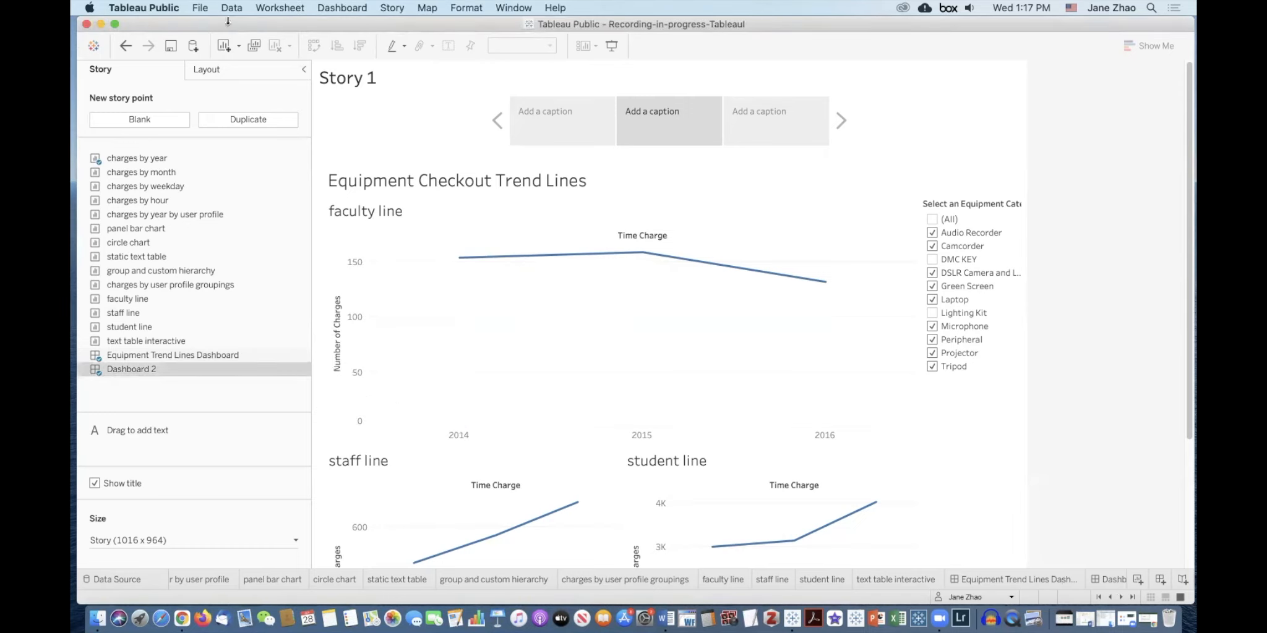
{"action": "left_click", "coordinate": [200, 9]}
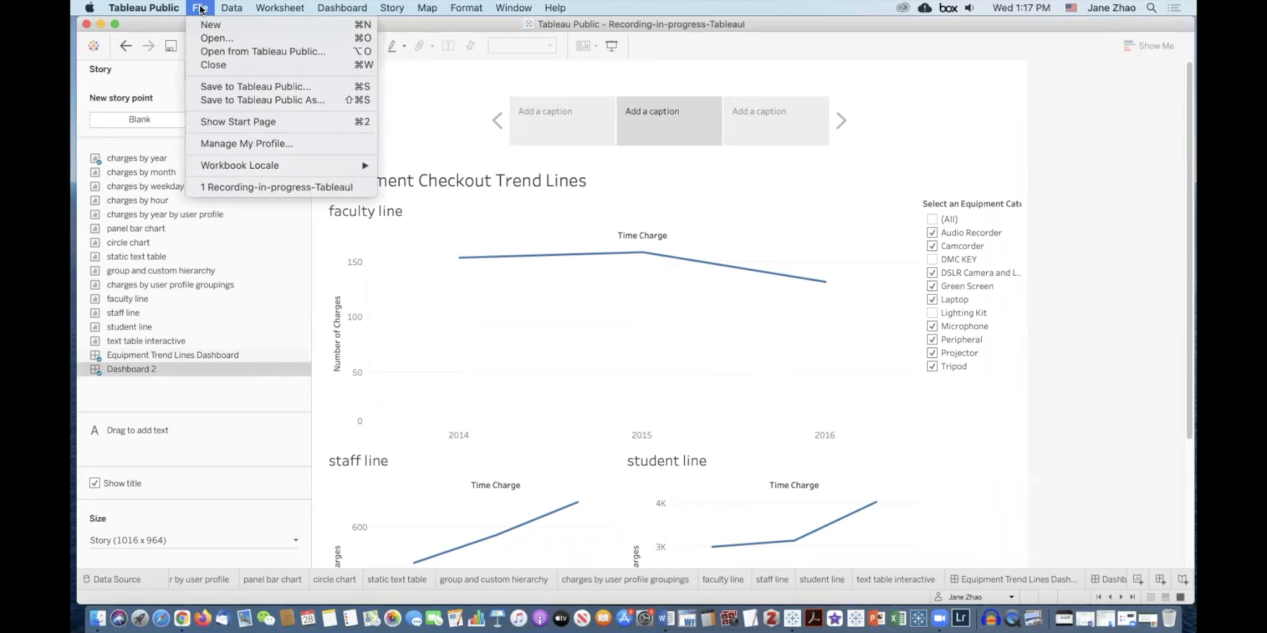
{"action": "left_click", "coordinate": [257, 88]}
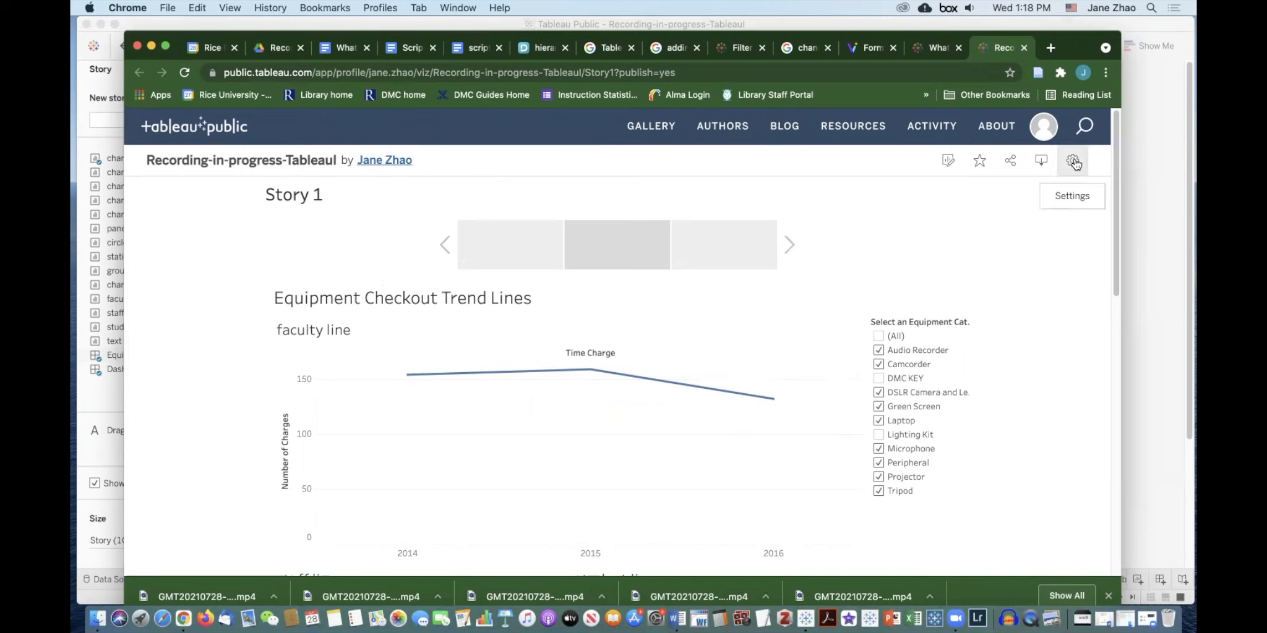
In the published viz's settings, turn on Show Sheets and turn off Allow Access
{"action": "left_click", "coordinate": [1074, 163]}
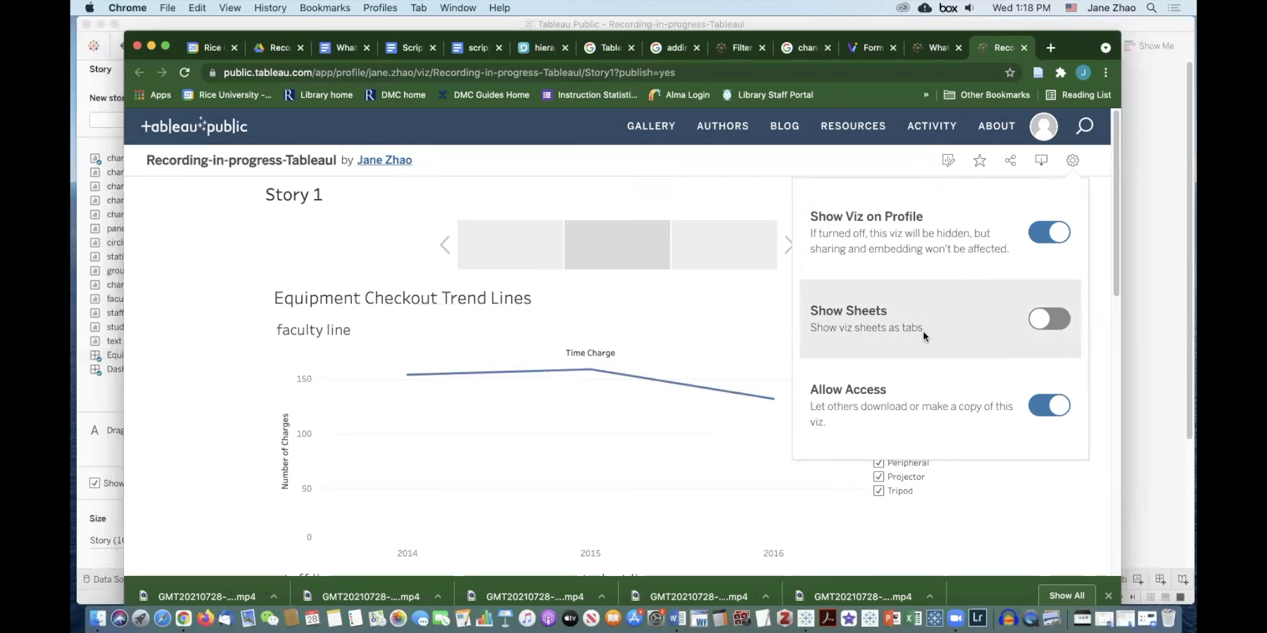
{"action": "left_click", "coordinate": [1069, 318]}
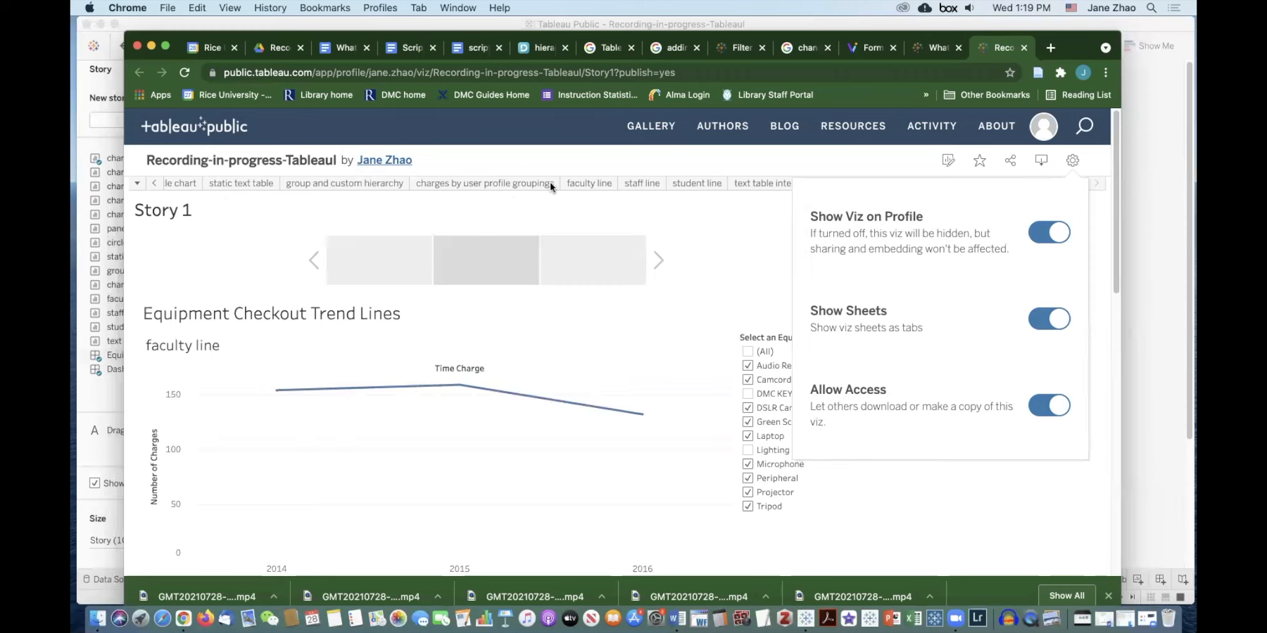
{"action": "left_click", "coordinate": [1060, 408]}
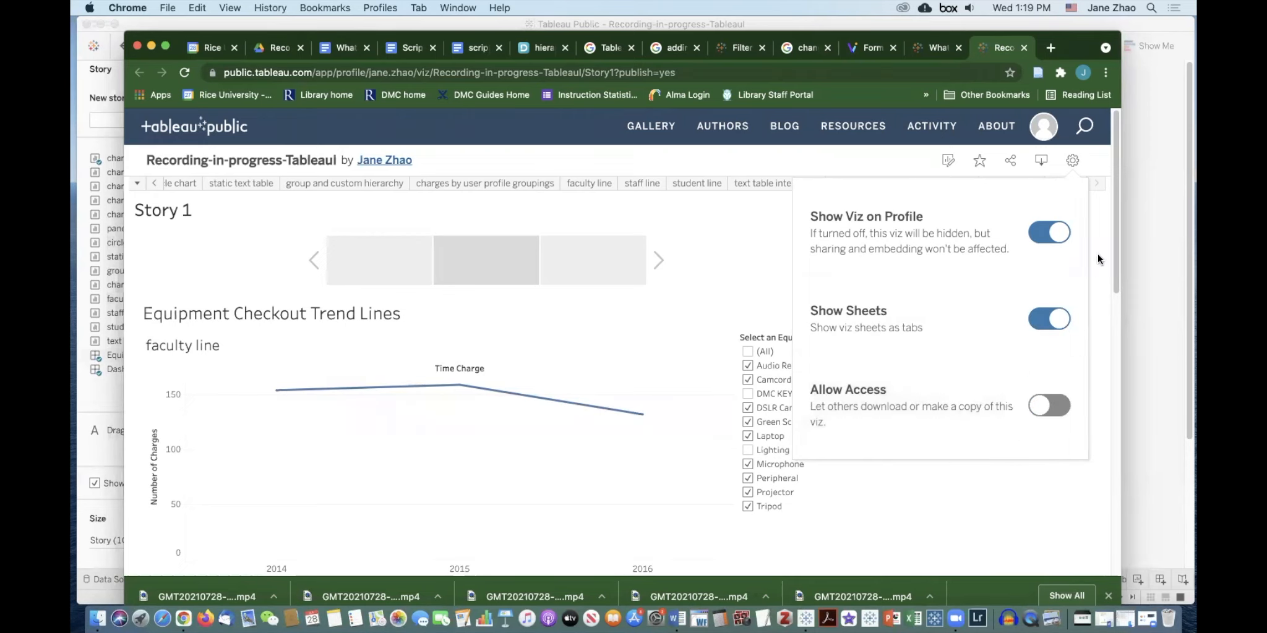
{"action": "left_click", "coordinate": [1087, 150]}
Examine the published viz's sharing options, selecting its embed code and link, and close them
{"action": "scroll", "coordinate": [1040, 299], "scroll_direction": "down", "scroll_amount": 10}
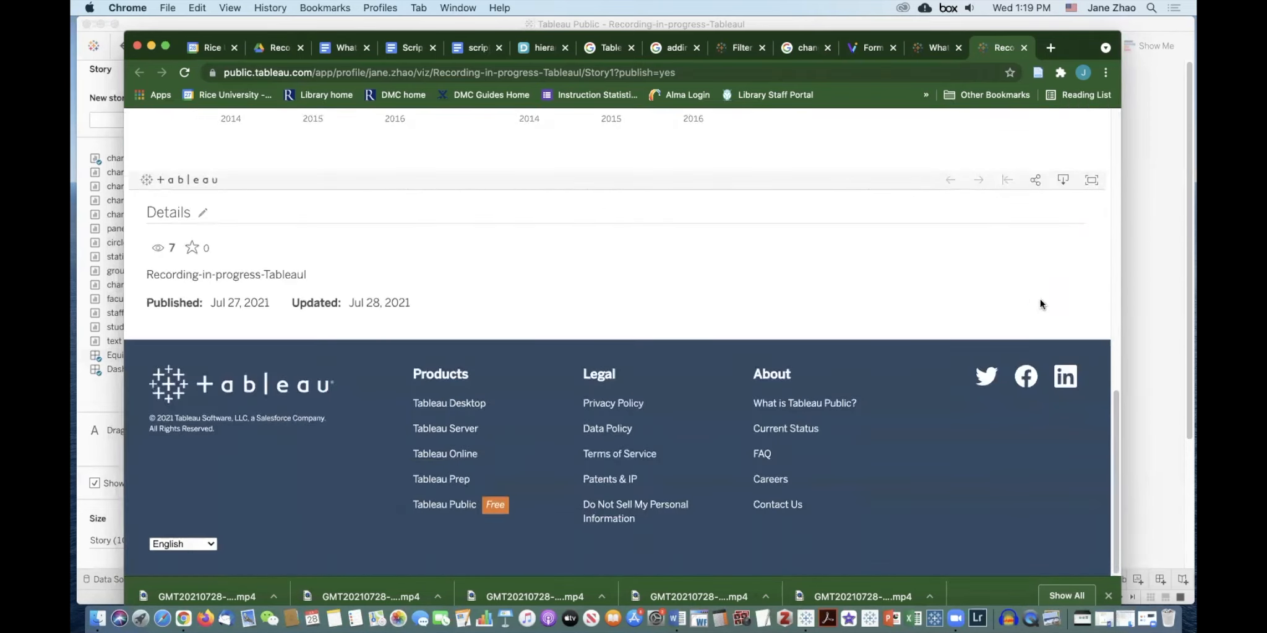
{"action": "scroll", "coordinate": [1040, 299], "scroll_direction": "up", "scroll_amount": 1}
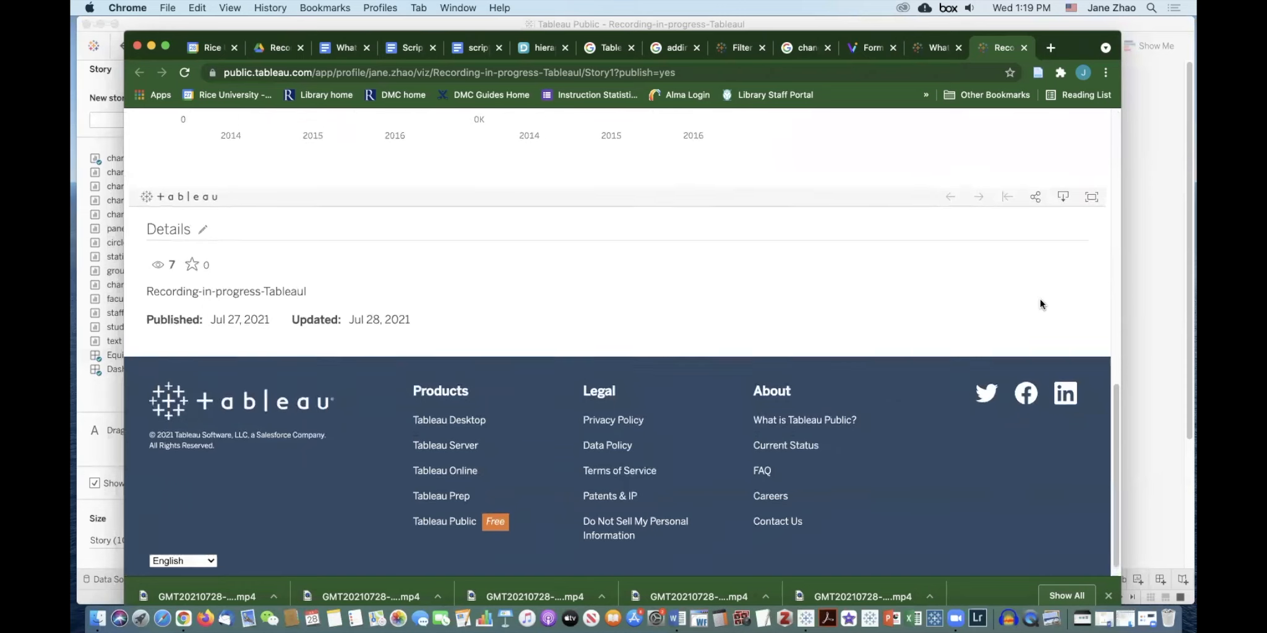
{"action": "left_click", "coordinate": [1035, 204]}
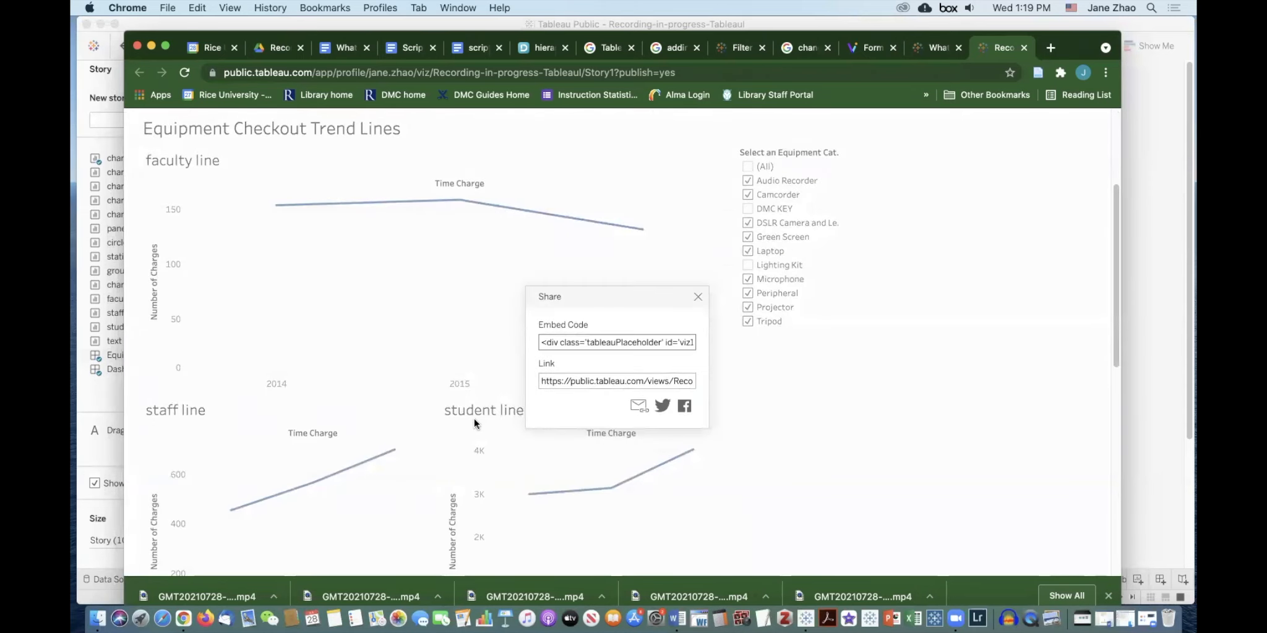
{"action": "left_click", "coordinate": [543, 340]}
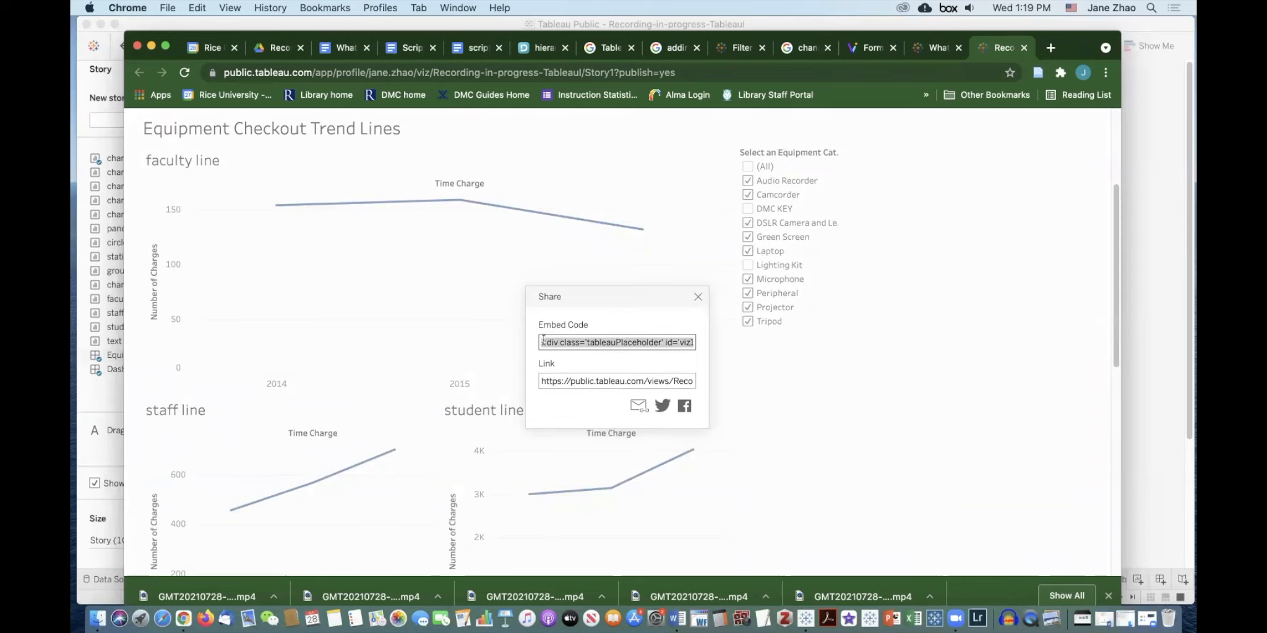
{"action": "left_click", "coordinate": [551, 381]}
{"action": "left_click", "coordinate": [697, 298]}
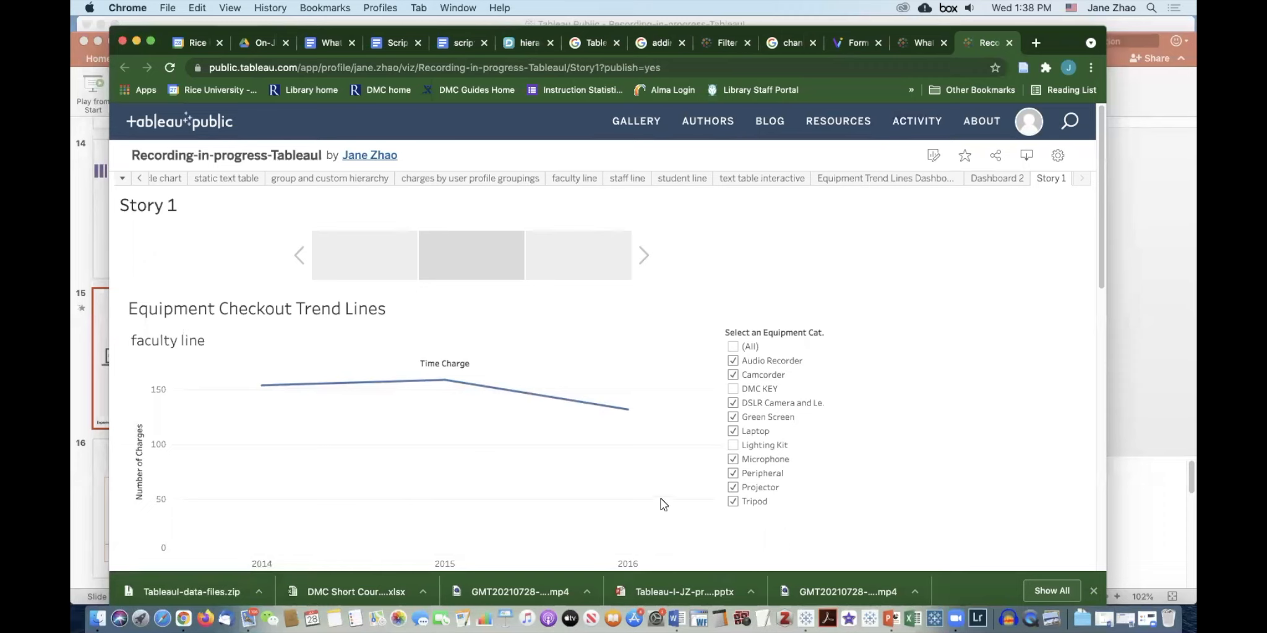
Open the Introduction to Tableau Exercise document from Downloads in Word to review its tasks, and return to the Tableau Public workbook
{"action": "key", "text": "super+Tab"}
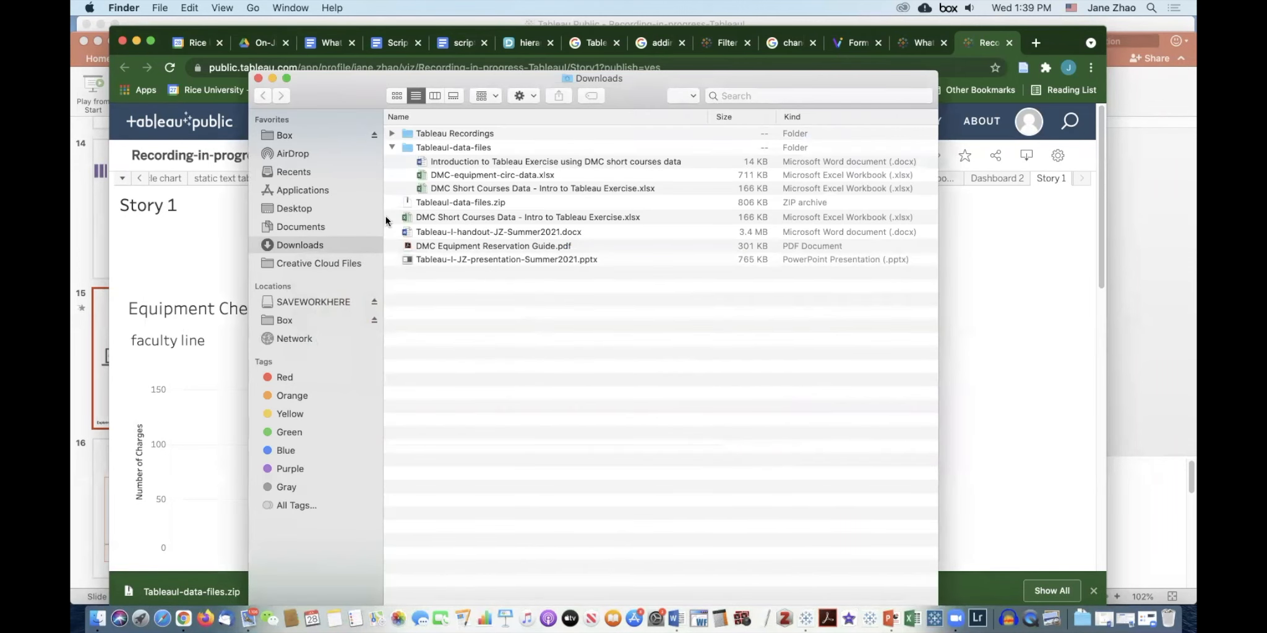
{"action": "double_click", "coordinate": [478, 159]}
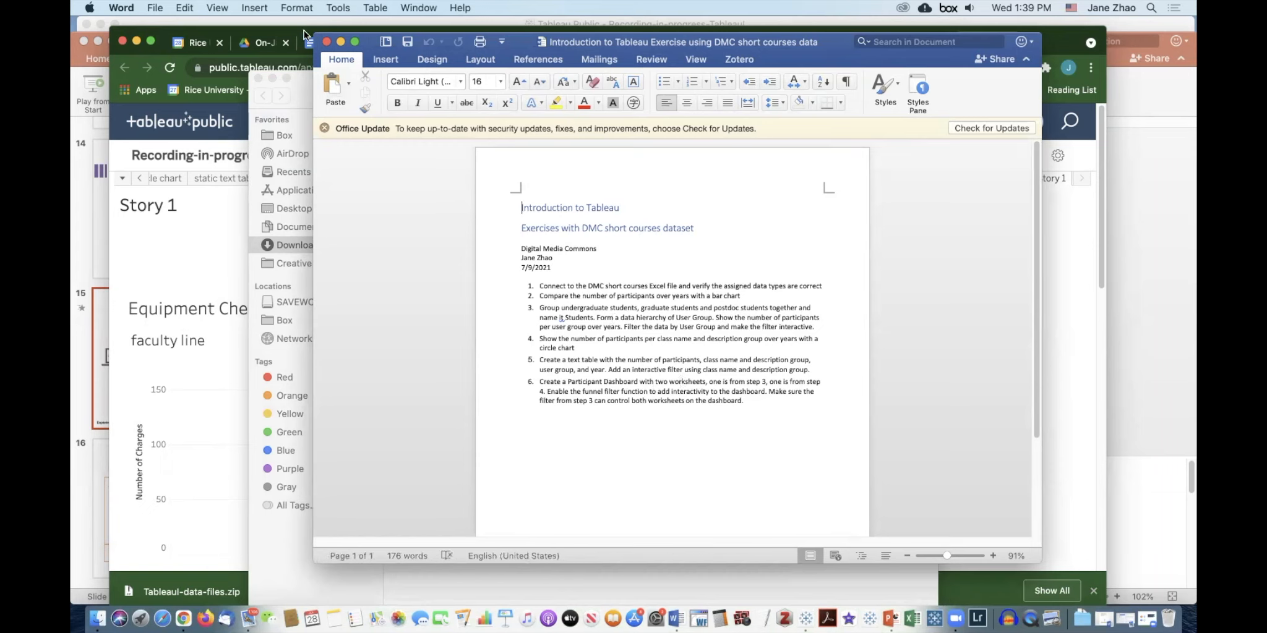
{"action": "left_click", "coordinate": [305, 82]}
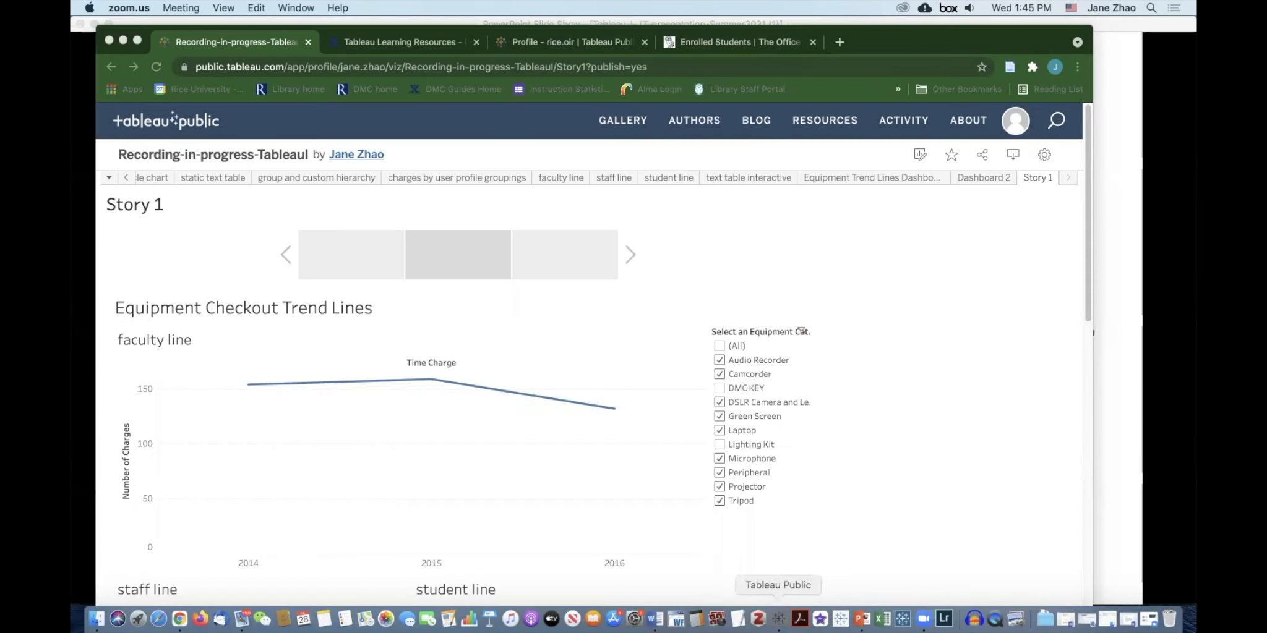
{"action": "left_click", "coordinate": [778, 619]}
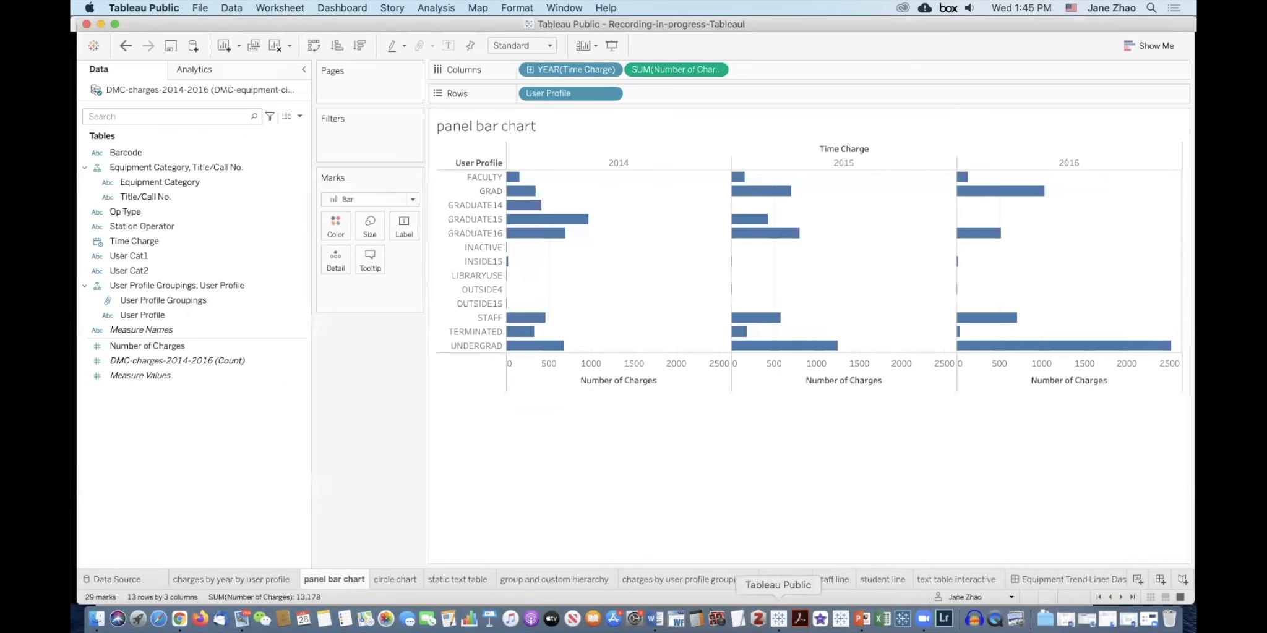